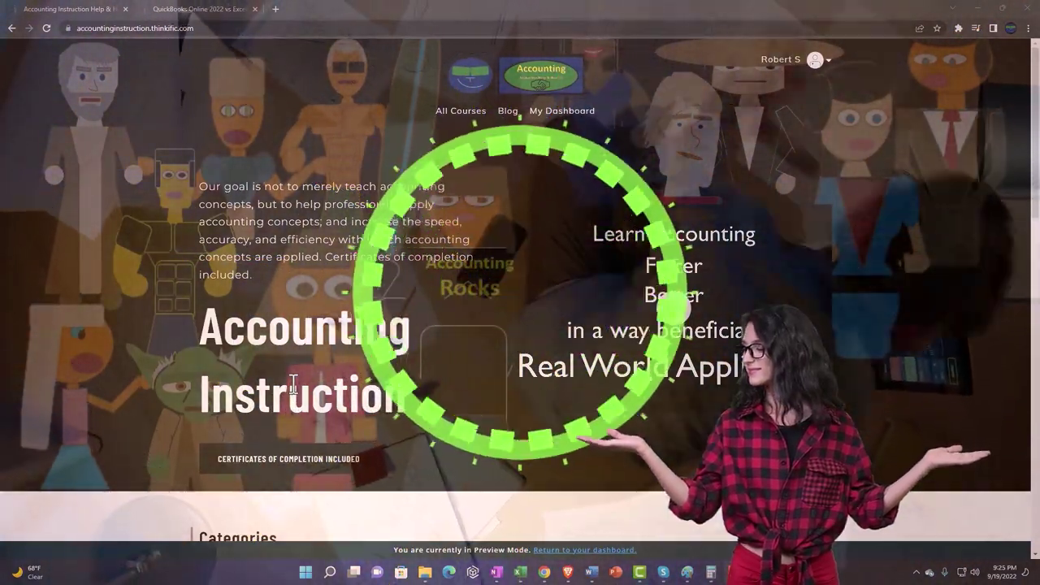
# Scroll past the category cards and switch to the QuickBooks Online 2022 vs Excel course tab.
pyautogui.scroll(-7, 143, 452)
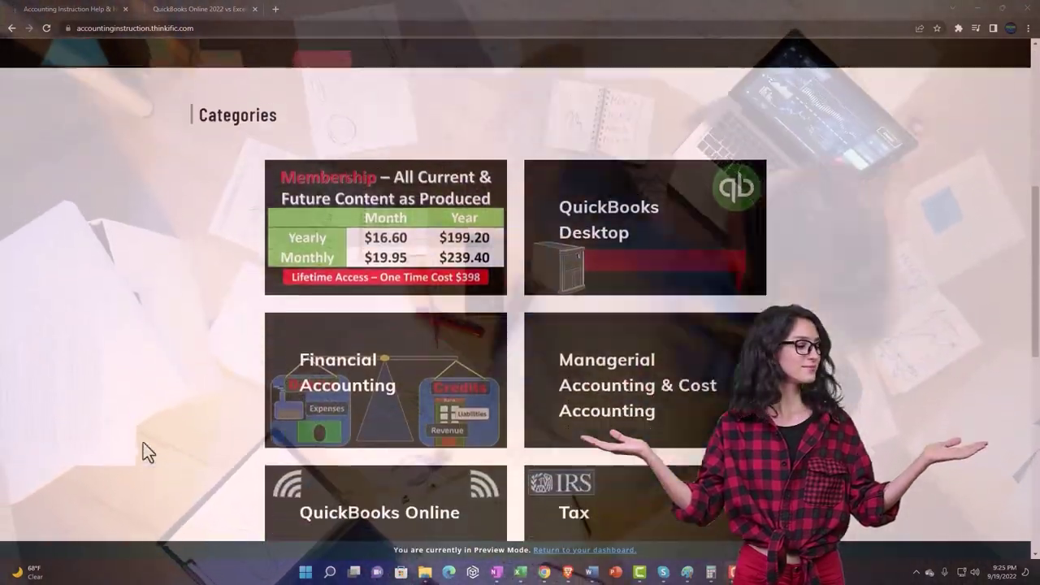
pyautogui.scroll(-5, 143, 445)
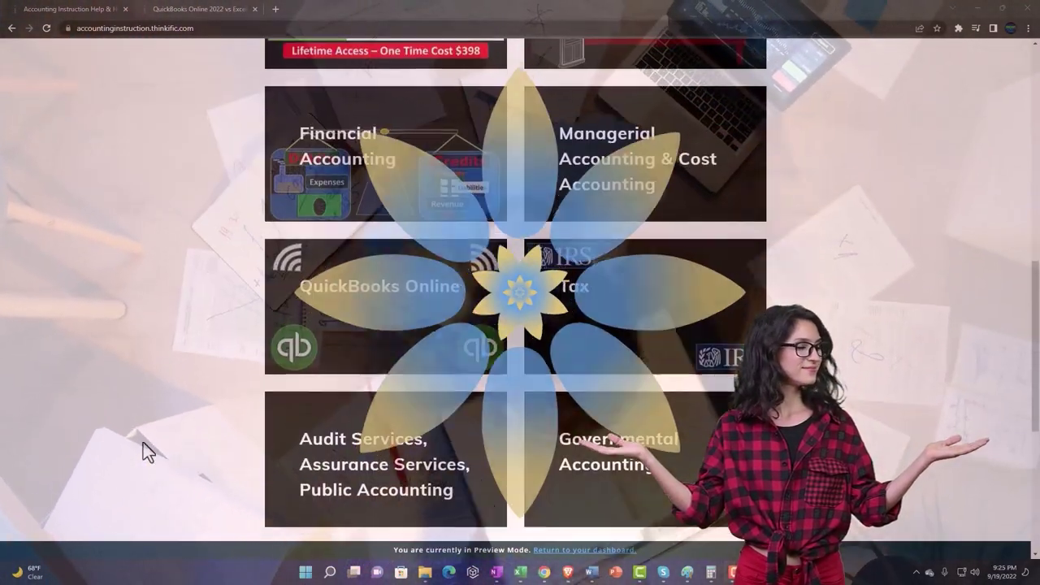
pyautogui.scroll(-1, 143, 444)
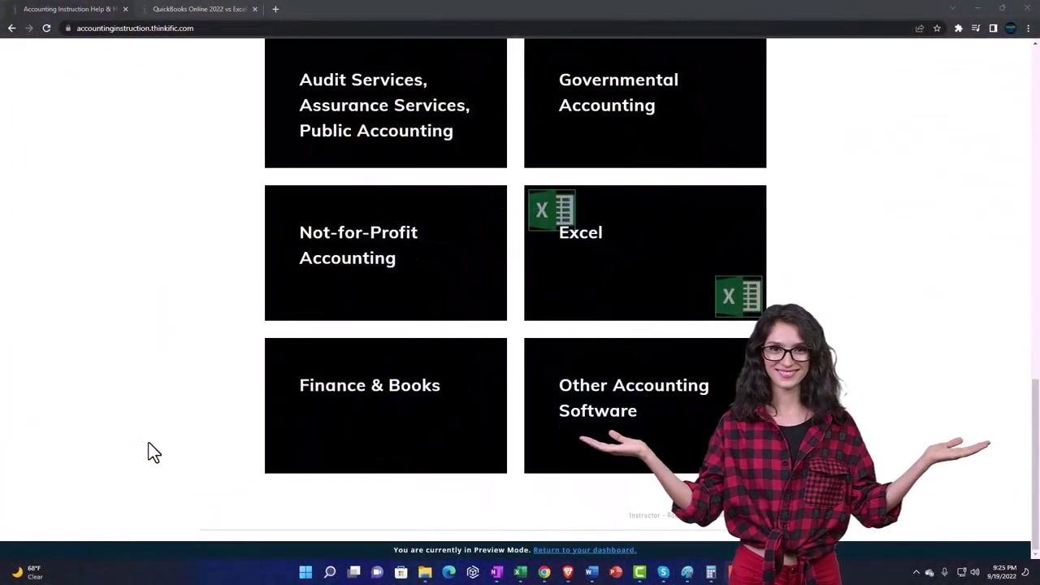
pyautogui.click(186, 10)
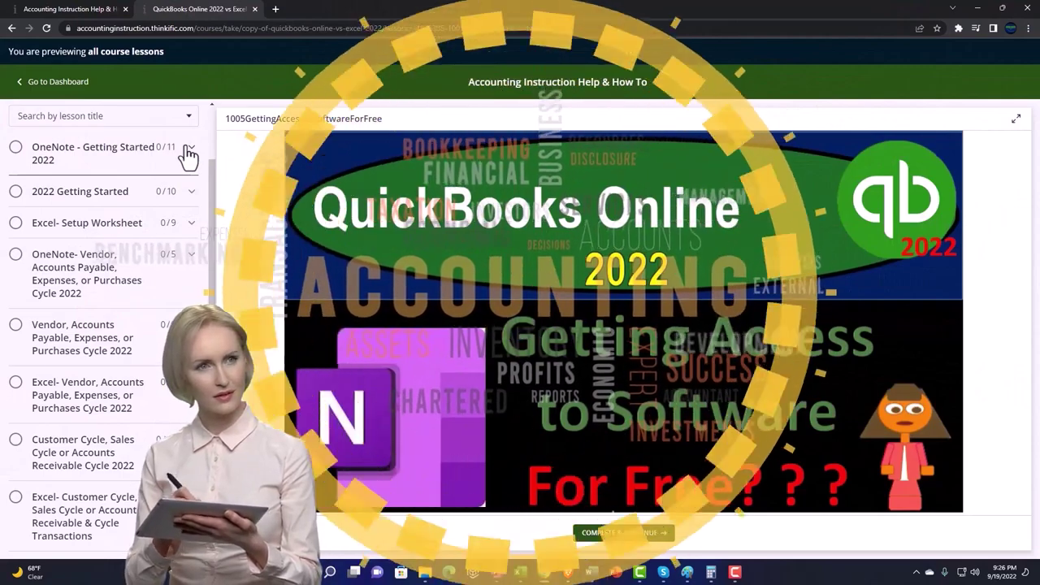
# Expand the OneNote - Getting Started 2022 section in the lesson sidebar.
pyautogui.click(188, 153)
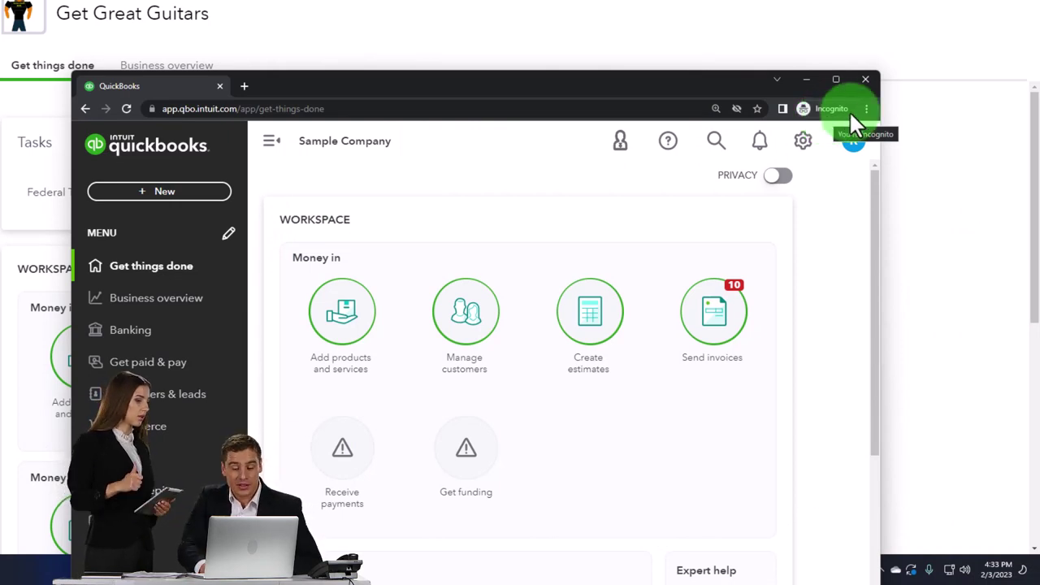
# Check the browser and gear menus, then move the incognito Sample Company window off screen.
pyautogui.click(866, 108)
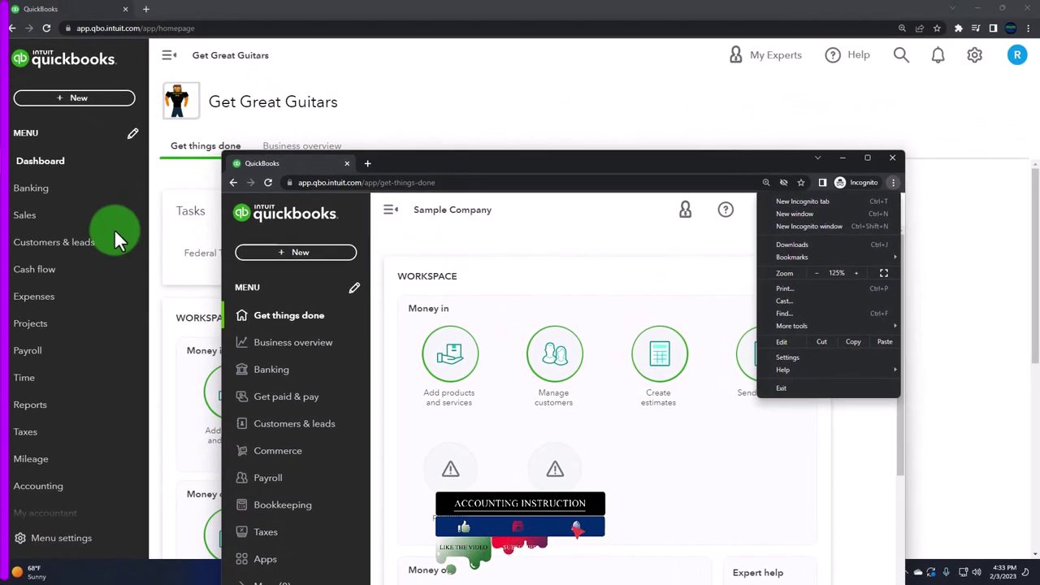
pyautogui.click(413, 231)
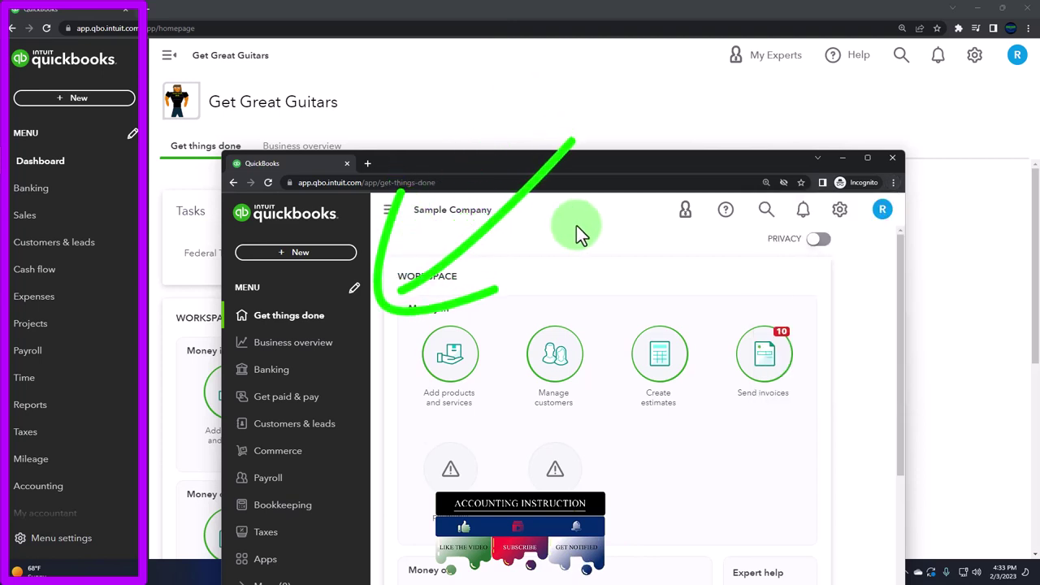
pyautogui.click(841, 211)
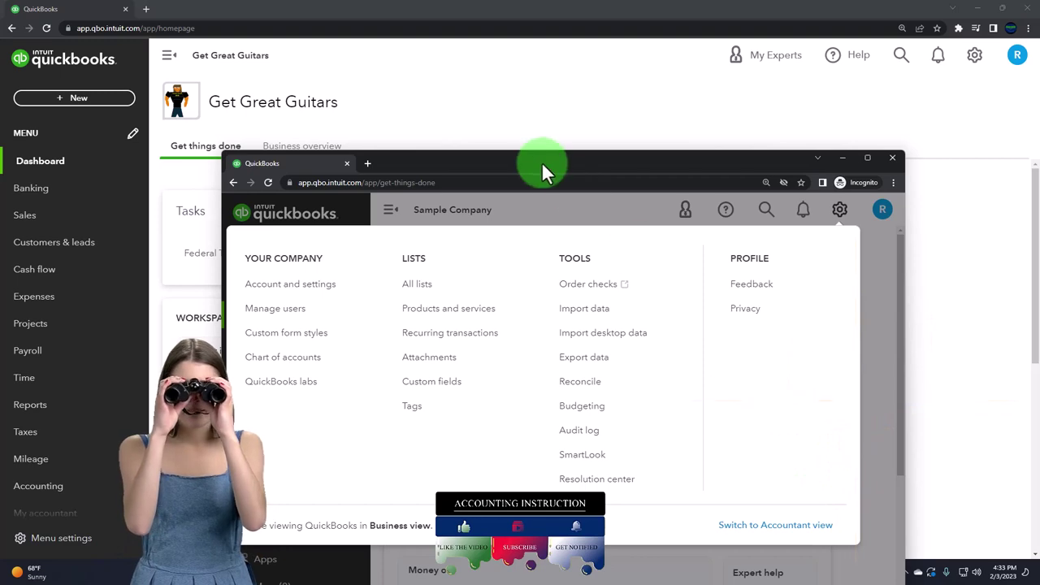
pyautogui.moveTo(542, 161); pyautogui.dragTo(1039, 162)
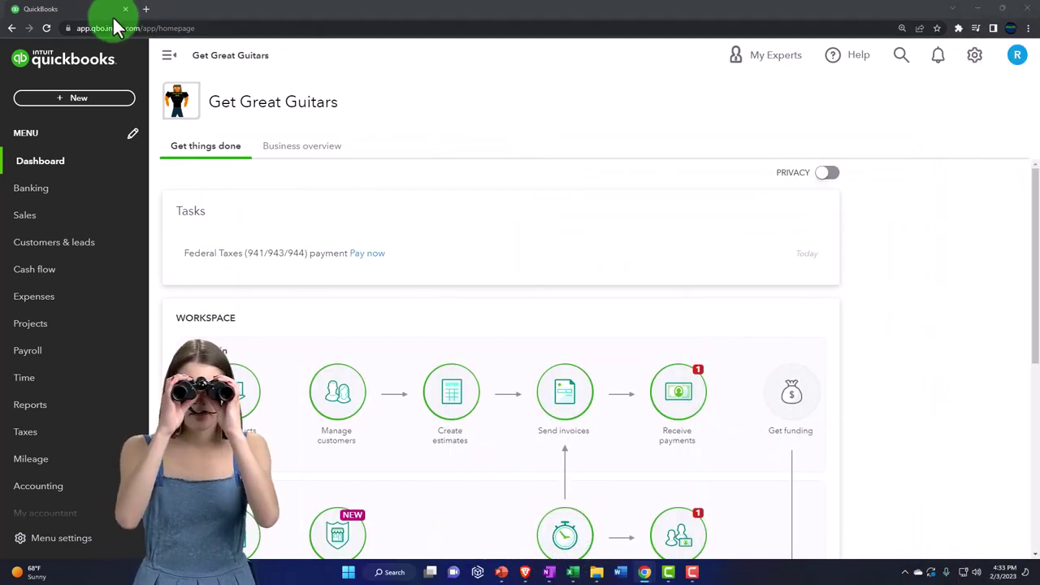
# Duplicate the QuickBooks tab twice to get three tabs.
pyautogui.rightClick(93, 10)
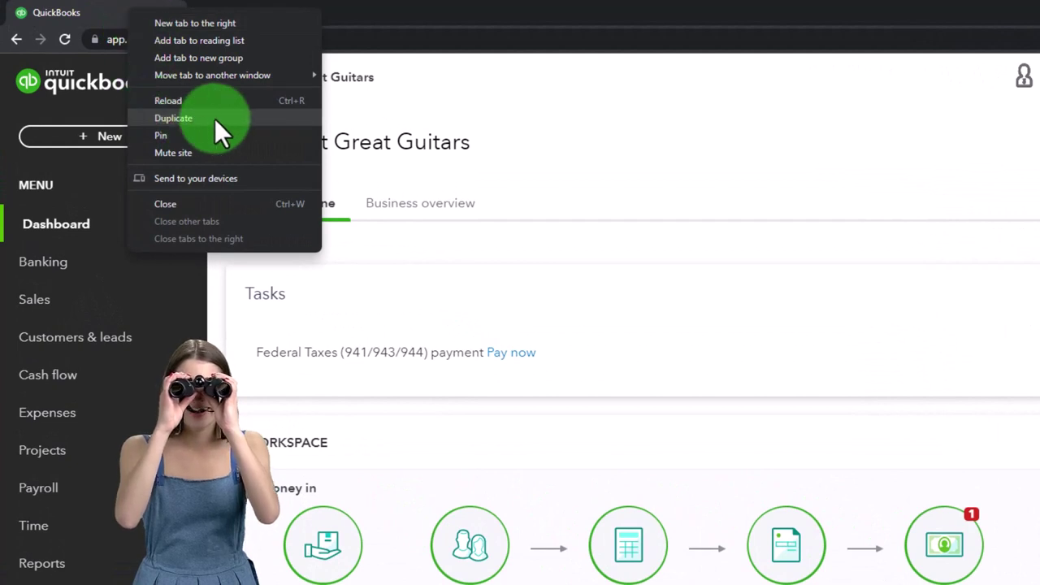
pyautogui.click(214, 119)
pyautogui.rightClick(257, 18)
pyautogui.click(288, 126)
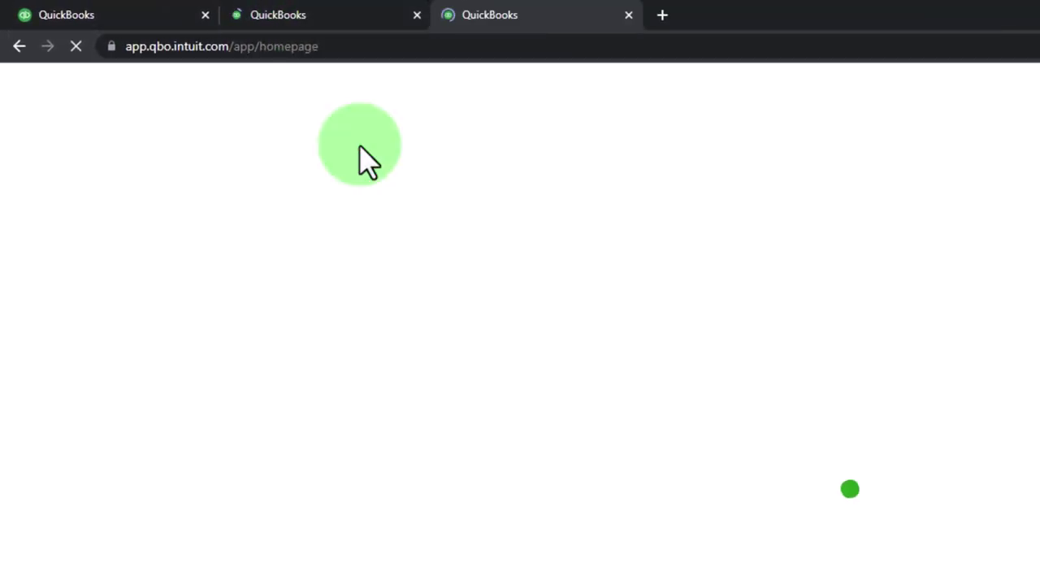
# Open the Balance Sheet report in the second tab.
pyautogui.click(350, 16)
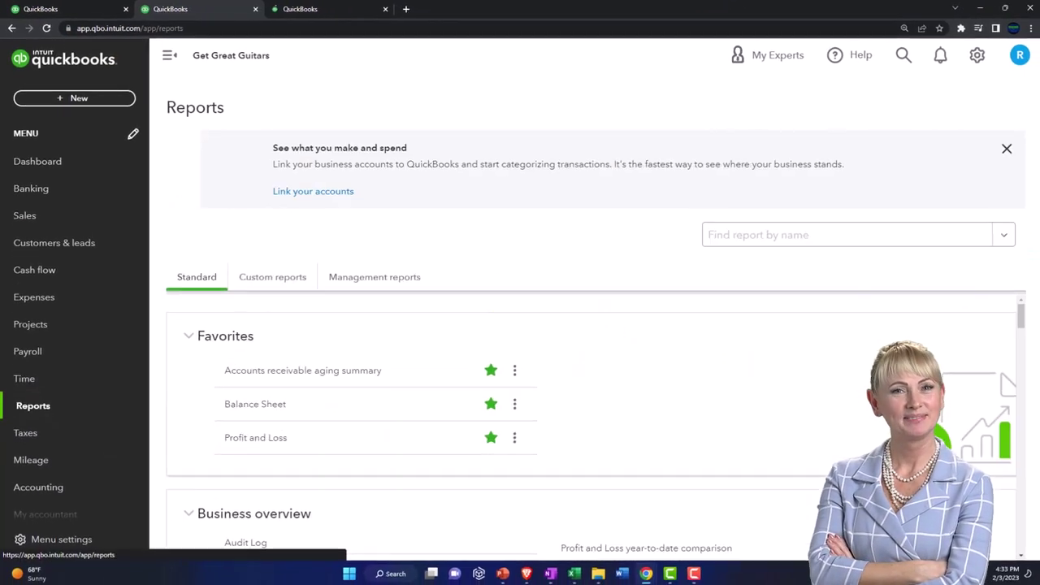
pyautogui.moveTo(611, 250); pyautogui.dragTo(428, 9)
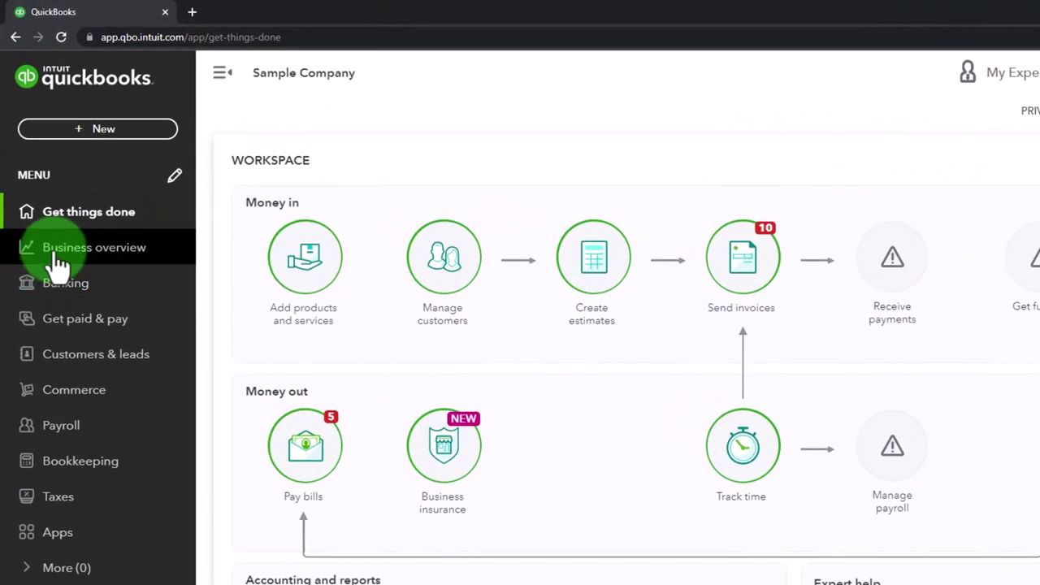
pyautogui.click(57, 262)
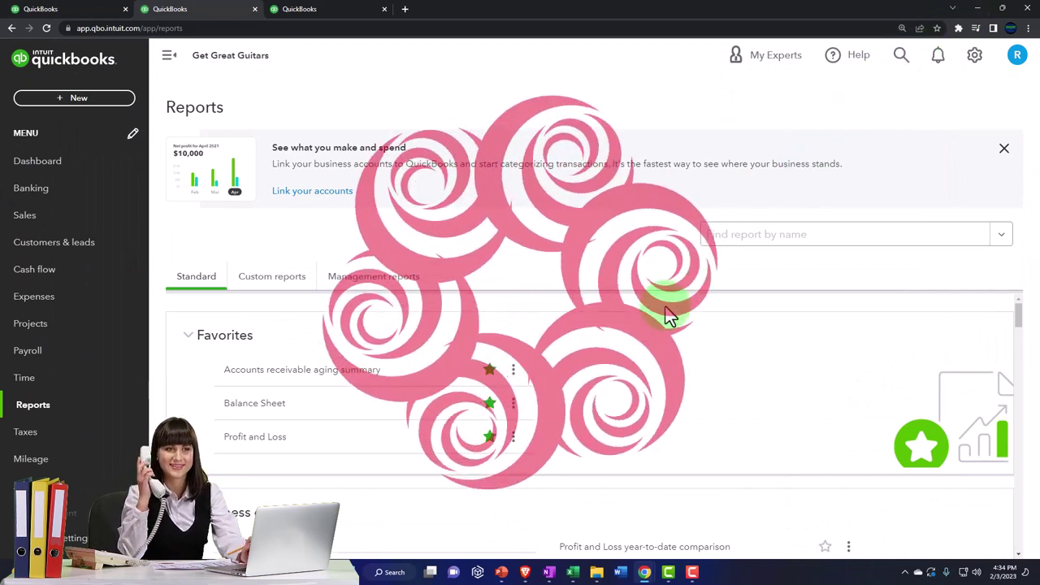
pyautogui.click(248, 410)
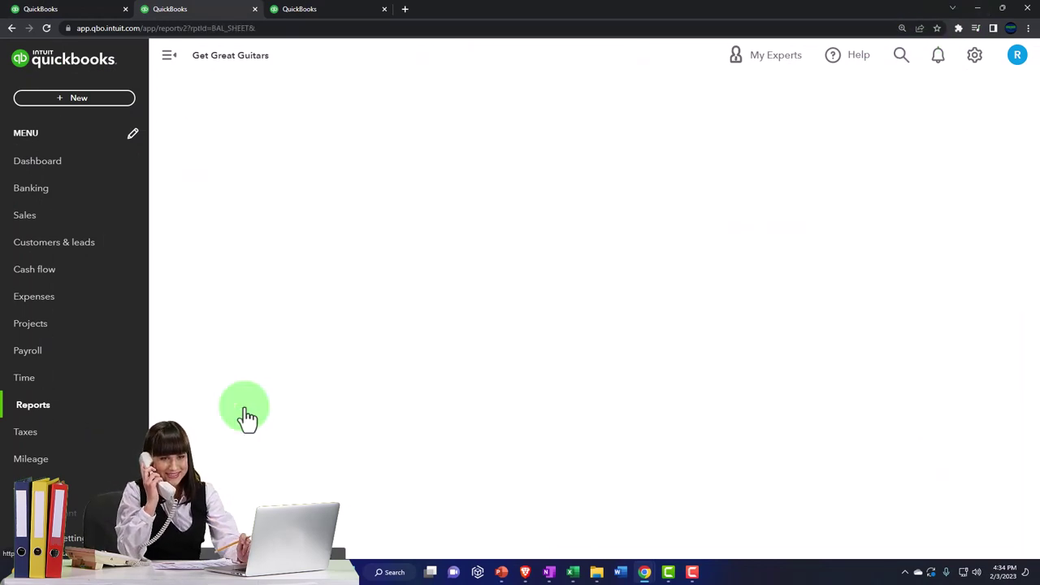
# Open the Profit and Loss report in the third tab.
pyautogui.click(319, 12)
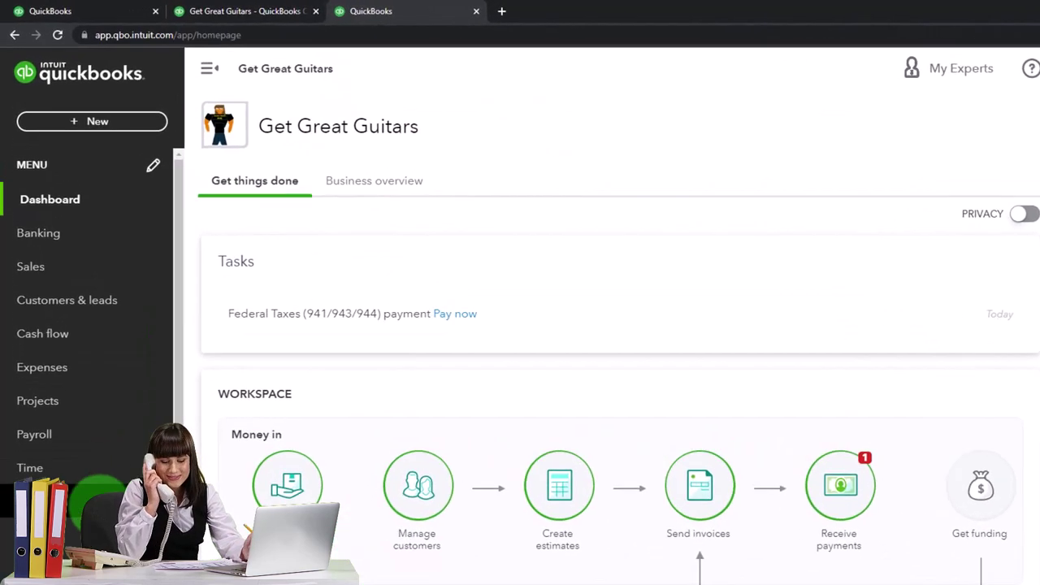
pyautogui.click(102, 500)
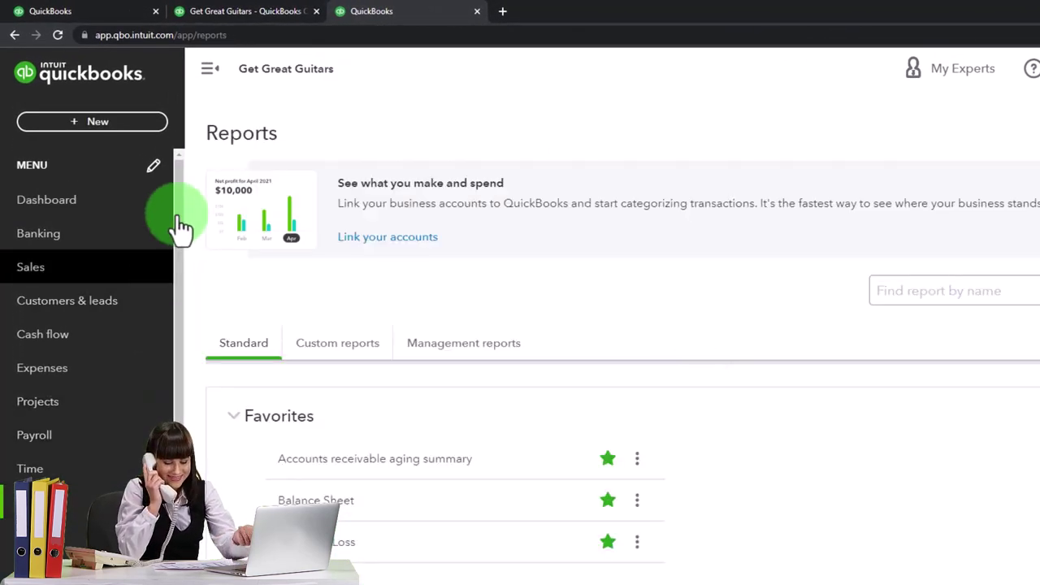
pyautogui.click(210, 70)
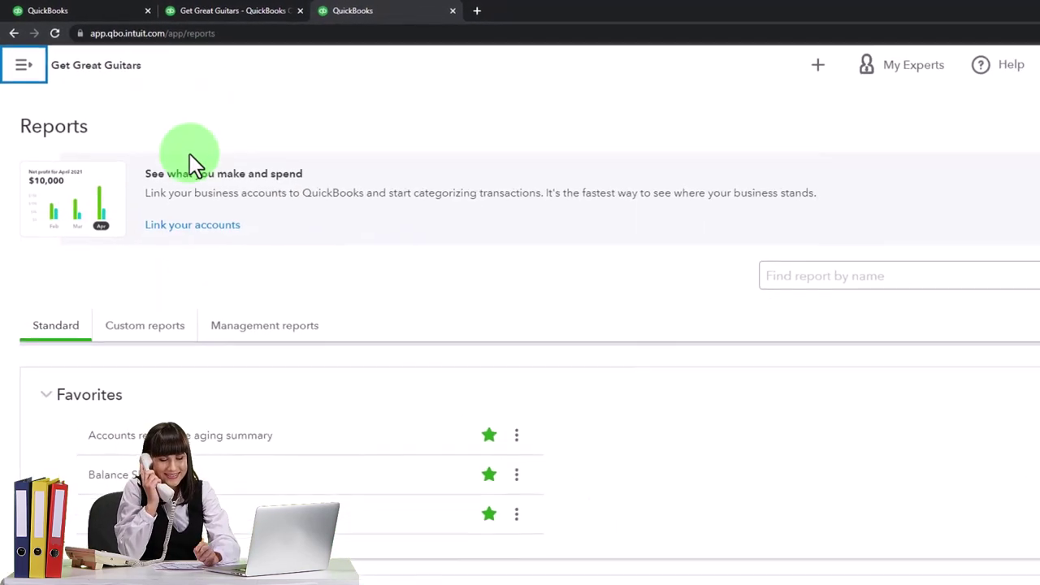
pyautogui.click(130, 519)
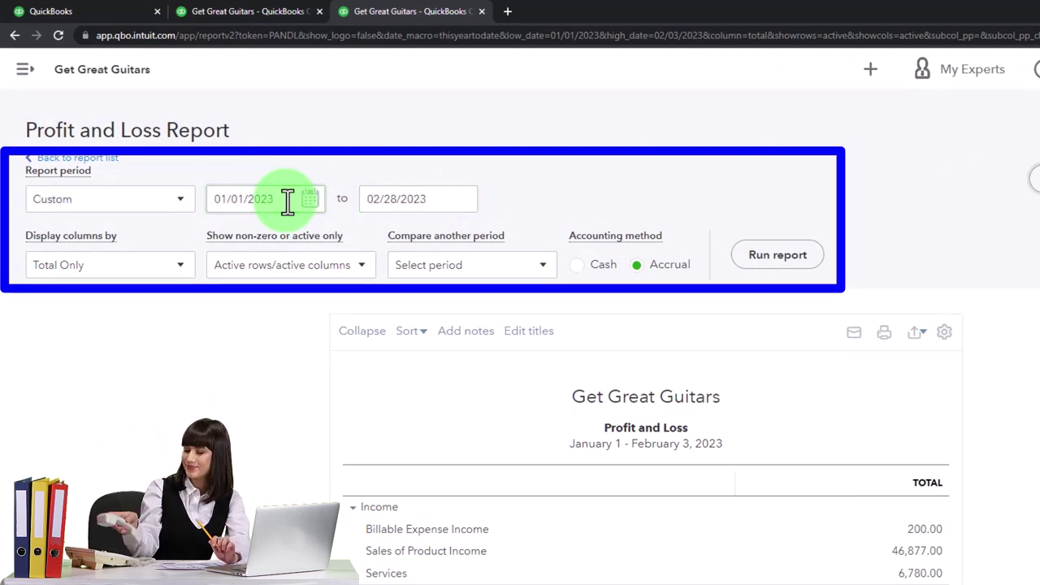
# Rerun the Profit and Loss with columns displayed by Months.
pyautogui.click(189, 281)
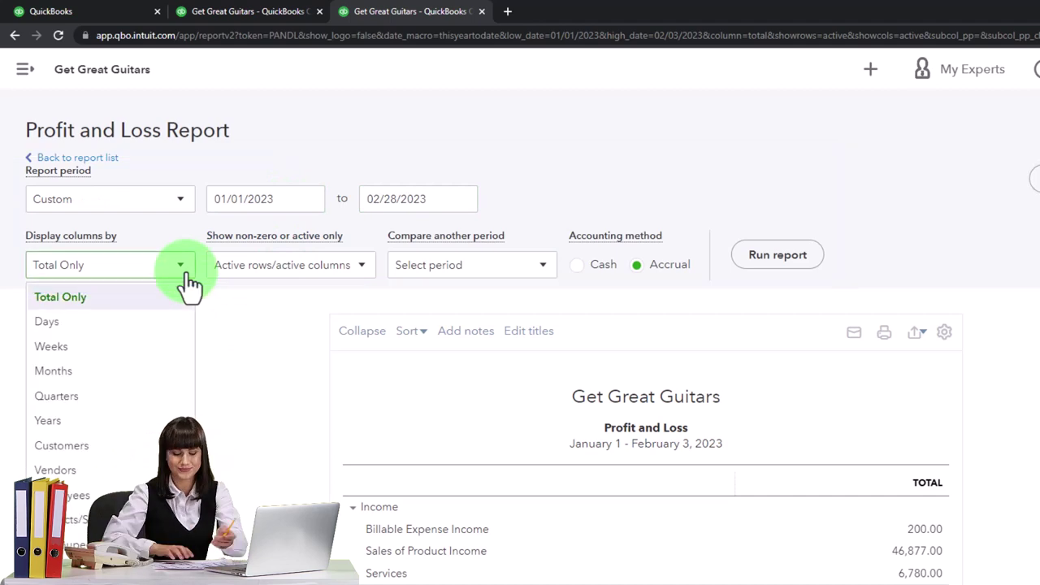
pyautogui.click(127, 371)
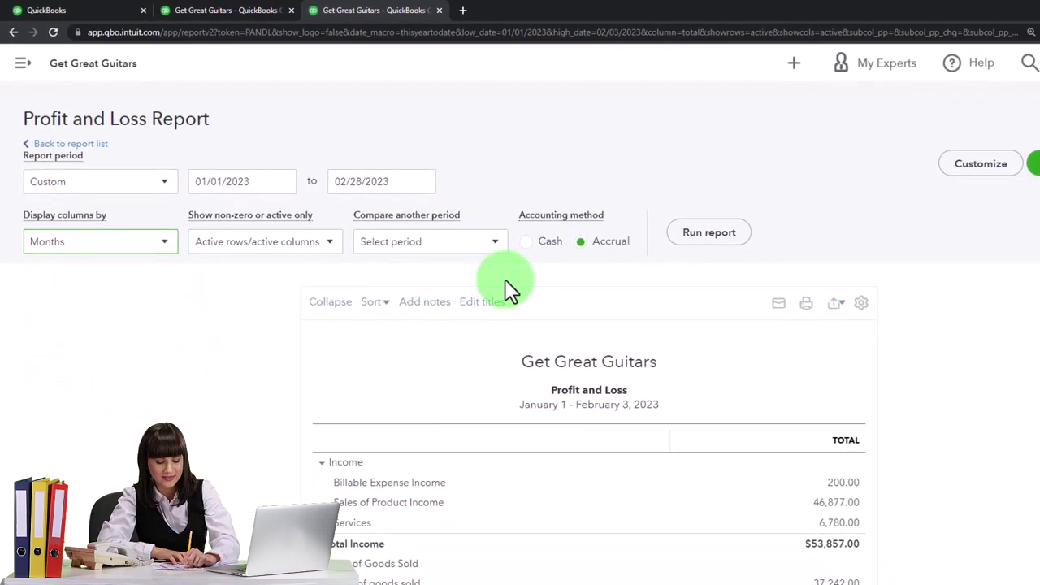
pyautogui.click(687, 235)
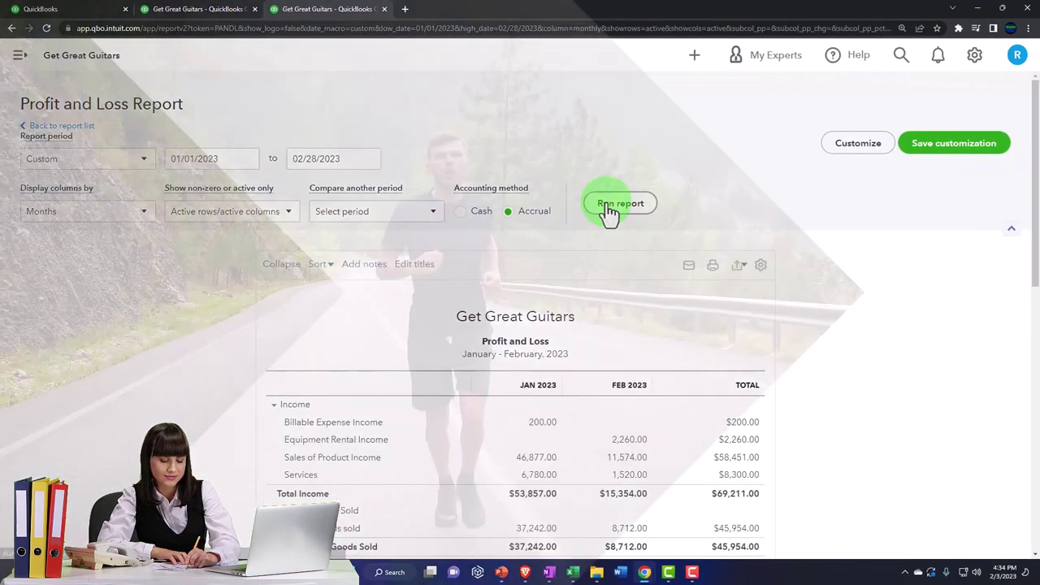
pyautogui.scroll(-2, 687, 241)
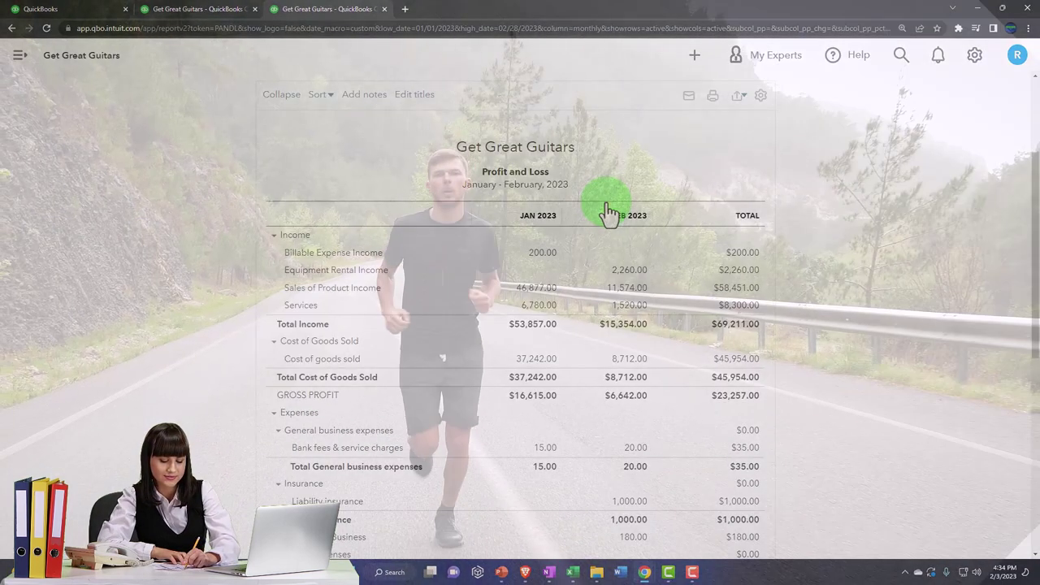
# Run the Balance Sheet for 01/01/2023 to 02/28/2023 with monthly columns.
pyautogui.click(205, 12)
pyautogui.click(169, 54)
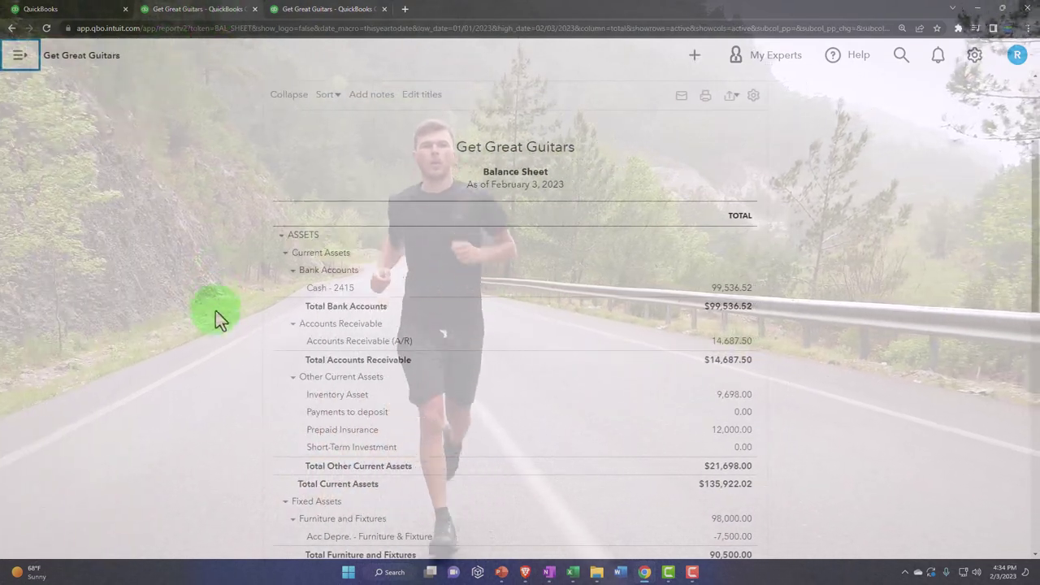
pyautogui.scroll(2, 216, 310)
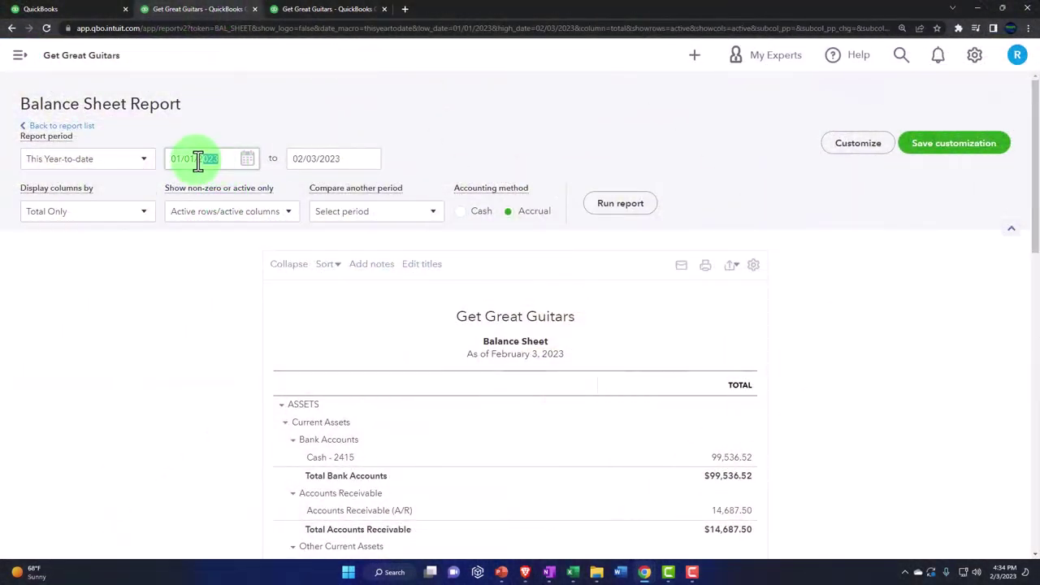
pyautogui.click(201, 158)
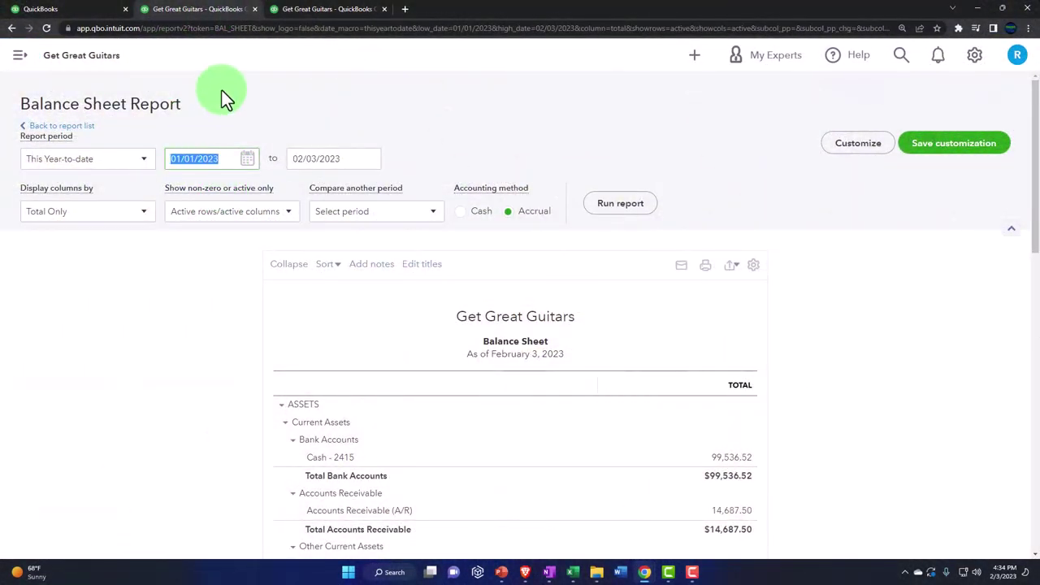
pyautogui.write('01/01/2023')
pyautogui.press('Tab')
pyautogui.write('02282023')
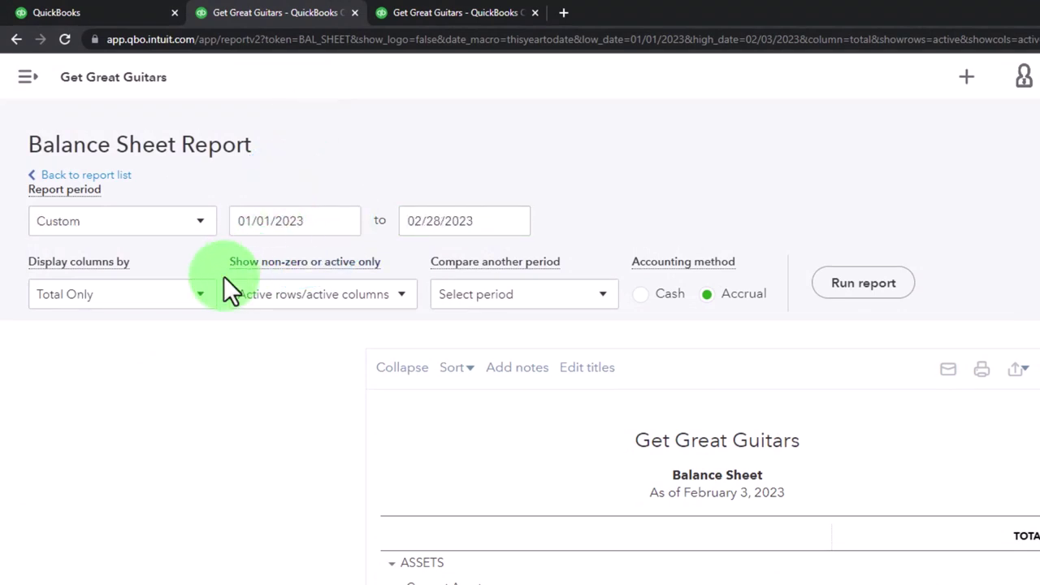
pyautogui.click(205, 294)
pyautogui.click(120, 416)
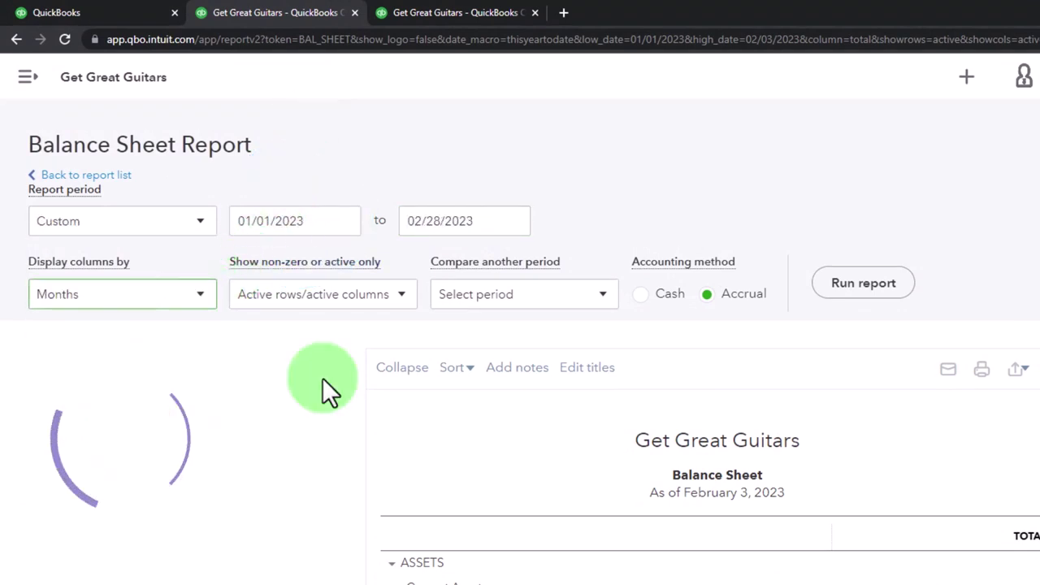
pyautogui.click(864, 284)
pyautogui.scroll(-5, 862, 292)
pyautogui.hotkey('ctrl', '+')
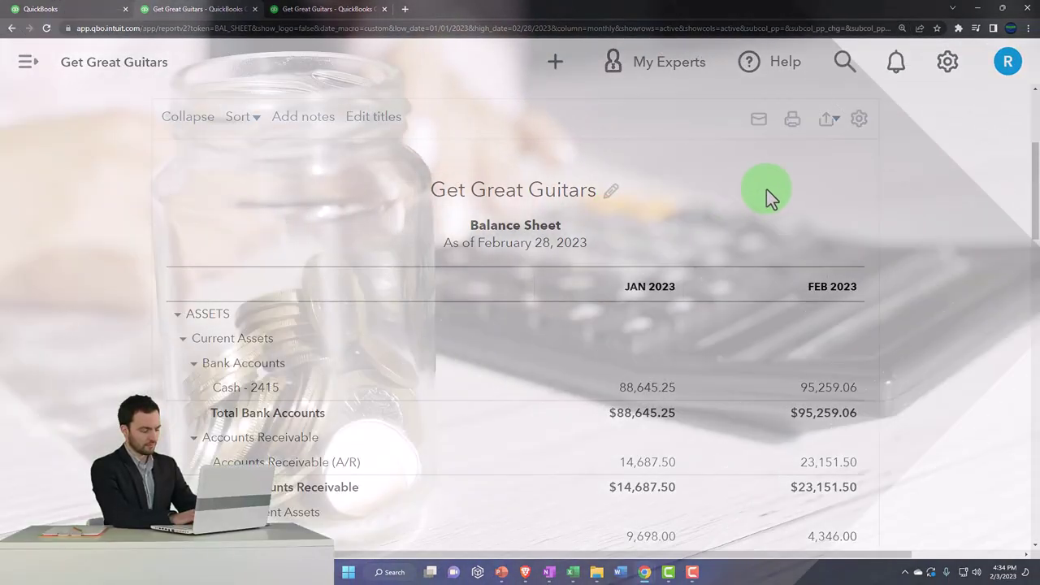
# Open Budgeting, check the P&L Net Income of $1,324.05, then switch to Excel's Trial Balance.
pyautogui.click(938, 77)
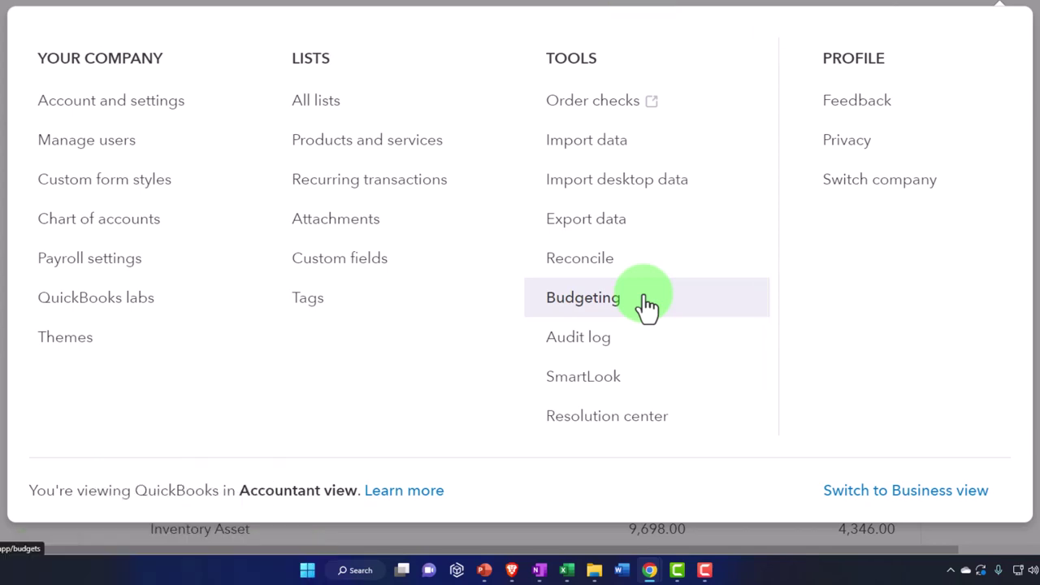
pyautogui.click(646, 302)
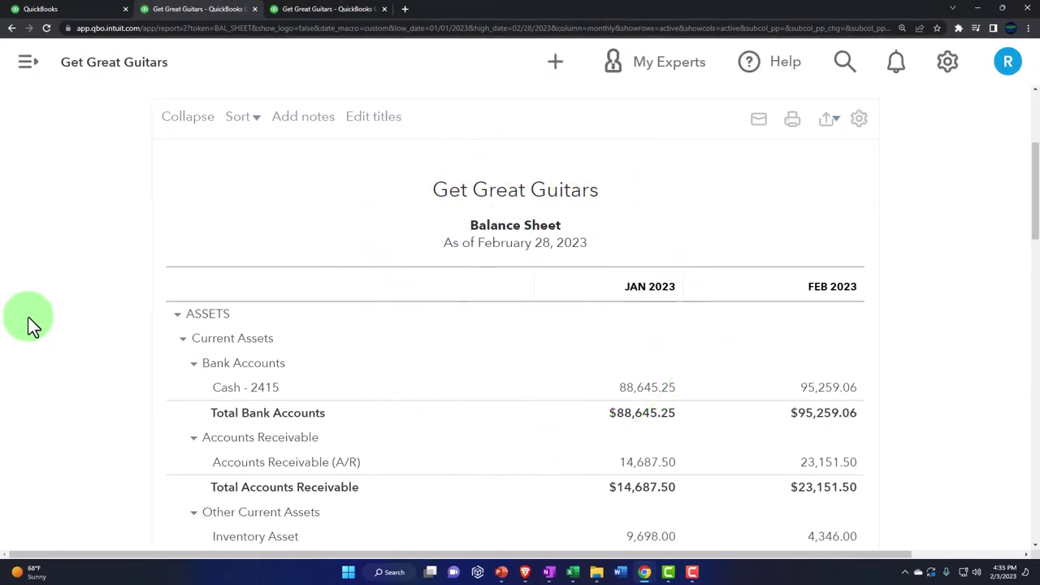
pyautogui.click(313, 14)
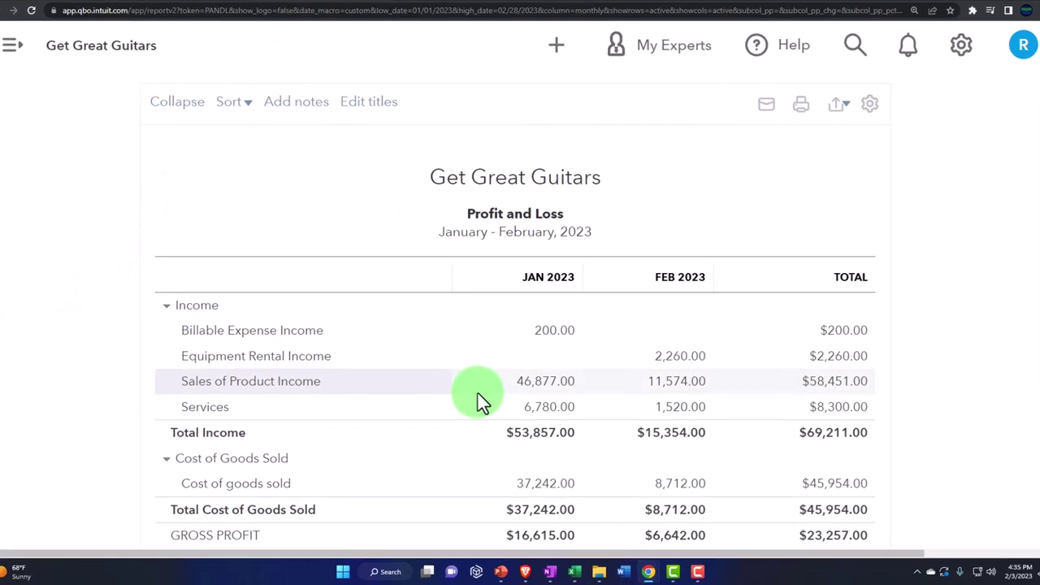
pyautogui.scroll(-6, 477, 393)
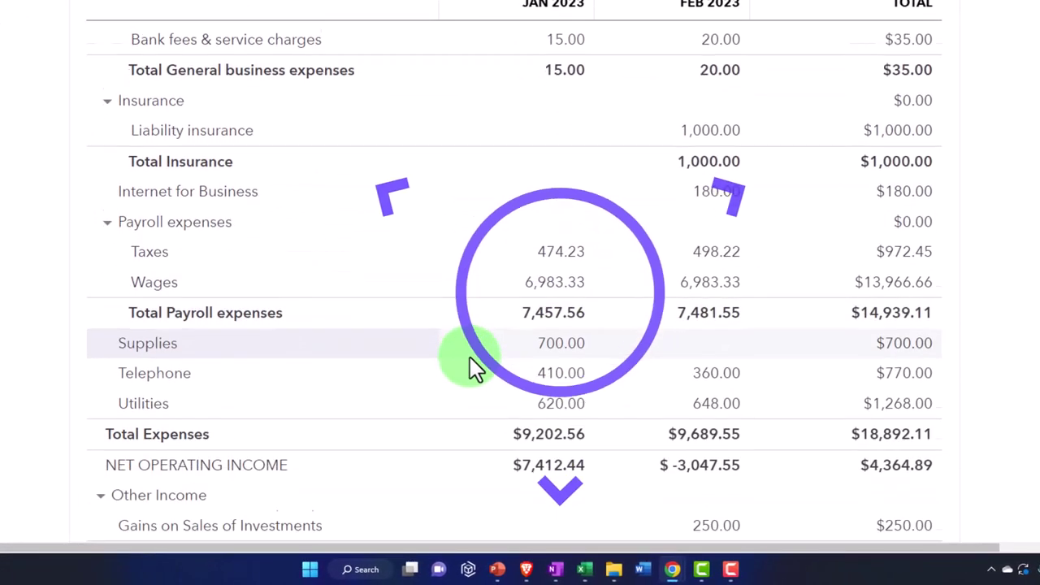
pyautogui.scroll(-5, 469, 357)
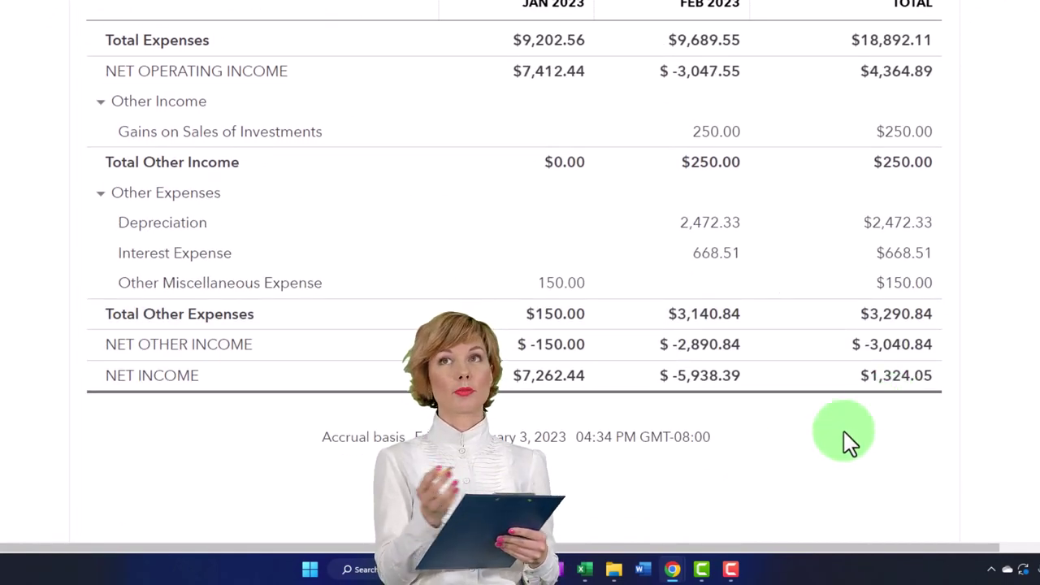
pyautogui.click(584, 569)
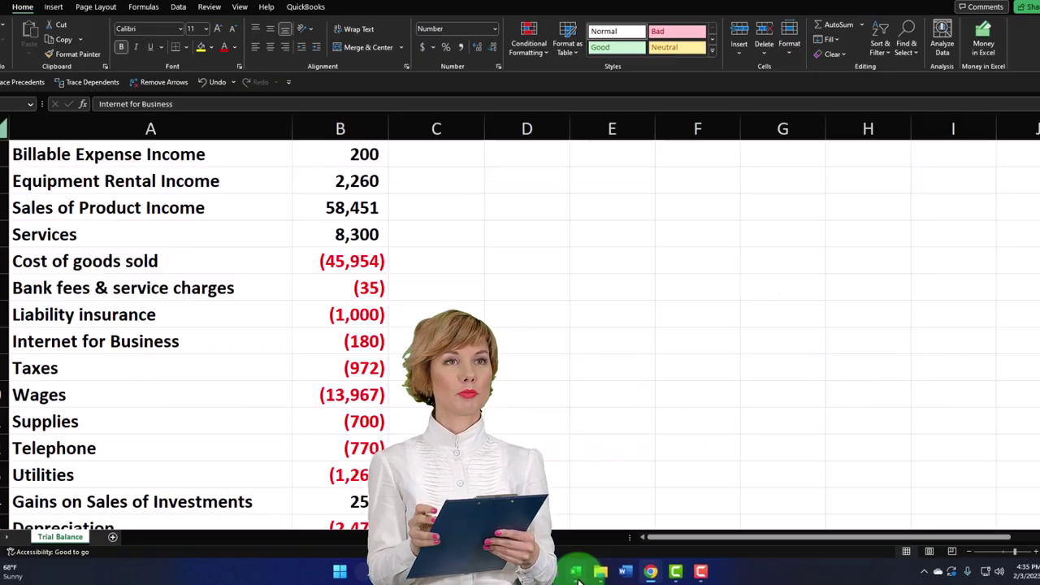
pyautogui.scroll(-3, 359, 396)
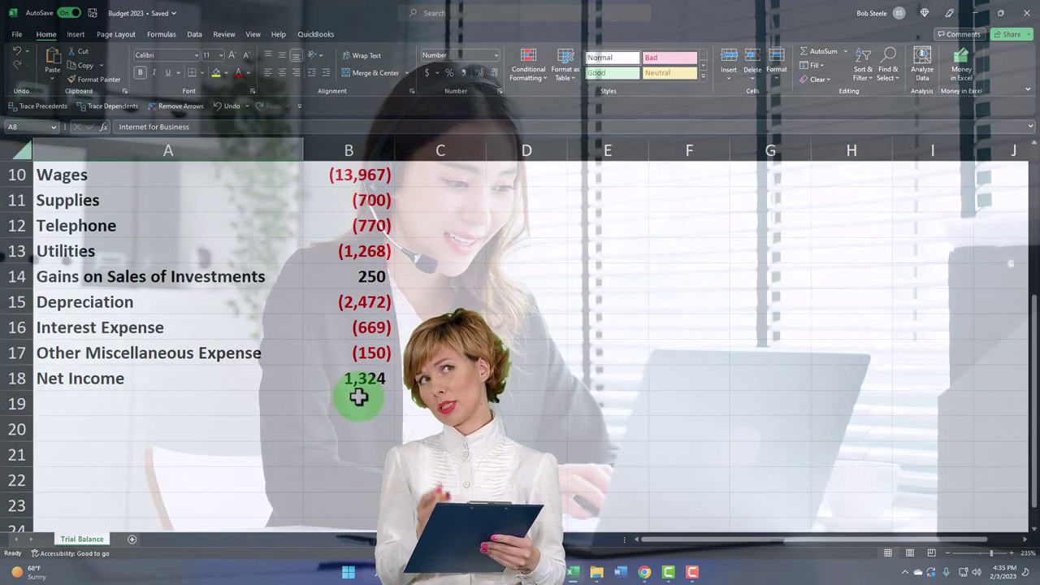
pyautogui.scroll(3, 359, 395)
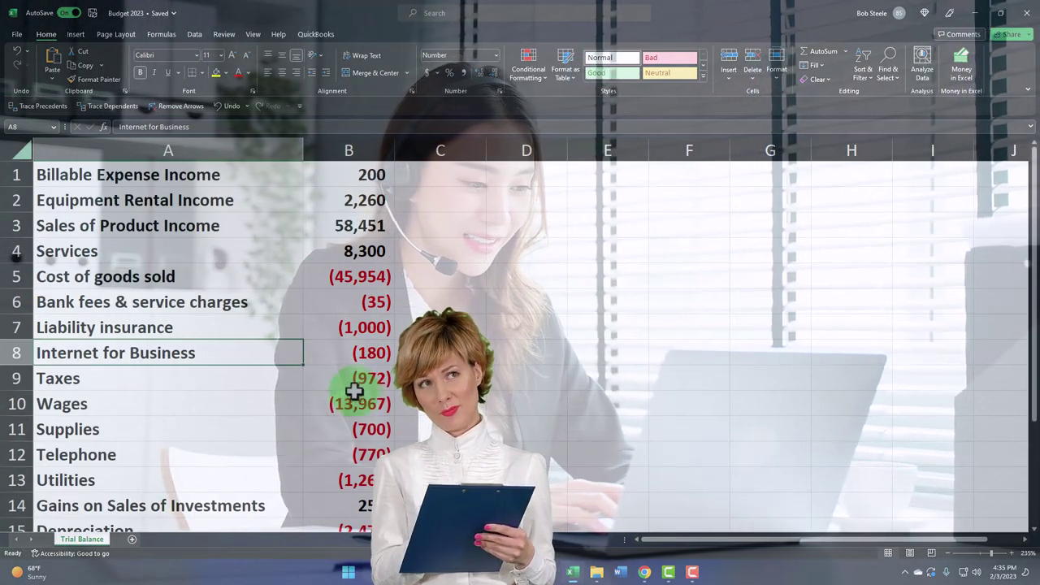
pyautogui.click(329, 179)
pyautogui.press('Down')
pyautogui.press('Down')
pyautogui.press('Down')
pyautogui.press('Down')
pyautogui.press('Down')
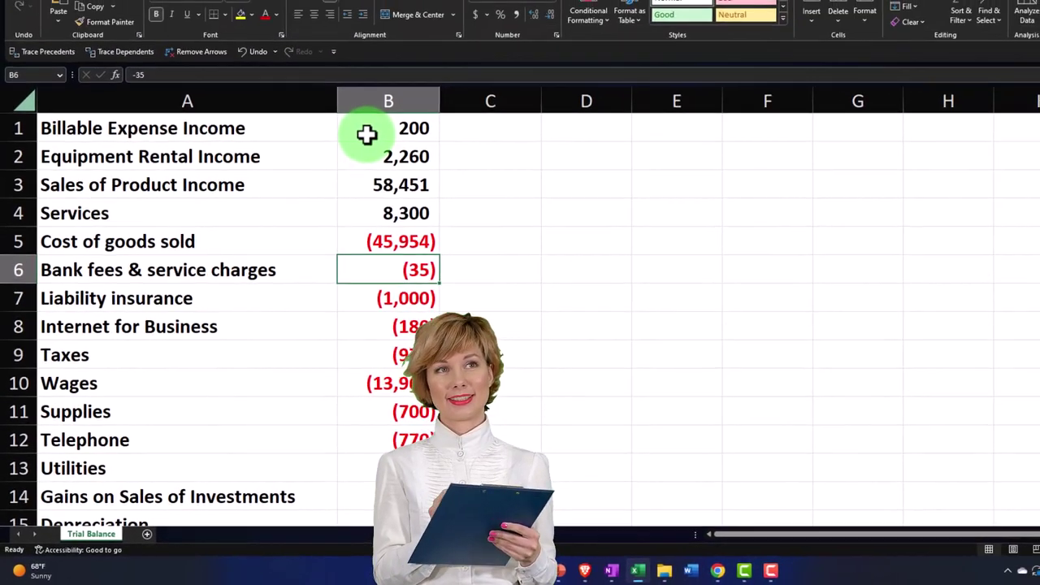
pyautogui.click(400, 92)
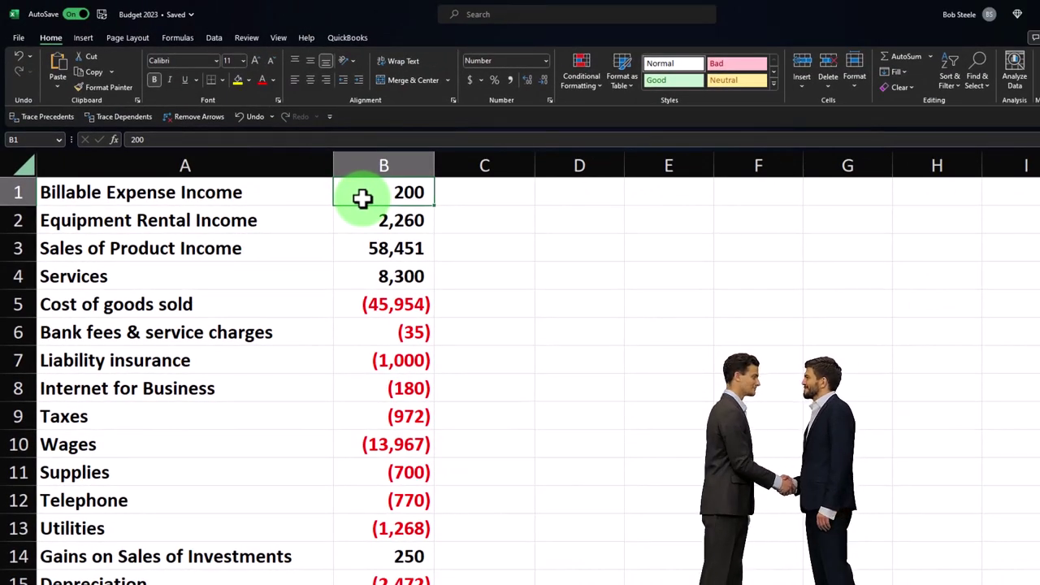
# Insert a blank row above the account list.
pyautogui.click(557, 193)
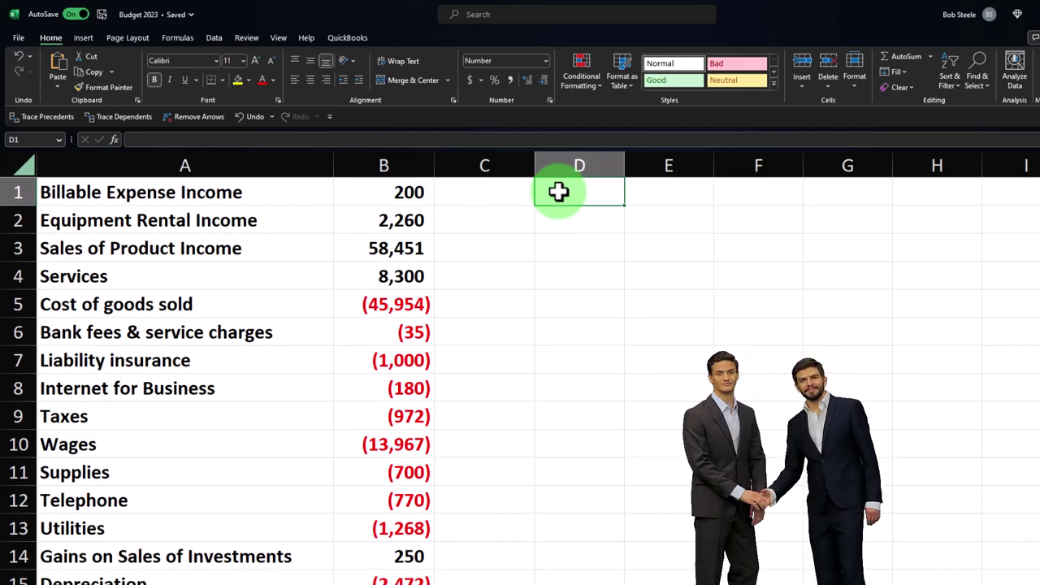
pyautogui.press('Right')
pyautogui.press('Right')
pyautogui.press('Left')
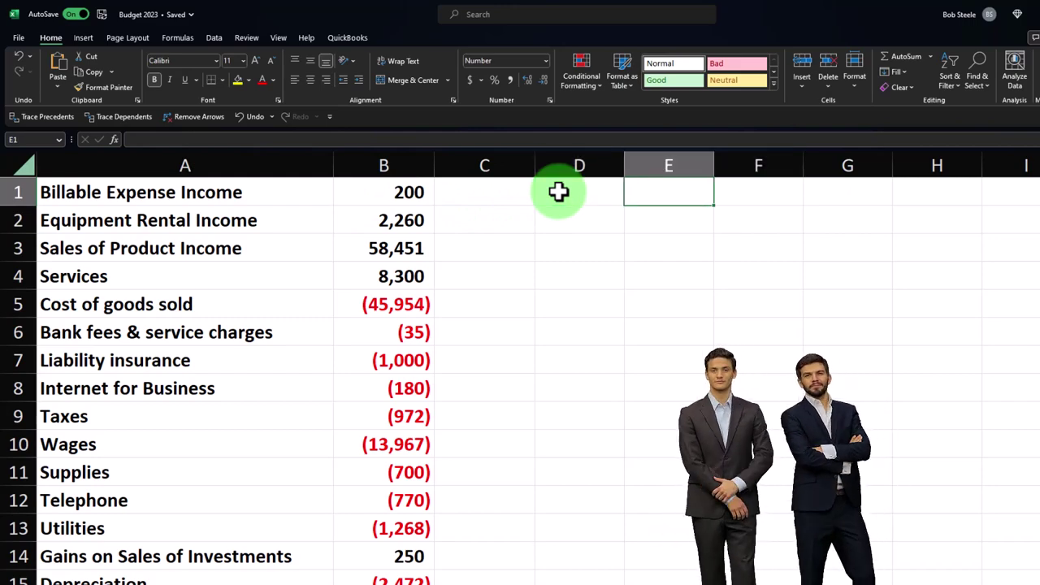
pyautogui.press('Left')
pyautogui.press('Left')
pyautogui.press('Left')
pyautogui.press('Left')
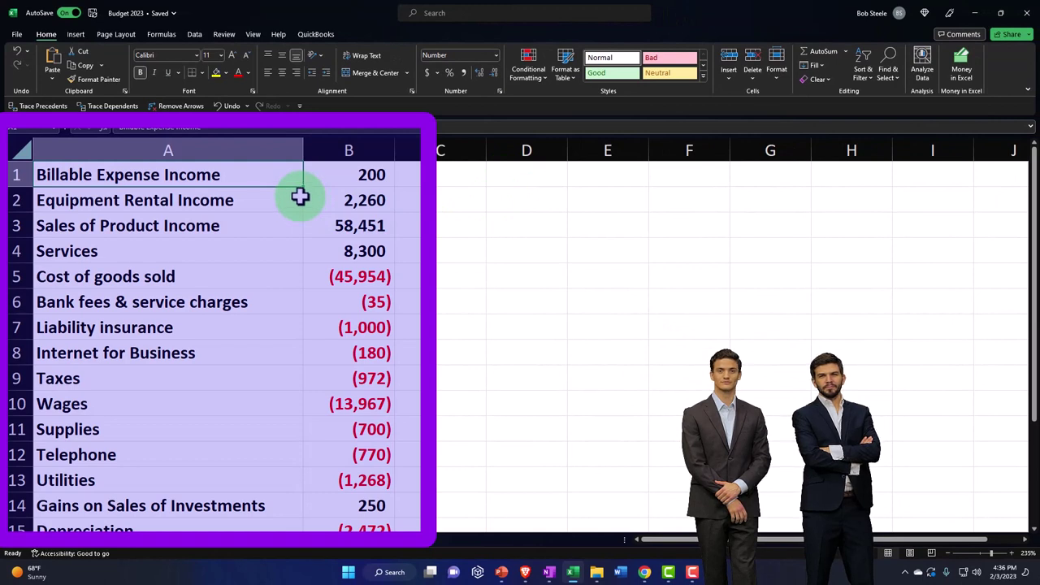
pyautogui.click(15, 174)
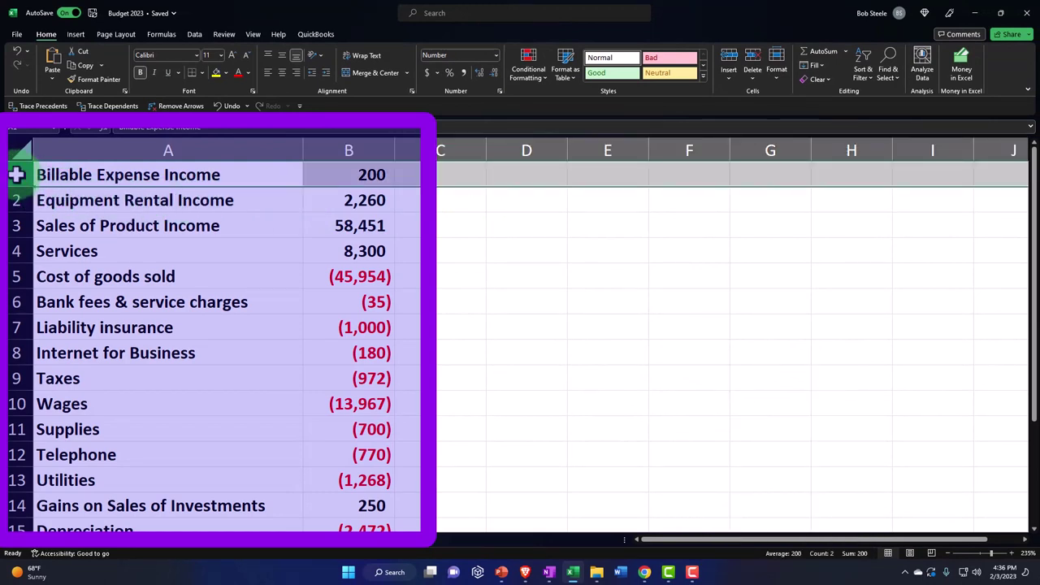
pyautogui.rightClick(132, 174)
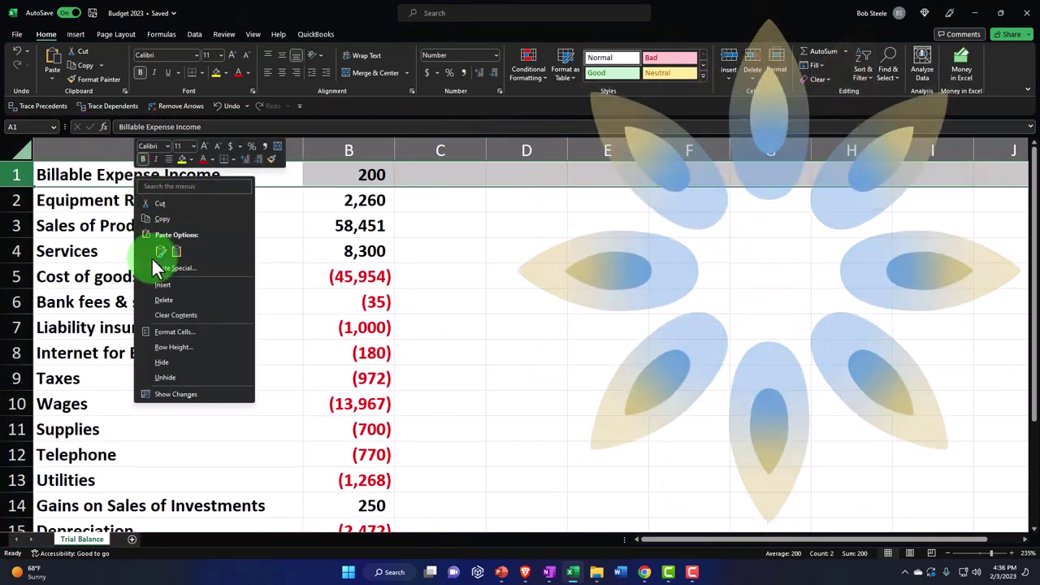
pyautogui.click(162, 284)
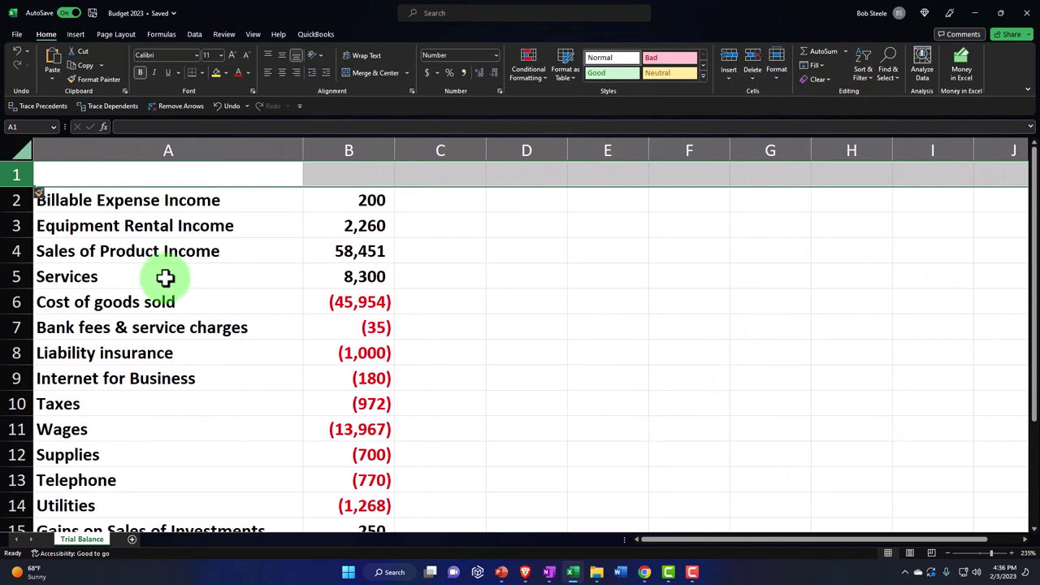
# Narrow column C into a thin spacer column.
pyautogui.click(183, 177)
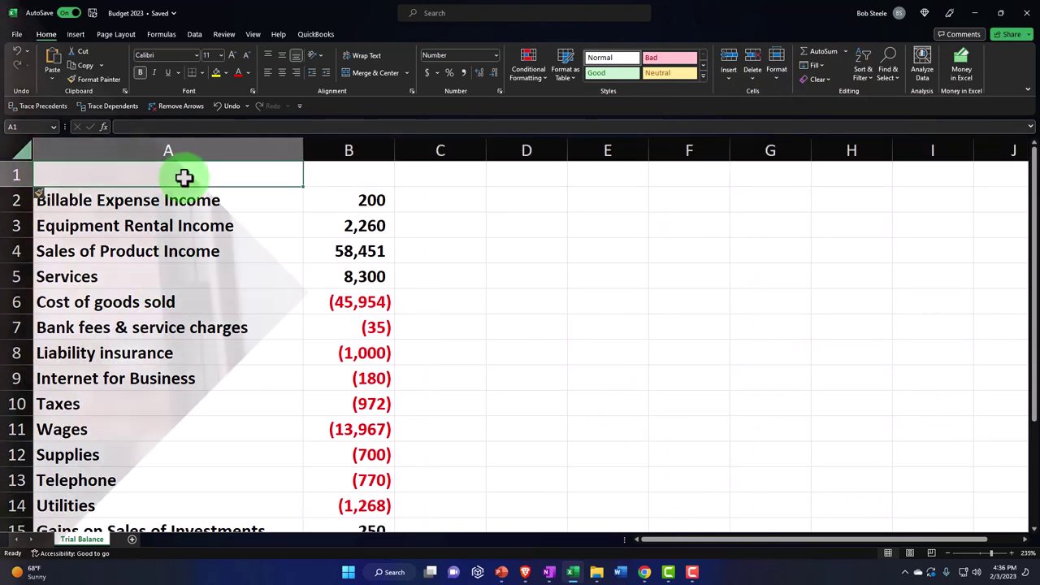
pyautogui.press('Right')
pyautogui.press('Right')
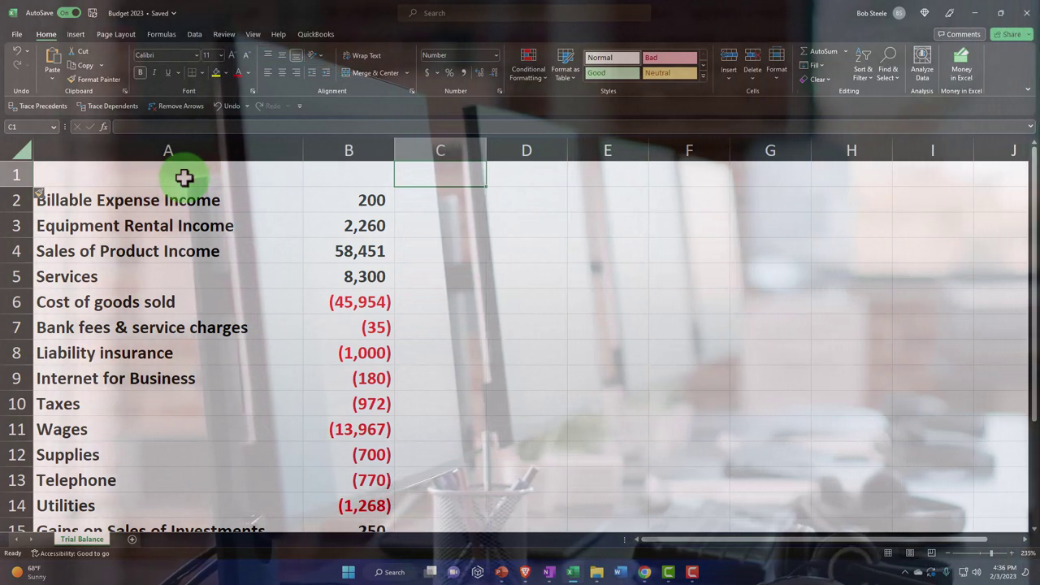
pyautogui.click(452, 275)
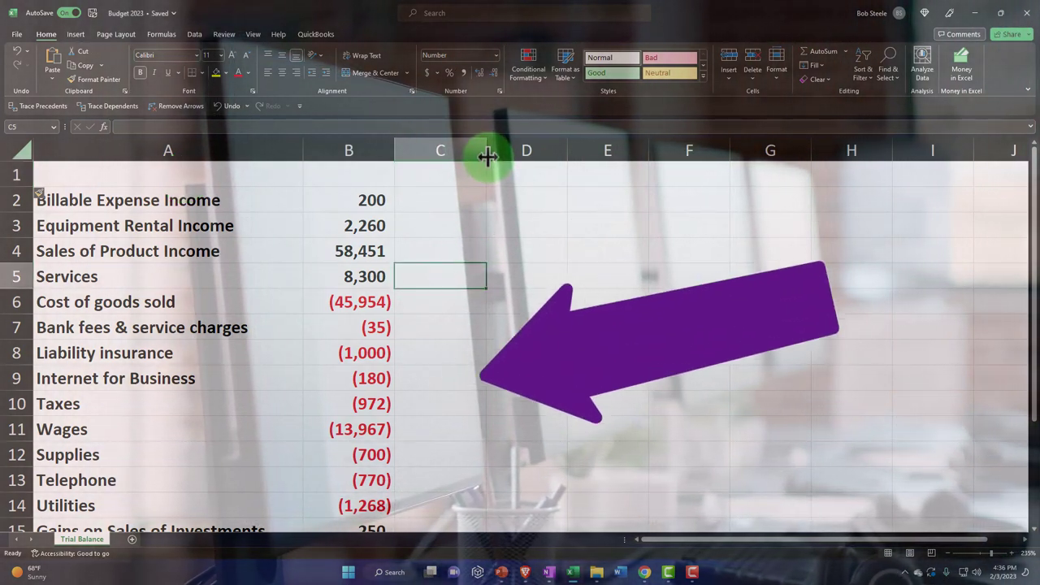
pyautogui.moveTo(487, 157); pyautogui.dragTo(406, 158)
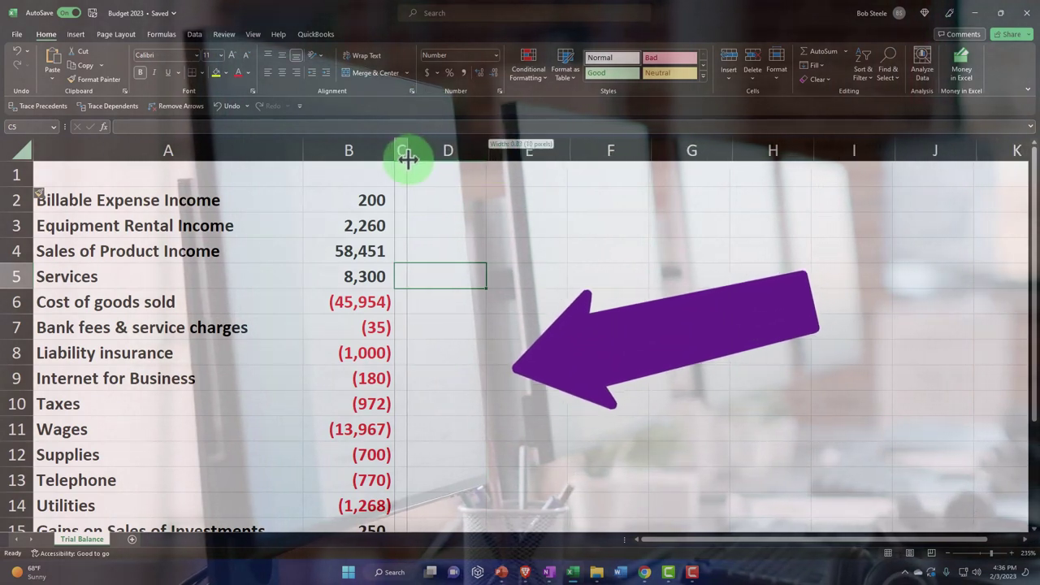
pyautogui.click(443, 173)
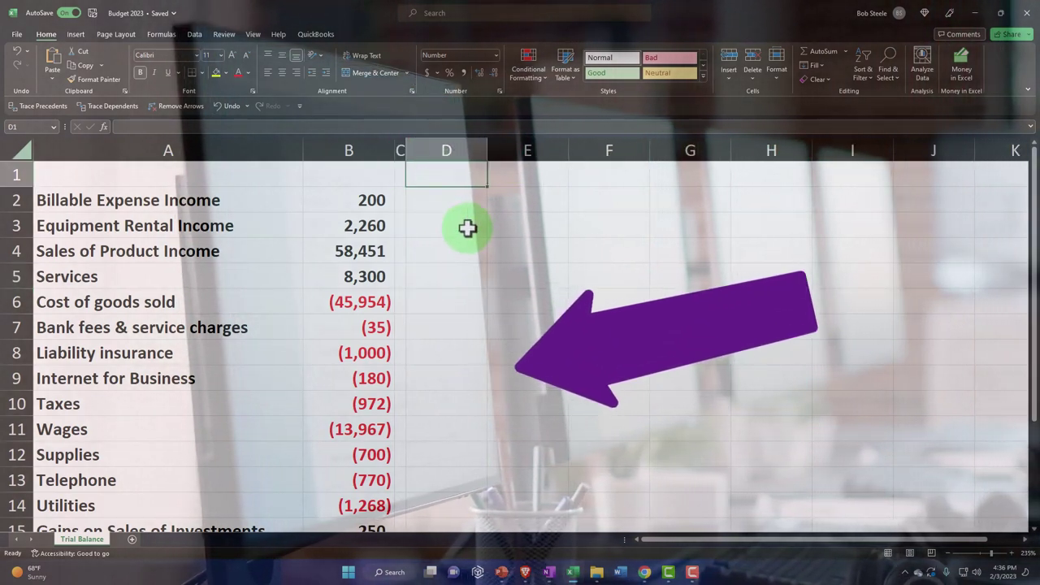
# Enter Jan and Feb in D1:E1 and fill the month series through Dec in column O.
pyautogui.write('Jan')
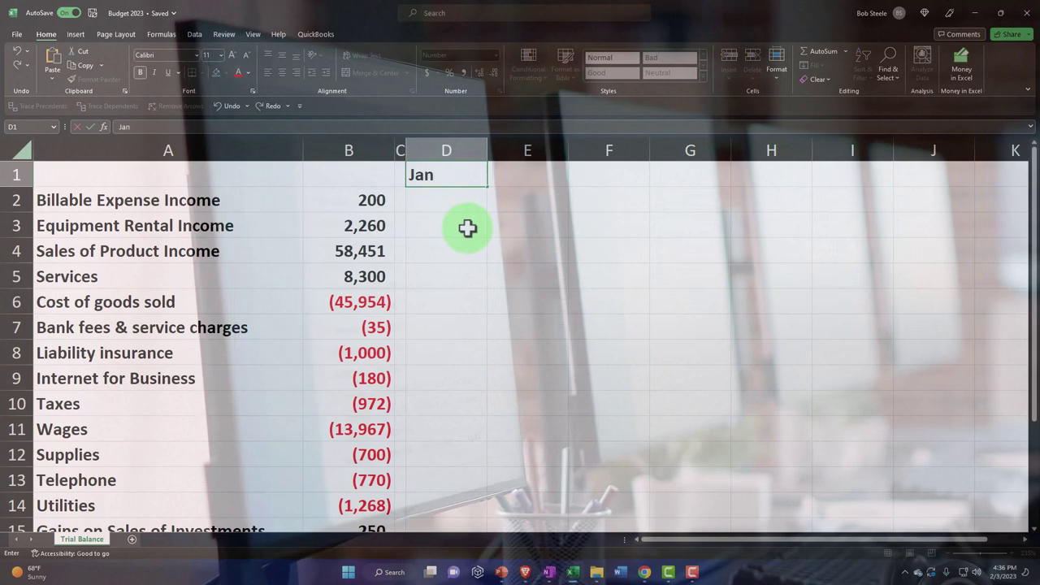
pyautogui.press('Tab')
pyautogui.write('Feb')
pyautogui.press('Tab')
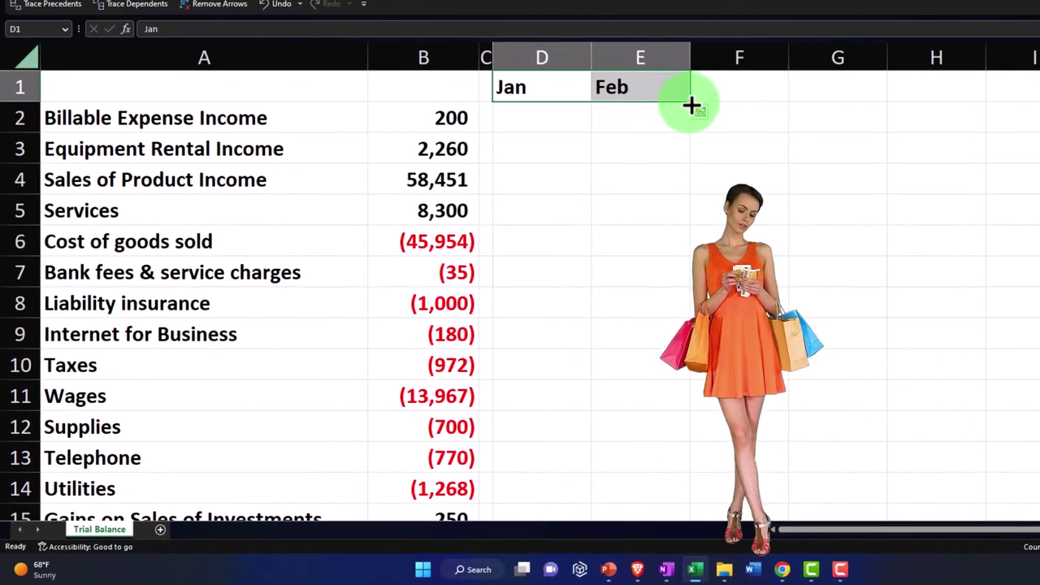
pyautogui.moveTo(691, 105); pyautogui.dragTo(1035, 114)
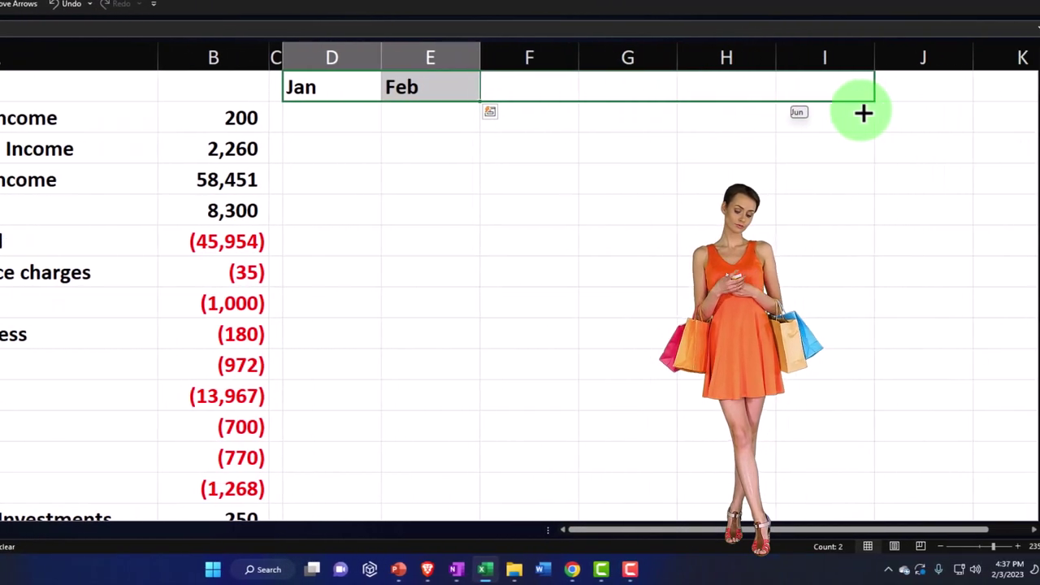
pyautogui.moveTo(863, 113)
pyautogui.mouseDown()
pyautogui.moveTo(1028, 118)
pyautogui.moveTo(789, 118)
pyautogui.moveTo(861, 109)
pyautogui.mouseUp()
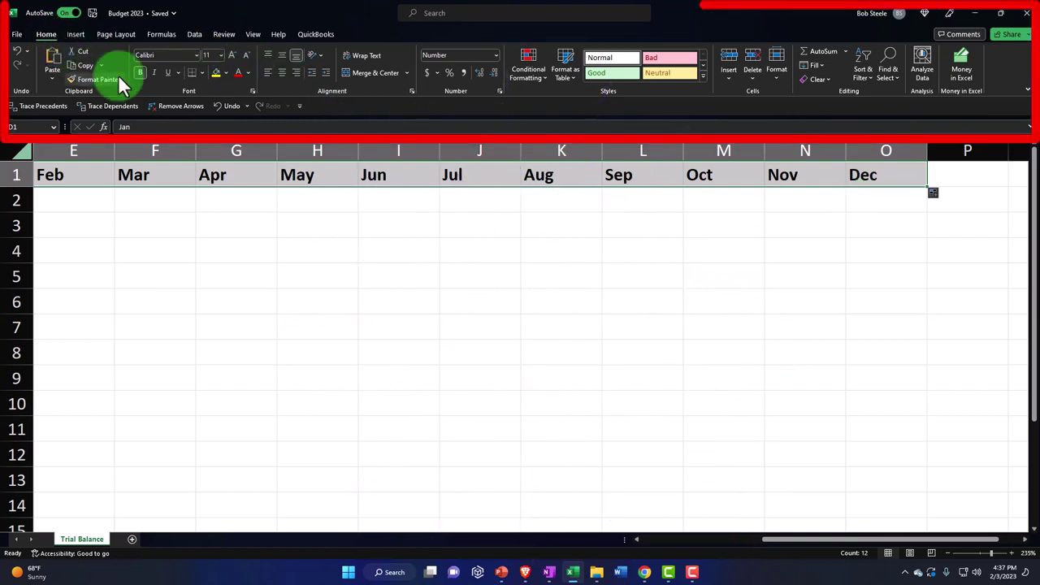
# Center the Jan–Dec headers and format them as white text on a black fill.
pyautogui.click(284, 73)
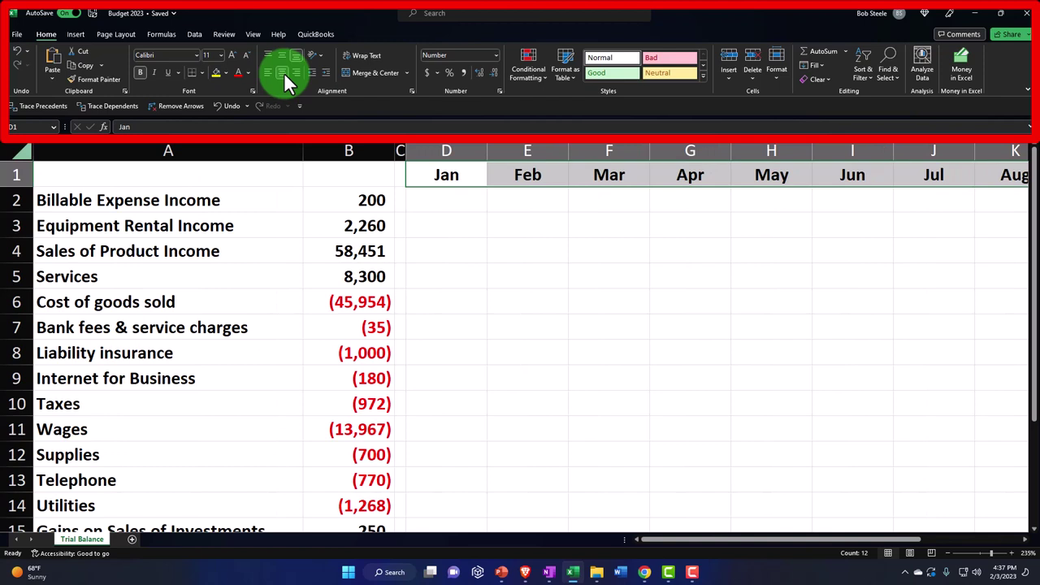
pyautogui.click(225, 74)
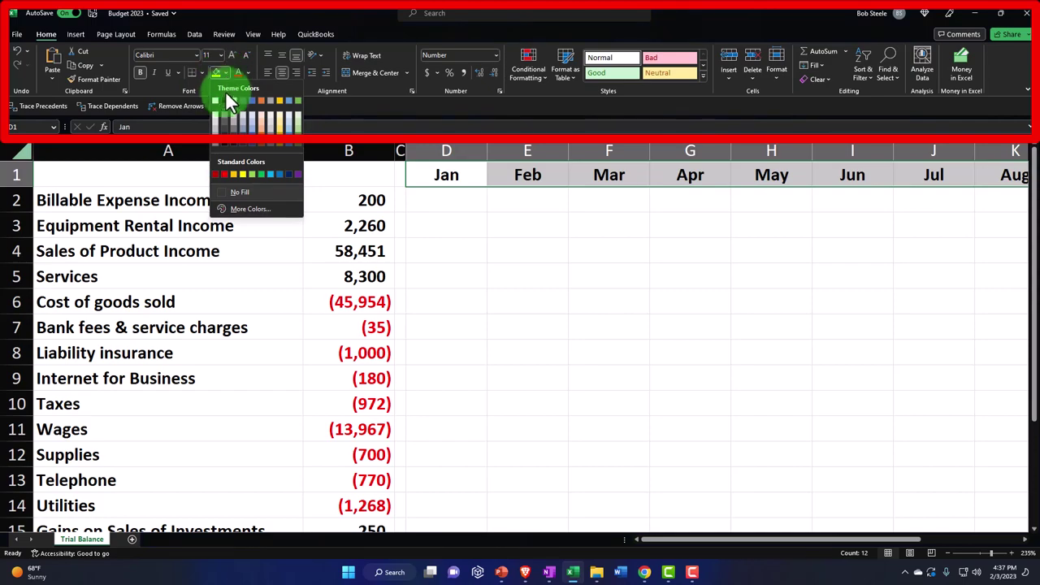
pyautogui.click(224, 98)
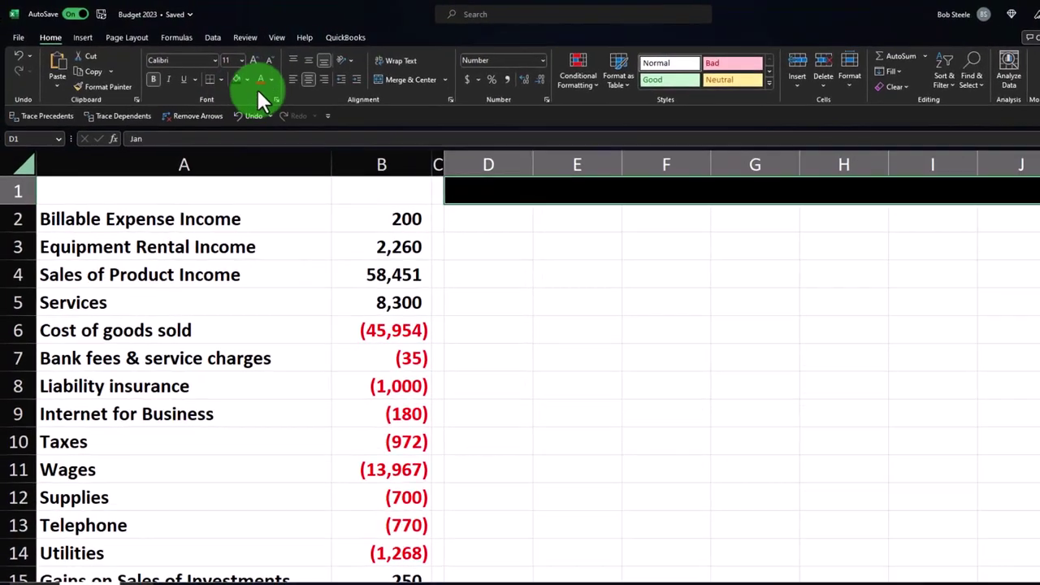
pyautogui.click(270, 79)
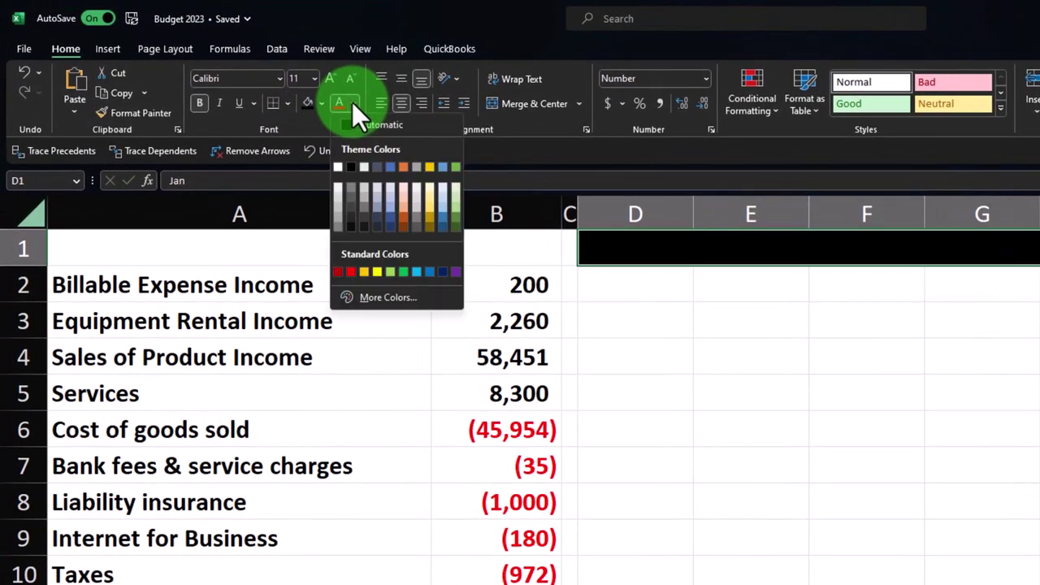
pyautogui.click(339, 167)
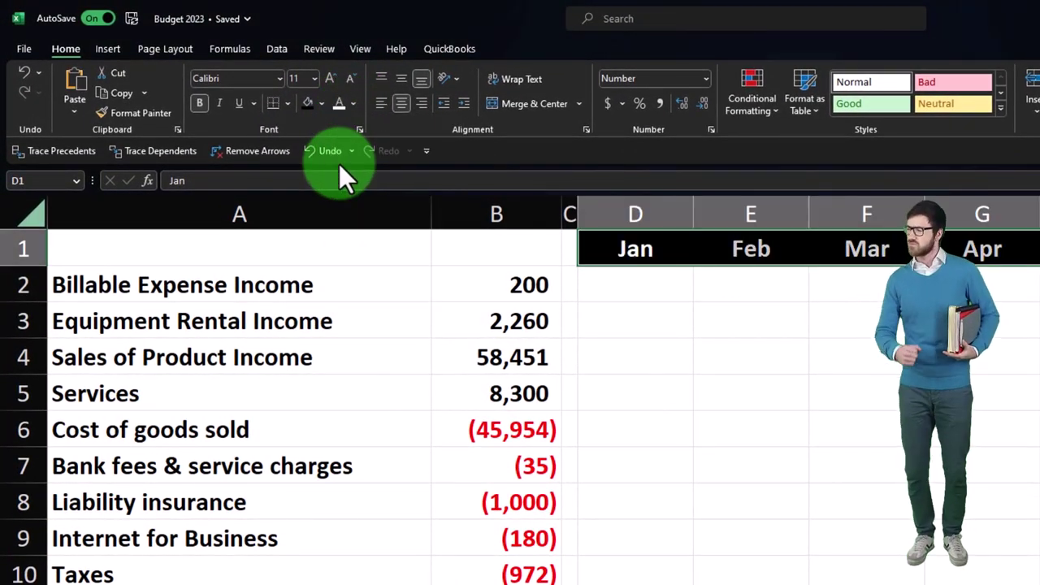
pyautogui.click(643, 341)
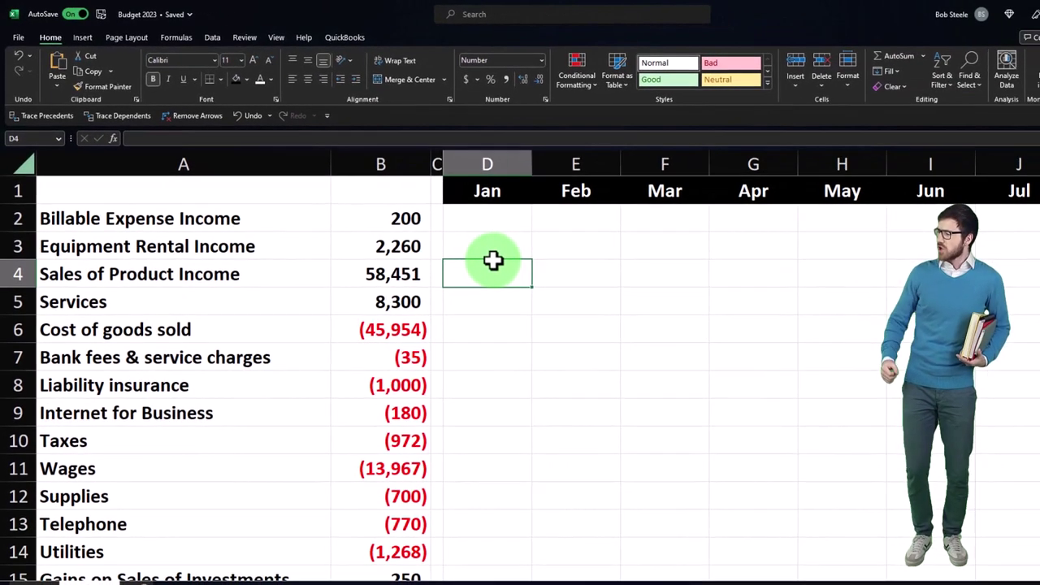
# Enter =B2/2 in D2 to take half of the Billable Expense Income amount.
pyautogui.click(632, 288)
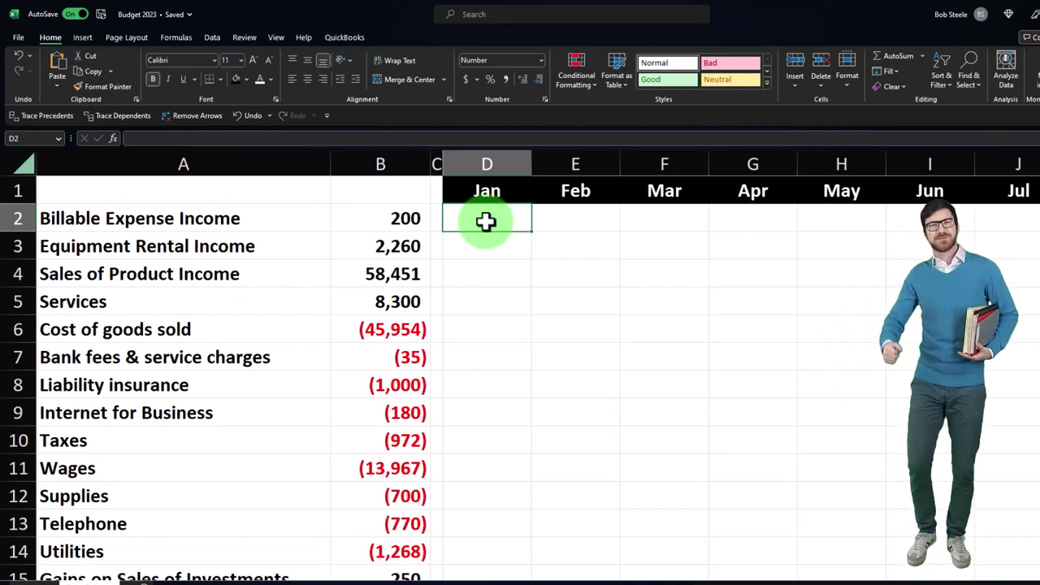
pyautogui.click(405, 222)
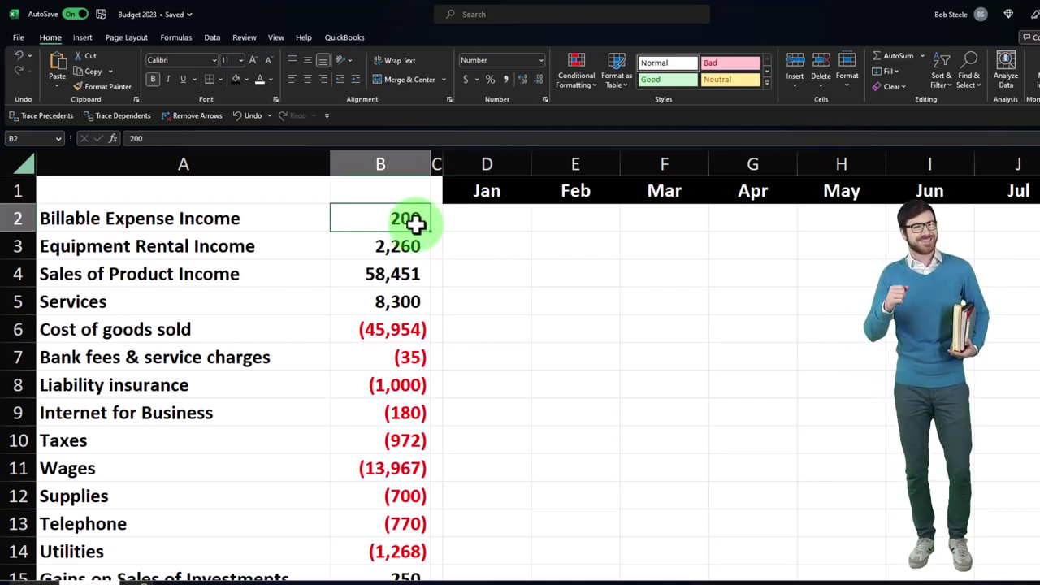
pyautogui.click(429, 218)
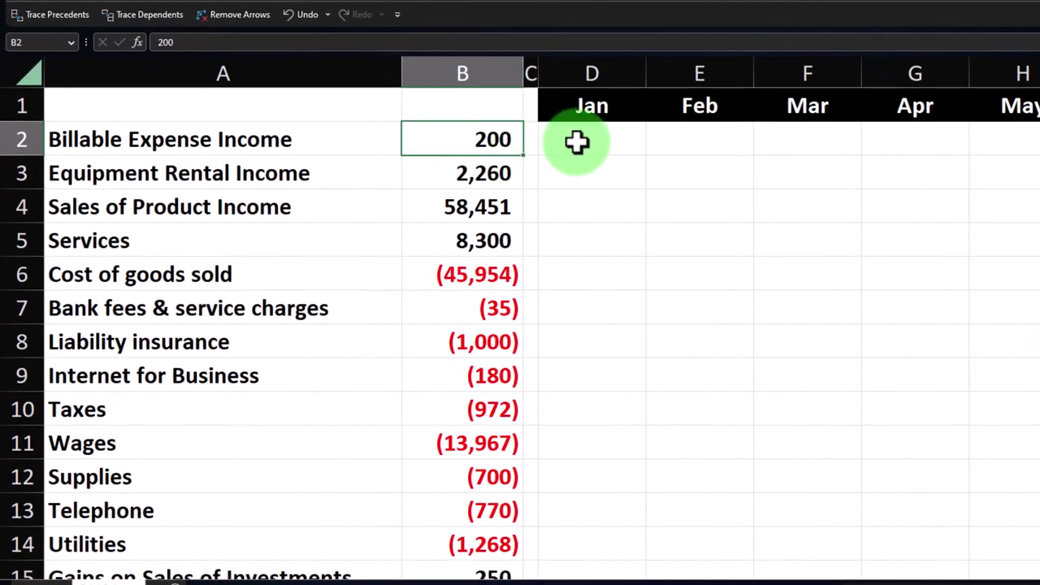
pyautogui.click(577, 142)
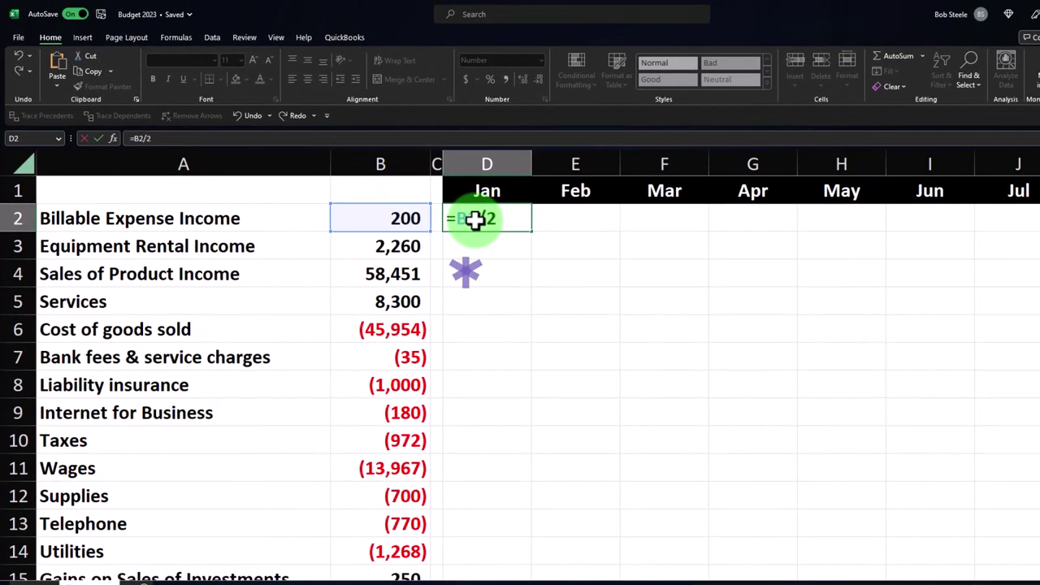
pyautogui.press('Return')
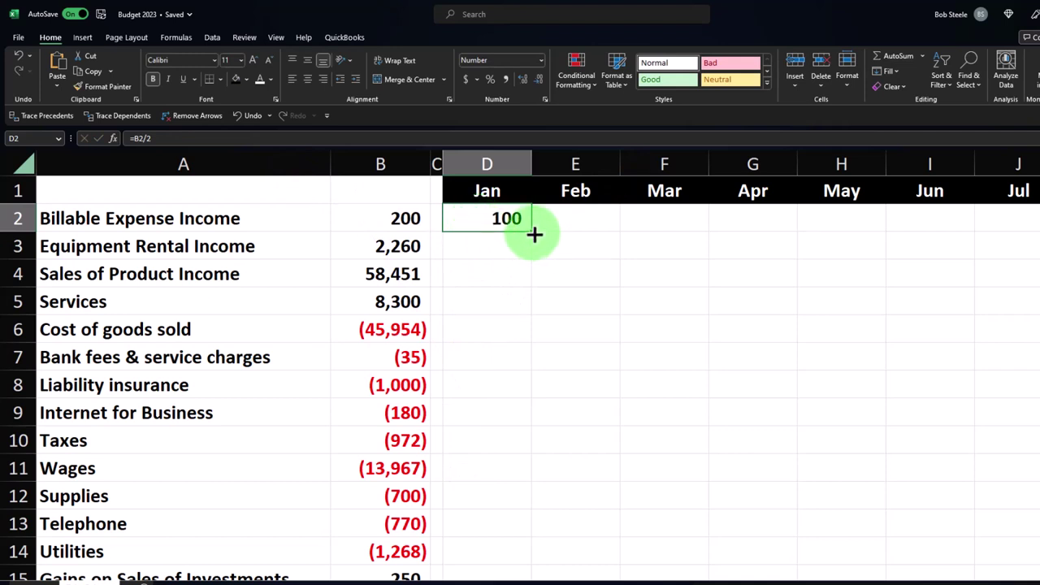
# Copy the halving formula down column D through Net Income, giving 662.
pyautogui.moveTo(531, 231); pyautogui.dragTo(542, 363)
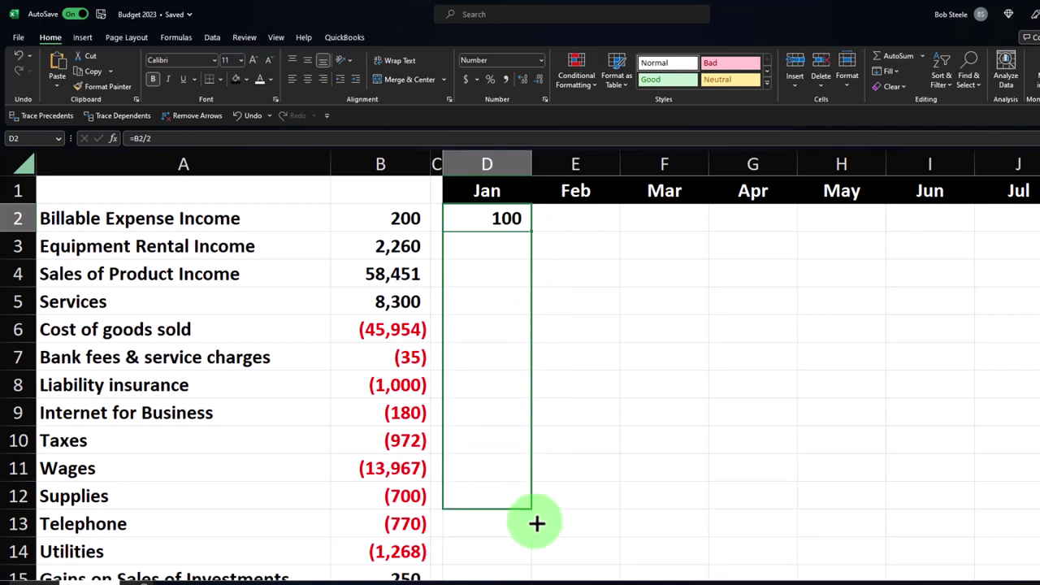
pyautogui.moveTo(530, 580); pyautogui.dragTo(520, 501)
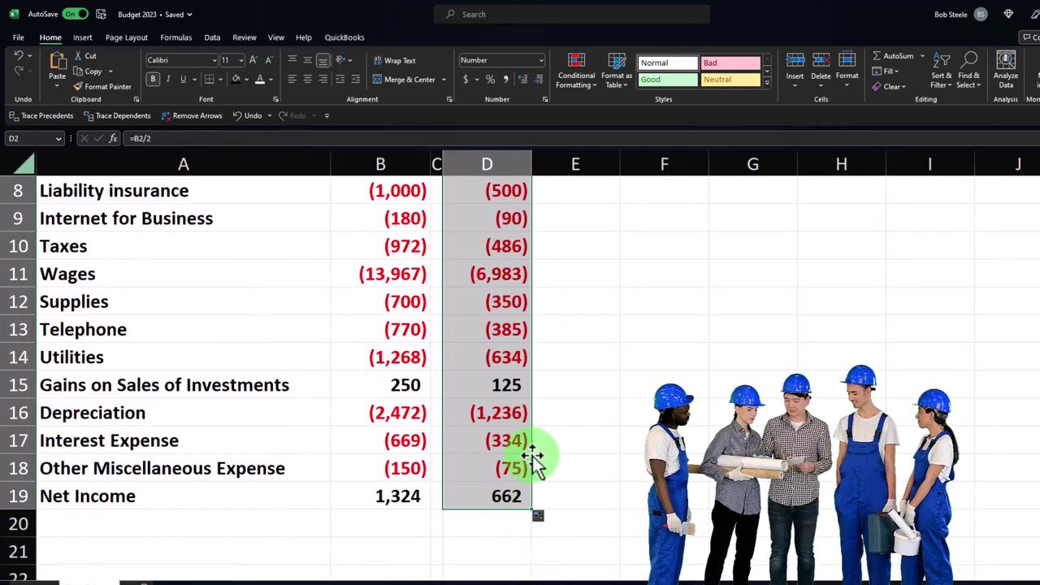
pyautogui.click(506, 498)
pyautogui.doubleClick(509, 502)
pyautogui.press('Return')
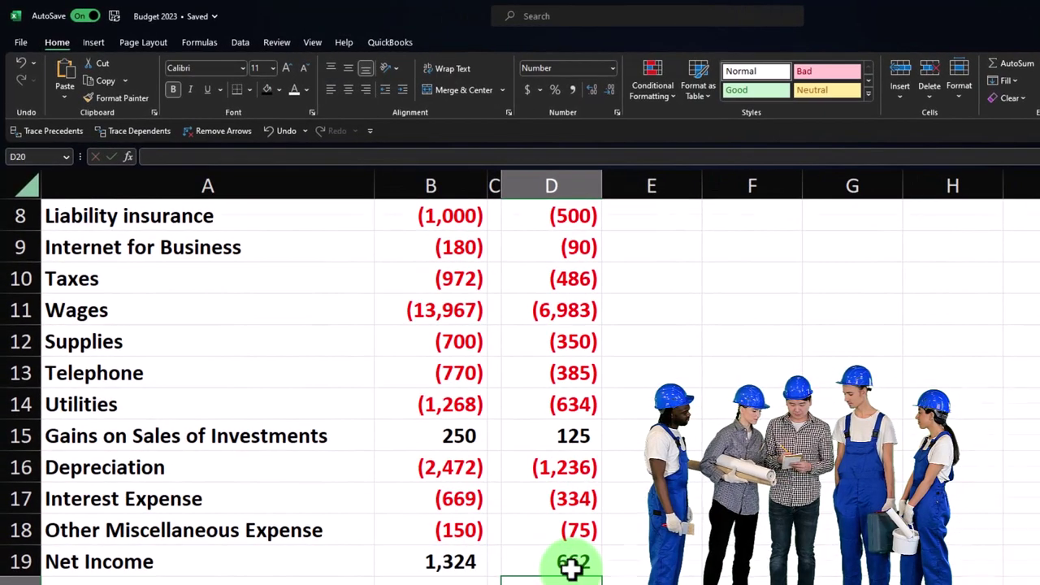
pyautogui.scroll(3, 571, 566)
pyautogui.doubleClick(553, 403)
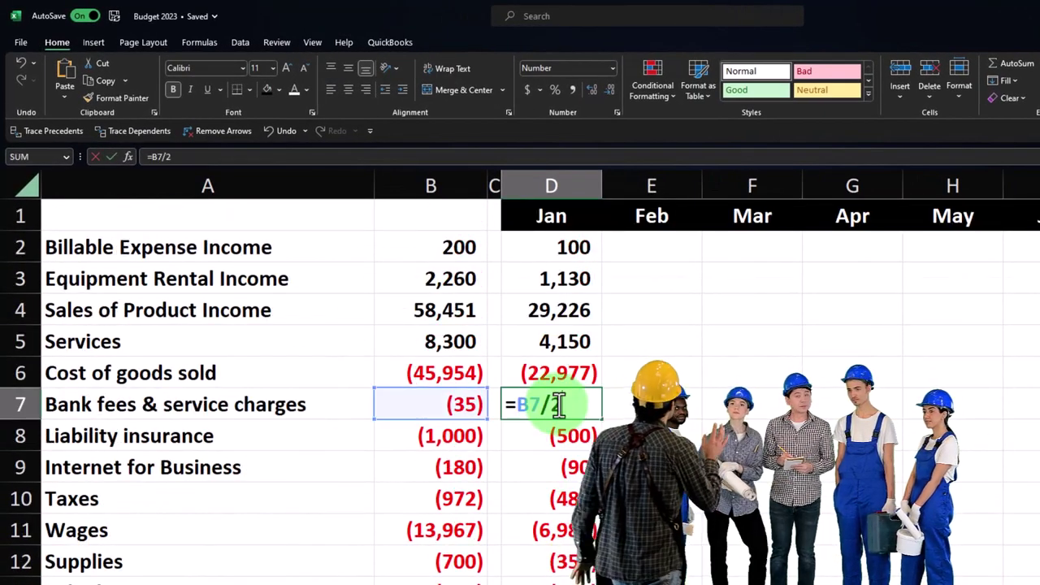
pyautogui.press('Return')
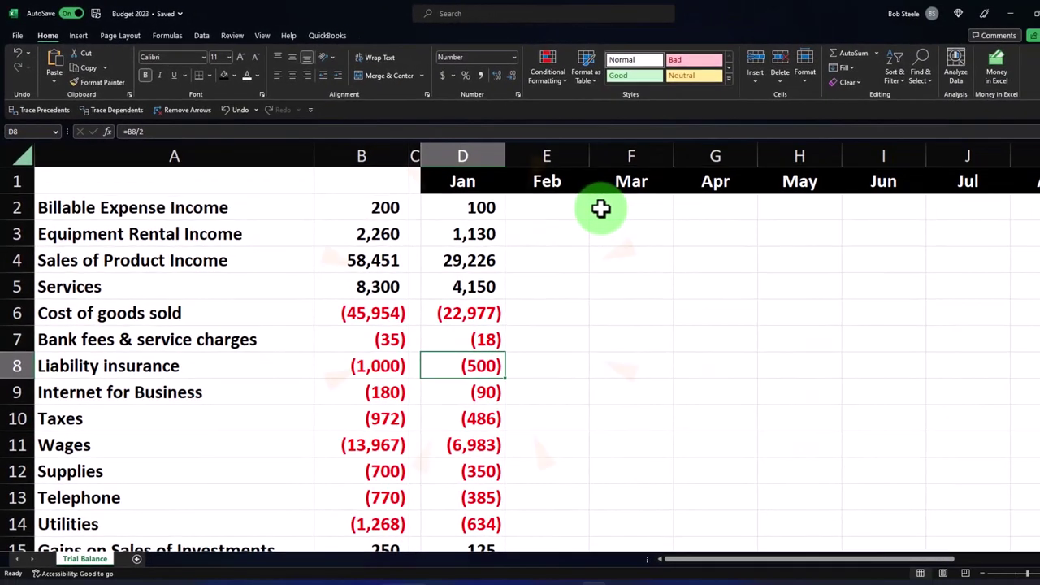
# Change D2's formula to the absolute =$B$2/2, still 100, then test-fill it into E2 and select that Feb copy.
pyautogui.click(485, 207)
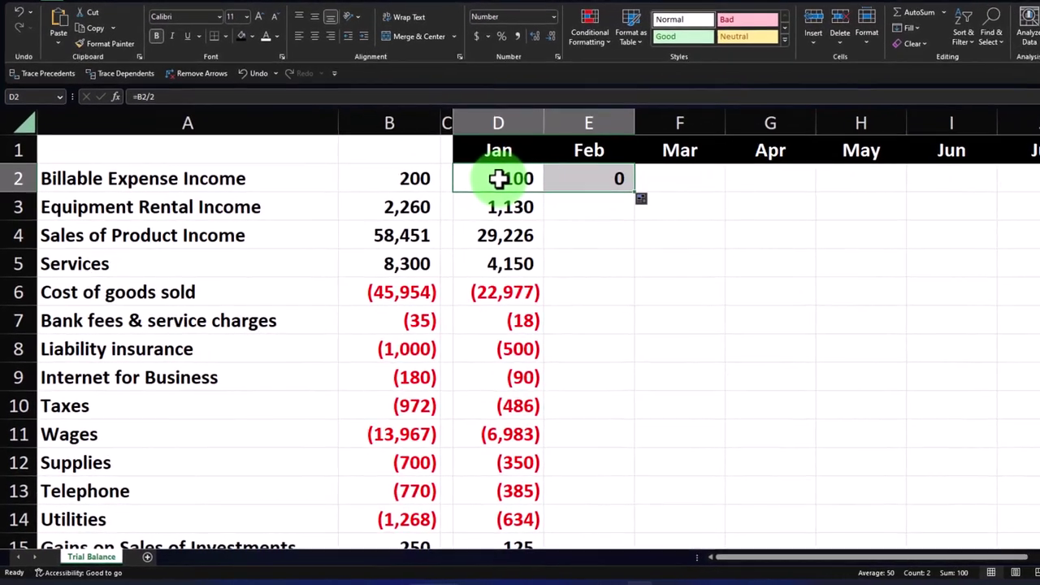
pyautogui.click(503, 173)
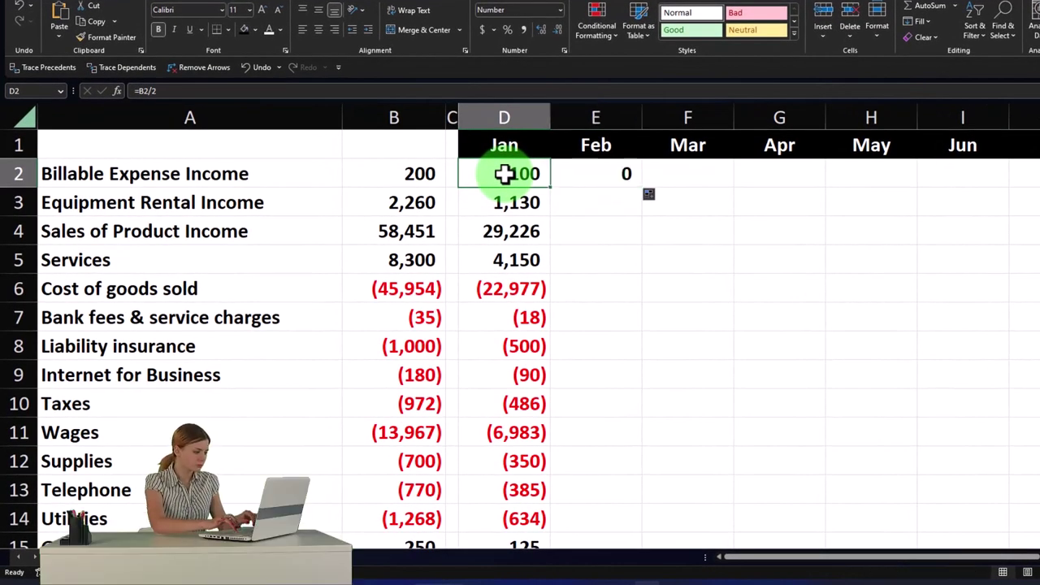
pyautogui.doubleClick(506, 172)
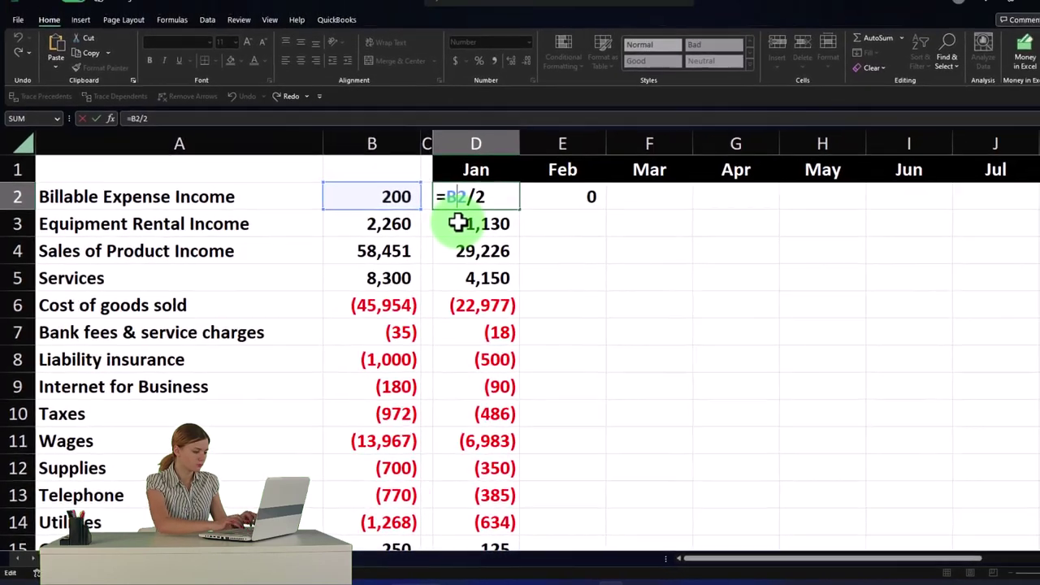
pyautogui.press('F4')
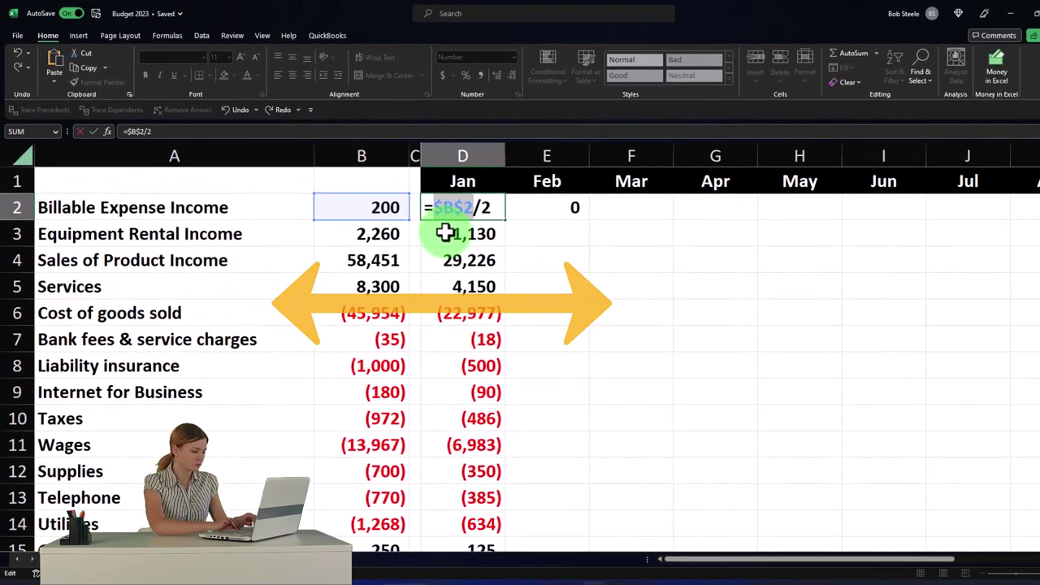
pyautogui.press('Return')
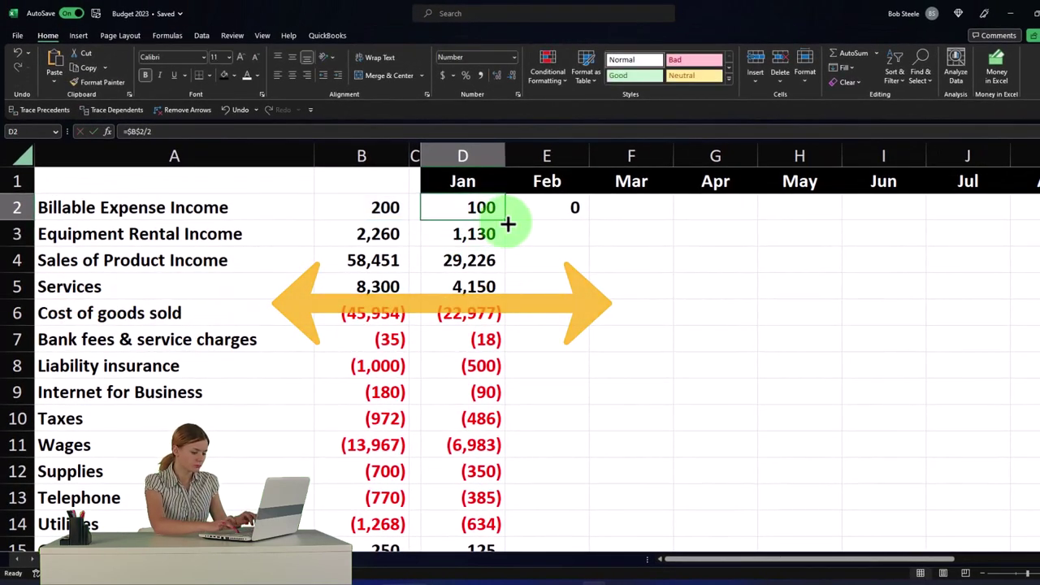
pyautogui.moveTo(508, 221); pyautogui.dragTo(556, 233)
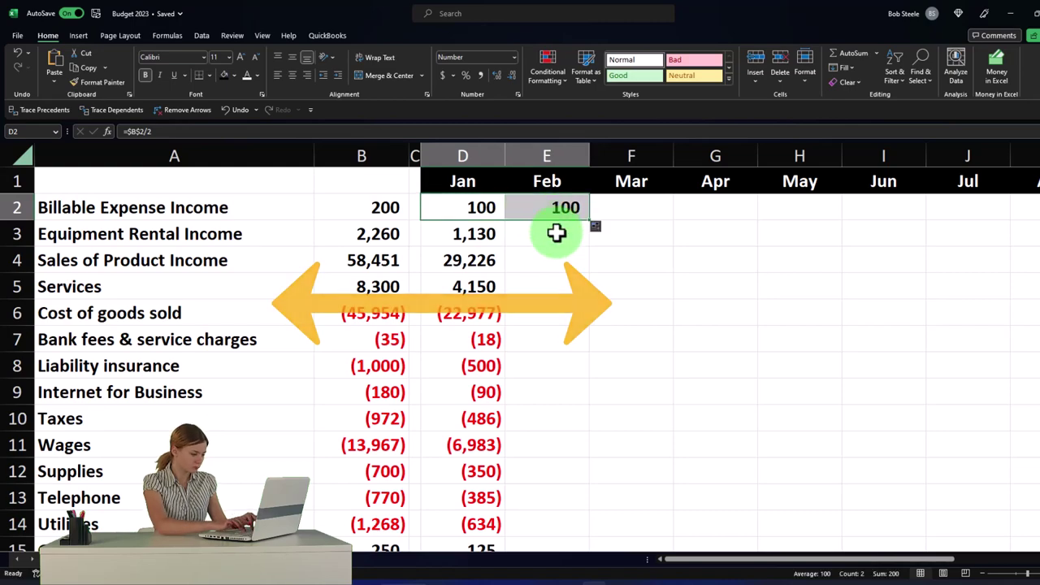
pyautogui.click(563, 213)
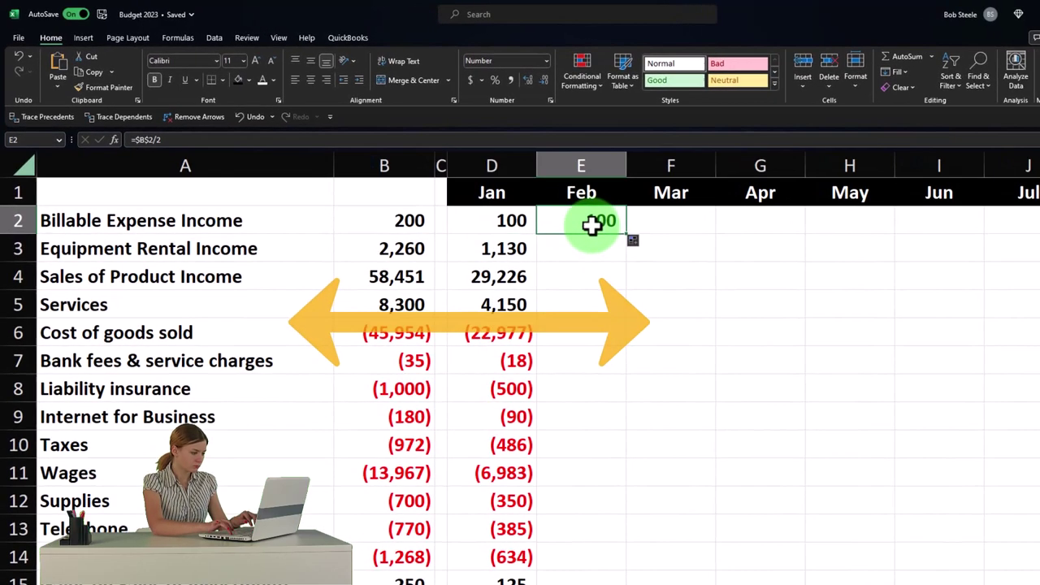
# Lock D3's reference to B3 absolutely as =$B$3/2.
pyautogui.doubleClick(527, 243)
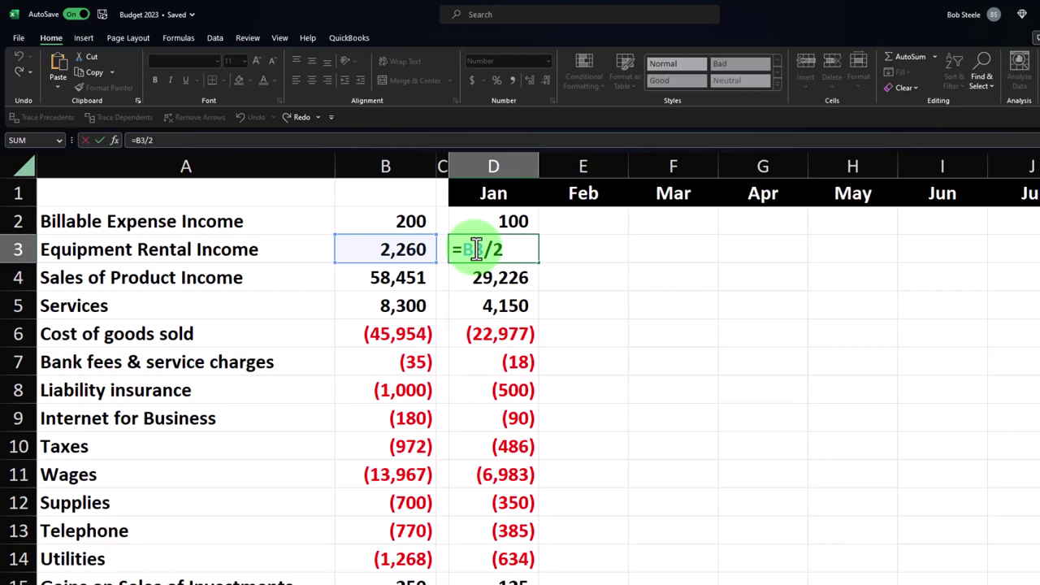
pyautogui.press('Return')
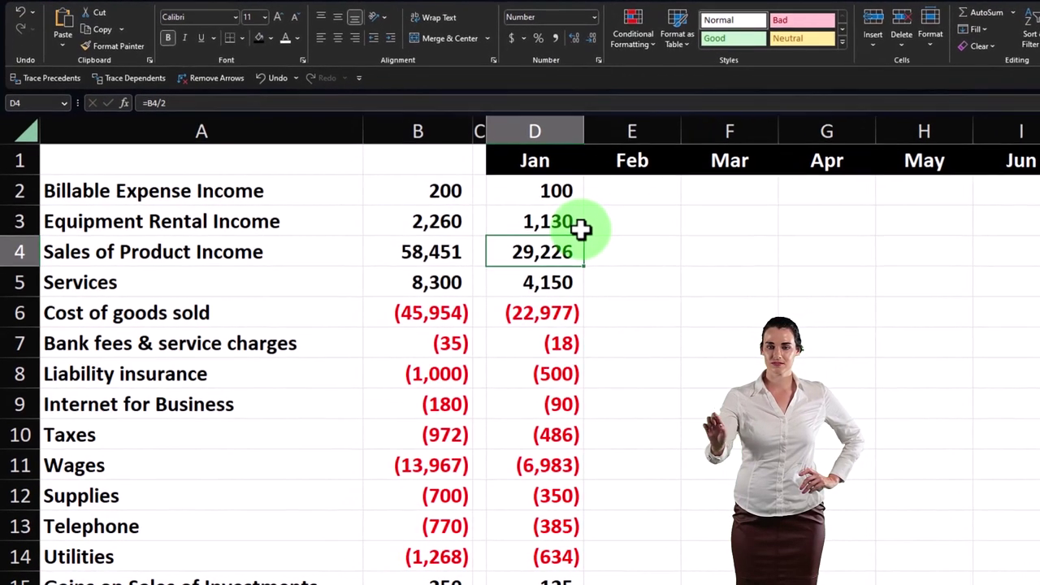
pyautogui.click(580, 228)
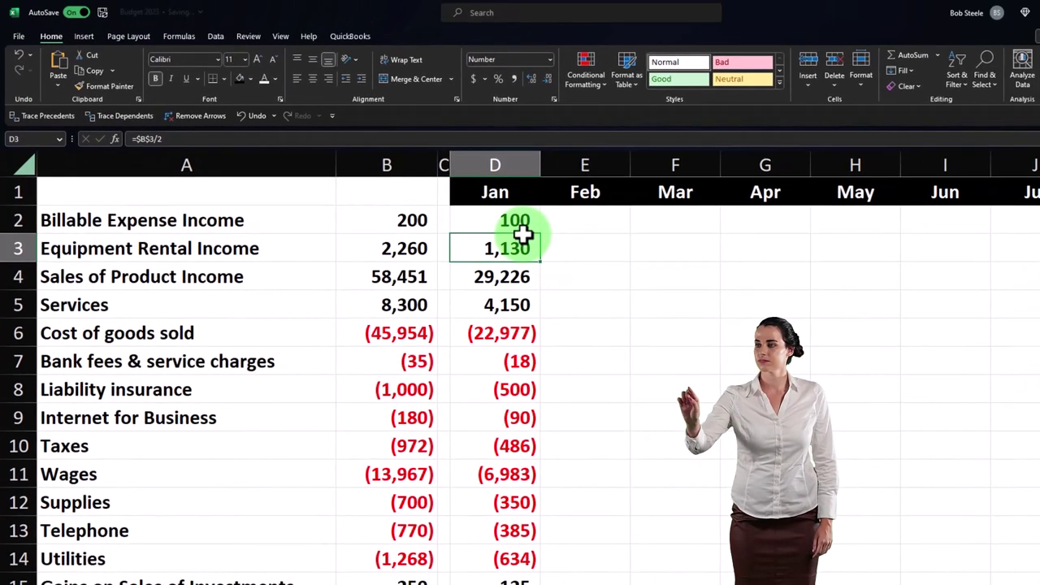
# Change D2's formula to =$B2/2, anchoring only column B.
pyautogui.click(515, 220)
pyautogui.doubleClick(515, 220)
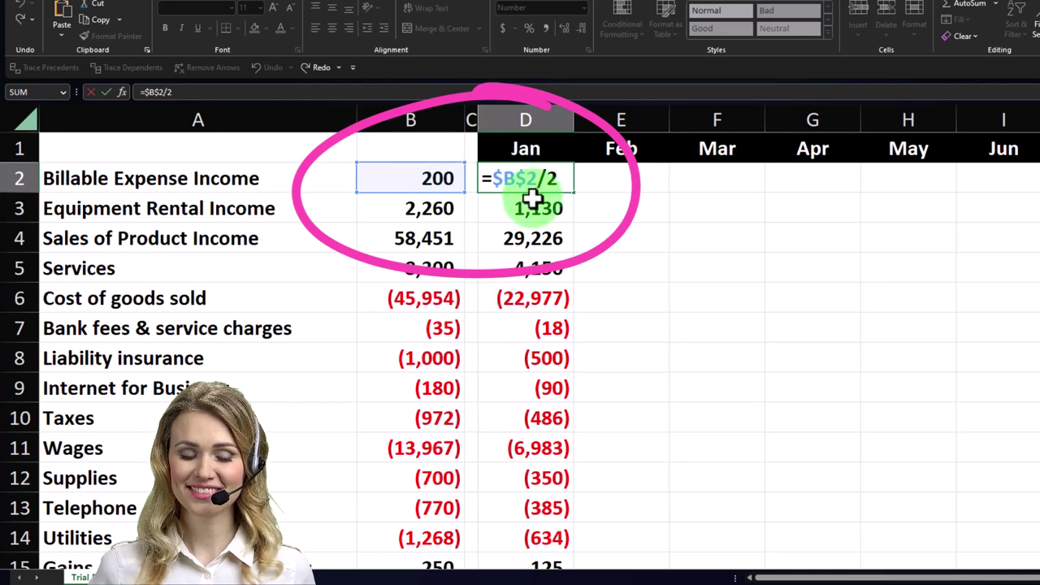
pyautogui.press('BackSpace')
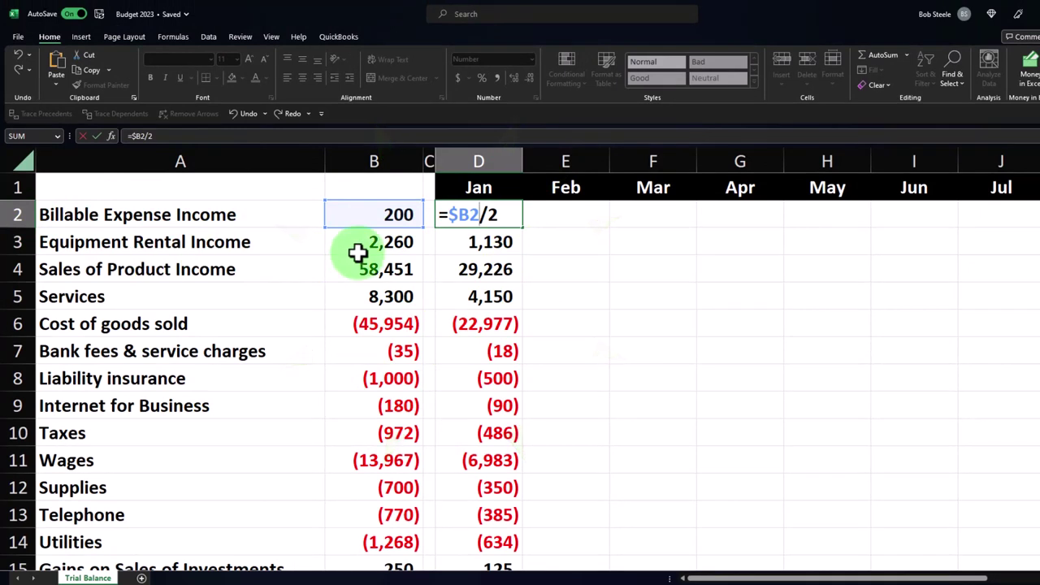
# Confirm D2 as =$B2/2, copy it down to D5, and test-fill then clear Feb–Mar in rows 2–3.
pyautogui.press('Return')
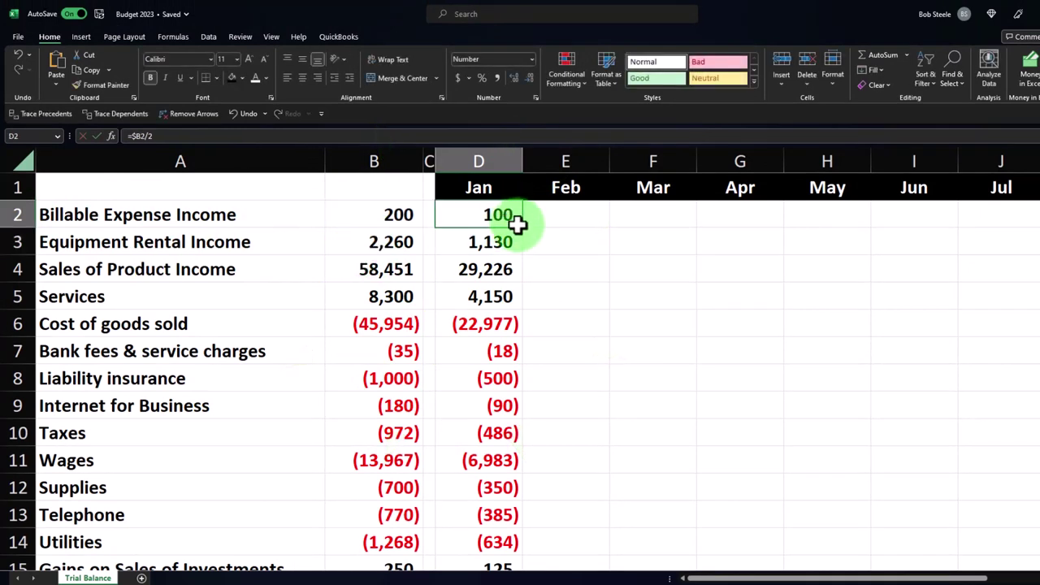
pyautogui.moveTo(516, 307); pyautogui.dragTo(510, 304)
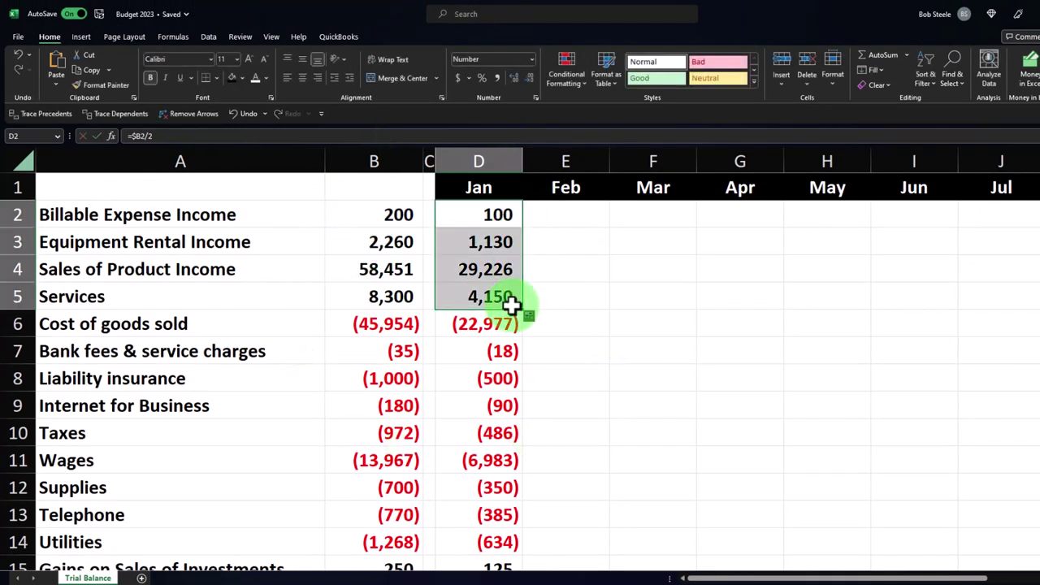
pyautogui.click(507, 216)
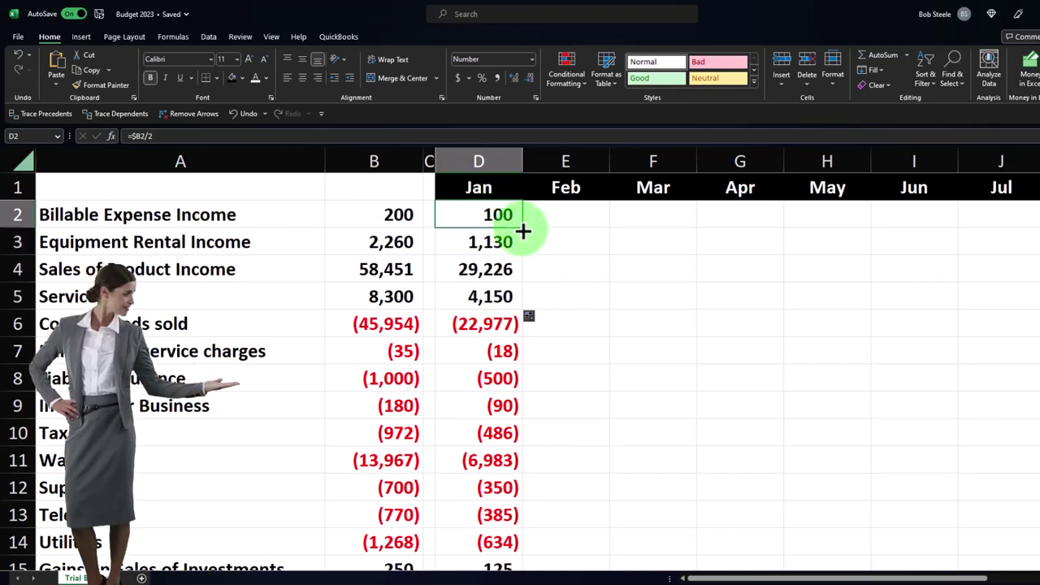
pyautogui.moveTo(623, 245); pyautogui.dragTo(697, 237)
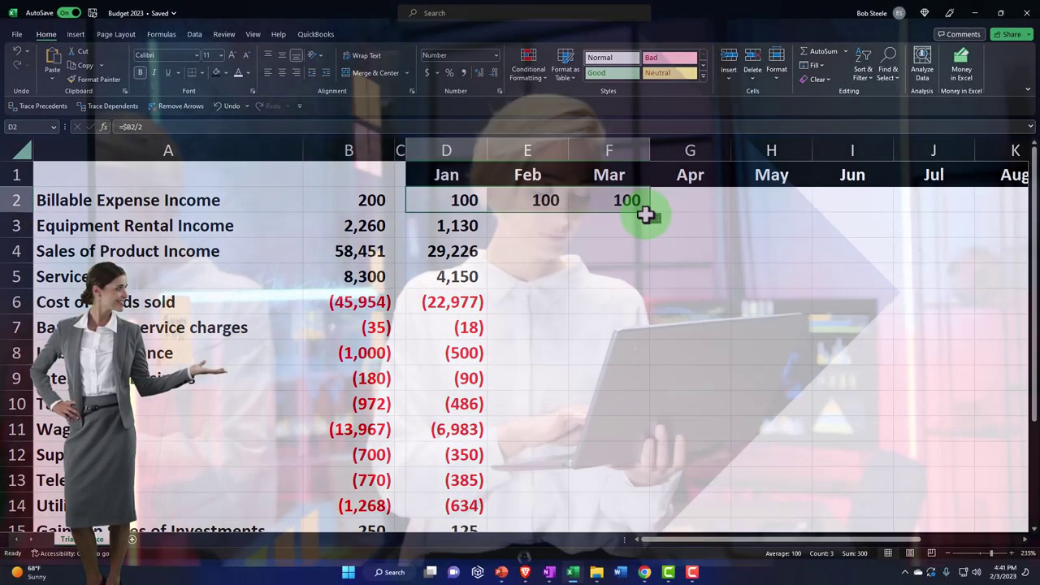
pyautogui.moveTo(645, 213); pyautogui.dragTo(641, 247)
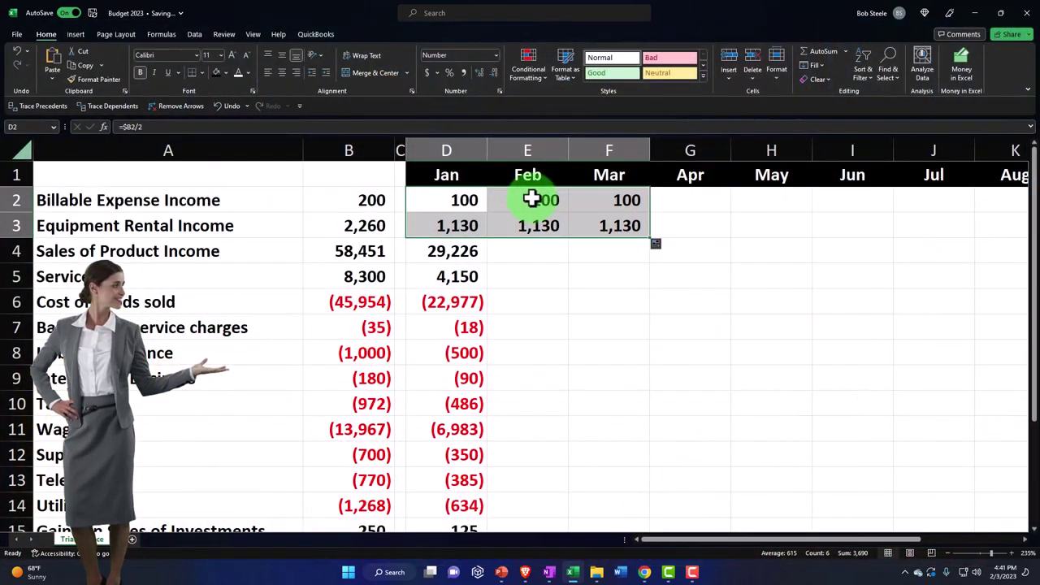
pyautogui.moveTo(532, 200); pyautogui.dragTo(605, 233)
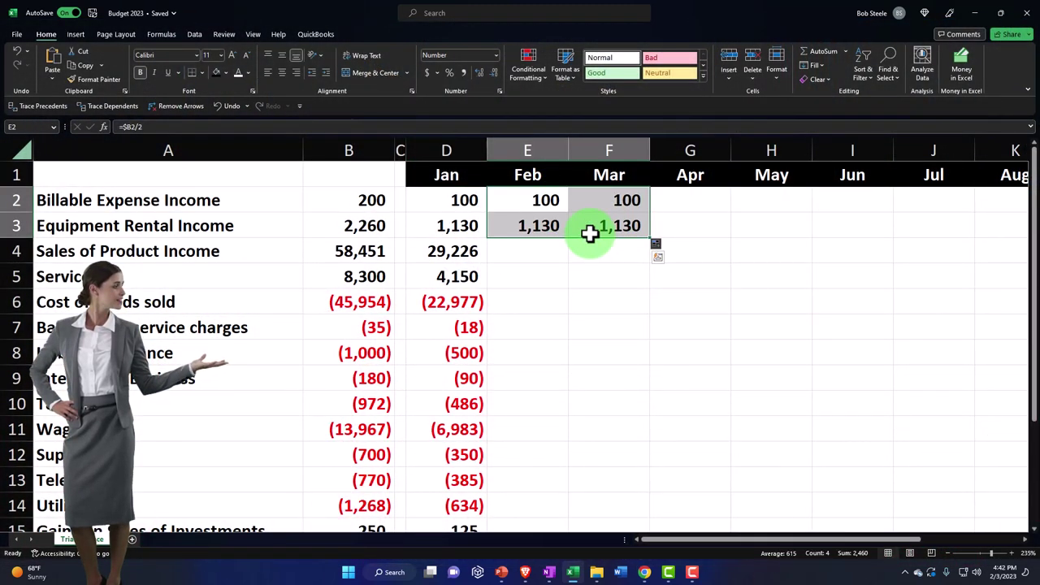
pyautogui.click(584, 299)
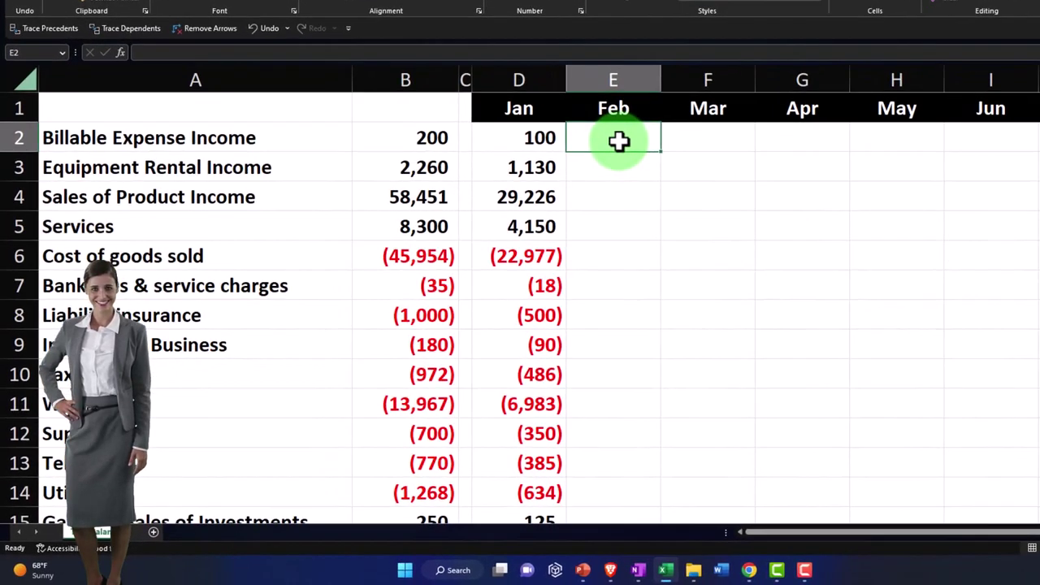
# Try a Feb formula referencing Jan, copy it to Apr, and inspect the Mar, Apr and Jan formulas.
pyautogui.write('=')
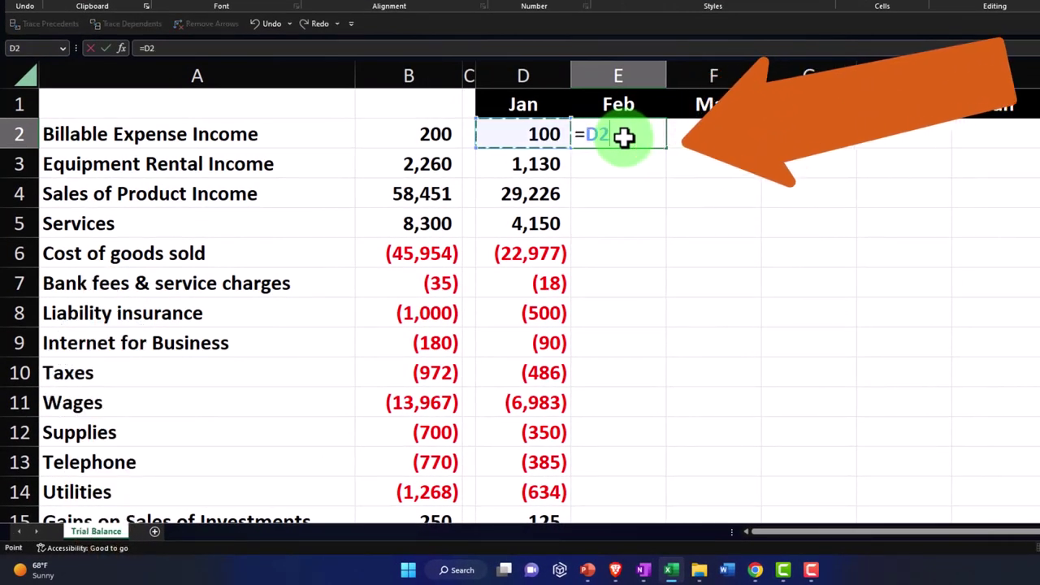
pyautogui.press('Return')
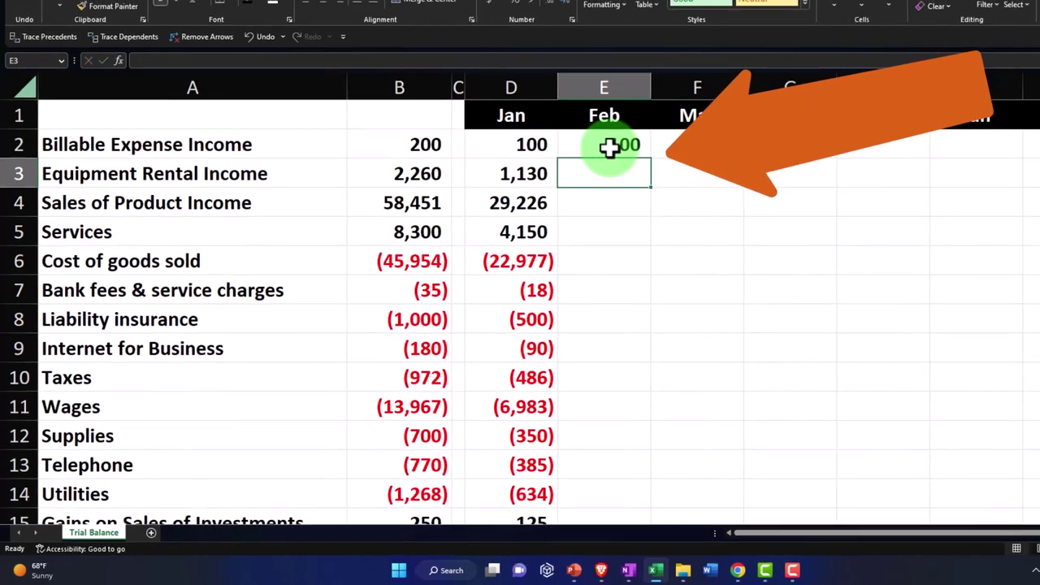
pyautogui.click(617, 135)
pyautogui.moveTo(623, 174); pyautogui.dragTo(784, 180)
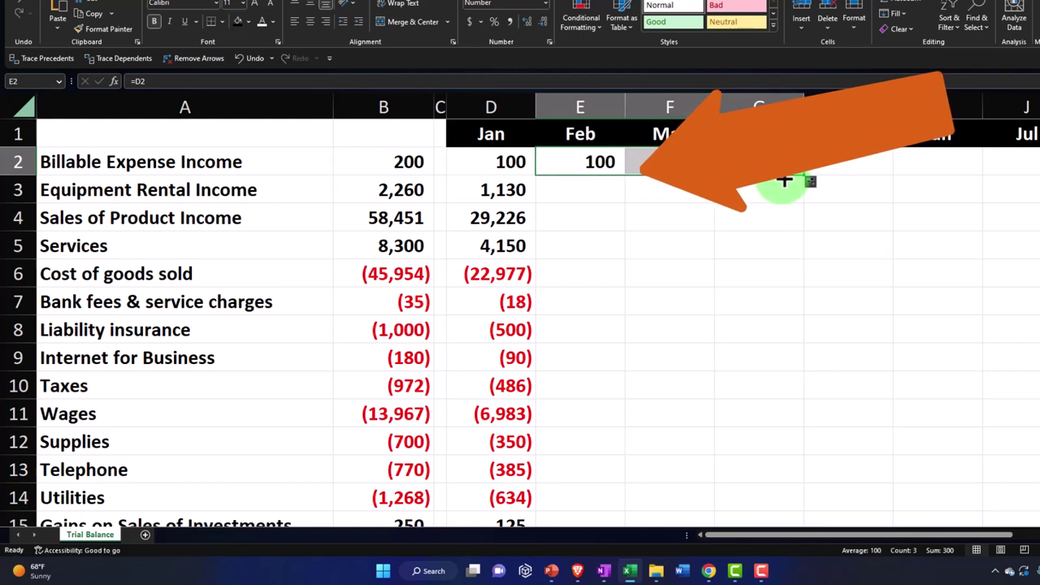
pyautogui.doubleClick(773, 163)
pyautogui.press('Return')
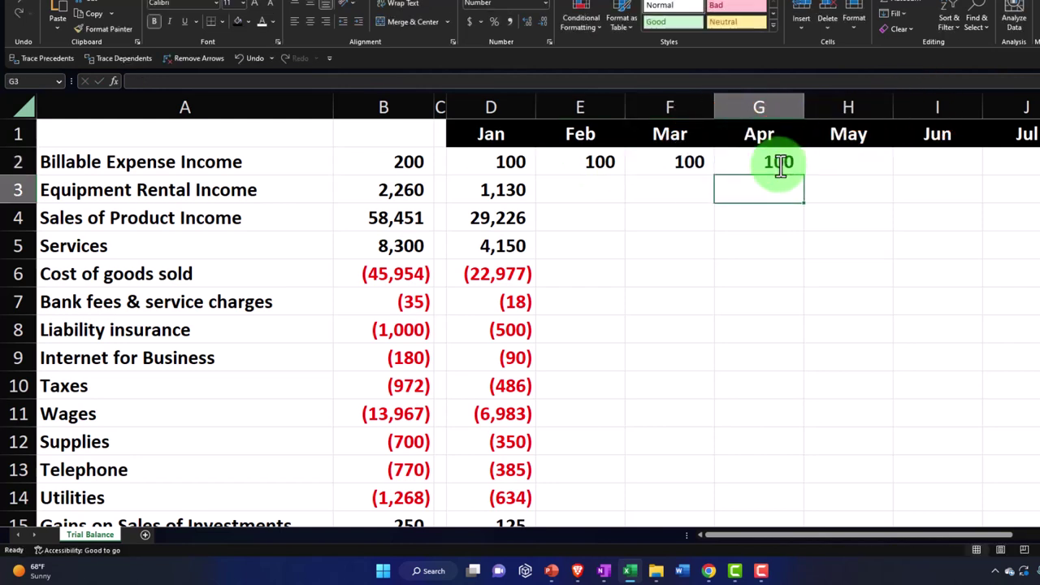
pyautogui.doubleClick(667, 165)
pyautogui.press('Return')
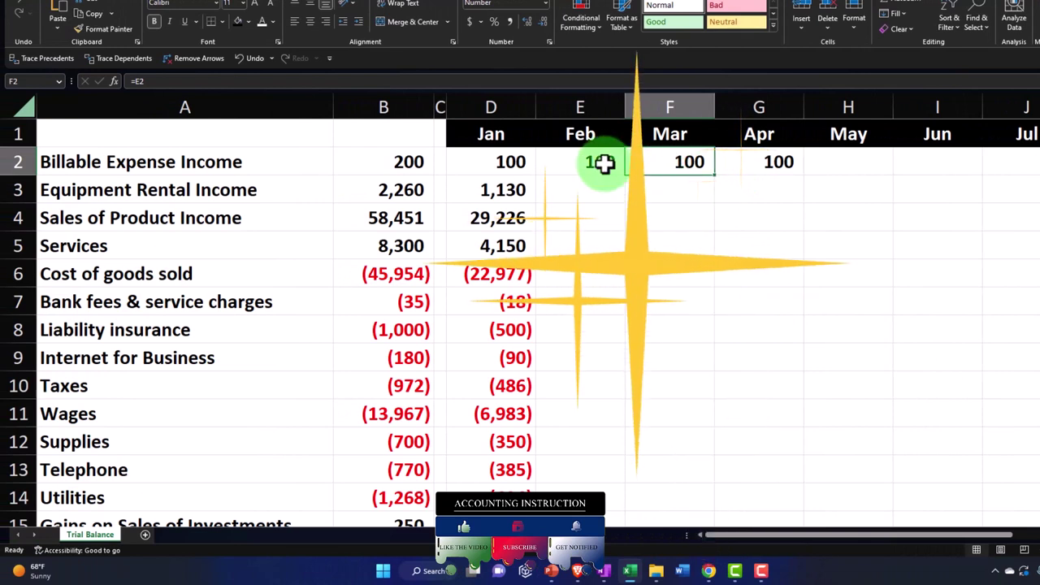
pyautogui.doubleClick(514, 162)
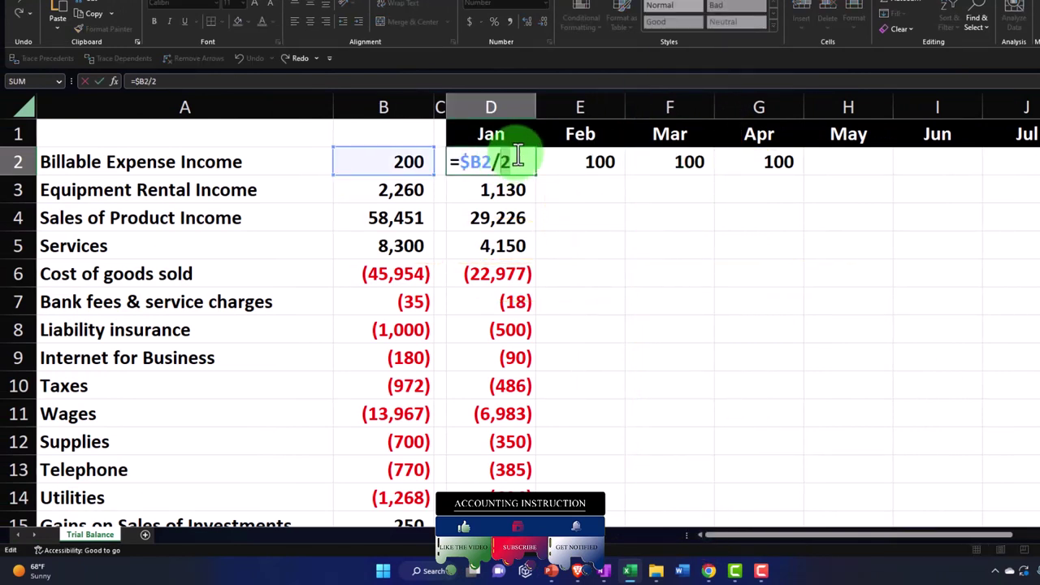
pyautogui.press('Return')
# Enter =D2 in the Feb cell and check that Mar references Feb.
pyautogui.click(577, 162)
pyautogui.write('=D2')
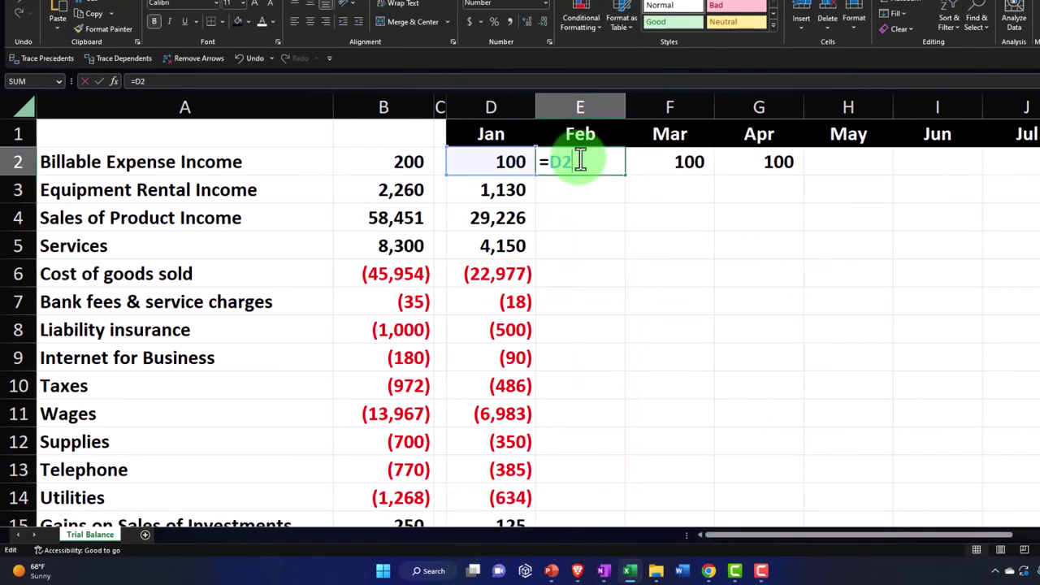
pyautogui.press('Return')
pyautogui.doubleClick(655, 156)
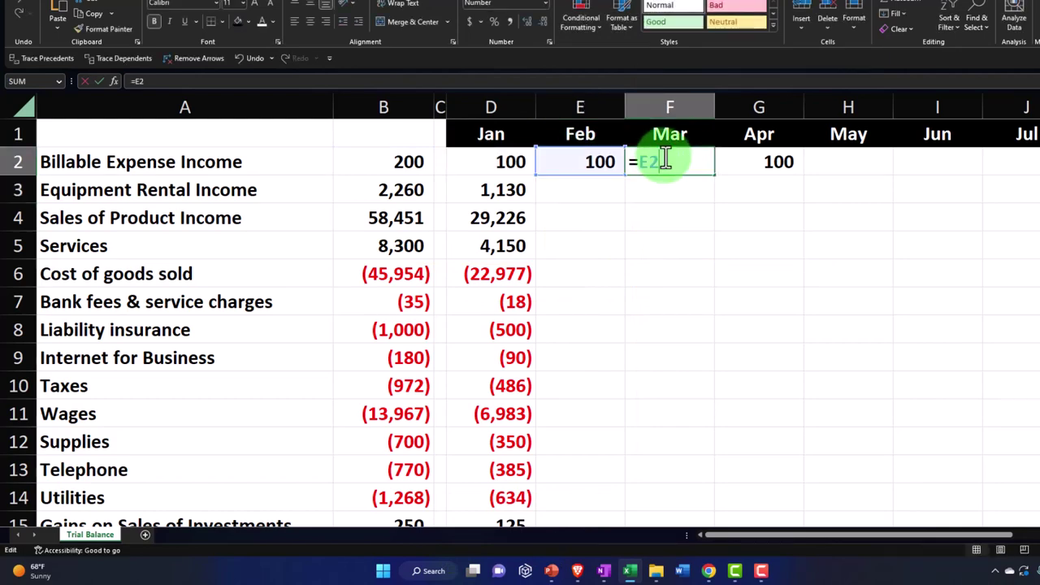
pyautogui.press('Return')
pyautogui.click(612, 168)
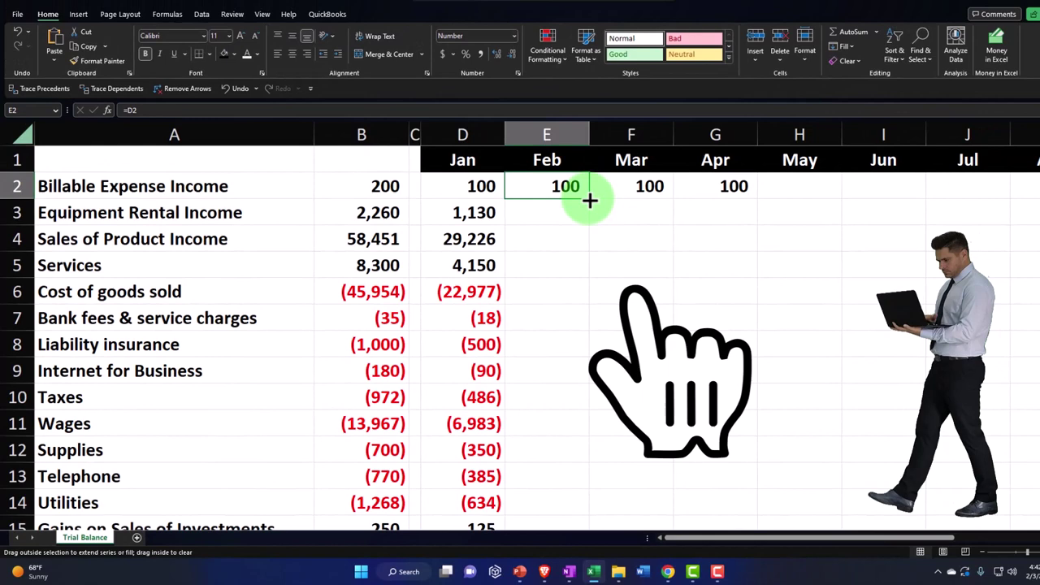
# Fill the Feb formula down column E and across through December in column O, checking O2.
pyautogui.moveTo(626, 177); pyautogui.dragTo(572, 479)
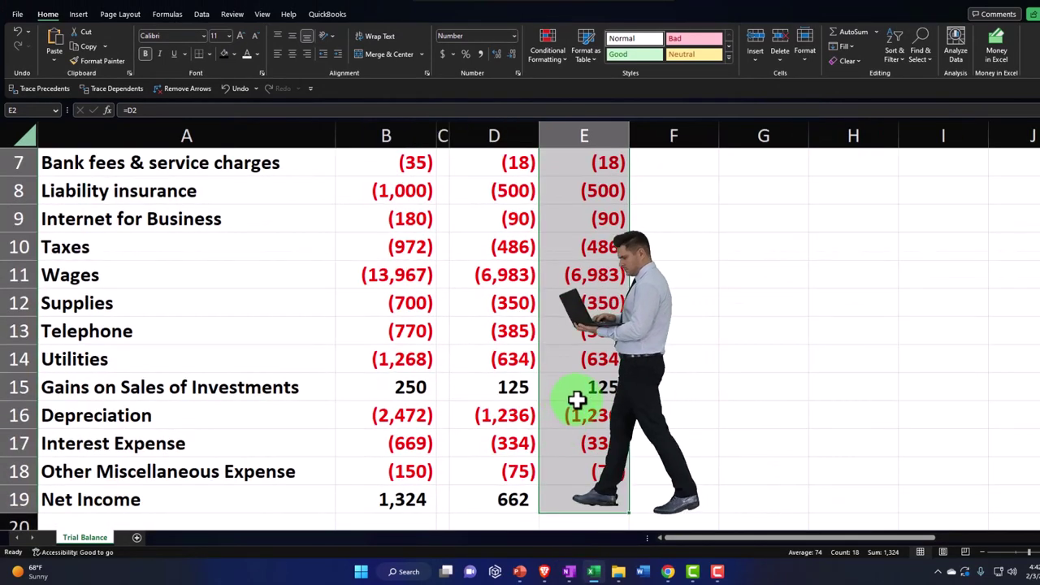
pyautogui.scroll(-2, 576, 399)
pyautogui.scroll(4, 580, 243)
pyautogui.moveTo(574, 193); pyautogui.dragTo(608, 488)
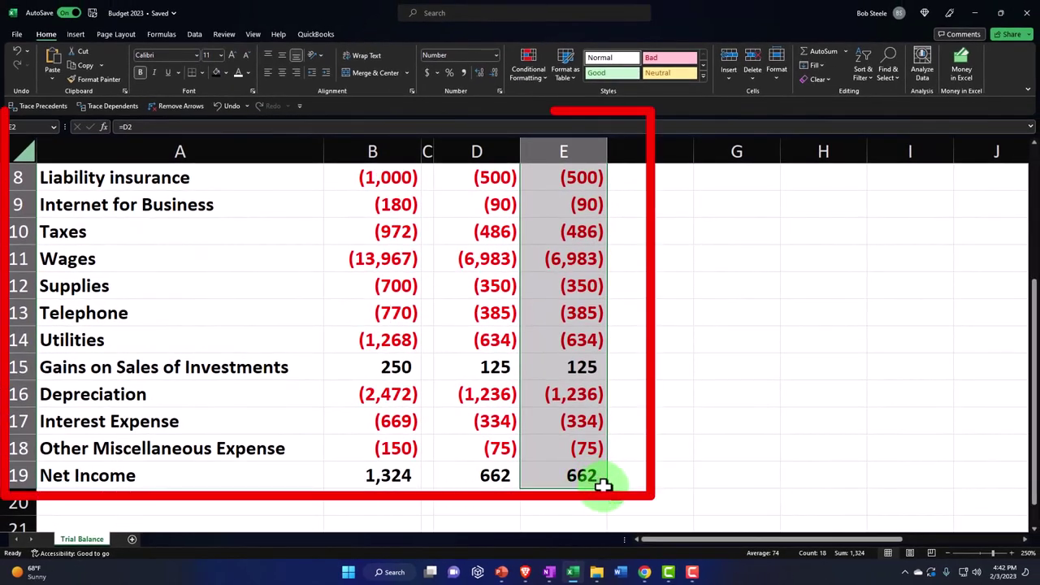
pyautogui.hscroll(3, 983, 488)
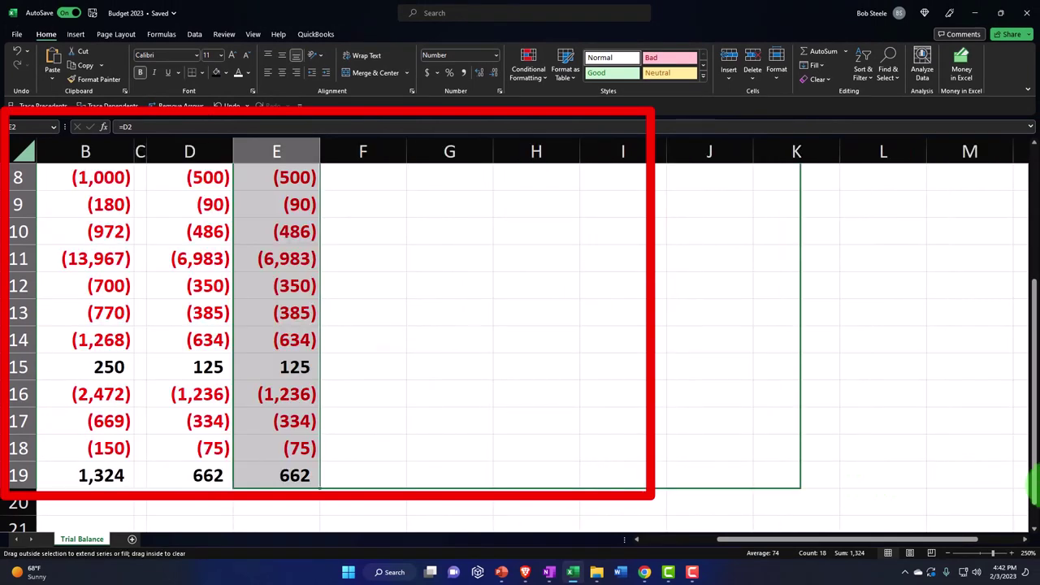
pyautogui.moveTo(1023, 479); pyautogui.dragTo(820, 436)
pyautogui.scroll(-4, 820, 437)
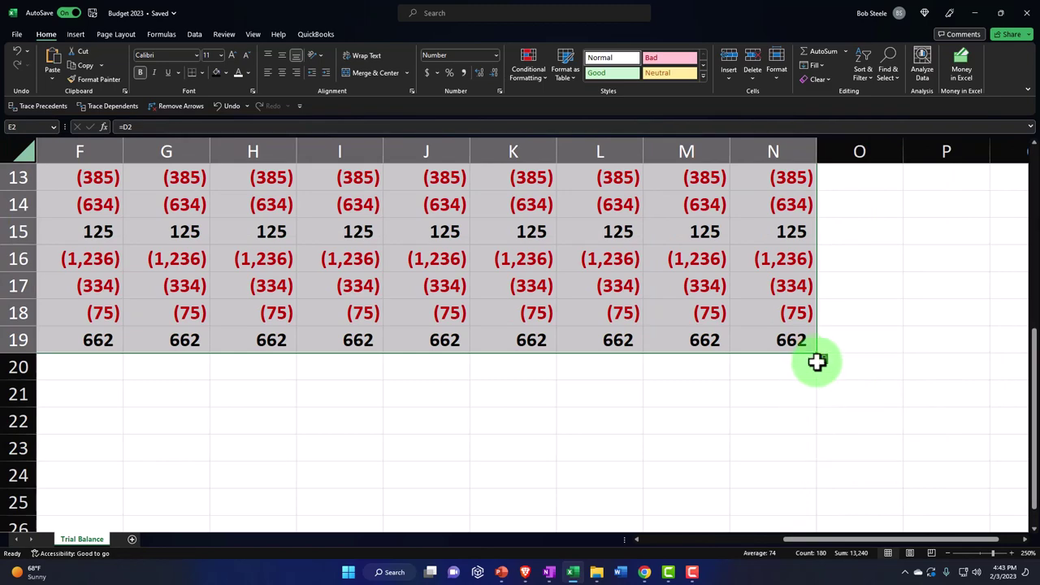
pyautogui.moveTo(818, 351); pyautogui.dragTo(853, 374)
pyautogui.scroll(4, 845, 374)
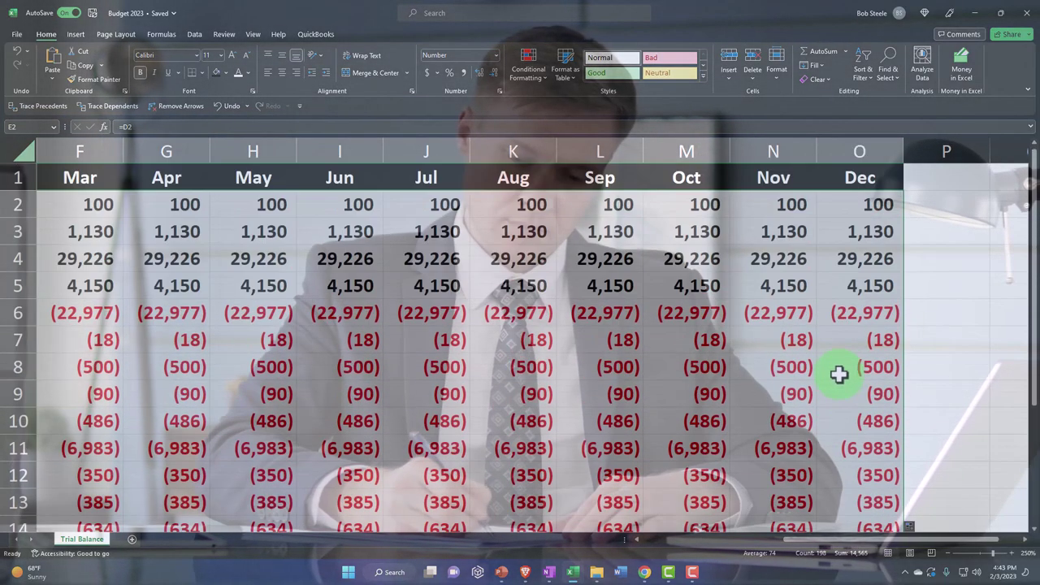
pyautogui.click(830, 205)
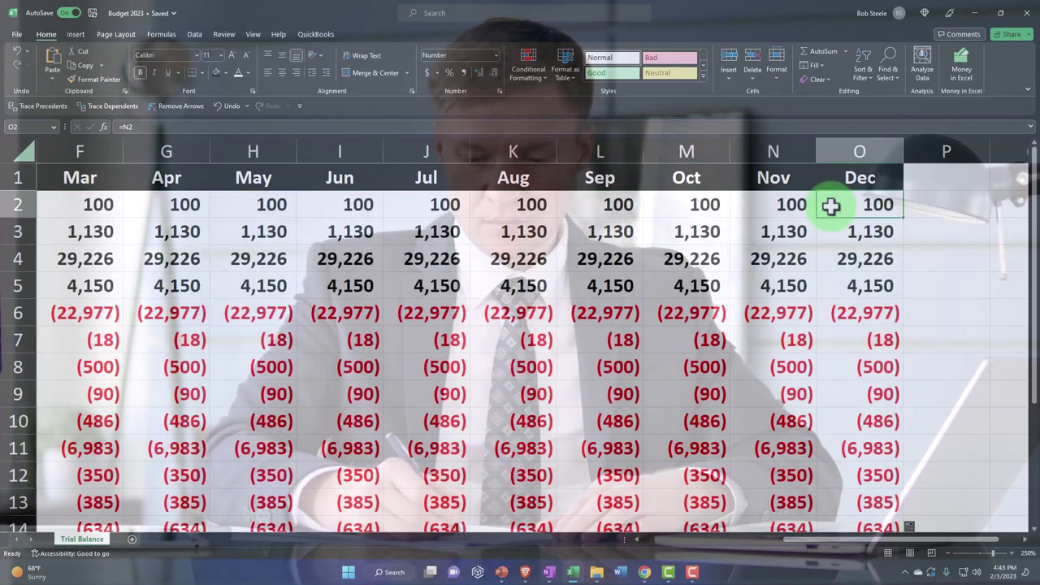
pyautogui.press('Left')
pyautogui.press('Left')
pyautogui.press('Left')
pyautogui.press('Left')
pyautogui.press('Left')
pyautogui.press('Left')
pyautogui.press('Left')
pyautogui.press('Left')
pyautogui.press('Left')
pyautogui.press('Left')
pyautogui.press('Left')
pyautogui.press('Left')
pyautogui.press('Left')
pyautogui.press('Left')
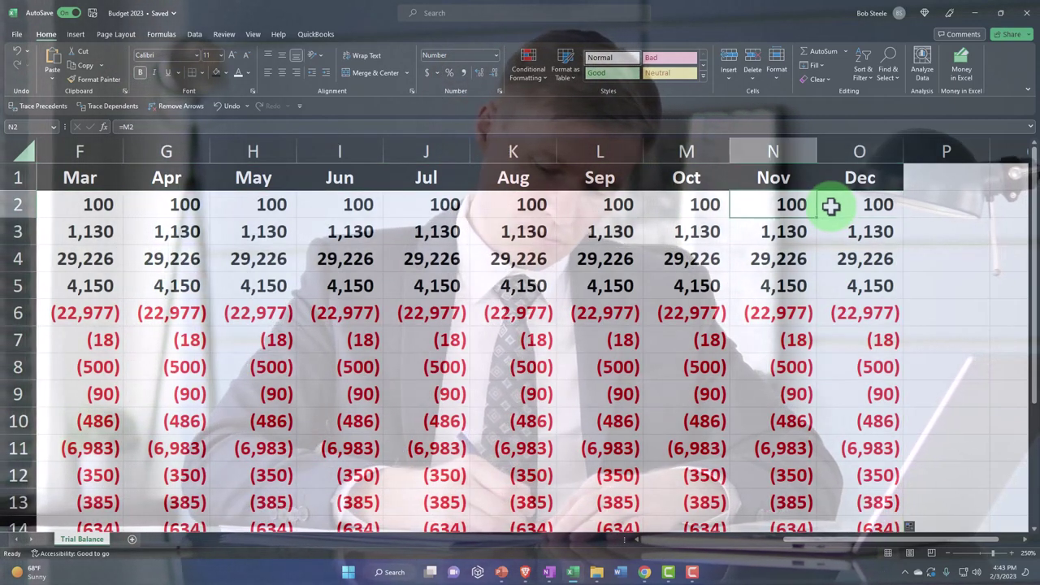
pyautogui.press('Right')
pyautogui.press('Right')
pyautogui.press('Right')
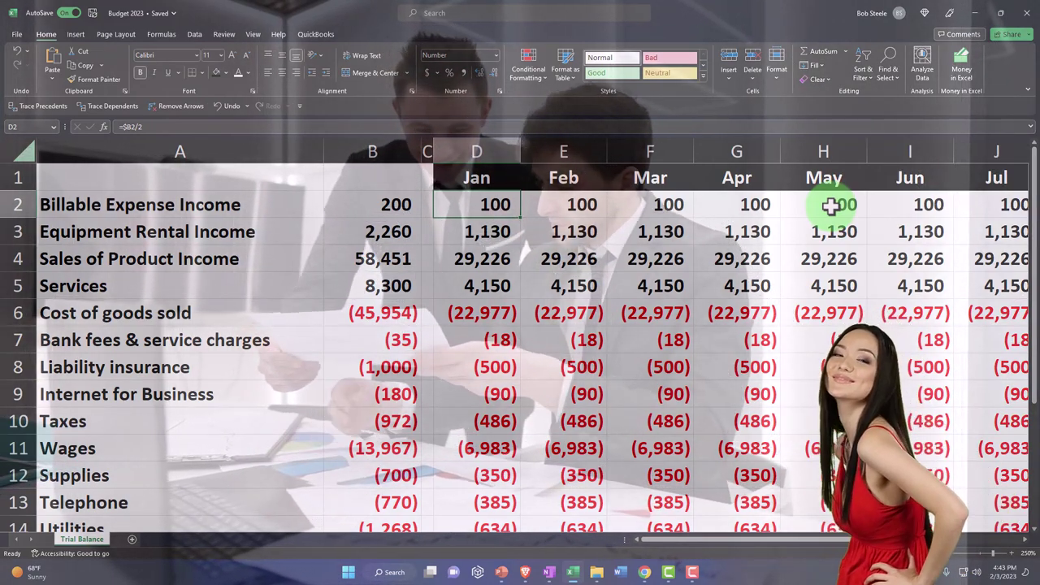
# Resize column A for the account names and shade B2:B19 light green.
pyautogui.moveTo(324, 152); pyautogui.dragTo(295, 153)
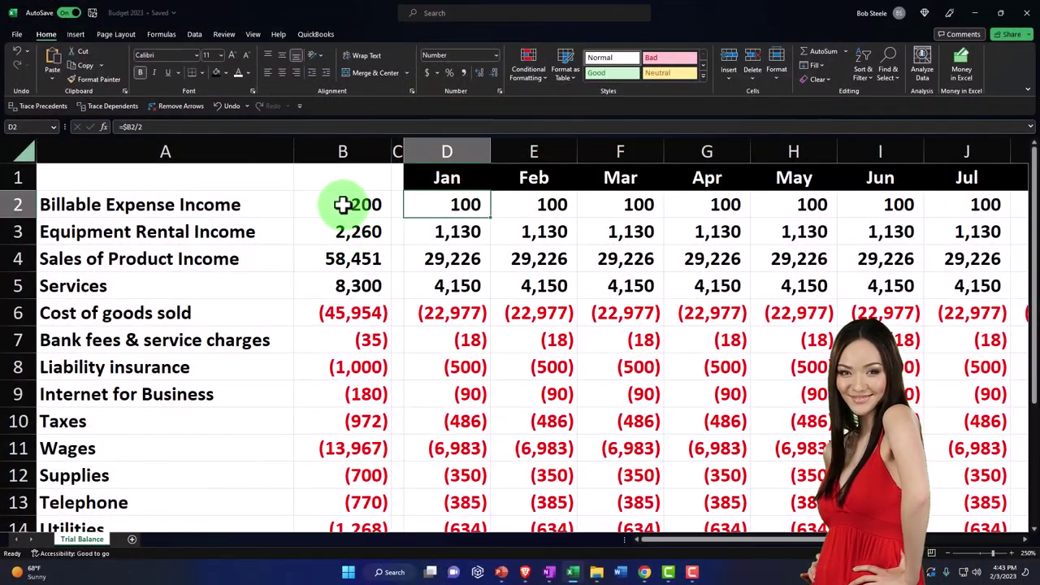
pyautogui.moveTo(341, 244); pyautogui.dragTo(341, 456)
pyautogui.moveTo(346, 528); pyautogui.dragTo(346, 540)
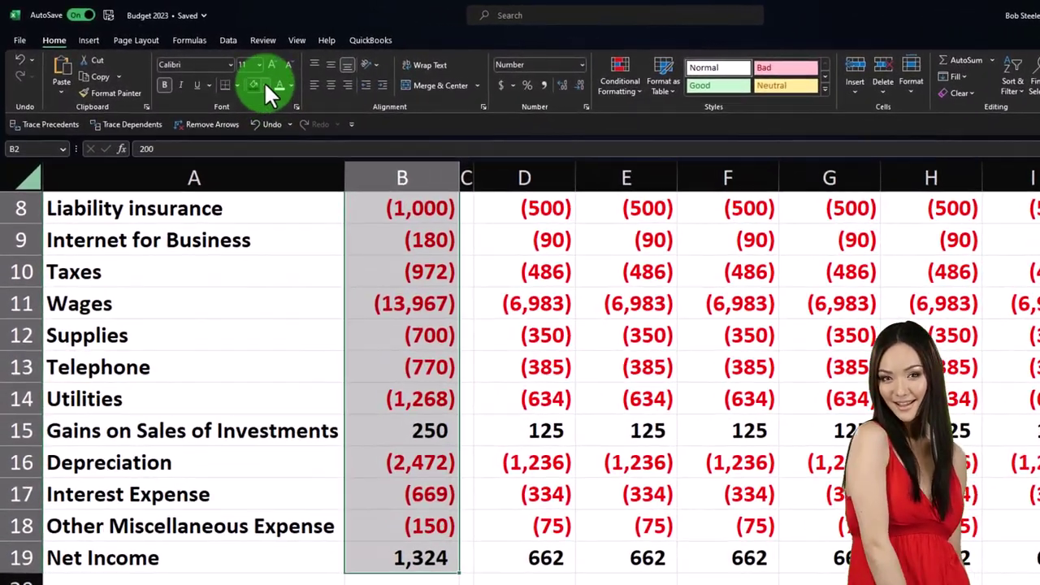
pyautogui.click(225, 70)
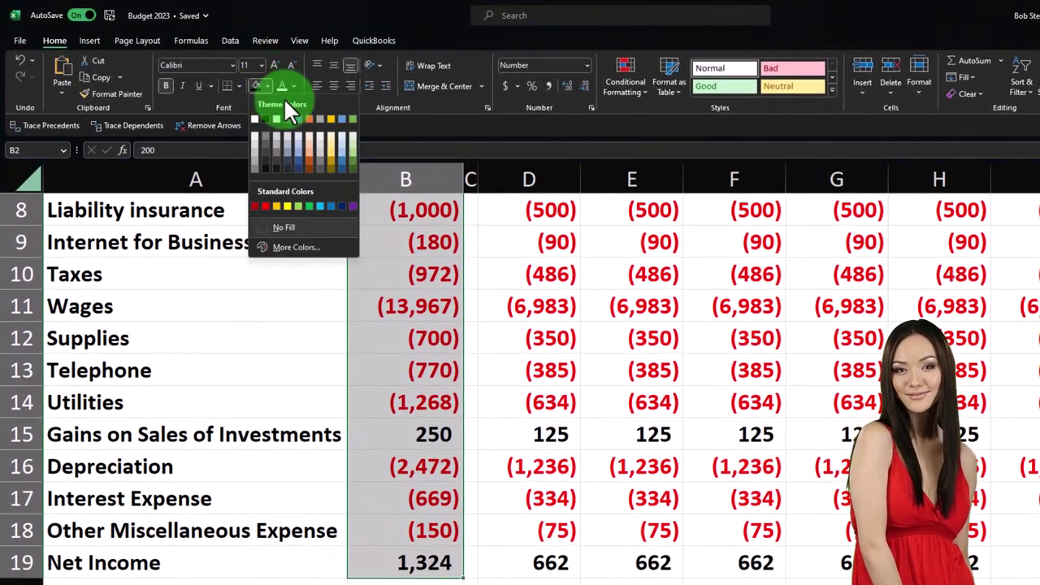
pyautogui.click(351, 136)
# Add All Borders around every cell in B2:B19.
pyautogui.scroll(3, 352, 136)
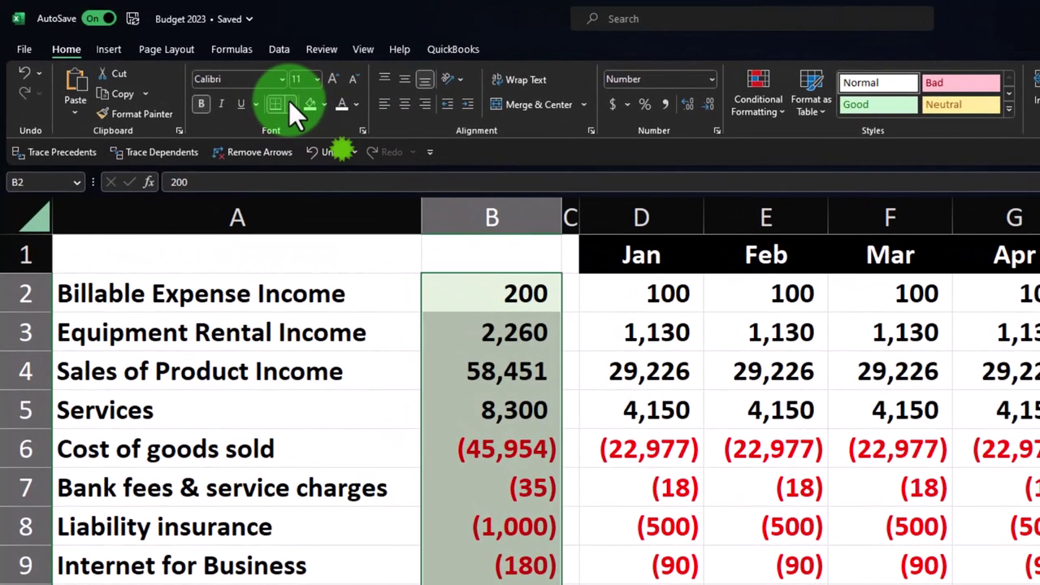
pyautogui.click(239, 85)
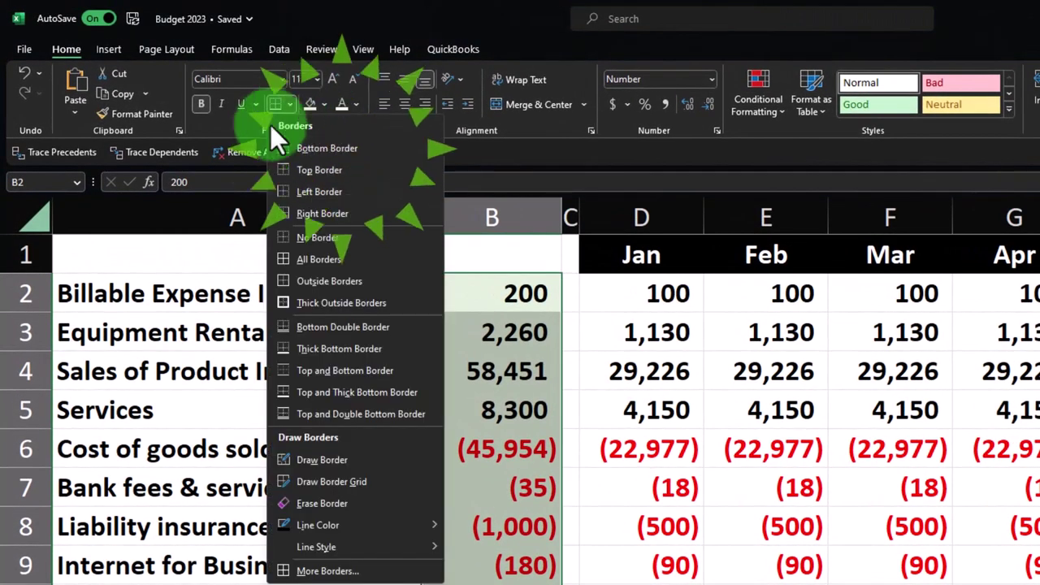
pyautogui.click(295, 258)
pyautogui.click(514, 443)
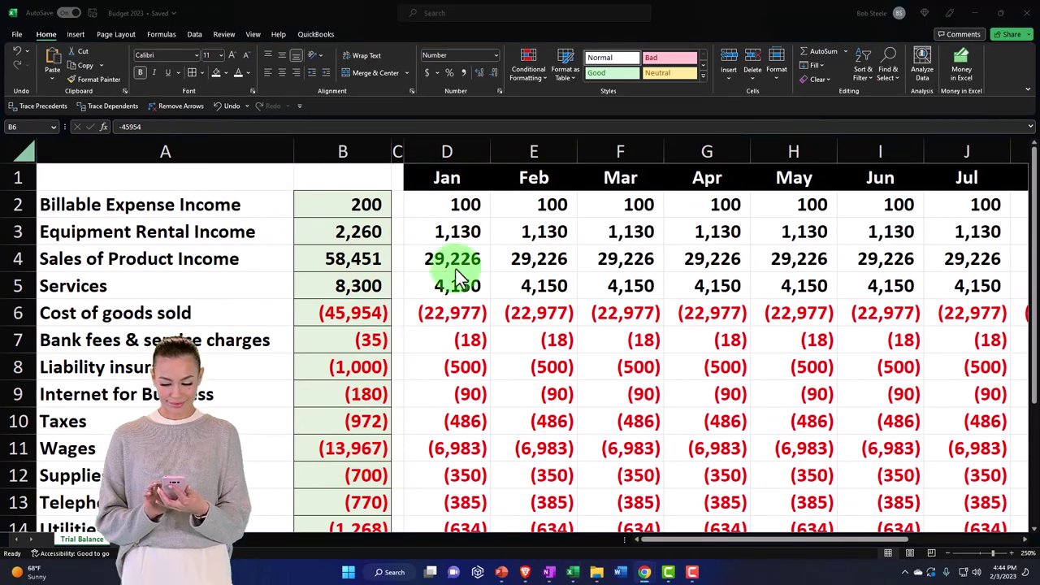
# Enter =B18/2 in D18 for January's miscellaneous expense.
pyautogui.scroll(-3, 348, 286)
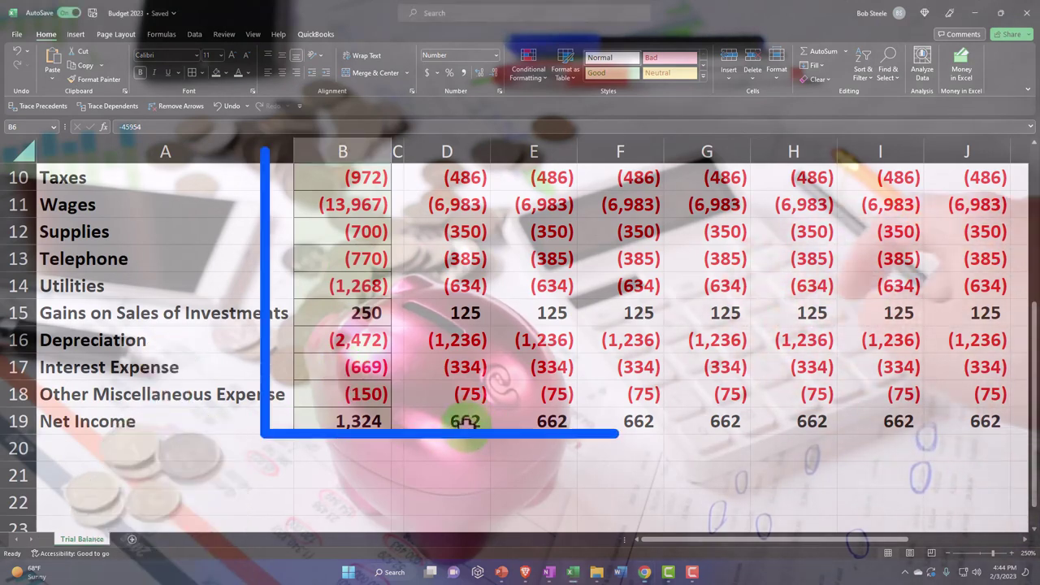
pyautogui.click(461, 395)
pyautogui.write('=B18/2')
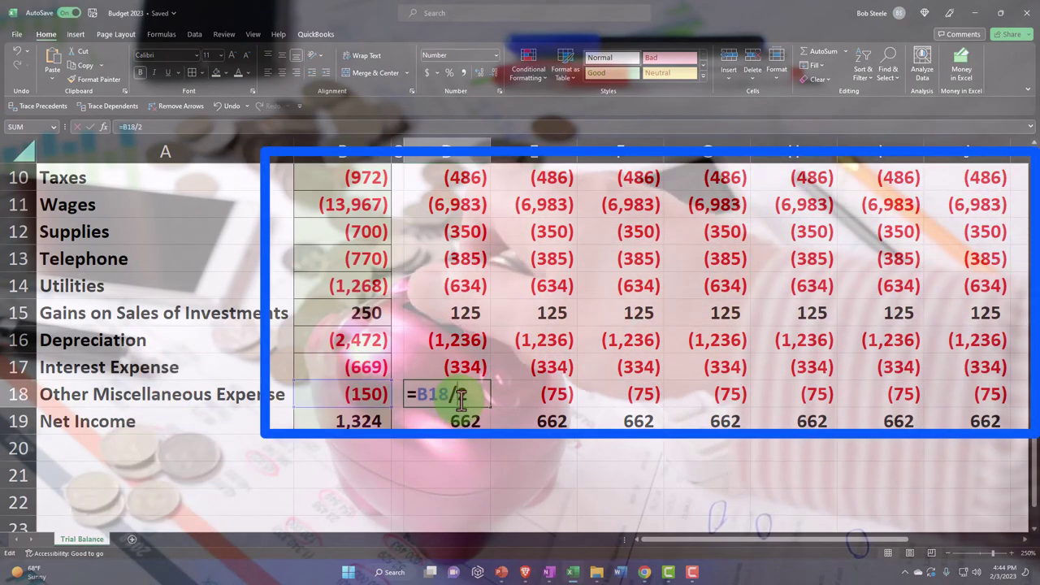
pyautogui.press('Return')
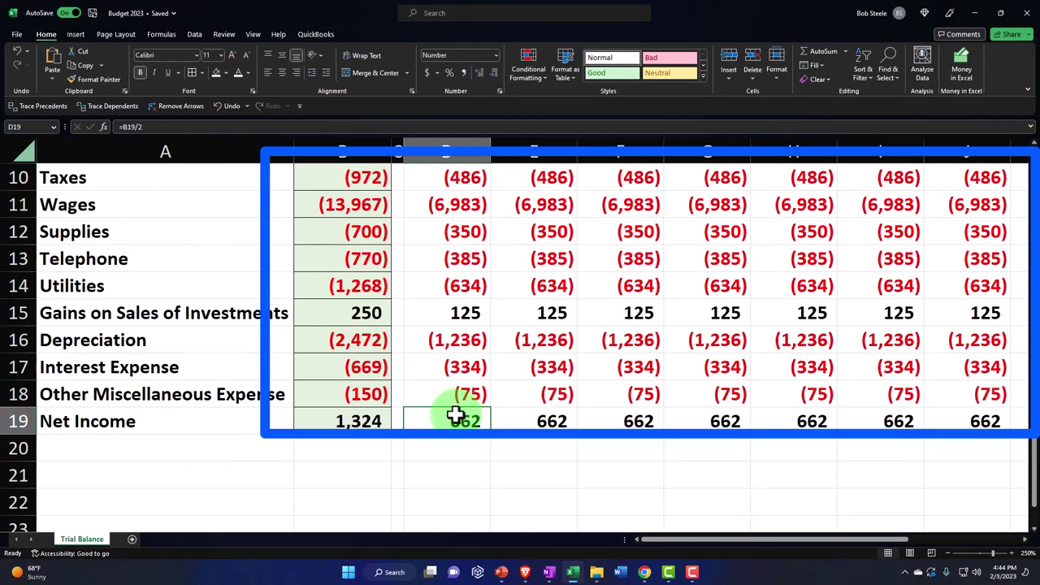
# Replace D19 with =SUM(D2:D18) for January Net Income and copy it across the months.
pyautogui.doubleClick(455, 415)
pyautogui.press('Return')
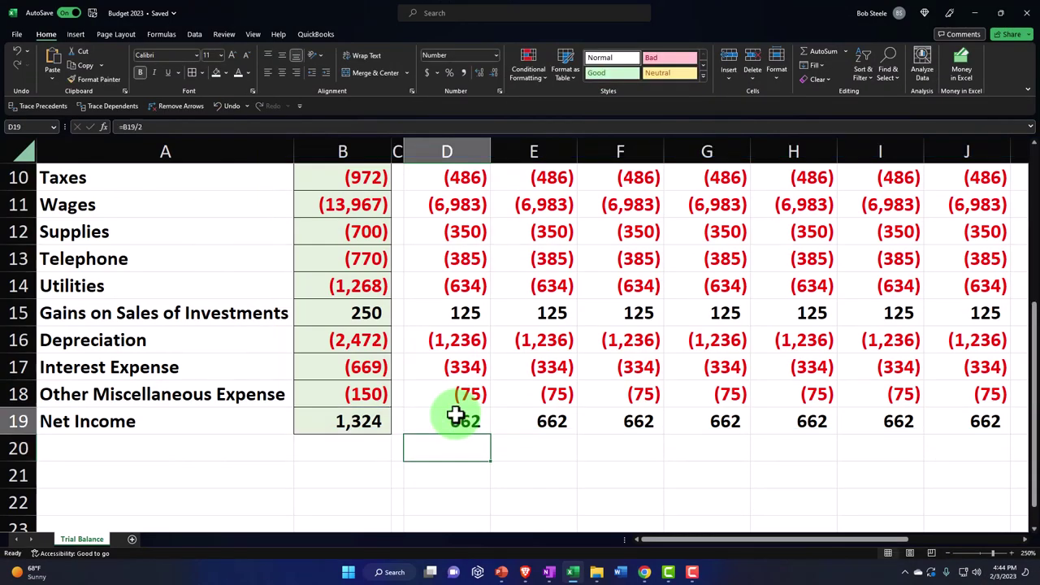
pyautogui.write('=sum(')
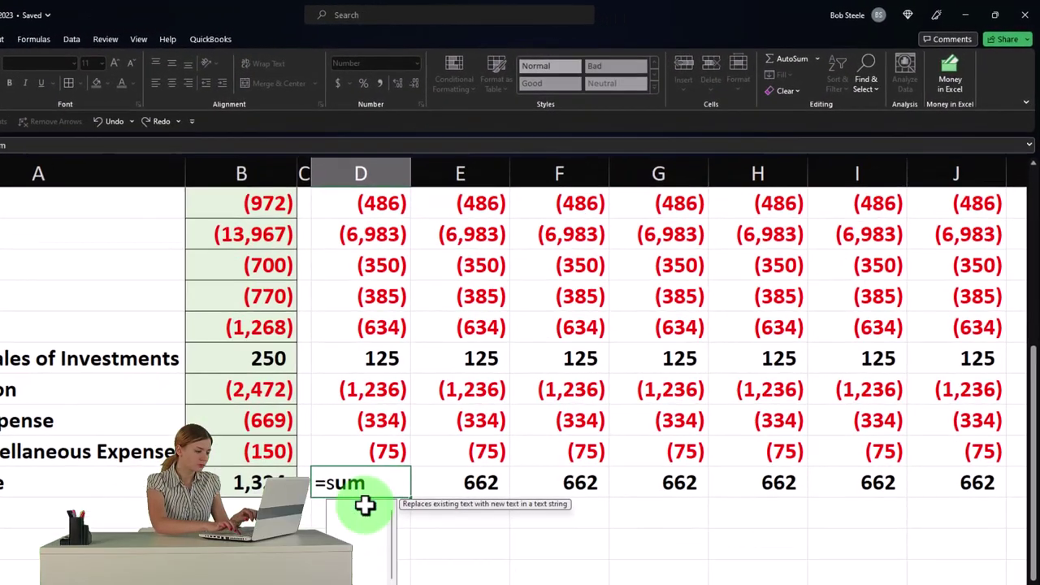
pyautogui.hotkey('ctrl', 'shift', 'Up')
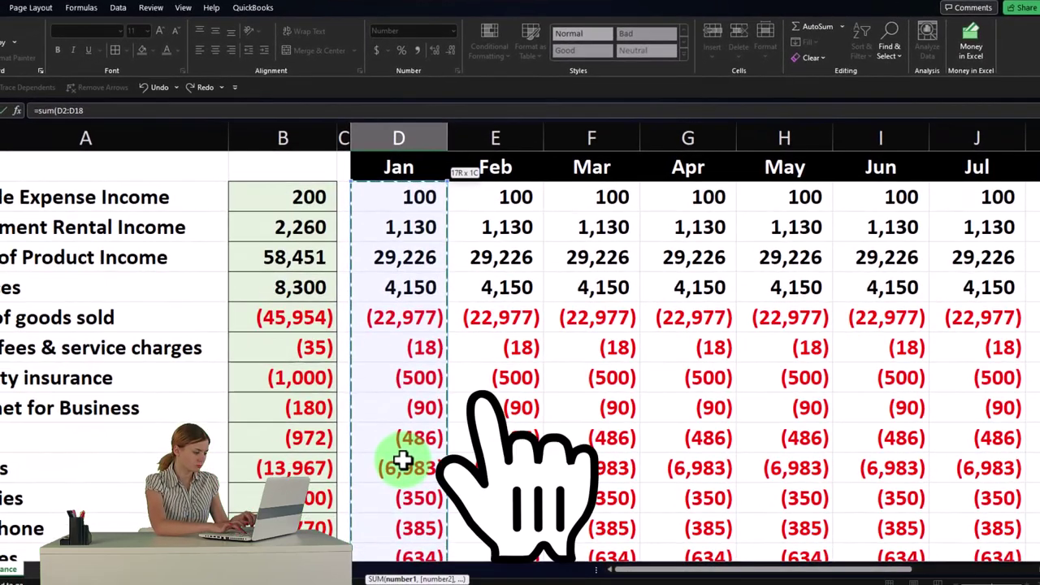
pyautogui.press('Return')
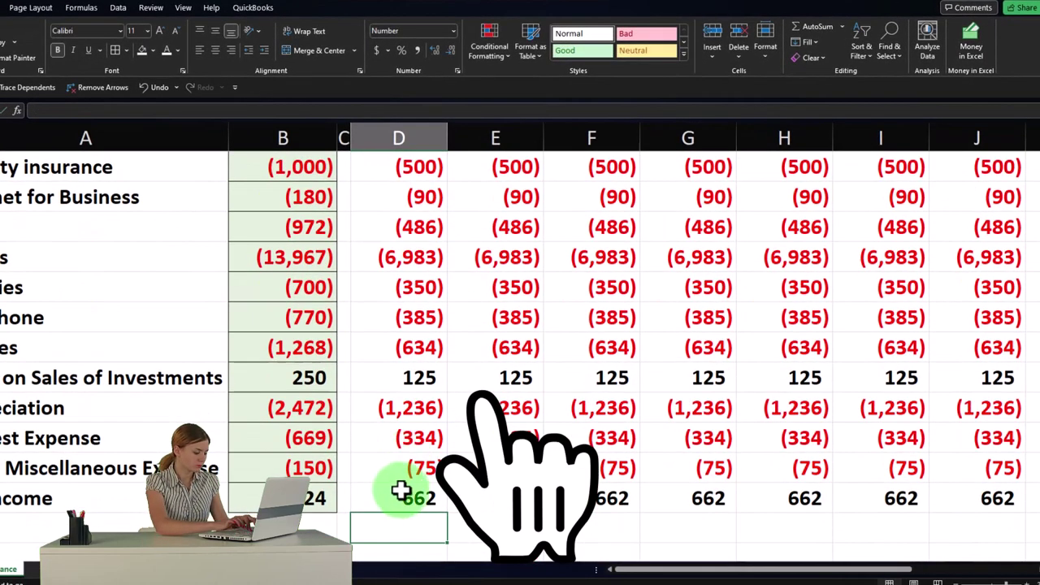
pyautogui.moveTo(401, 490); pyautogui.dragTo(889, 491)
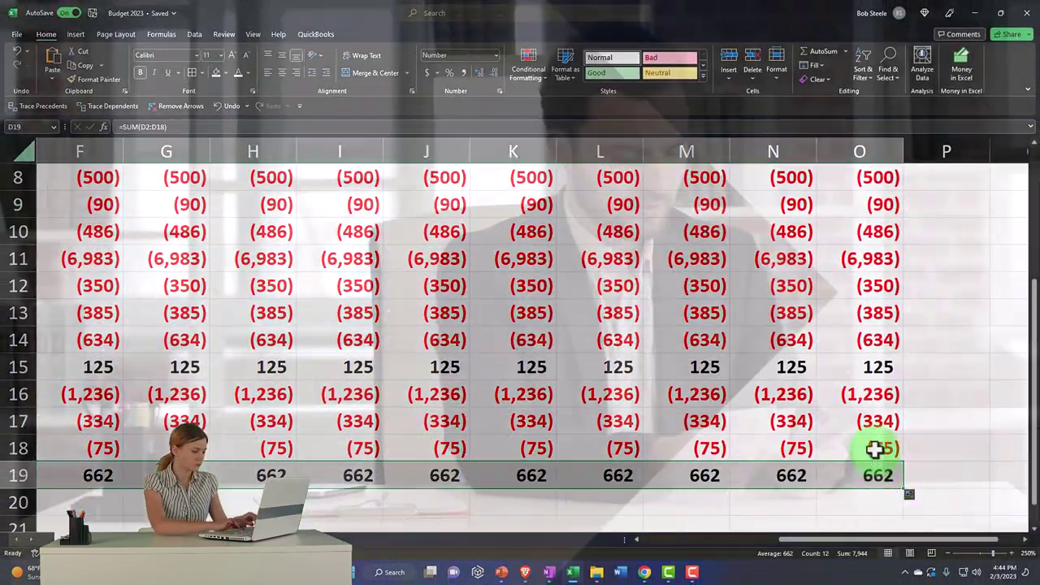
# Underline the row 18 Other Miscellaneous Expense values from column B through December.
pyautogui.moveTo(874, 447); pyautogui.dragTo(445, 451)
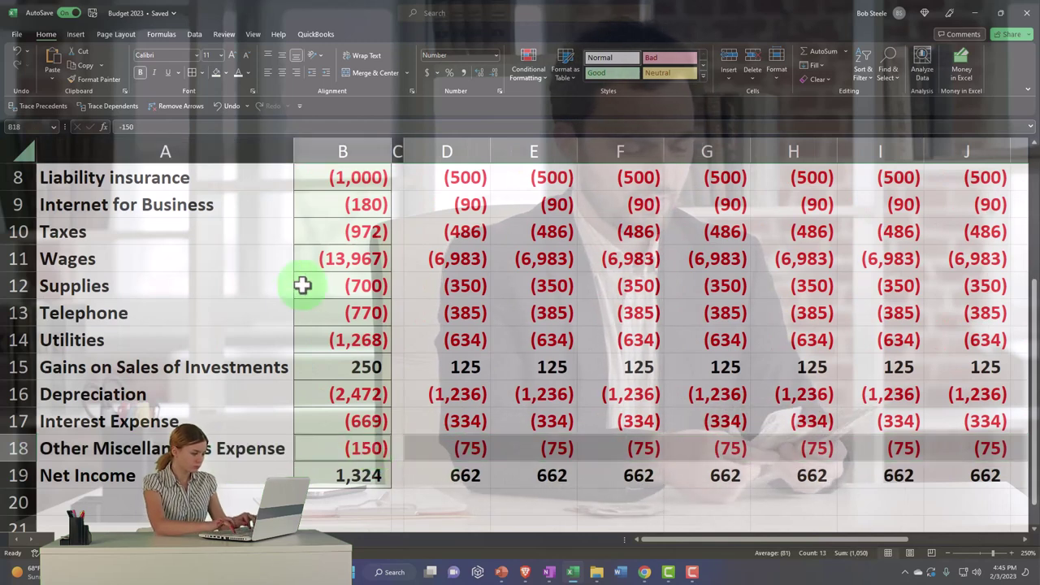
pyautogui.click(168, 71)
pyautogui.click(605, 459)
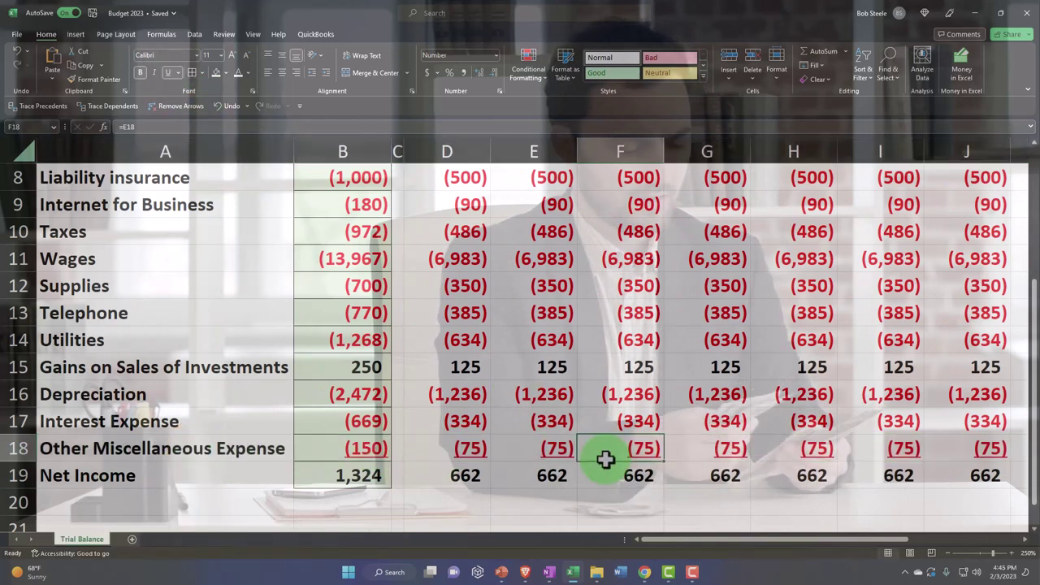
pyautogui.press('Right')
pyautogui.press('Right')
pyautogui.press('Right')
pyautogui.press('Right')
pyautogui.press('Right')
pyautogui.press('Right')
pyautogui.press('Right')
pyautogui.press('Right')
pyautogui.press('Right')
pyautogui.press('Right')
pyautogui.press('Right')
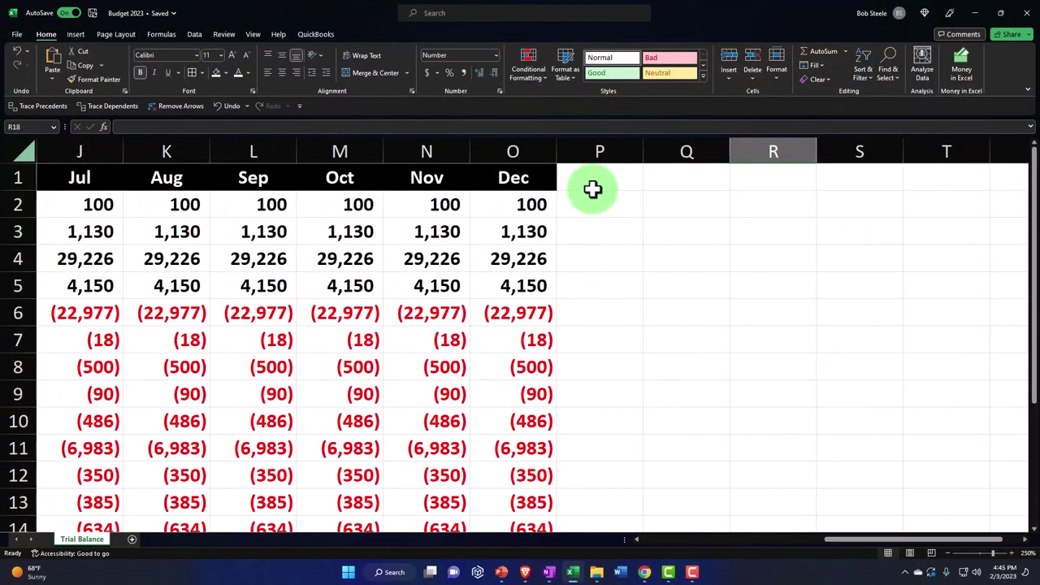
# Add a Total heading in P1 formatted like the Dec header.
pyautogui.click(597, 177)
pyautogui.write('Total')
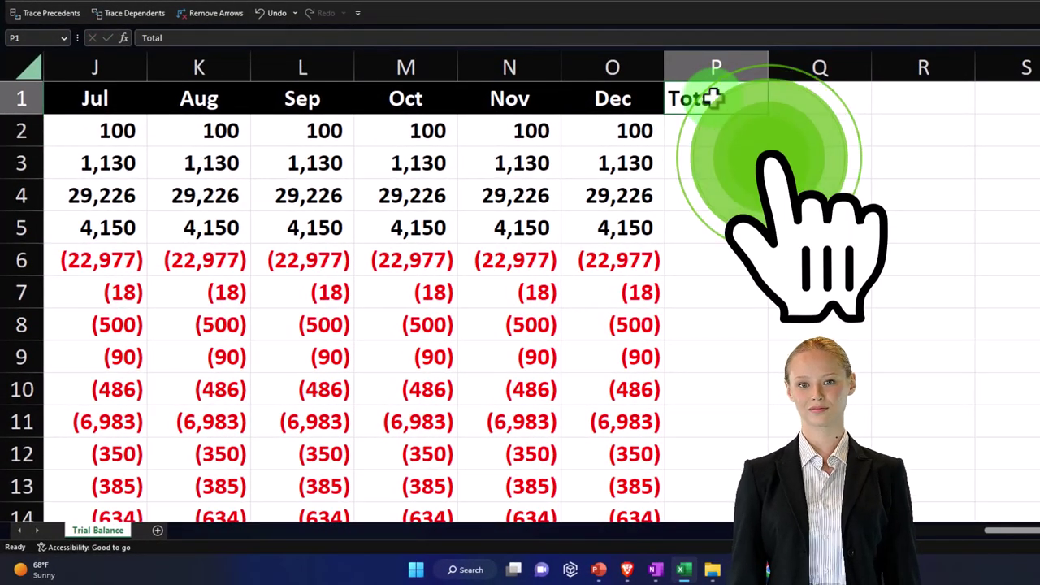
pyautogui.click(639, 99)
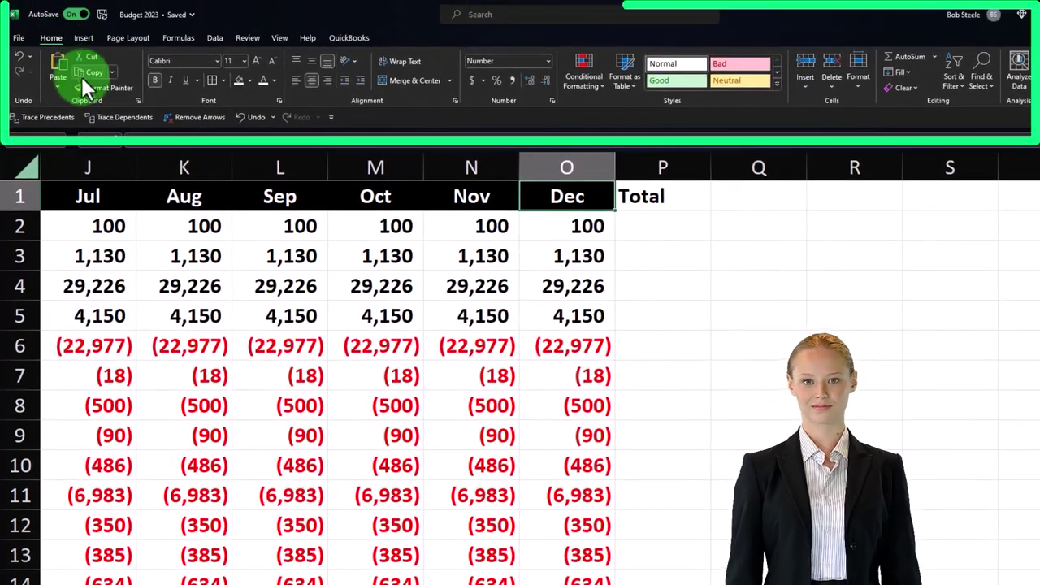
pyautogui.click(101, 87)
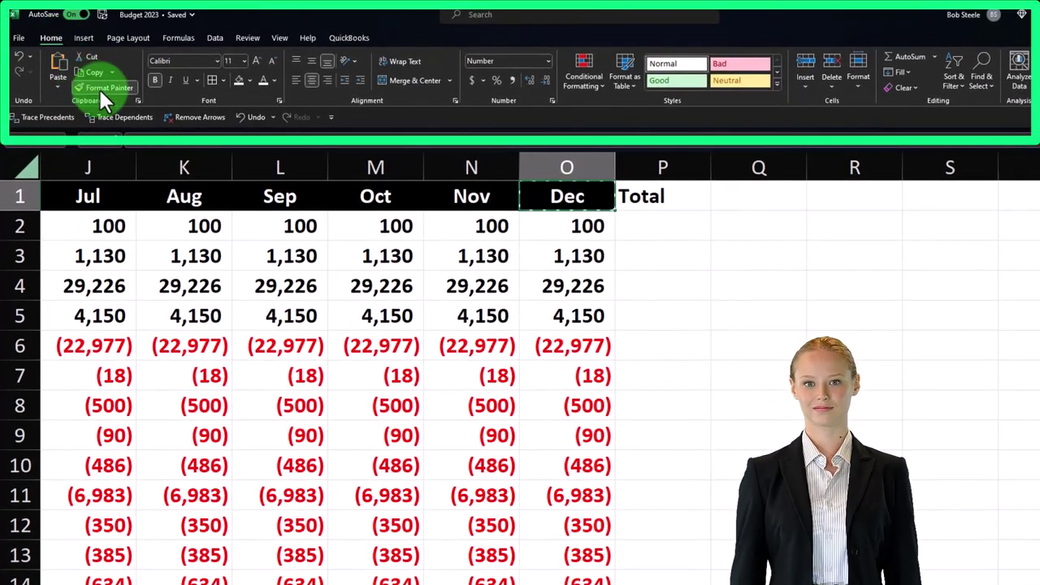
pyautogui.click(662, 195)
# Enter =SUM(D2:O2) in P2 and fill it down to P19, reaching 7,944 for Net Income.
pyautogui.click(666, 225)
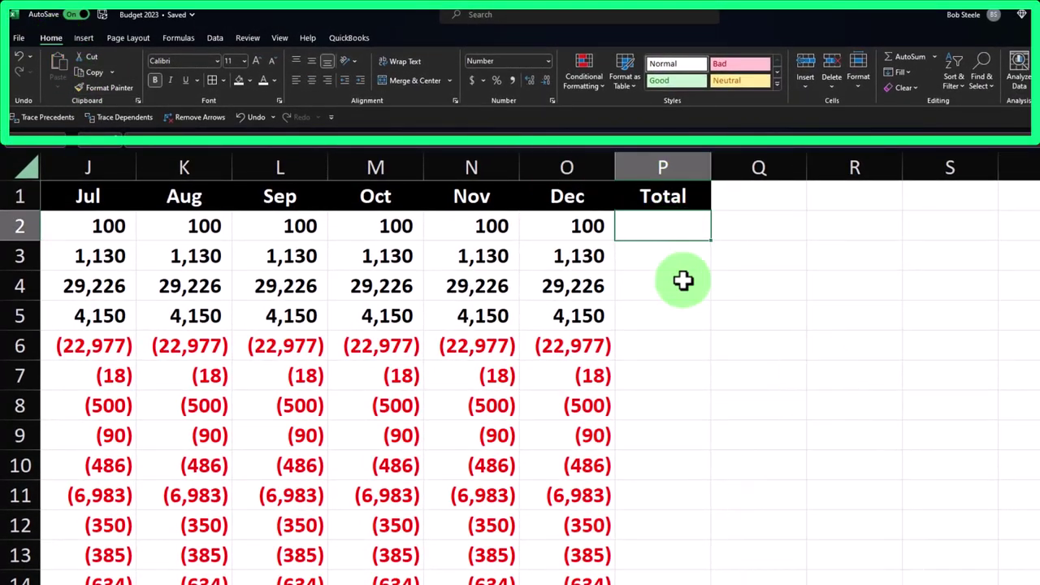
pyautogui.write('=sum(K2:O2')
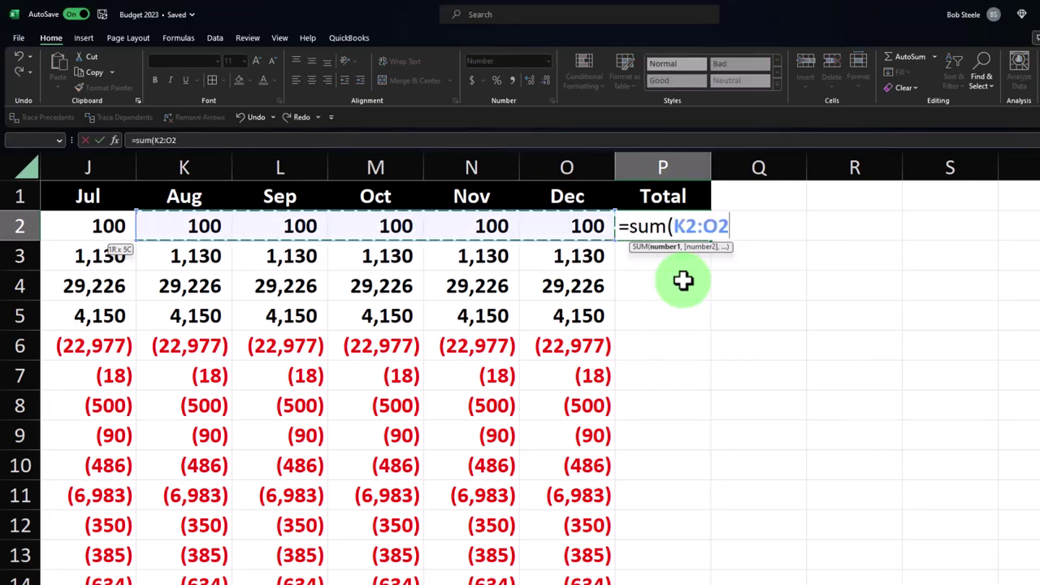
pyautogui.hotkey('shift', 'Left')
pyautogui.hotkey('shift', 'Left')
pyautogui.hotkey('shift', 'Left')
pyautogui.hotkey('shift', 'Left')
pyautogui.hotkey('shift', 'Left')
pyautogui.hotkey('shift', 'Left')
pyautogui.hotkey('shift', 'Left')
pyautogui.hotkey('shift', 'Left')
pyautogui.hotkey('shift', 'Left')
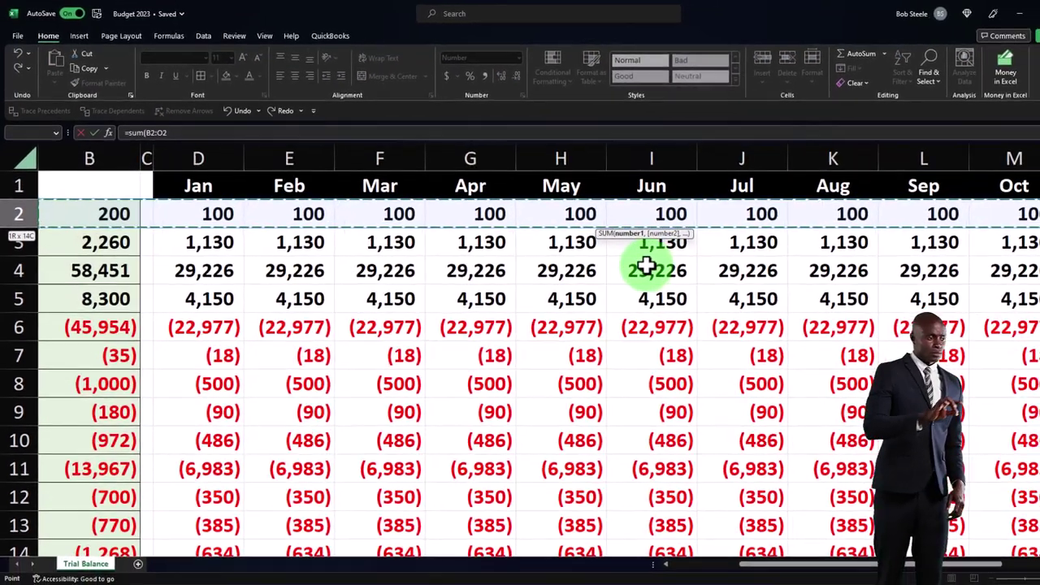
pyautogui.hotkey('shift', 'Right')
pyautogui.hotkey('shift', 'Right')
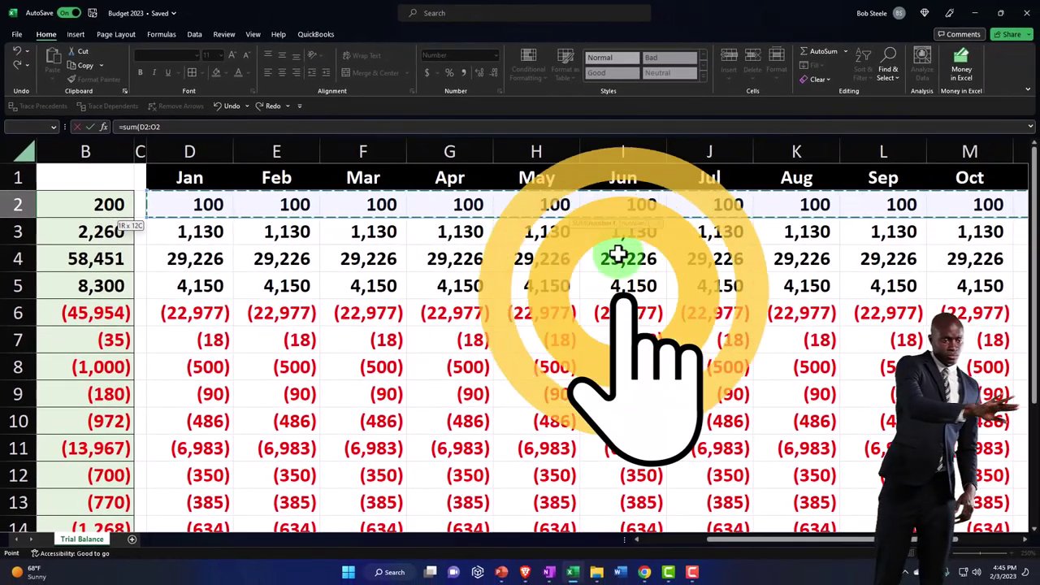
pyautogui.press('Return')
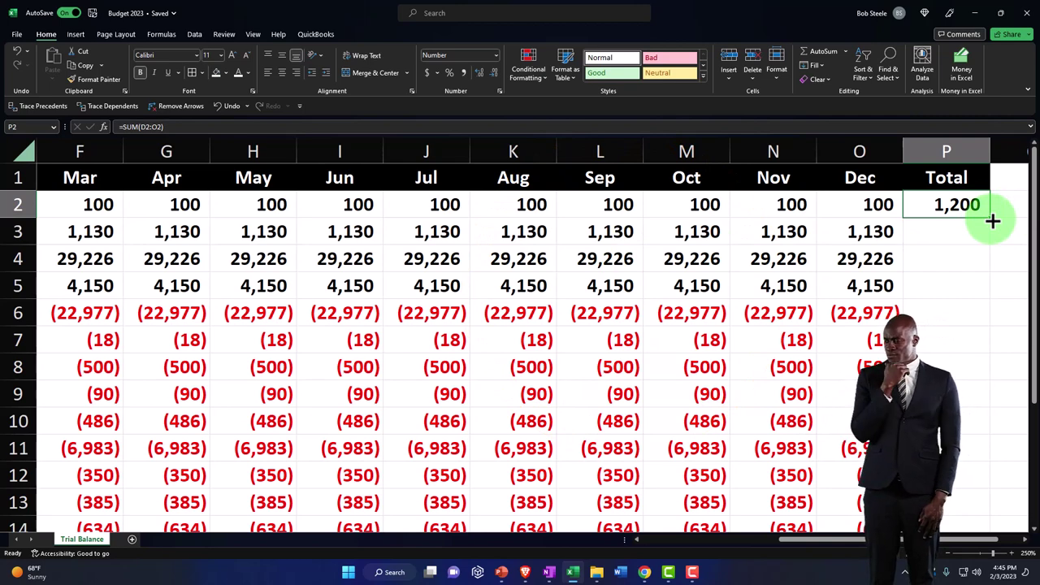
pyautogui.moveTo(995, 439); pyautogui.dragTo(979, 457)
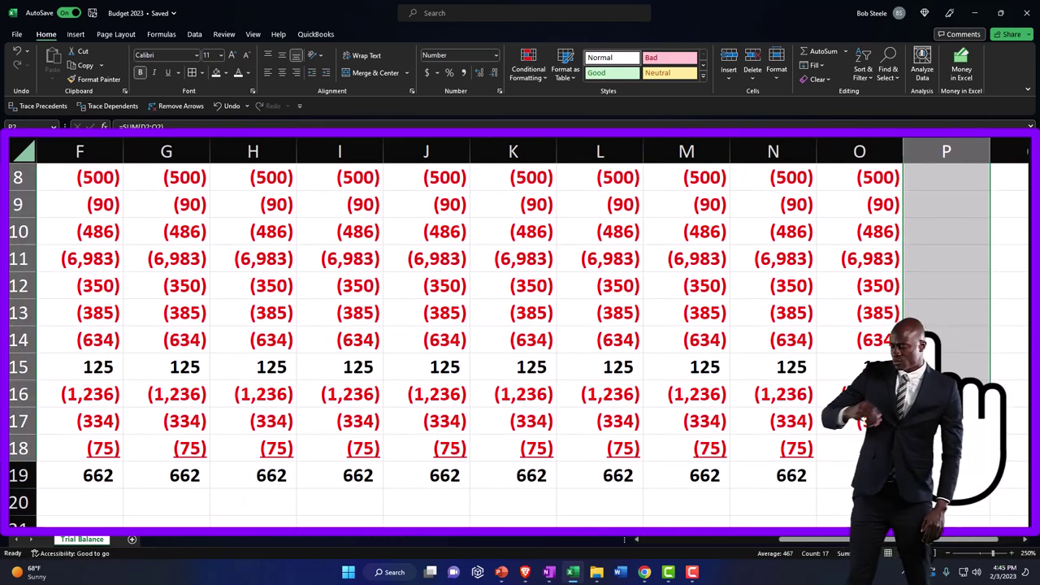
pyautogui.click(954, 448)
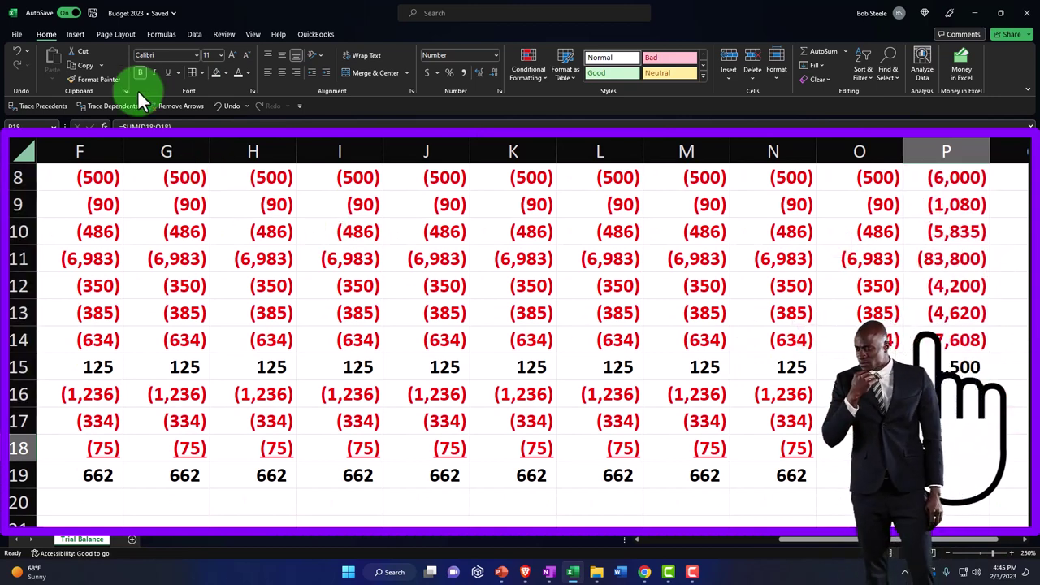
pyautogui.click(845, 472)
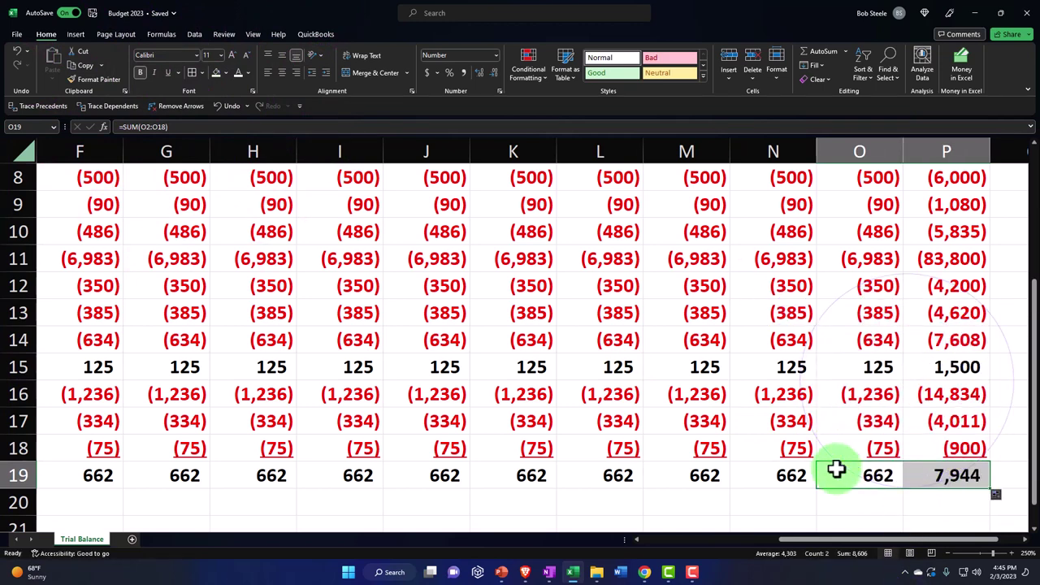
pyautogui.scroll(3, 804, 460)
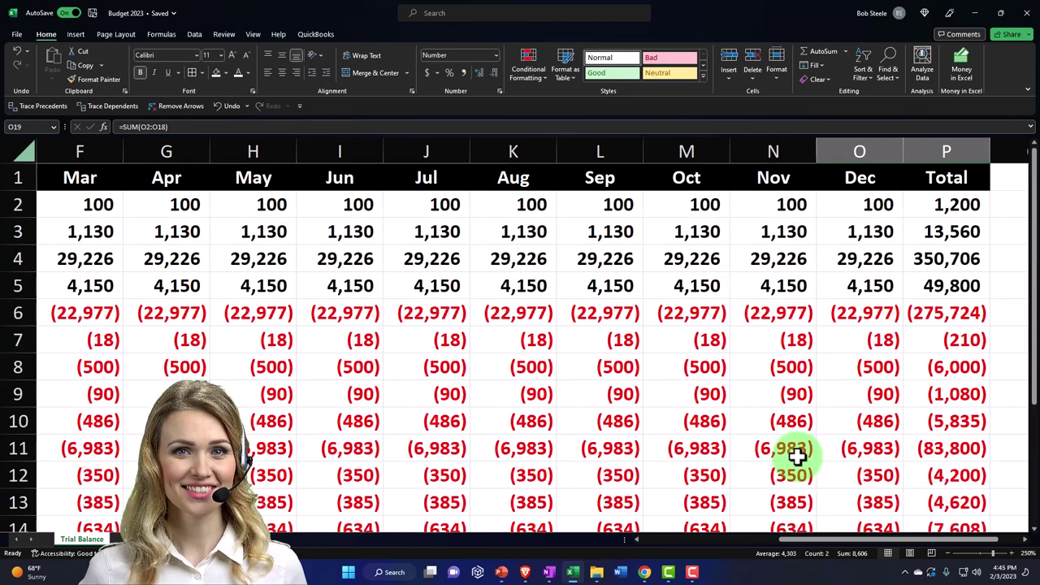
pyautogui.click(396, 258)
pyautogui.press('Left')
pyautogui.press('Left')
pyautogui.press('Left')
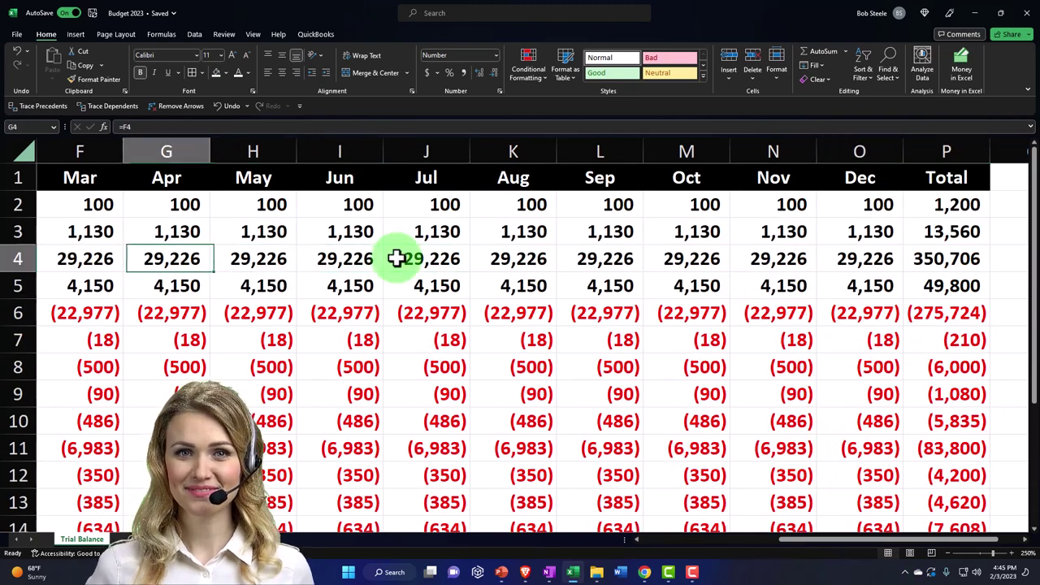
pyautogui.press('Left')
pyautogui.press('Left')
pyautogui.press('Left')
pyautogui.press('Left')
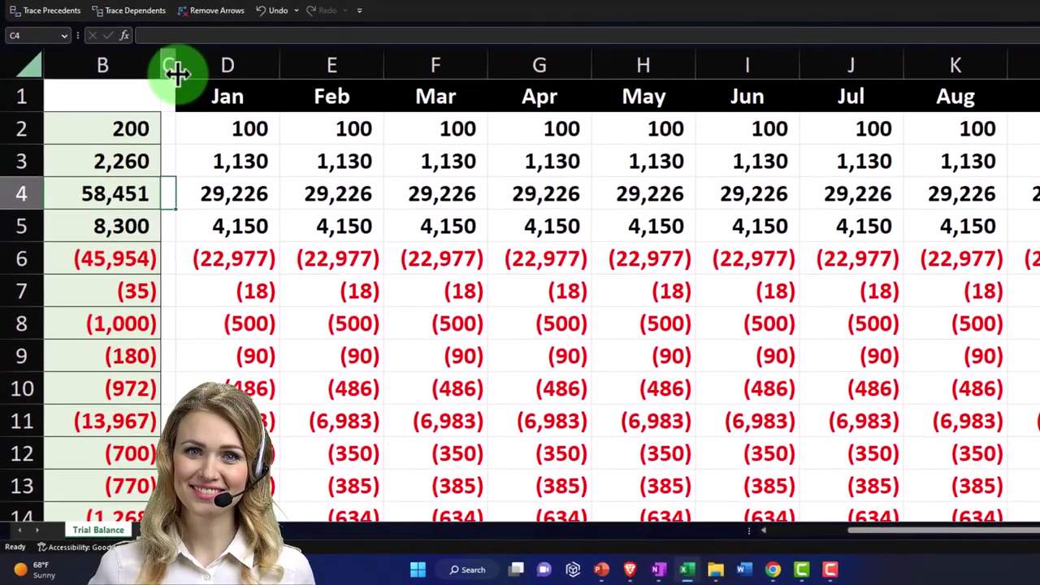
pyautogui.press('Left')
pyautogui.press('Left')
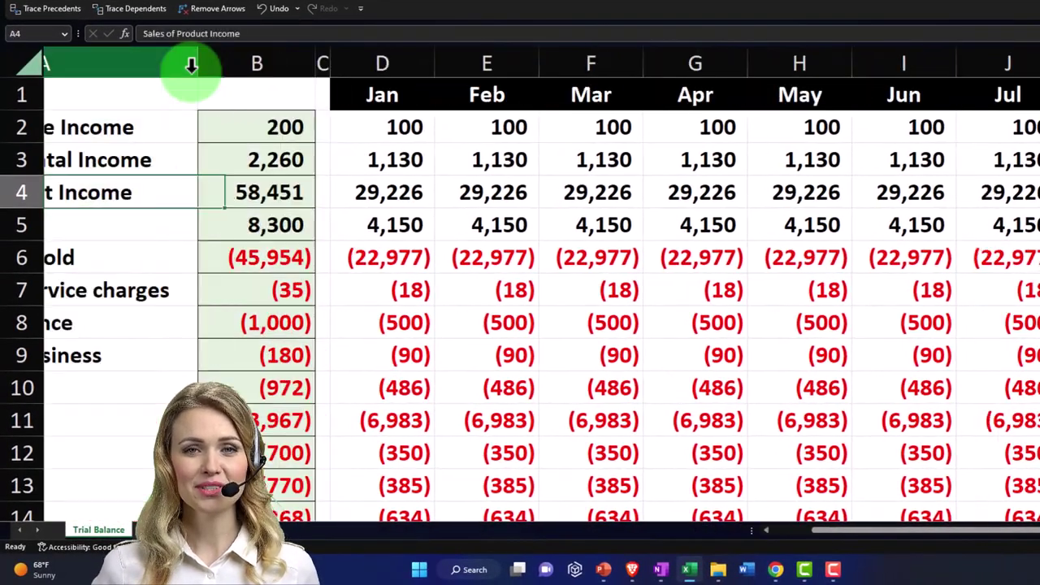
pyautogui.press('Right')
pyautogui.press('Right')
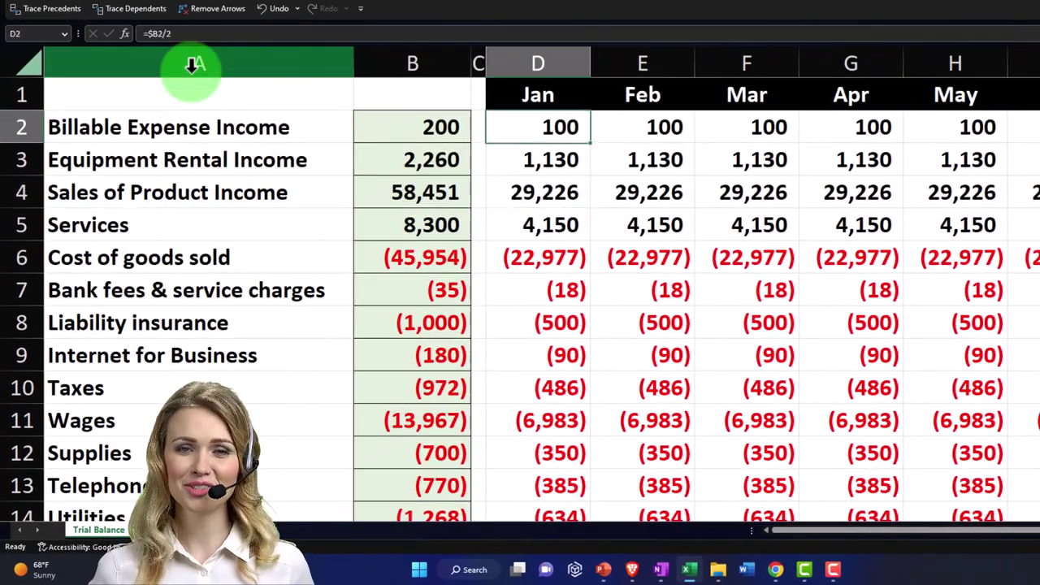
pyautogui.press('Up')
pyautogui.press('Left')
pyautogui.press('Left')
pyautogui.press('Right')
pyautogui.press('Right')
pyautogui.press('Right')
pyautogui.press('Down')
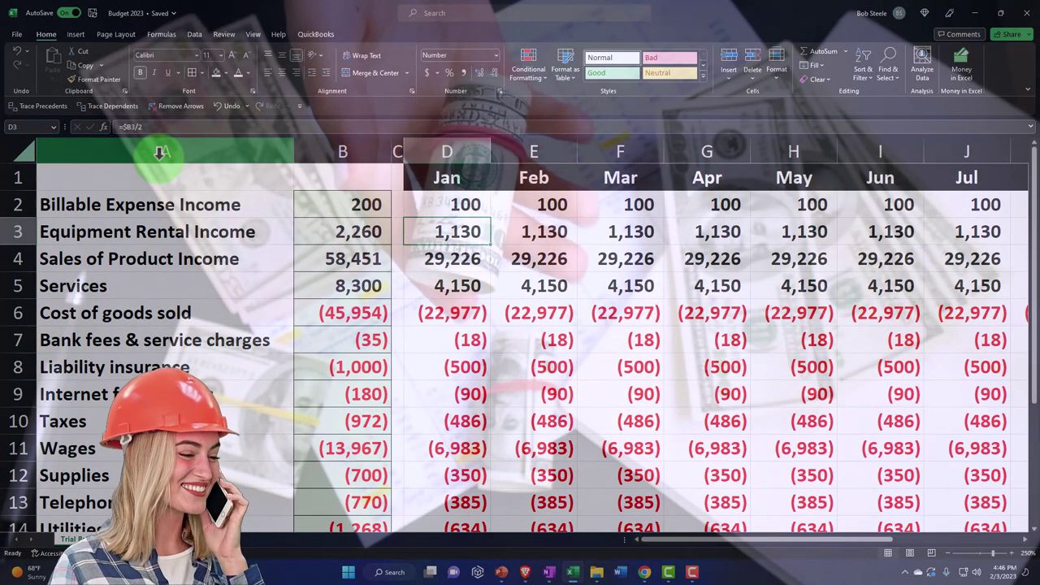
# Launch Calculator and position its window over the sheet.
pyautogui.click(389, 572)
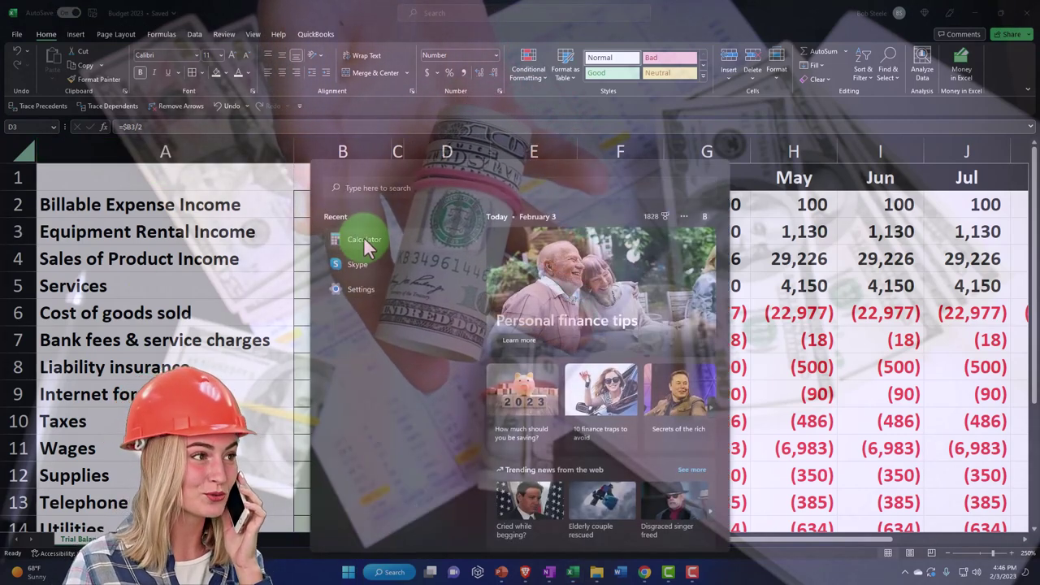
pyautogui.click(362, 241)
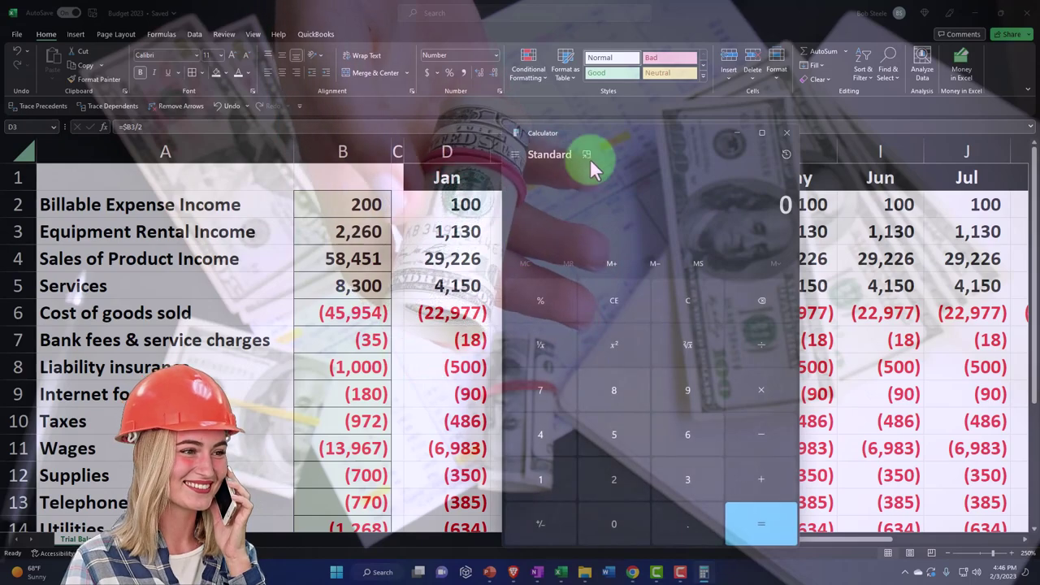
pyautogui.moveTo(590, 151); pyautogui.dragTo(485, 253)
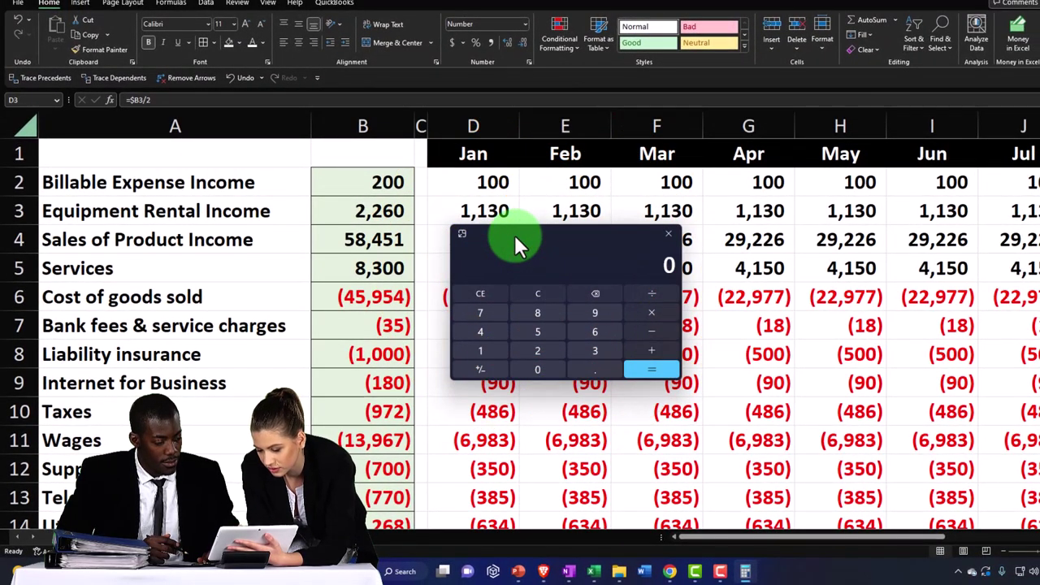
pyautogui.moveTo(514, 235); pyautogui.dragTo(541, 236)
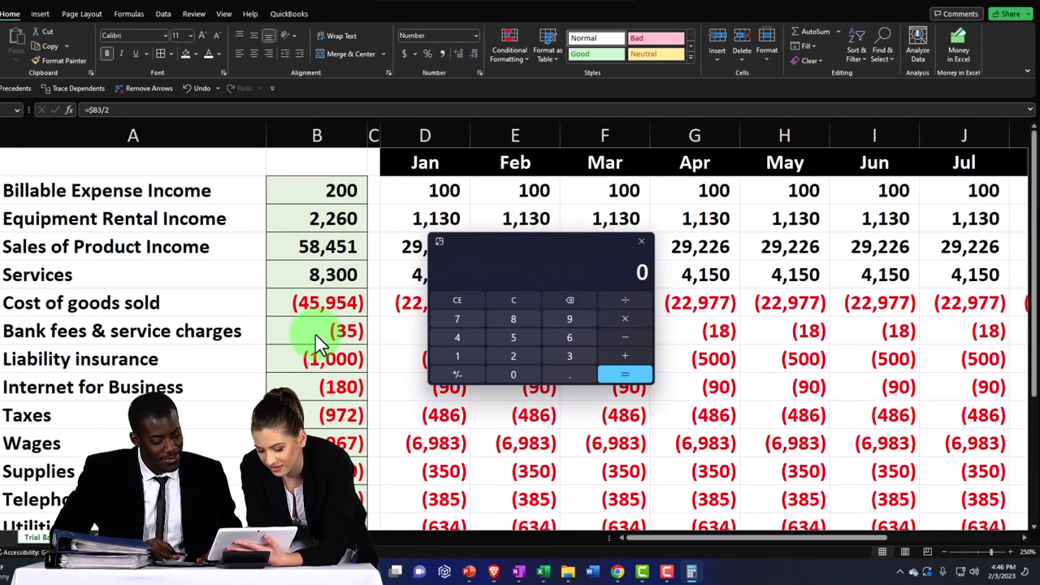
# Work out 5% of 1,130 and add it back onto 1,130.
pyautogui.write('3')
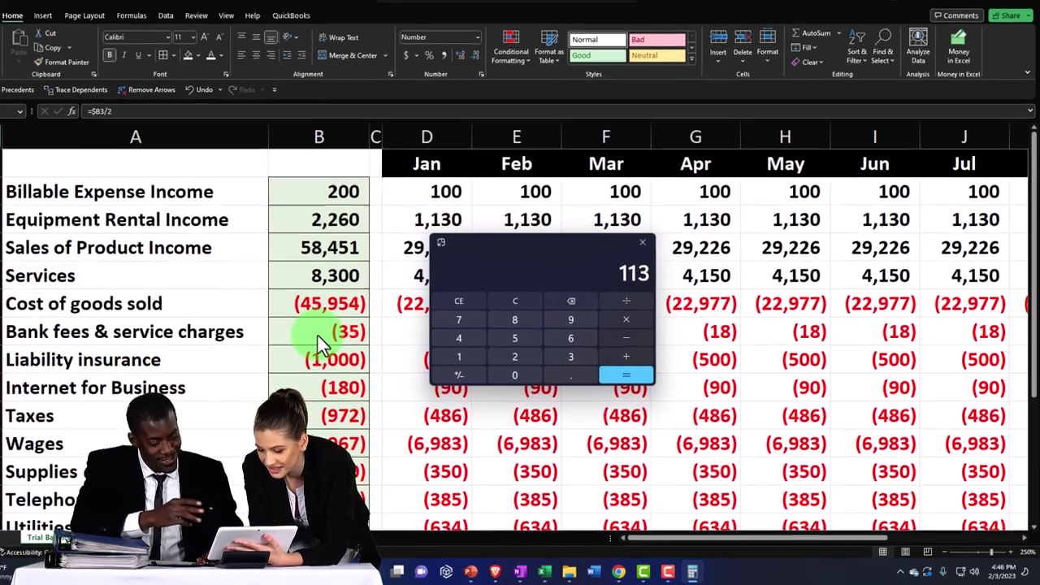
pyautogui.write('0')
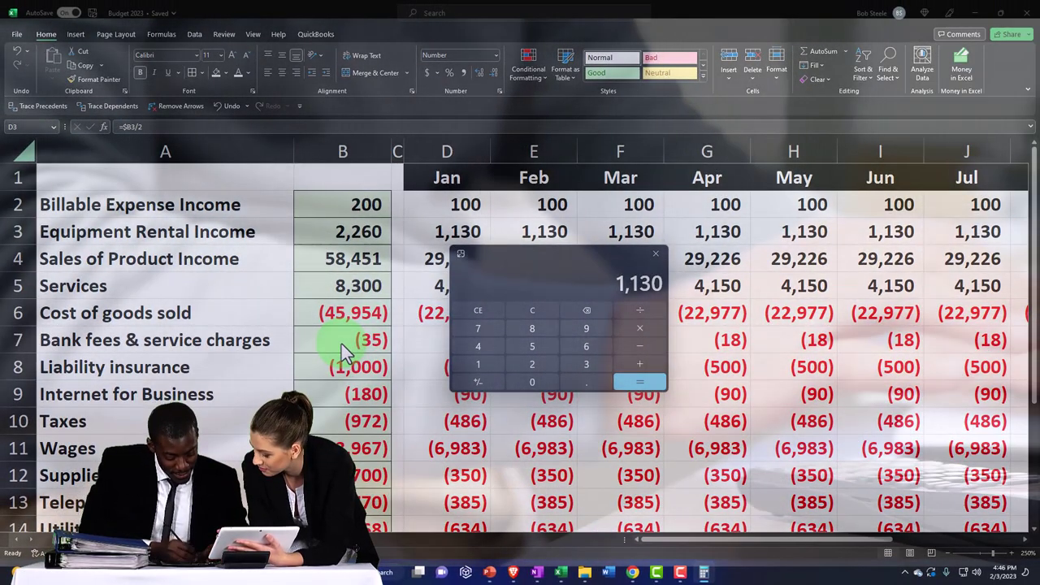
pyautogui.write('*0.05')
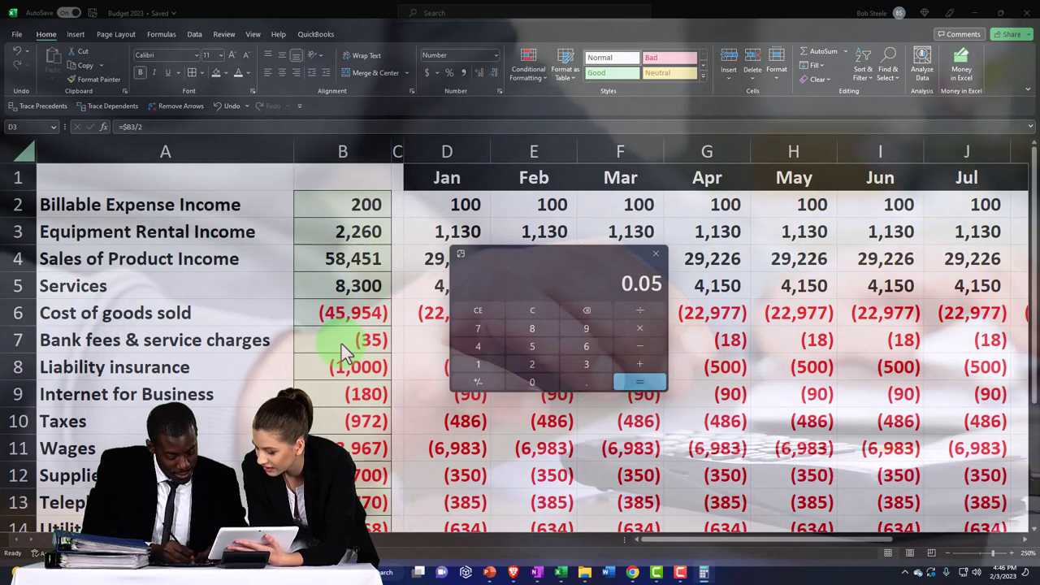
pyautogui.press('Return')
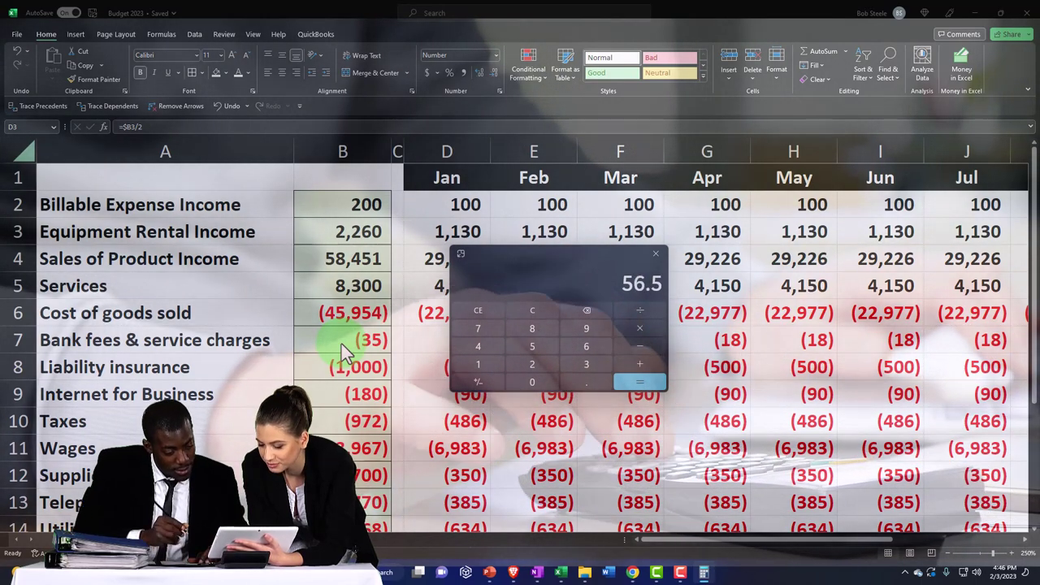
pyautogui.write('+1130')
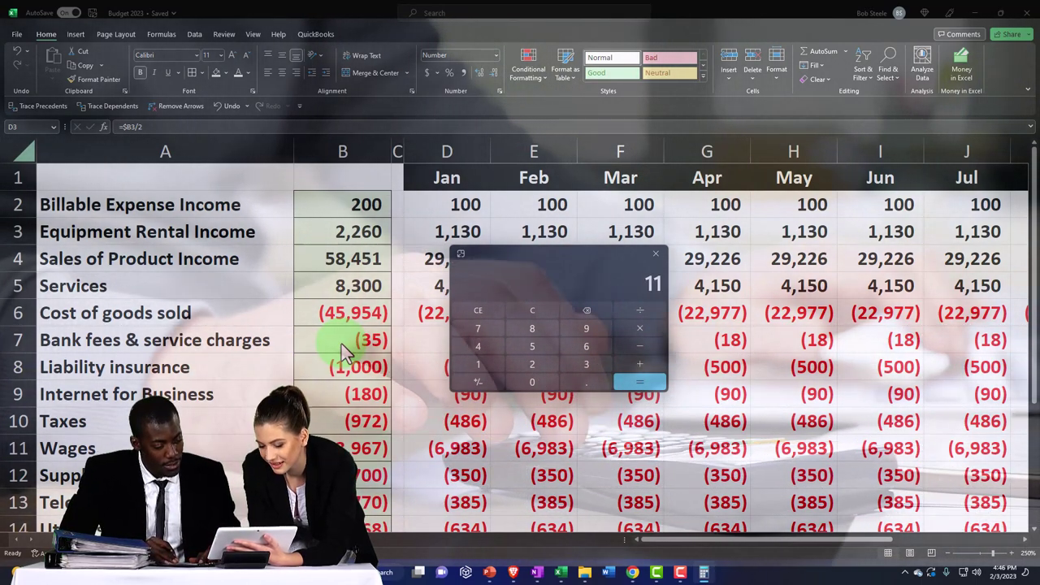
pyautogui.press('Return')
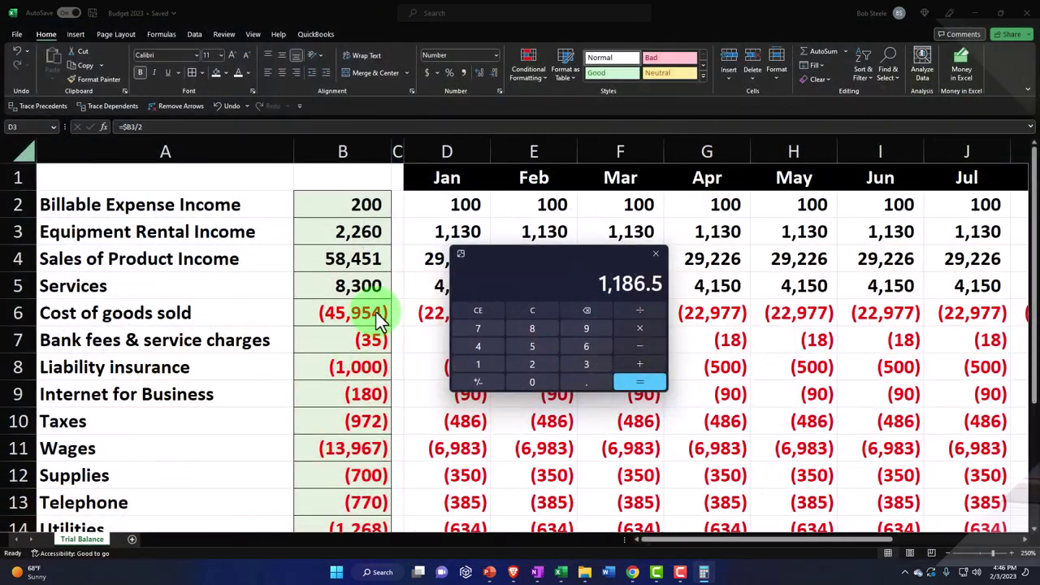
pyautogui.write('0.05')
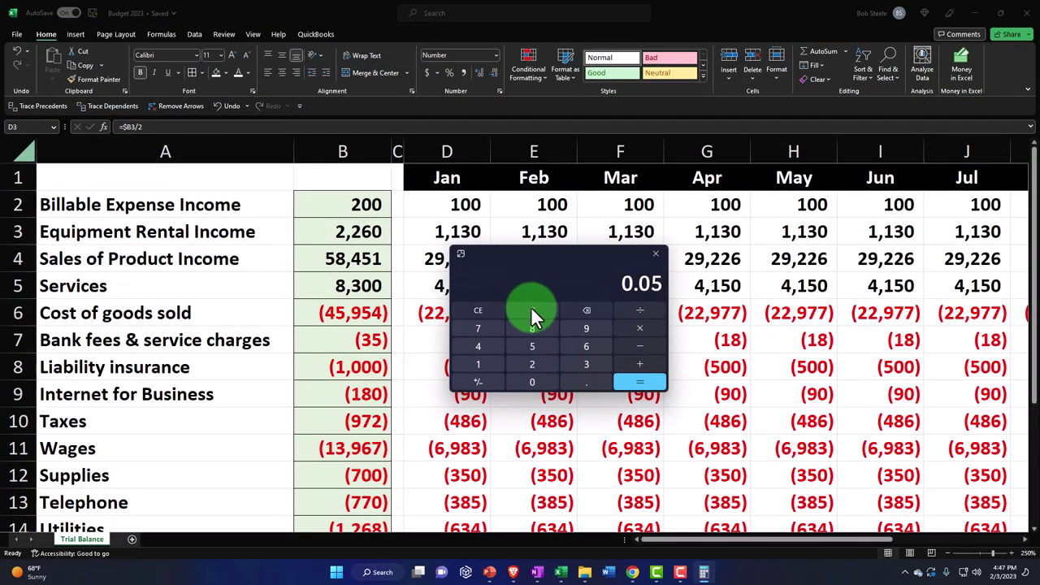
pyautogui.press('Escape')
# Compute 1130*1.05 to get 1,186.5, then close Calculator.
pyautogui.write('1.05')
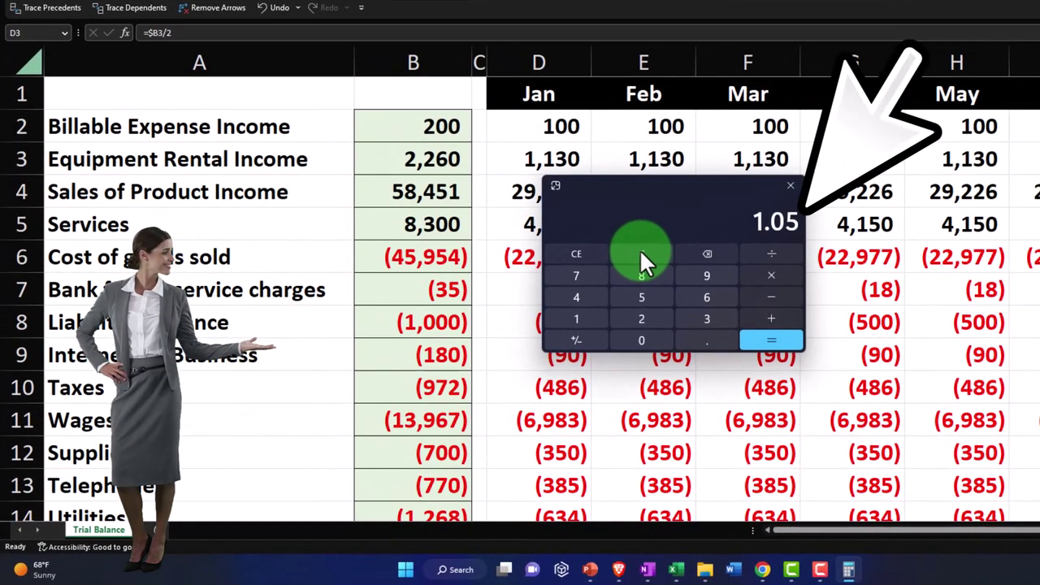
pyautogui.press('Escape')
pyautogui.write('1130')
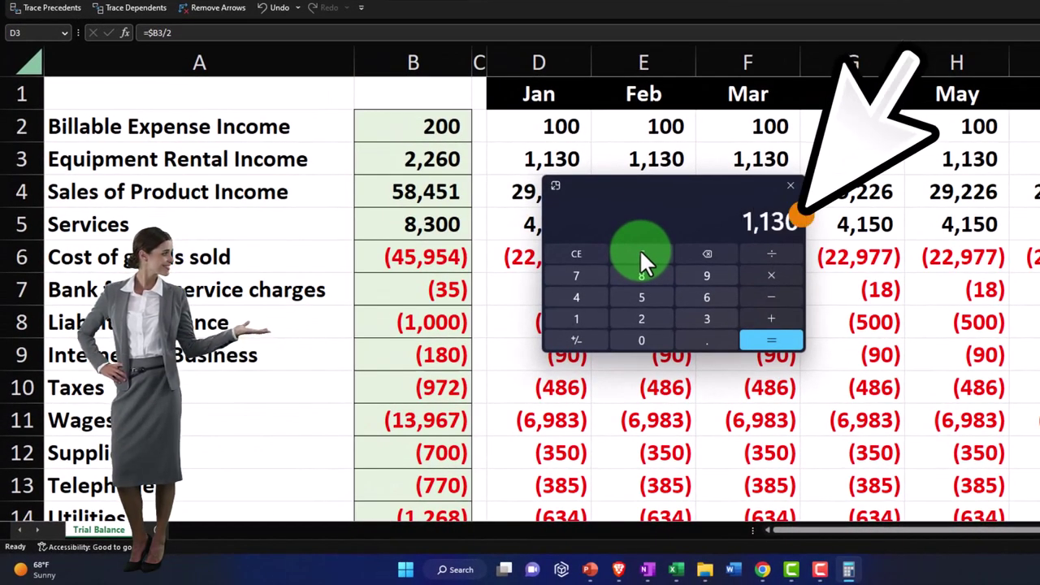
pyautogui.write('*1.05')
pyautogui.press('Return')
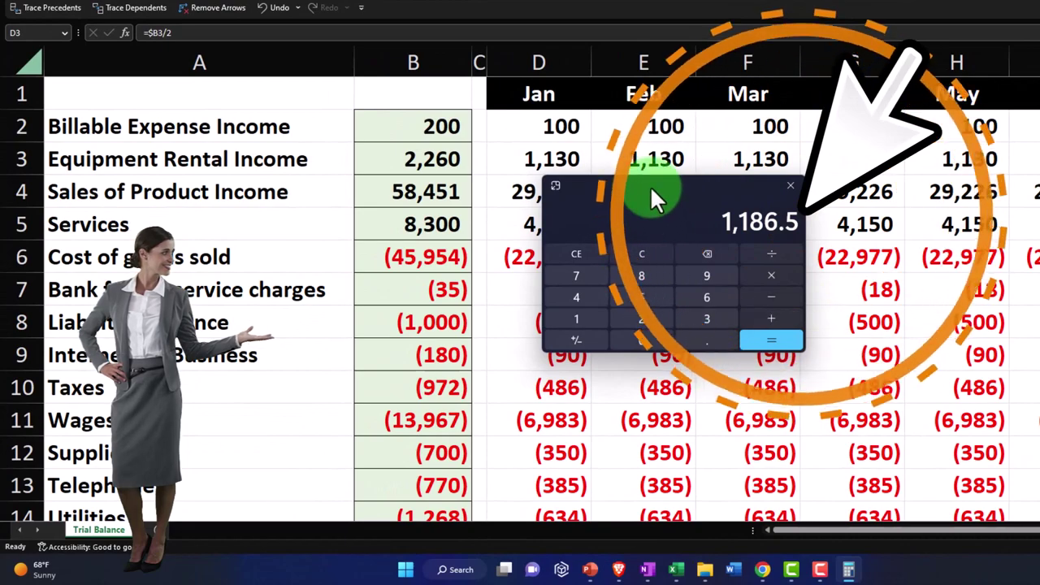
pyautogui.moveTo(650, 185); pyautogui.dragTo(861, 212)
pyautogui.click(1004, 212)
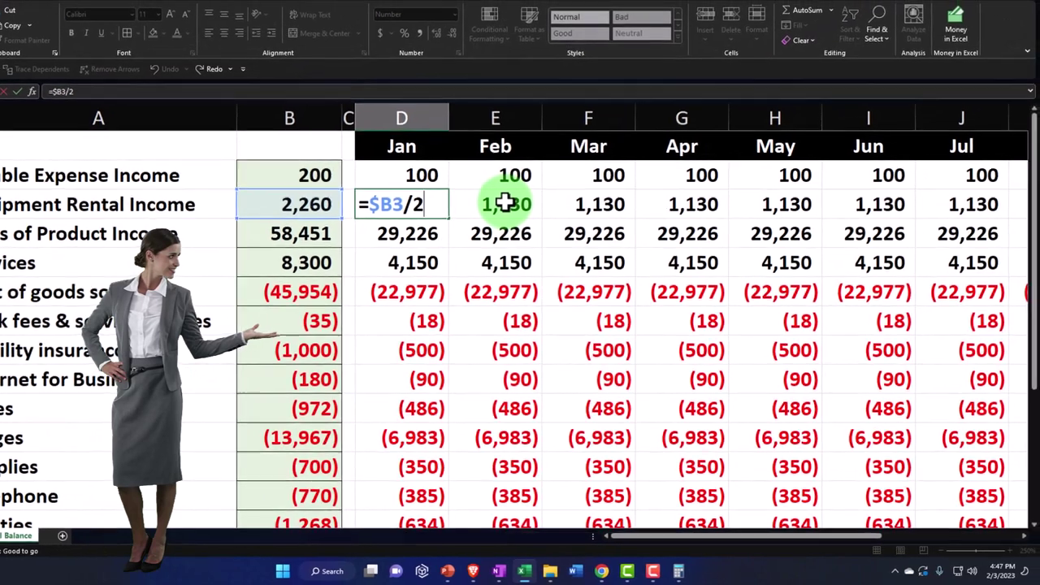
# Enter =D3*1.05 in E3 so February rental income grows 5%.
pyautogui.press('Return')
pyautogui.click(657, 158)
pyautogui.write('=D3')
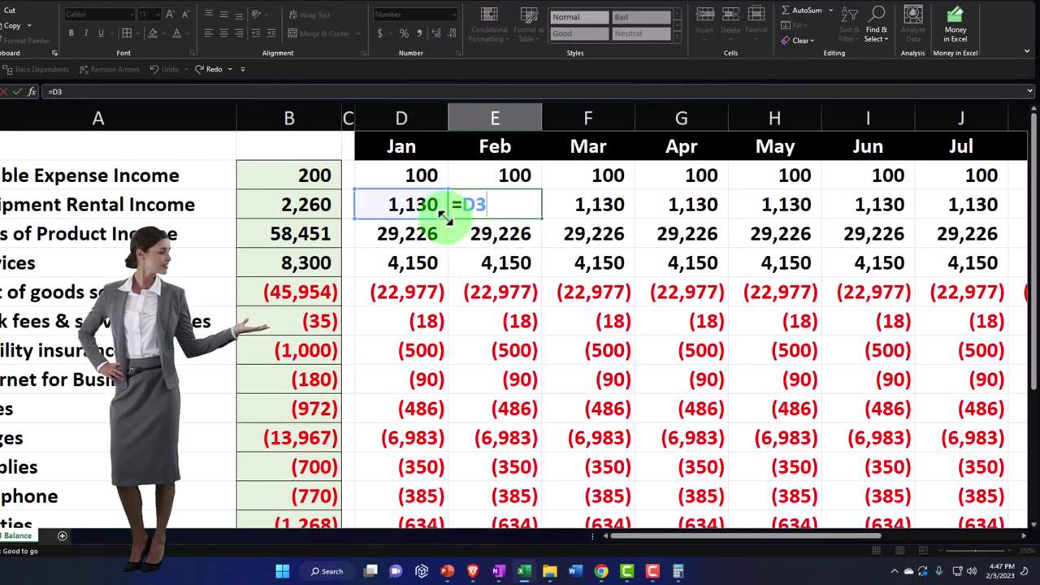
pyautogui.write('*')
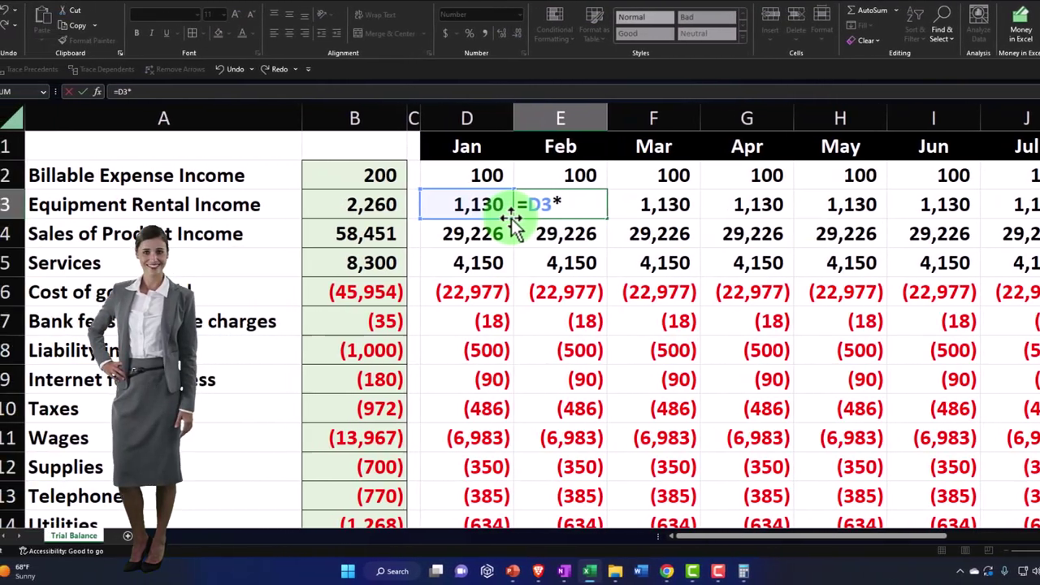
pyautogui.write('1.05')
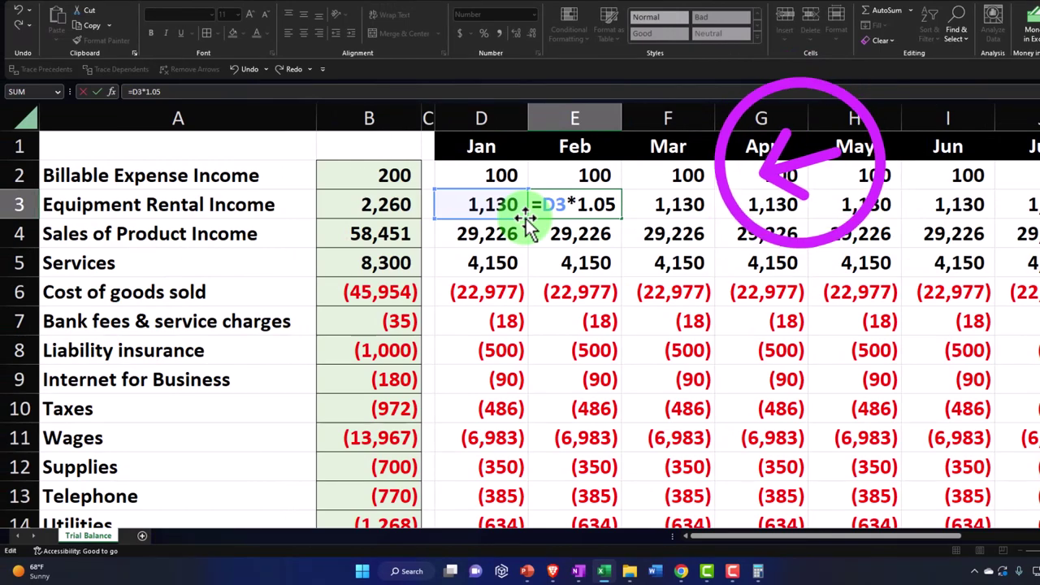
pyautogui.press('Return')
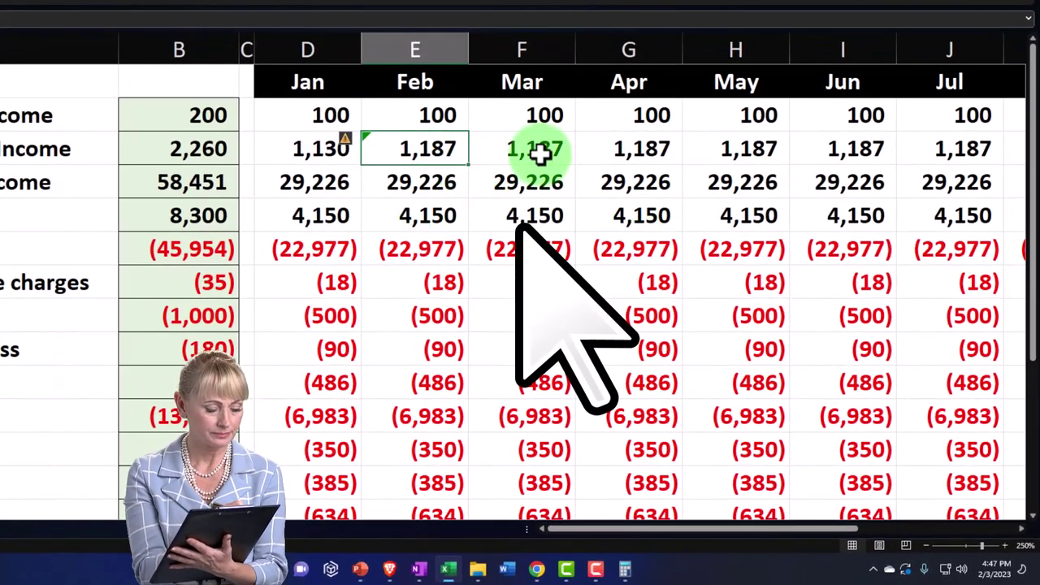
# Fill the 5% growth formula along row 3 through December and check the P3 total.
pyautogui.click(529, 149)
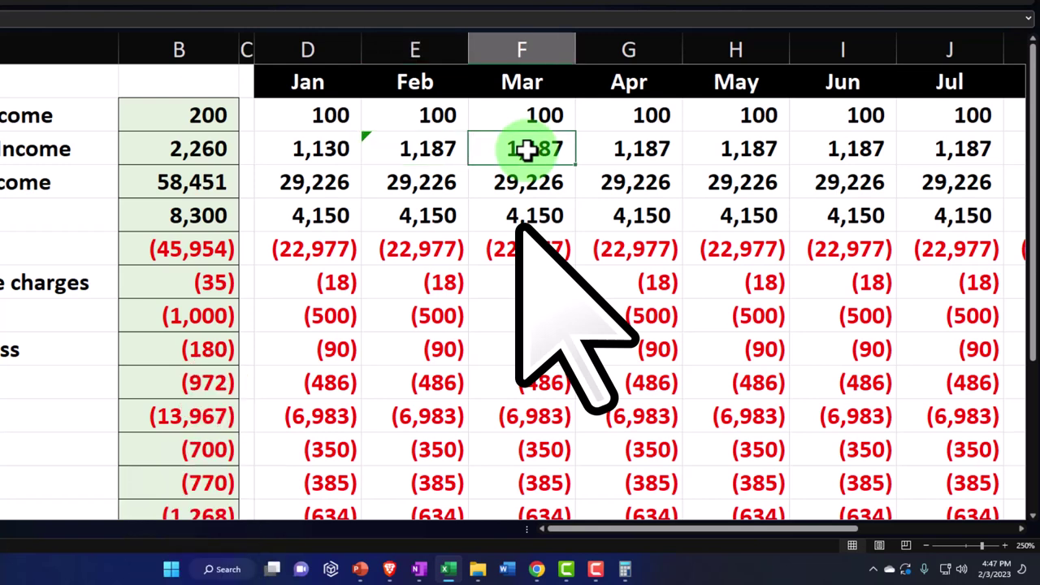
pyautogui.write('=')
pyautogui.press('Left')
pyautogui.click(611, 148)
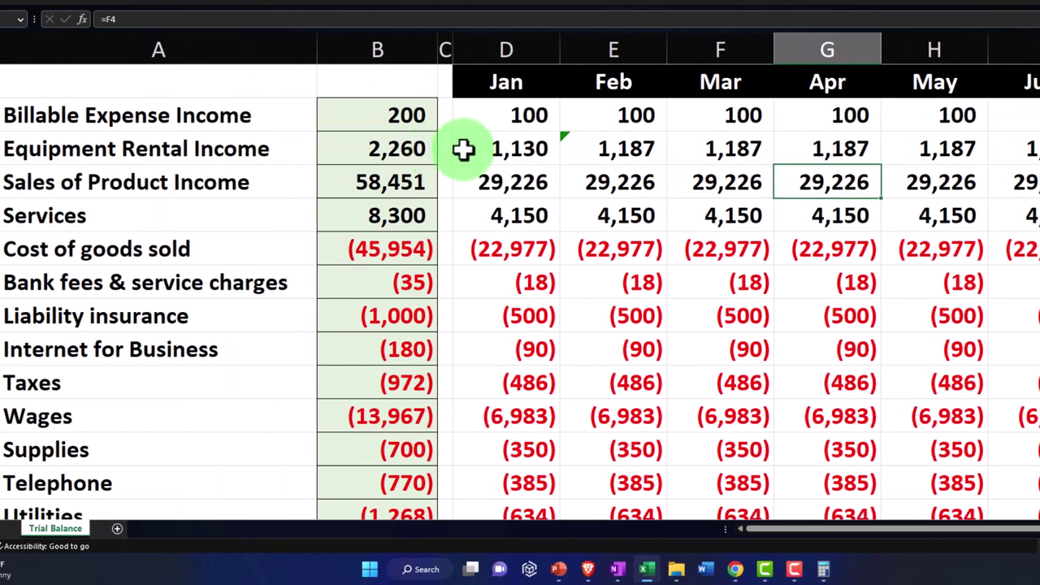
pyautogui.click(642, 162)
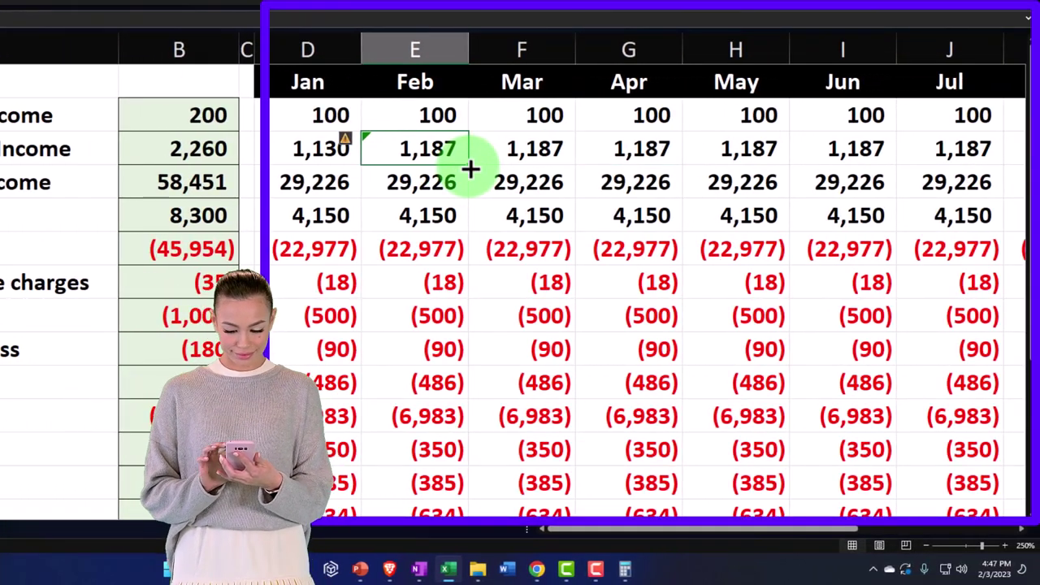
pyautogui.moveTo(471, 168); pyautogui.dragTo(749, 174)
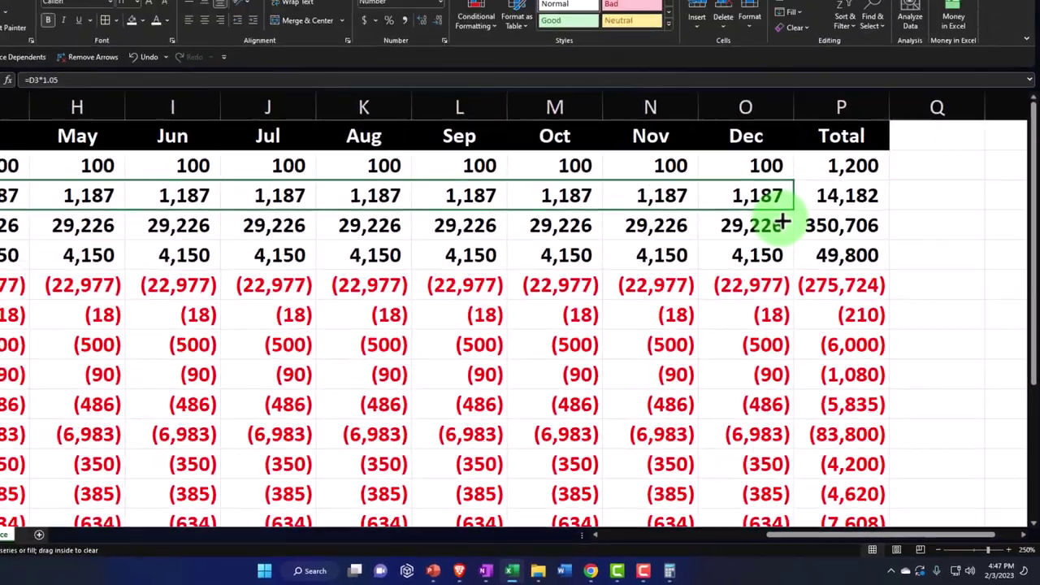
pyautogui.moveTo(782, 221); pyautogui.dragTo(782, 221)
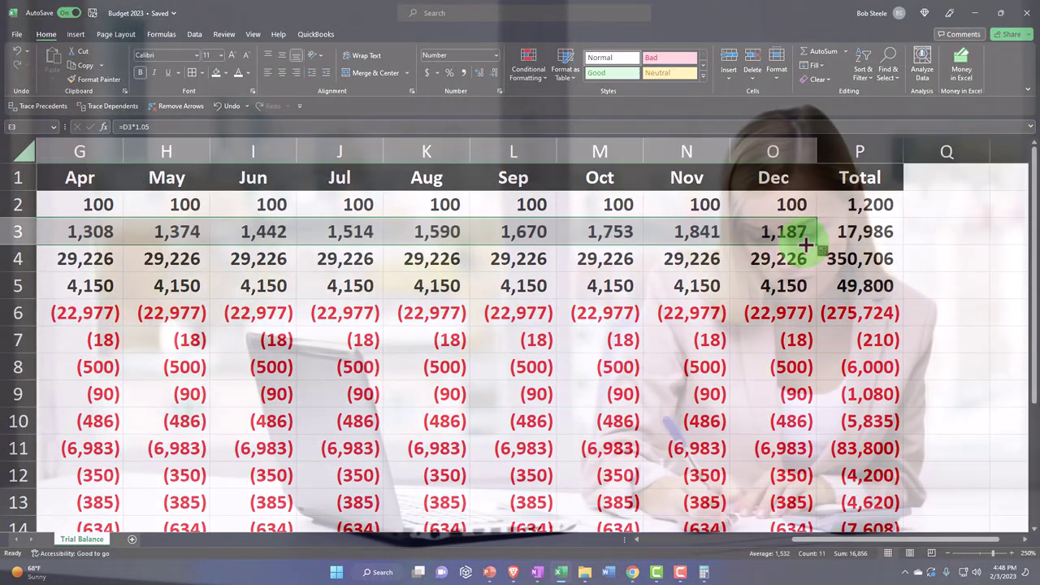
pyautogui.click(851, 233)
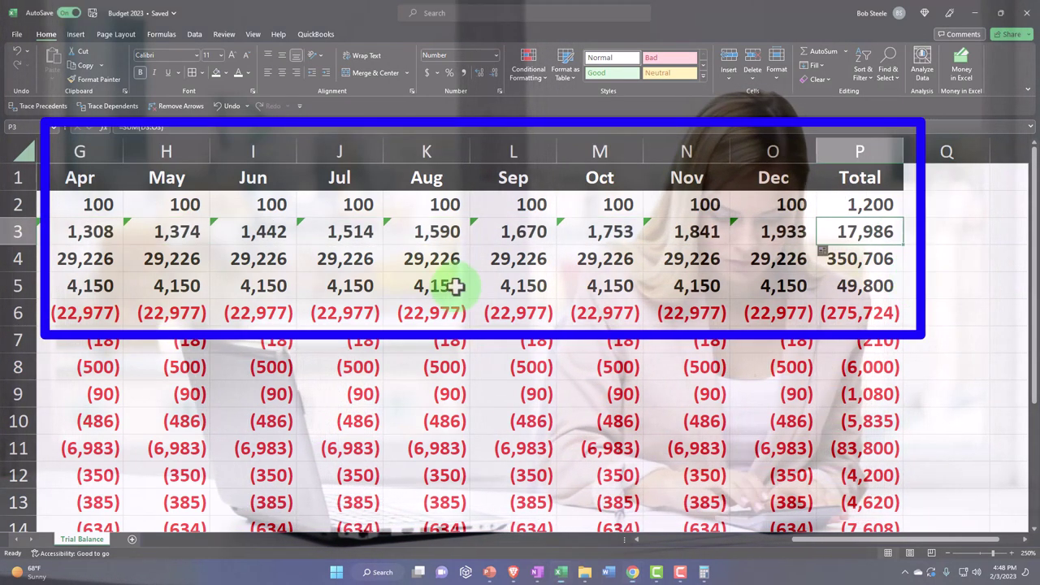
pyautogui.click(430, 264)
pyautogui.press('Left')
pyautogui.press('Left')
pyautogui.press('Left')
pyautogui.press('Left')
pyautogui.press('Left')
pyautogui.press('Left')
pyautogui.press('Left')
pyautogui.press('Left')
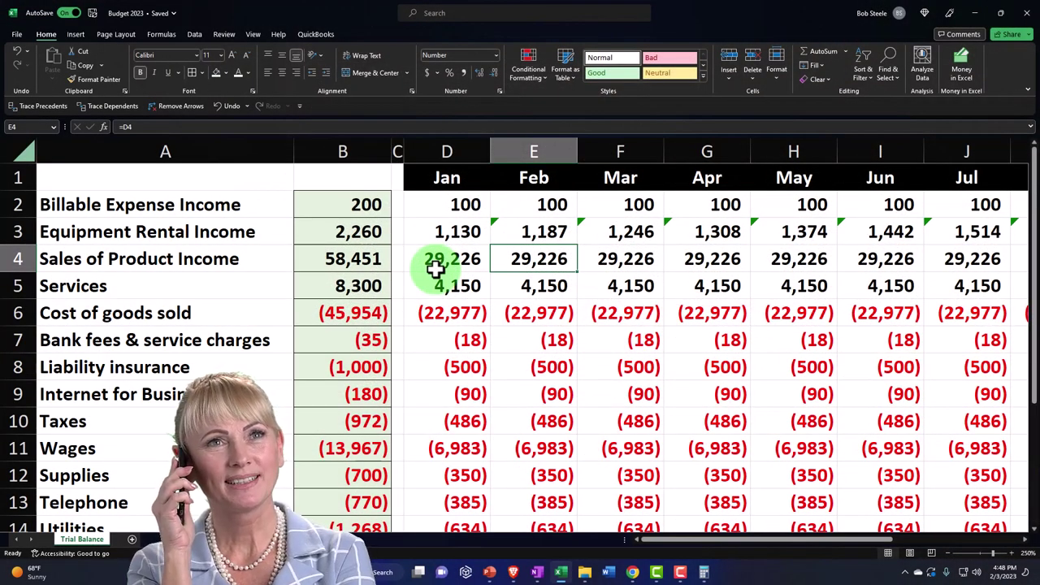
pyautogui.scroll(-1, 470, 378)
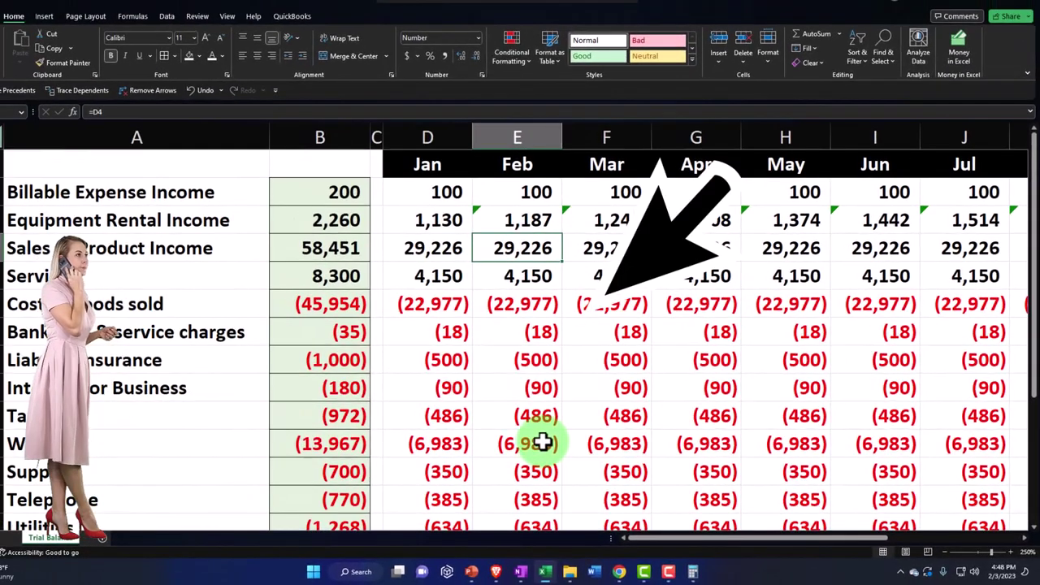
# Change Feb's Sales of Product Income formula to =D4*1.10.
pyautogui.doubleClick(535, 247)
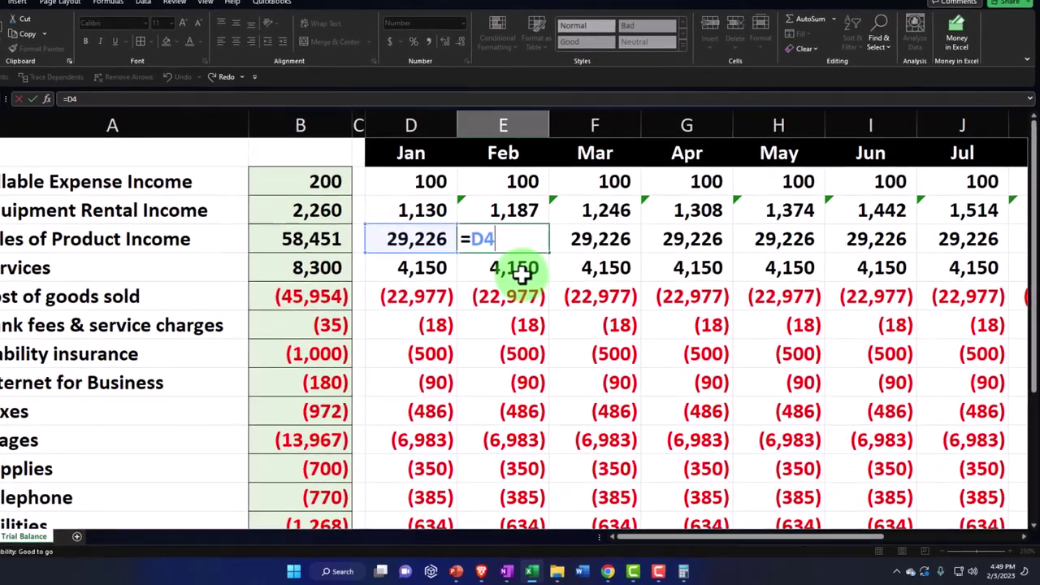
pyautogui.write('*1')
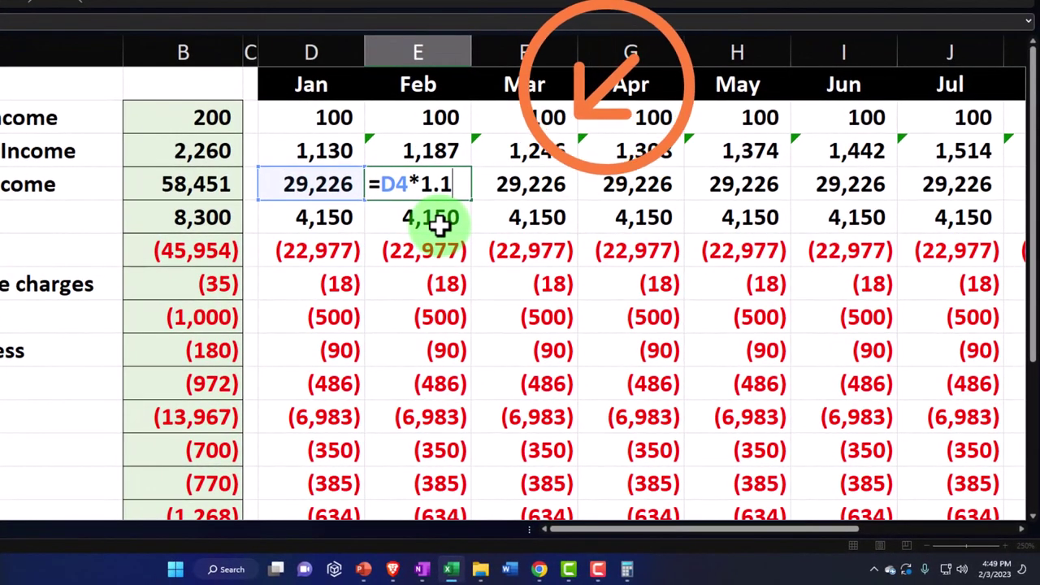
pyautogui.write('.10')
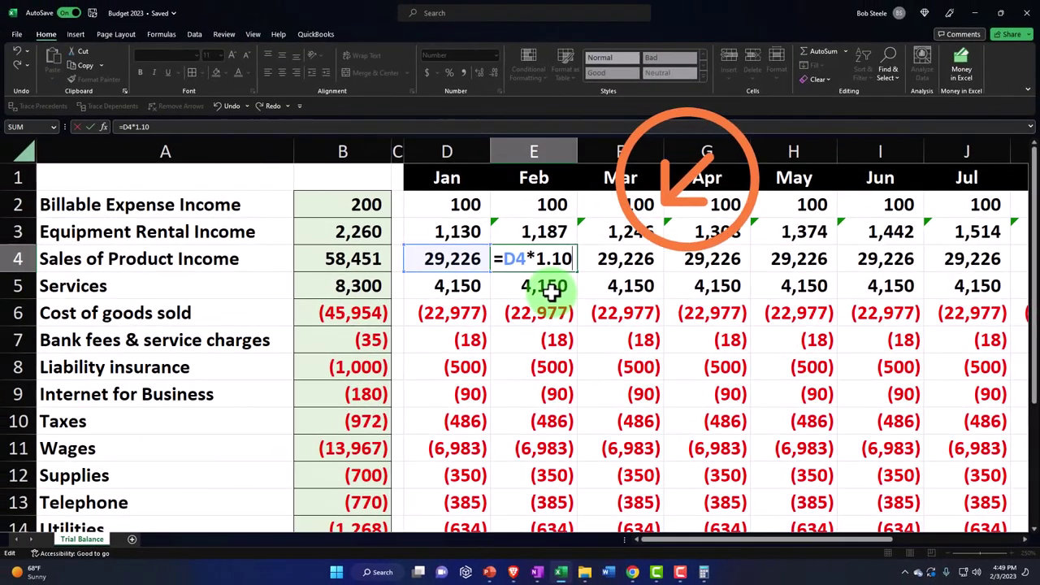
pyautogui.press('Return')
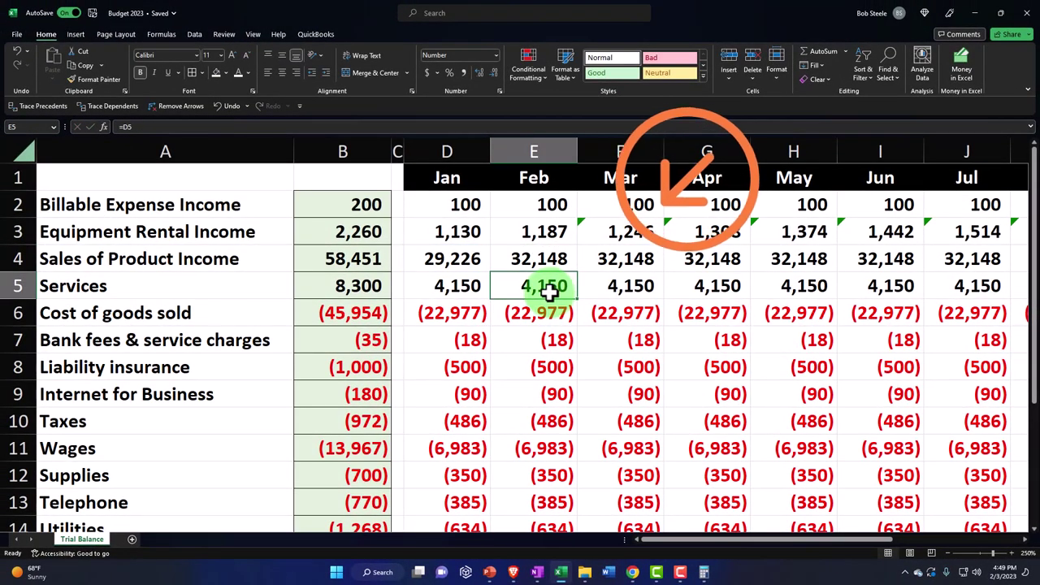
pyautogui.click(602, 260)
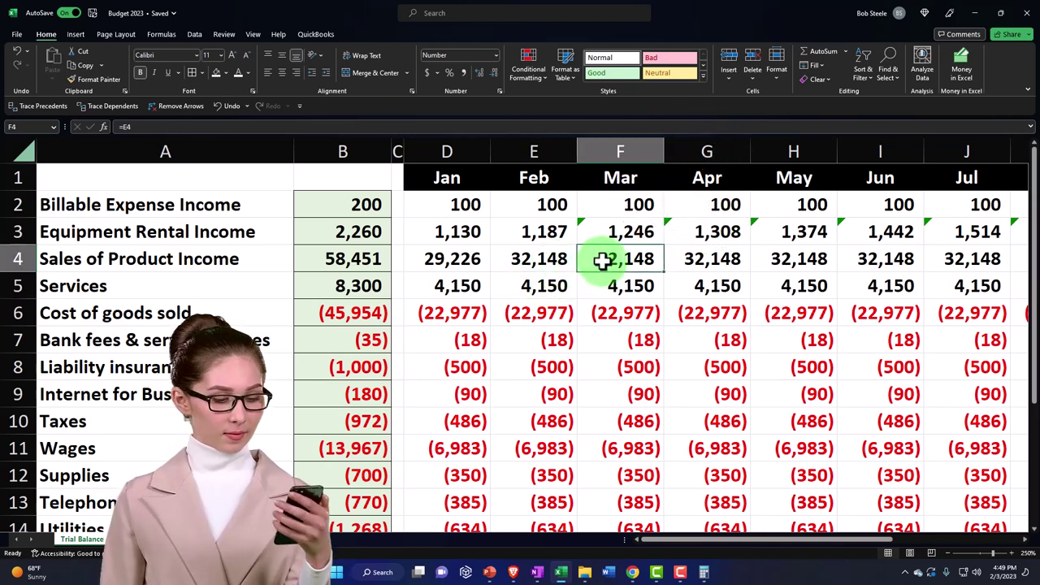
pyautogui.press('Right')
pyautogui.press('Right')
pyautogui.press('Left')
pyautogui.press('Left')
pyautogui.press('Left')
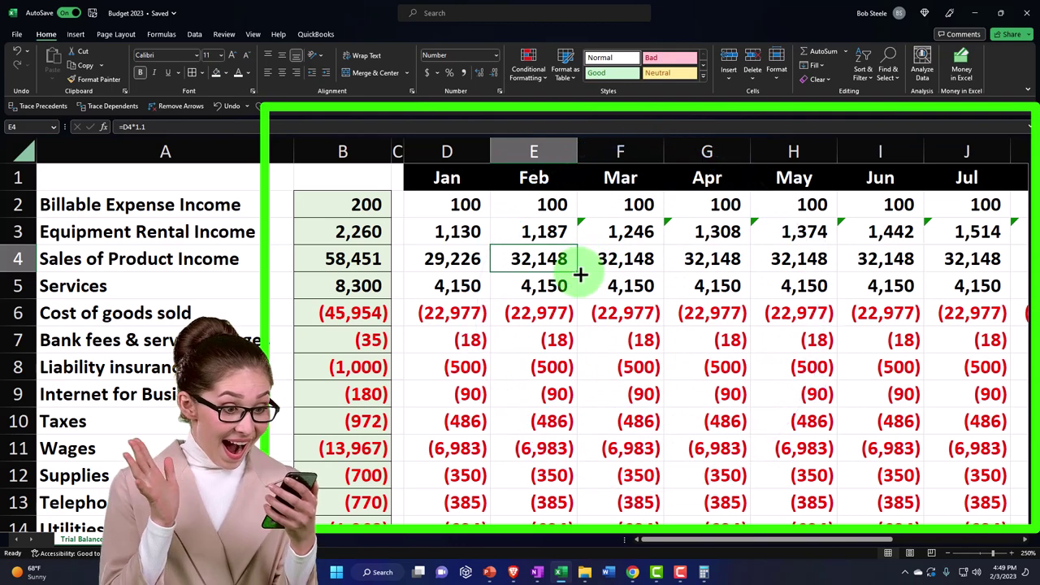
# Copy the 10% growth formula to December, check the 624,966 total, and save.
pyautogui.moveTo(580, 274); pyautogui.dragTo(892, 280)
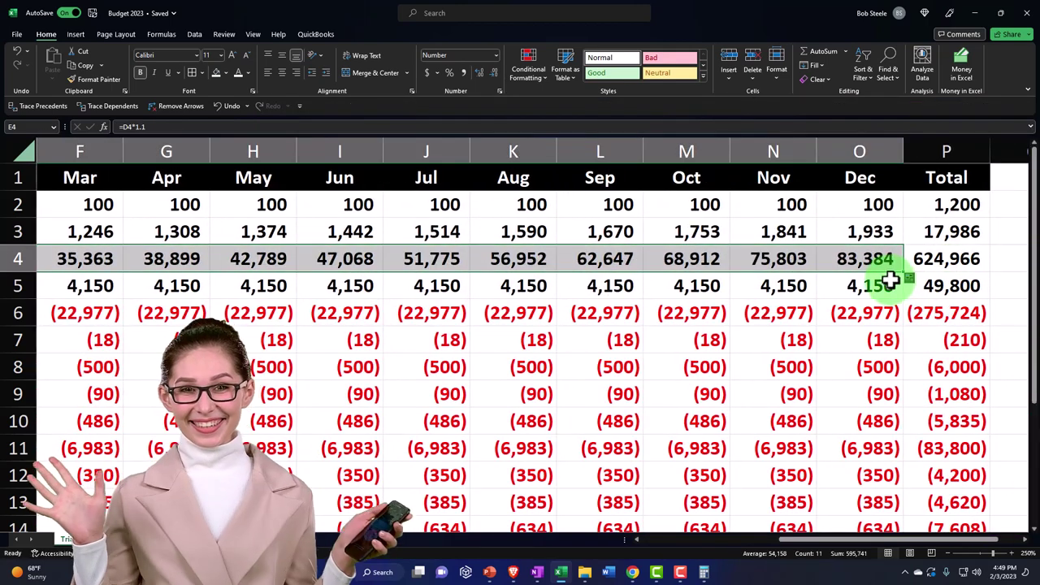
pyautogui.click(948, 292)
pyautogui.click(953, 260)
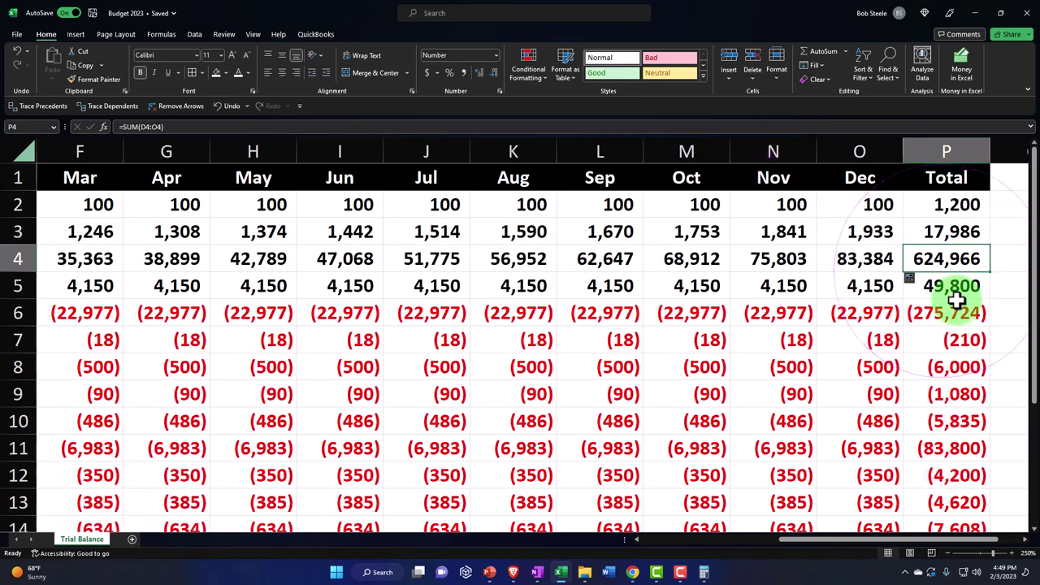
pyautogui.hotkey('alt', 'Tab')
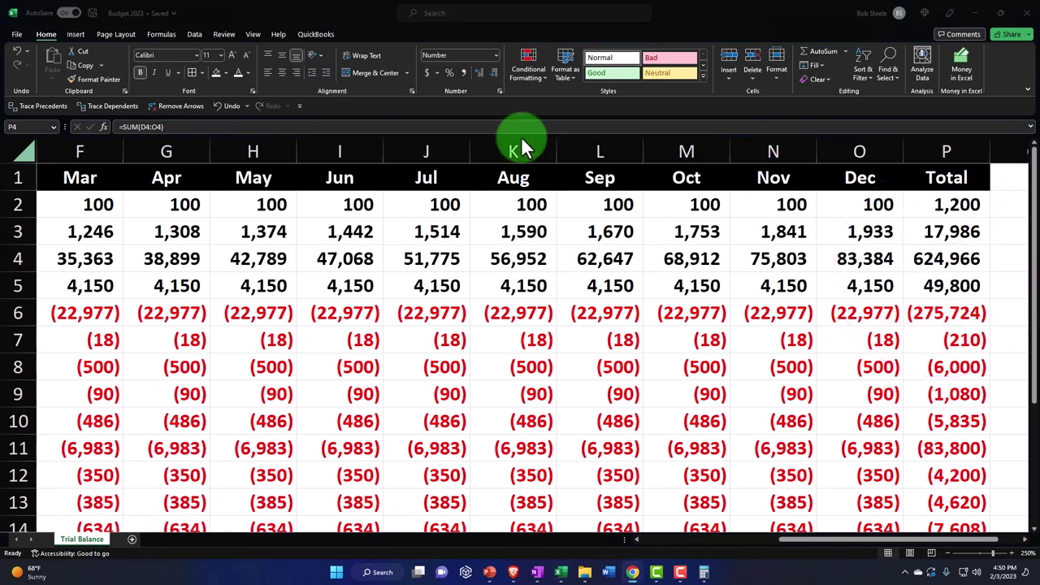
# Enter =D5+1000 in Feb's Services cell so it equals January plus 1,000.
pyautogui.click(347, 273)
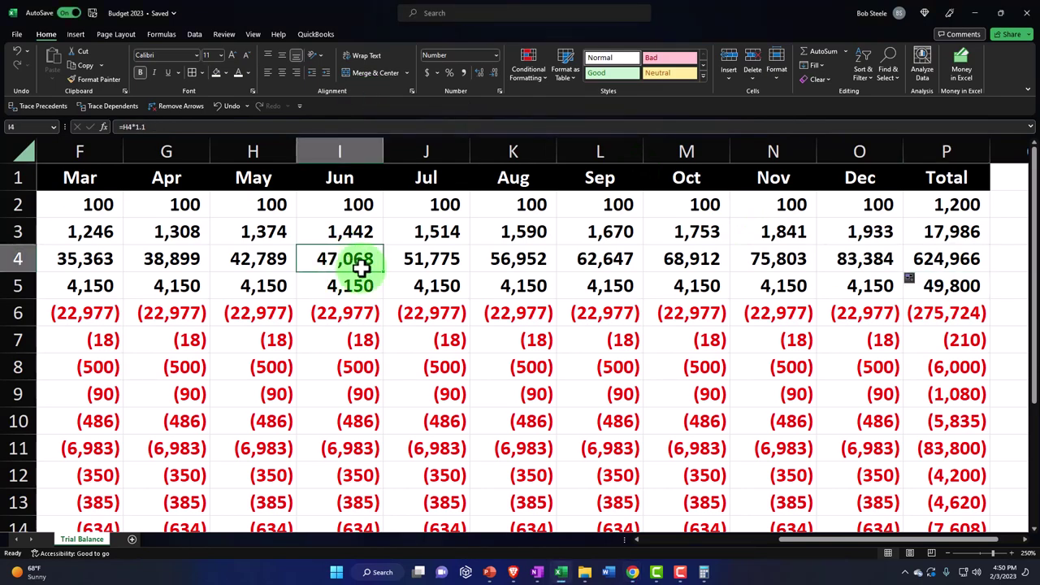
pyautogui.press('Left')
pyautogui.press('Left')
pyautogui.press('Left')
pyautogui.press('Left')
pyautogui.press('Left')
pyautogui.press('Left')
pyautogui.press('Left')
pyautogui.press('Left')
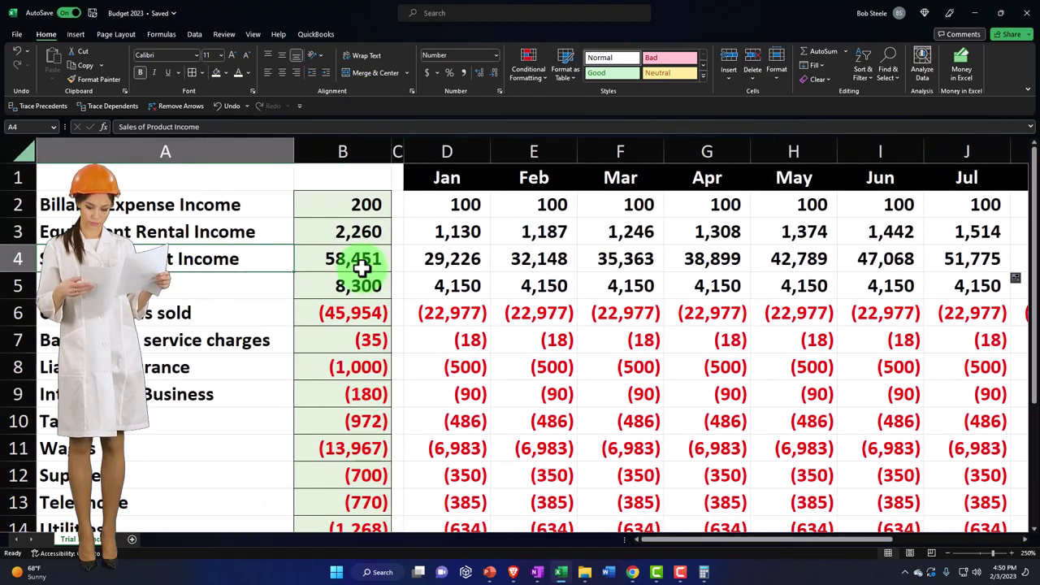
pyautogui.press('Down')
pyautogui.press('Down')
pyautogui.press('Right')
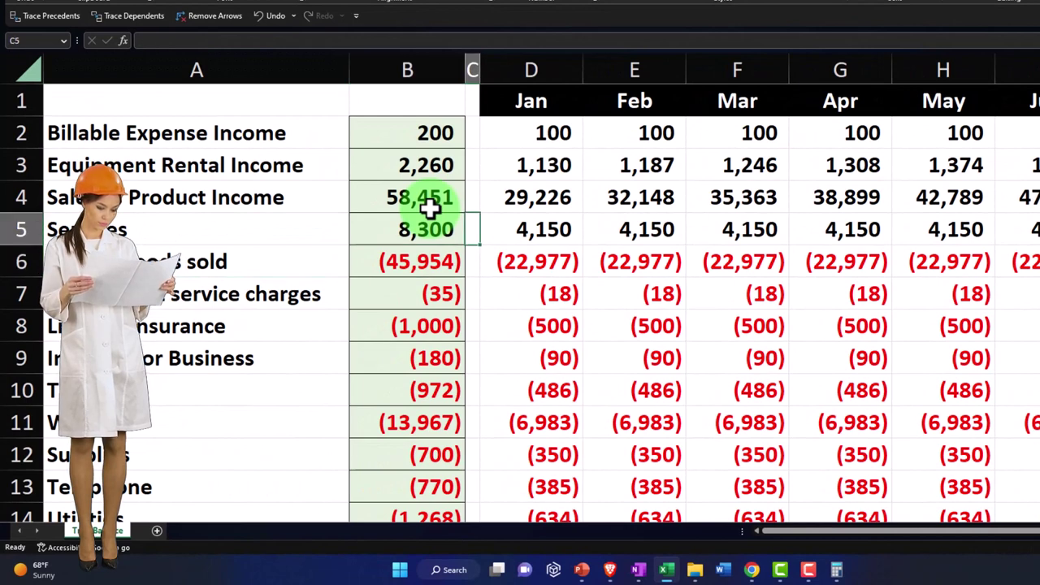
pyautogui.press('Right')
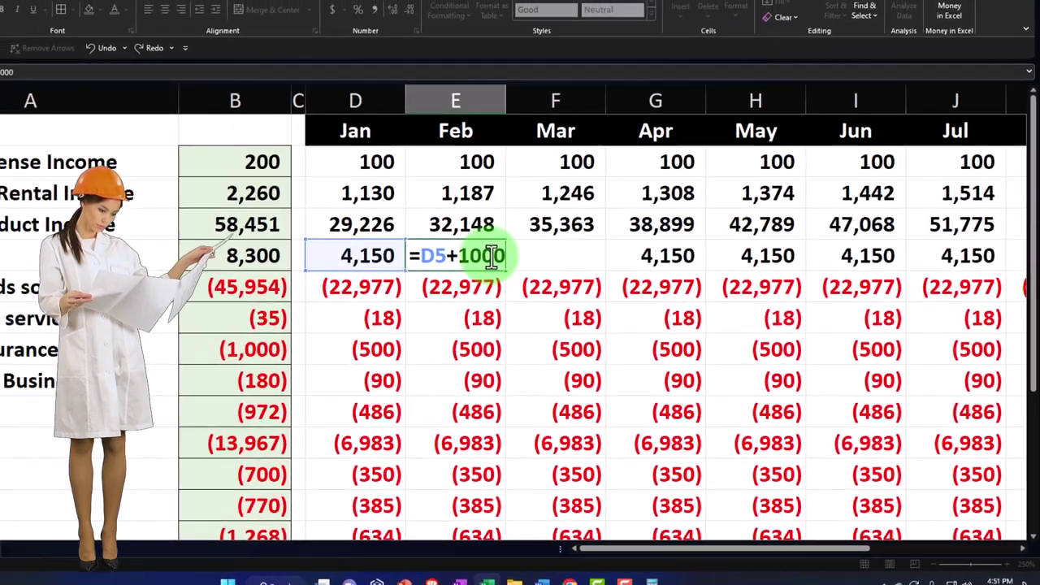
pyautogui.press('Return')
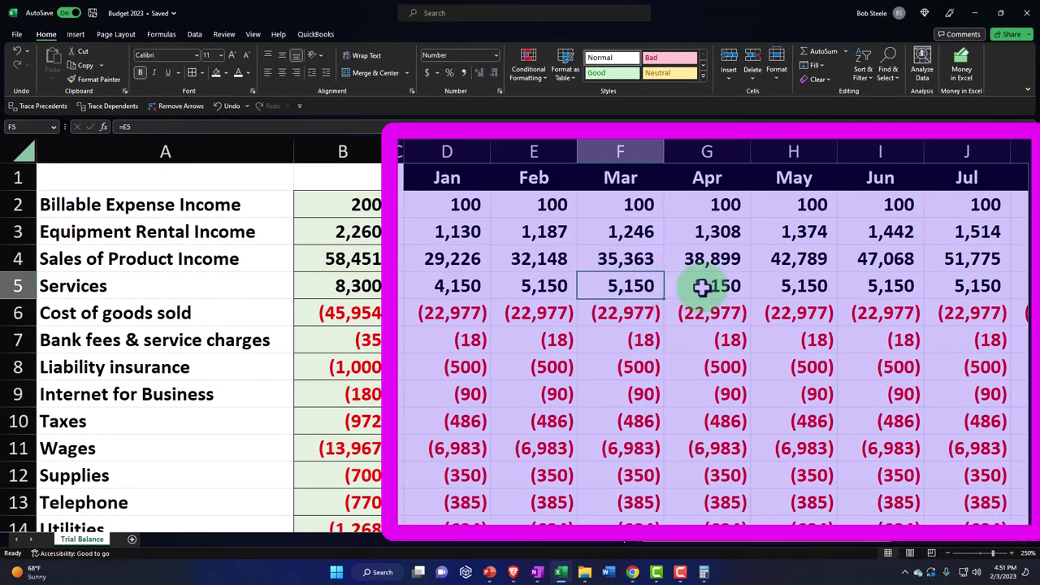
# Copy the plus-1,000 Services formula across through December, reaching 15,150.
pyautogui.press('Return')
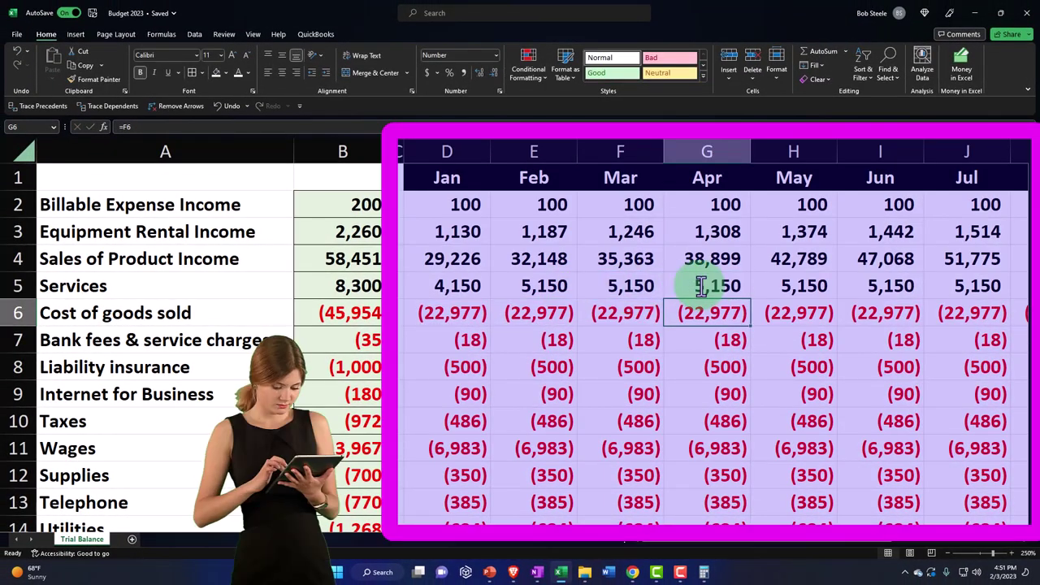
pyautogui.click(558, 285)
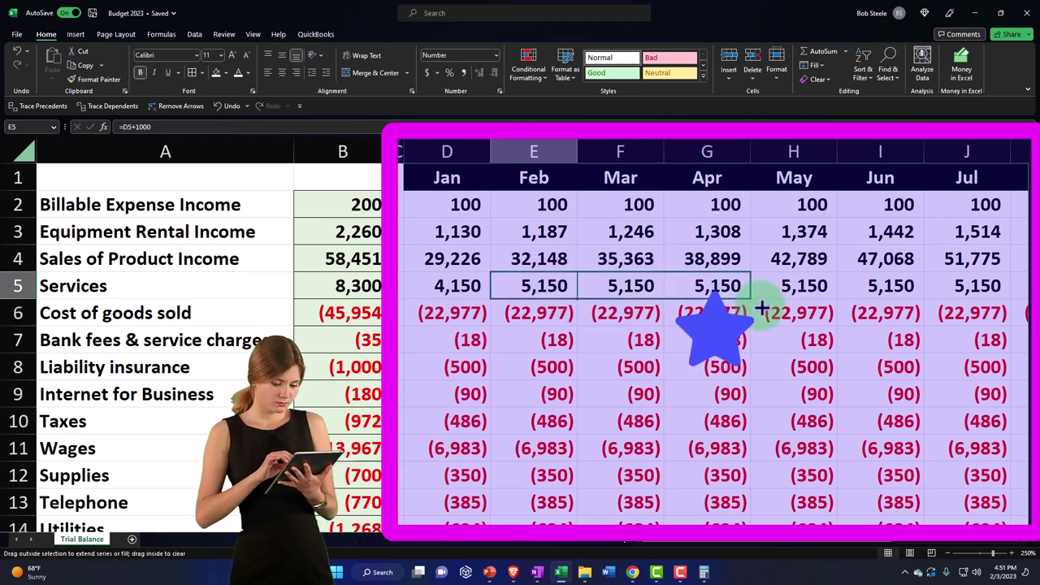
pyautogui.moveTo(1027, 312); pyautogui.dragTo(1020, 308)
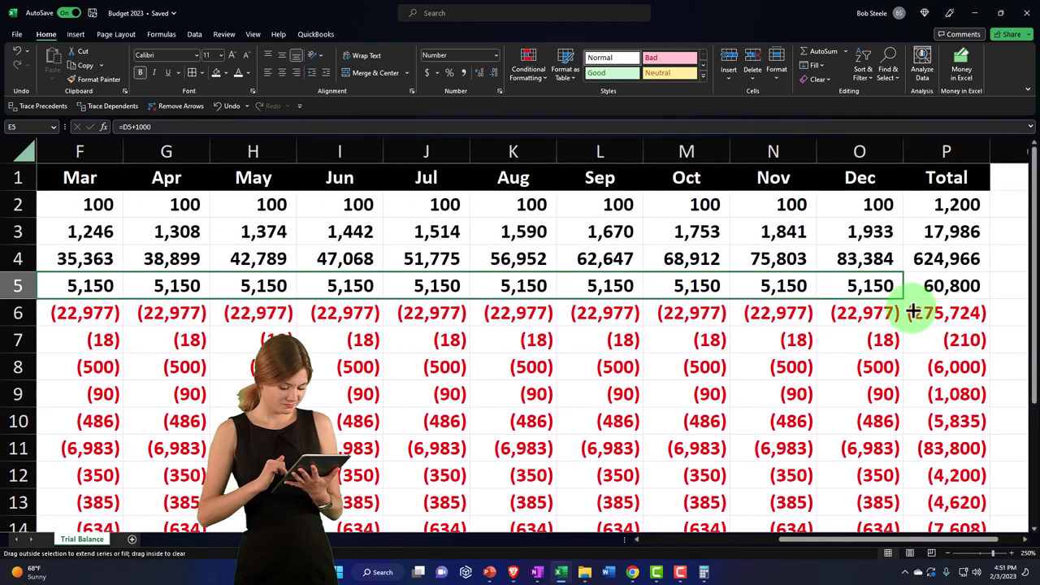
pyautogui.moveTo(911, 311); pyautogui.dragTo(911, 310)
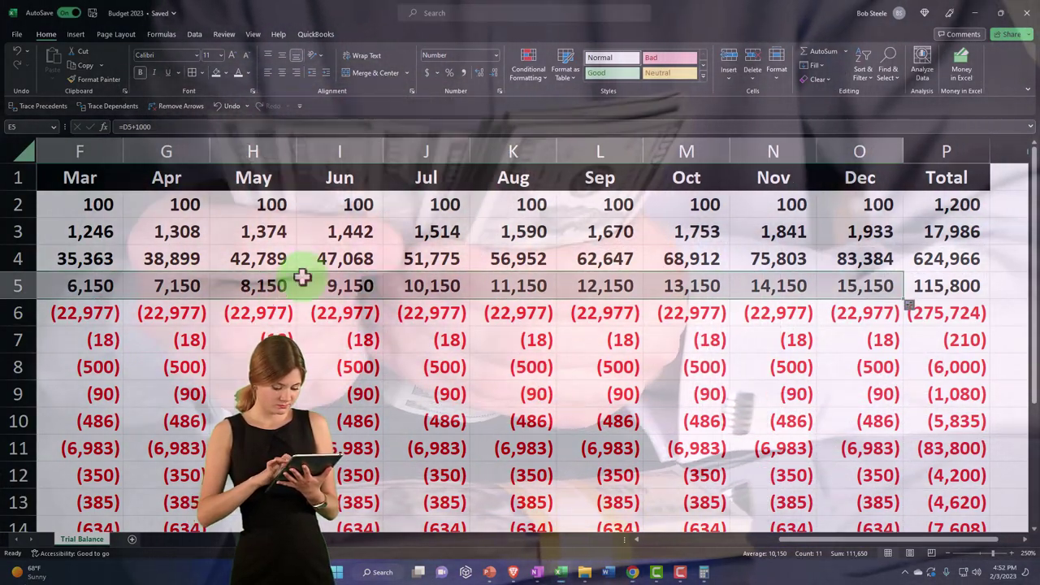
pyautogui.click(274, 314)
pyautogui.press('Left')
pyautogui.press('Home')
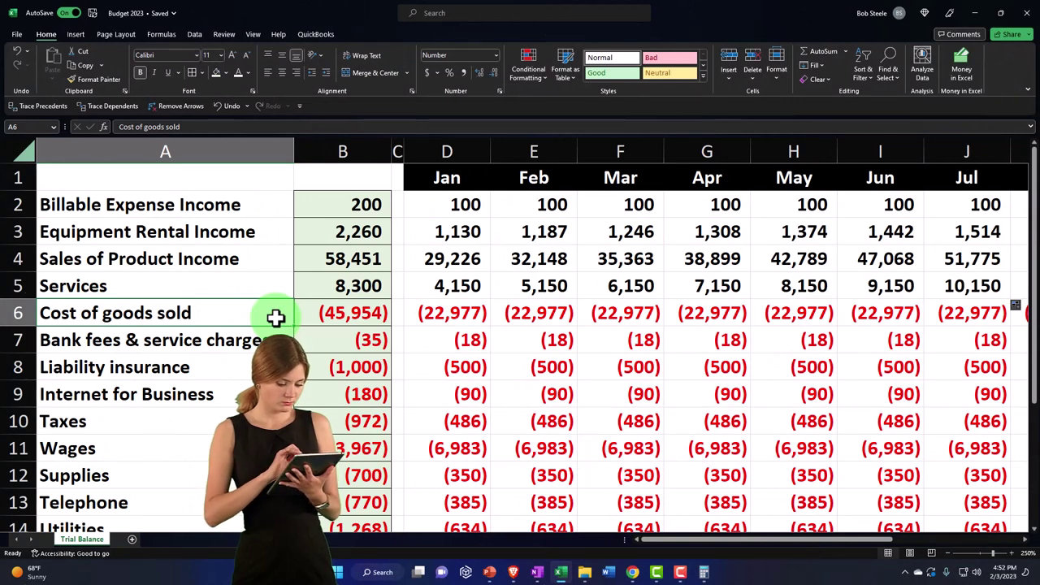
pyautogui.press('Right')
pyautogui.press('Right')
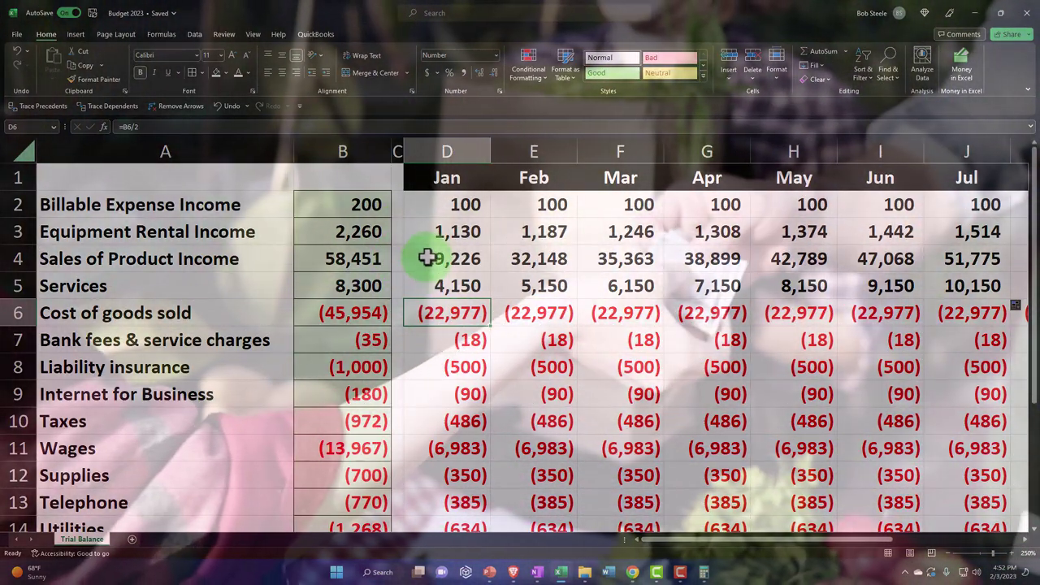
# Review Feb's sales and cost of goods sold formulas, then place Windows Calculator over the sheet.
pyautogui.click(536, 257)
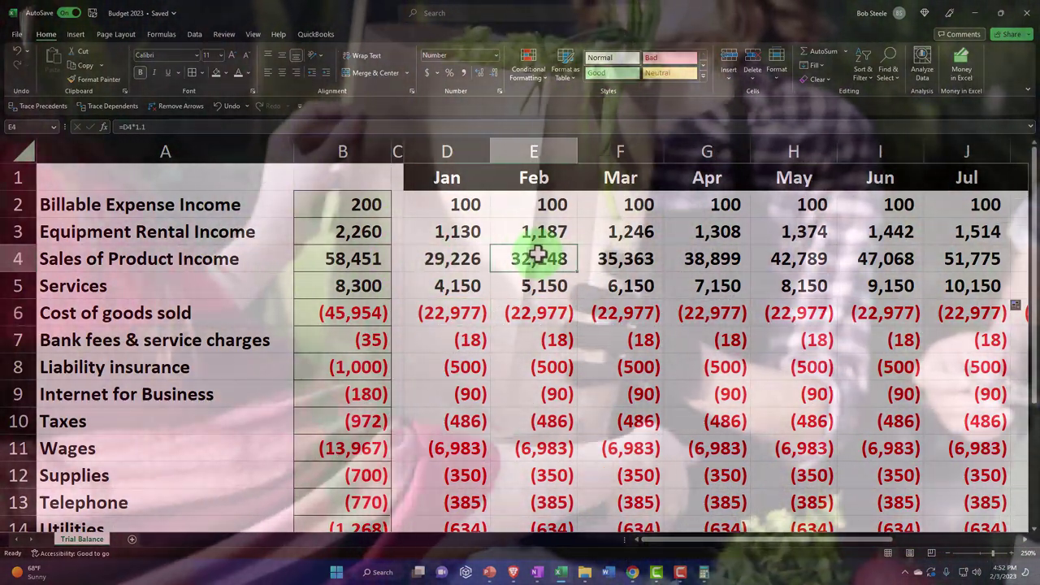
pyautogui.doubleClick(537, 256)
pyautogui.press('Return')
pyautogui.click(536, 314)
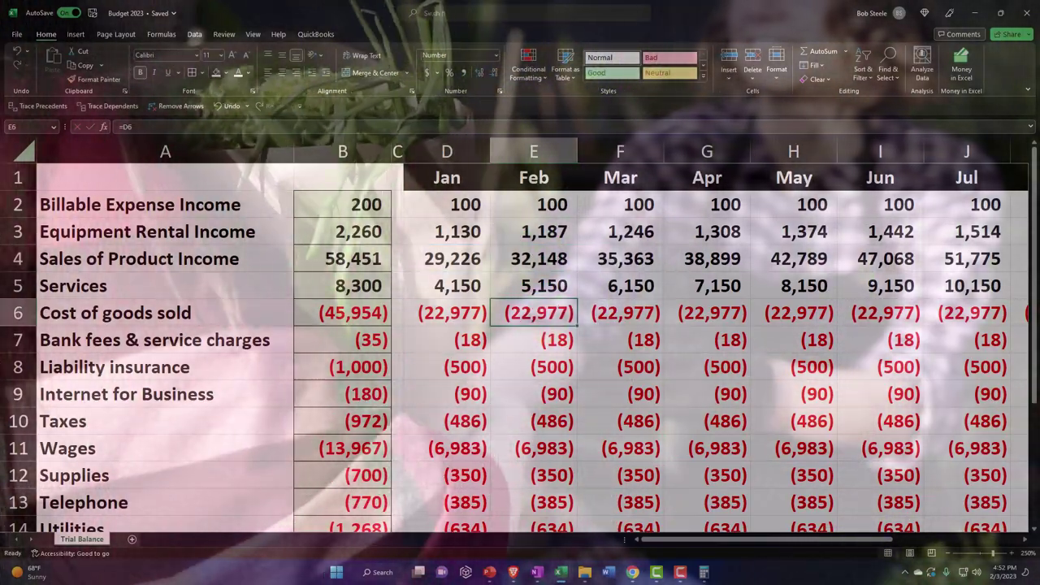
pyautogui.click(704, 572)
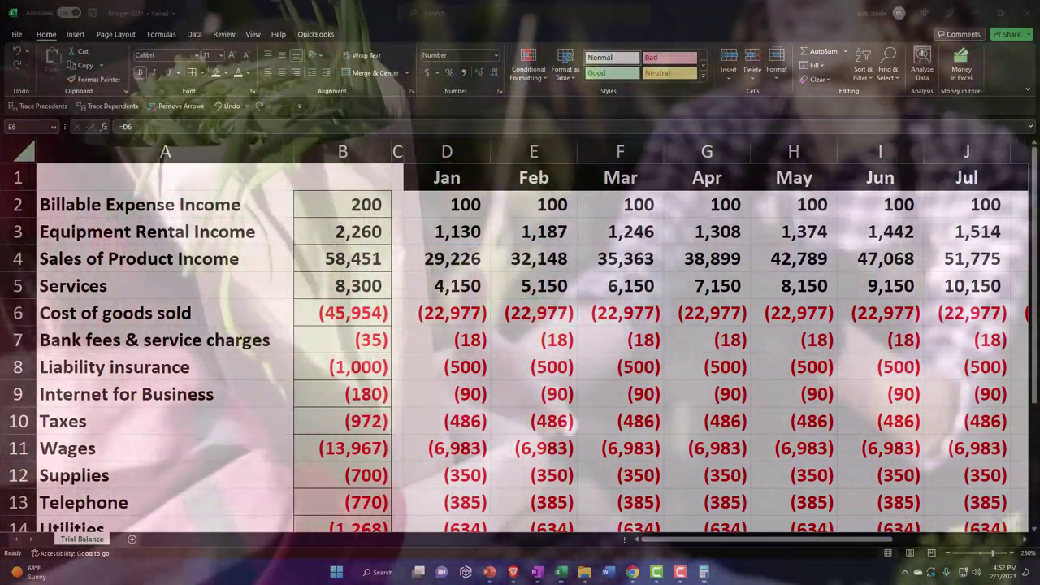
pyautogui.moveTo(735, 298); pyautogui.dragTo(621, 345)
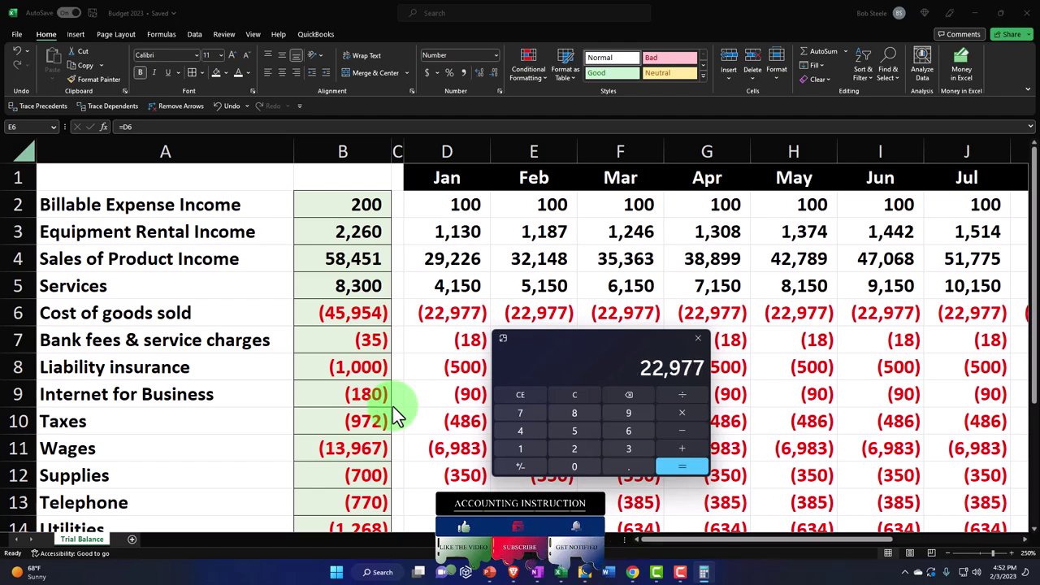
# Try Feb's cost of goods sold as a share of sales, ending with =E4*0.73767.
pyautogui.write('31148')
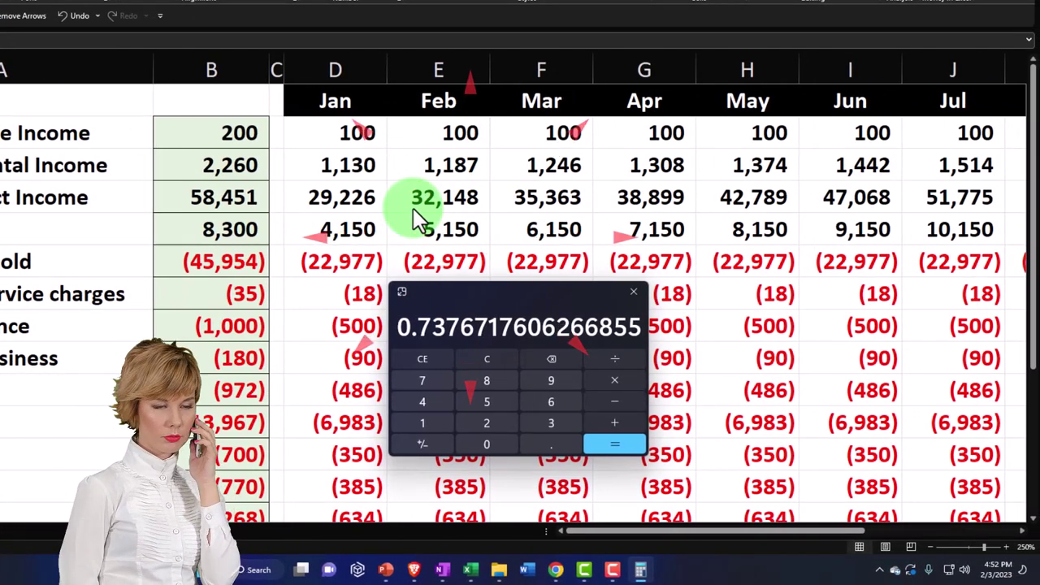
pyautogui.click(445, 258)
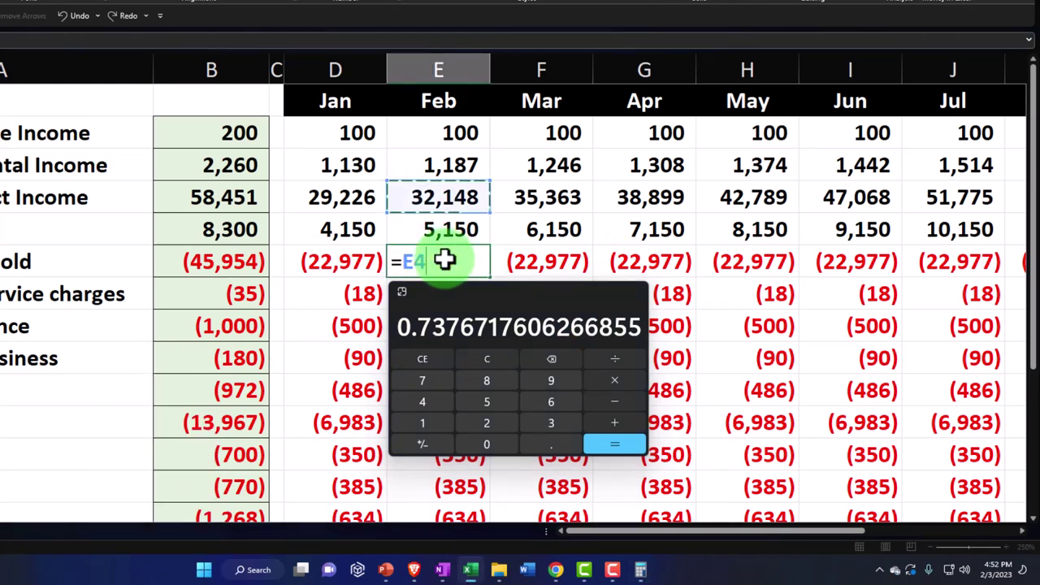
pyautogui.write('=E4')
pyautogui.write('*.737')
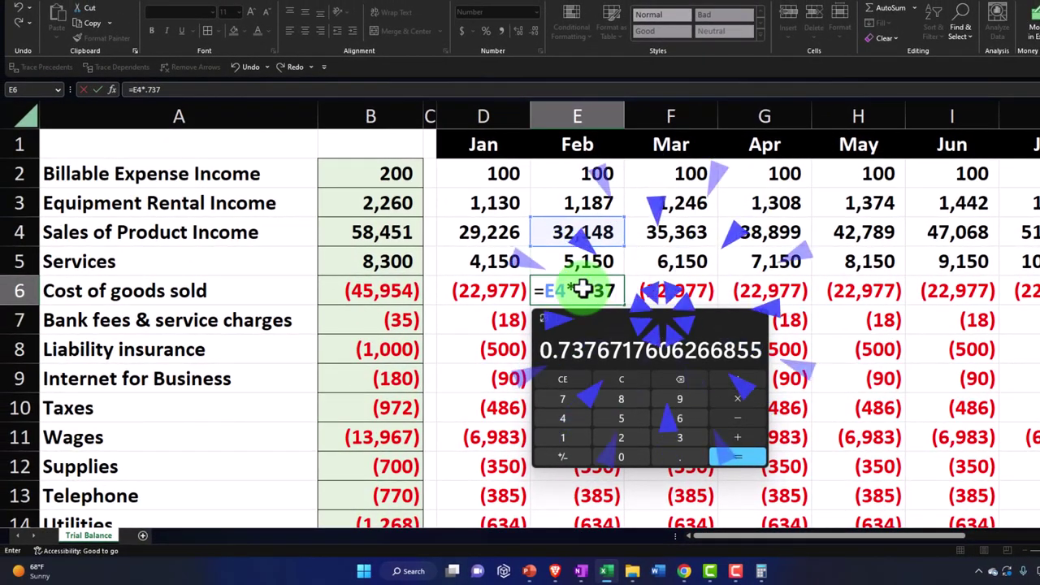
pyautogui.write('67')
pyautogui.press('Return')
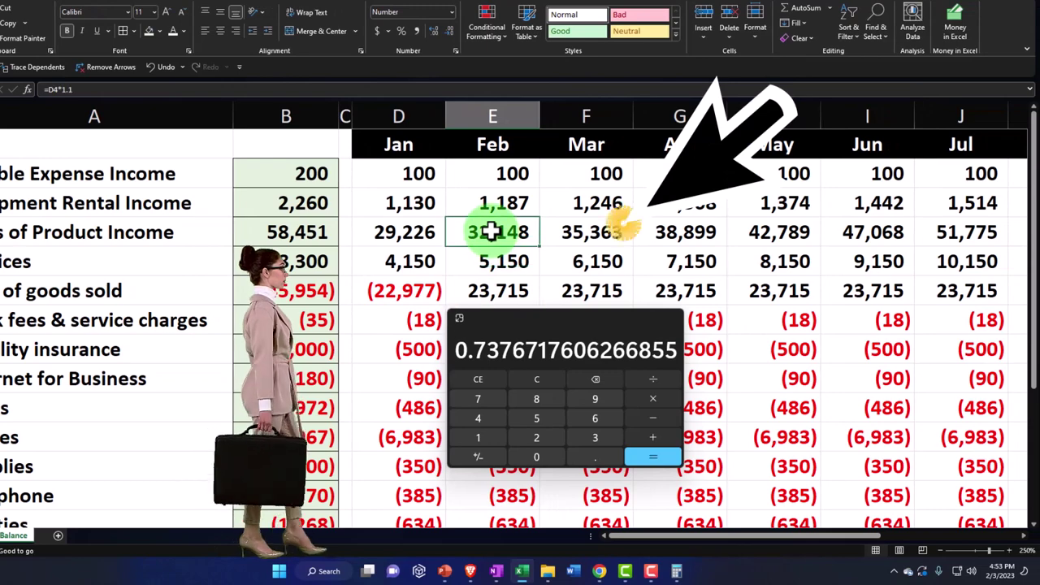
pyautogui.doubleClick(491, 232)
pyautogui.press('Return')
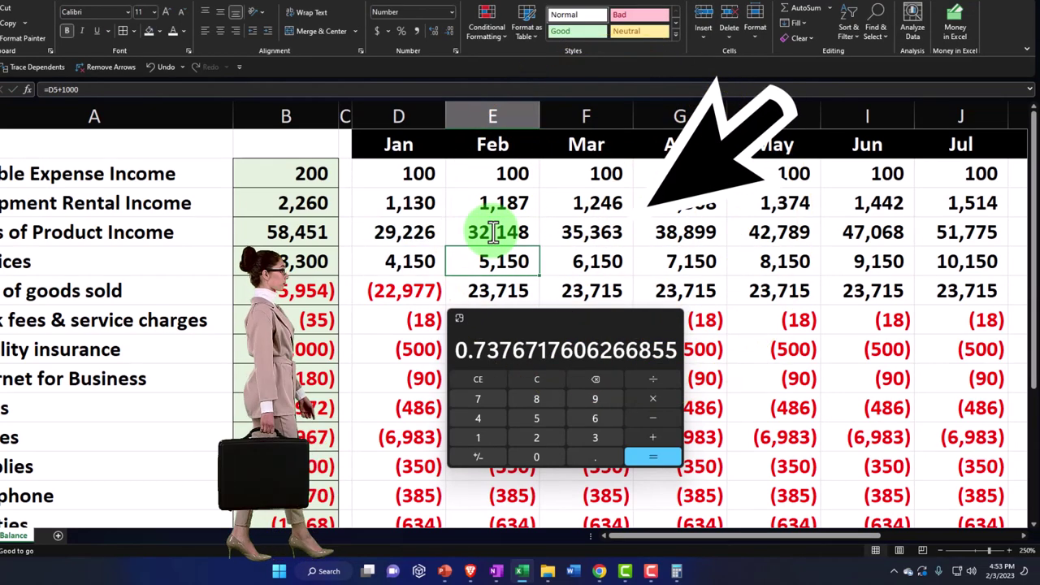
pyautogui.click(488, 291)
pyautogui.write('=E4*0.73767')
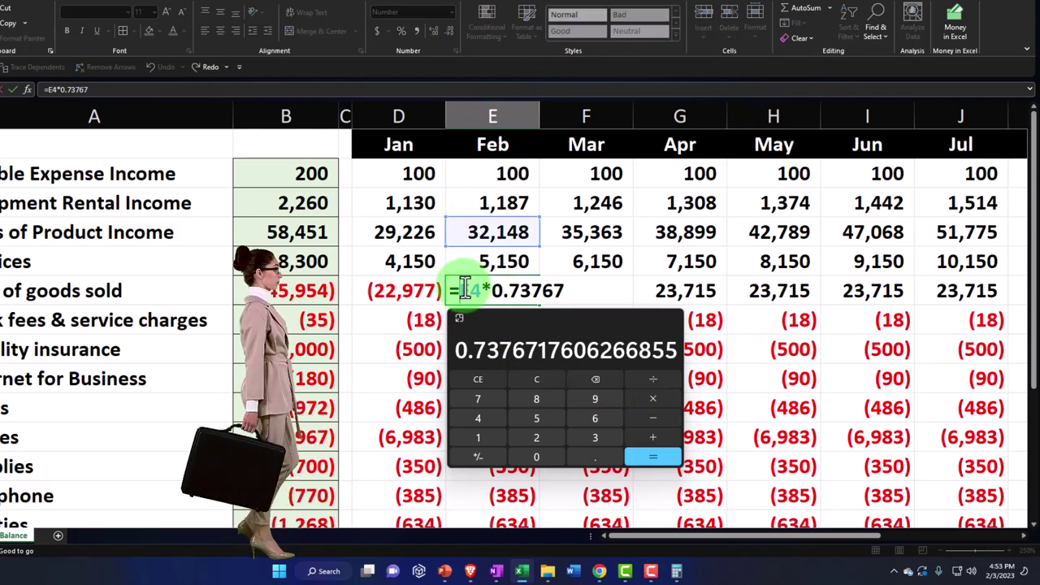
pyautogui.press('Return')
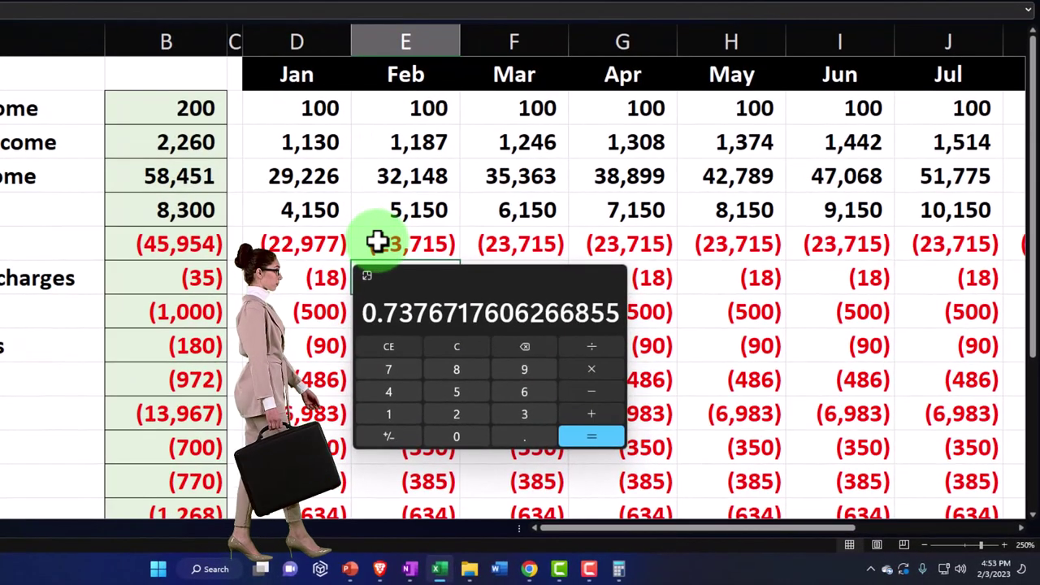
# Change Feb's cost of goods sold to =D6*1.1, (25,275), and compute 25275/32148 in Calculator.
pyautogui.doubleClick(376, 242)
pyautogui.write('-')
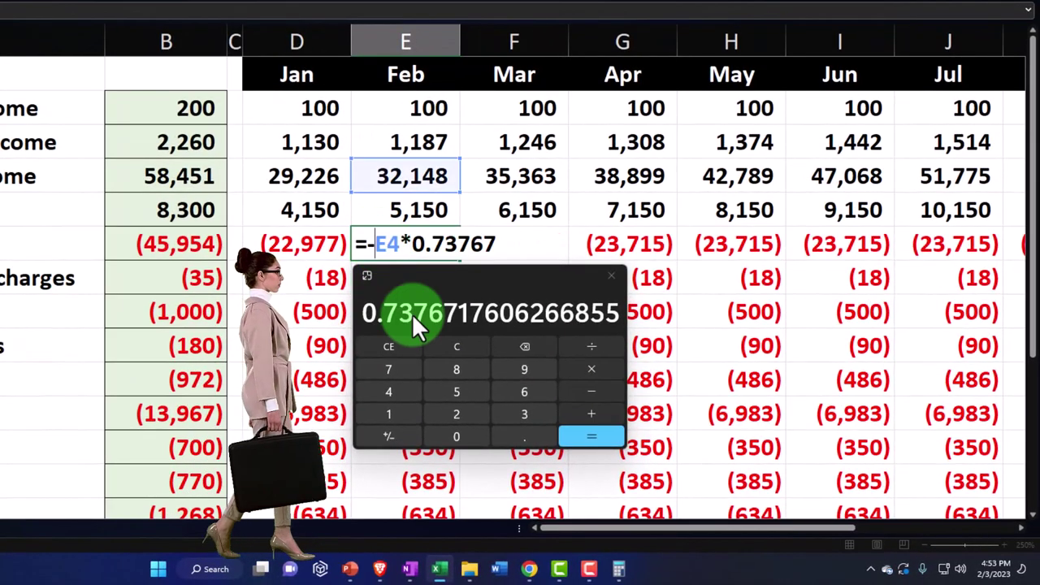
pyautogui.press('BackSpace')
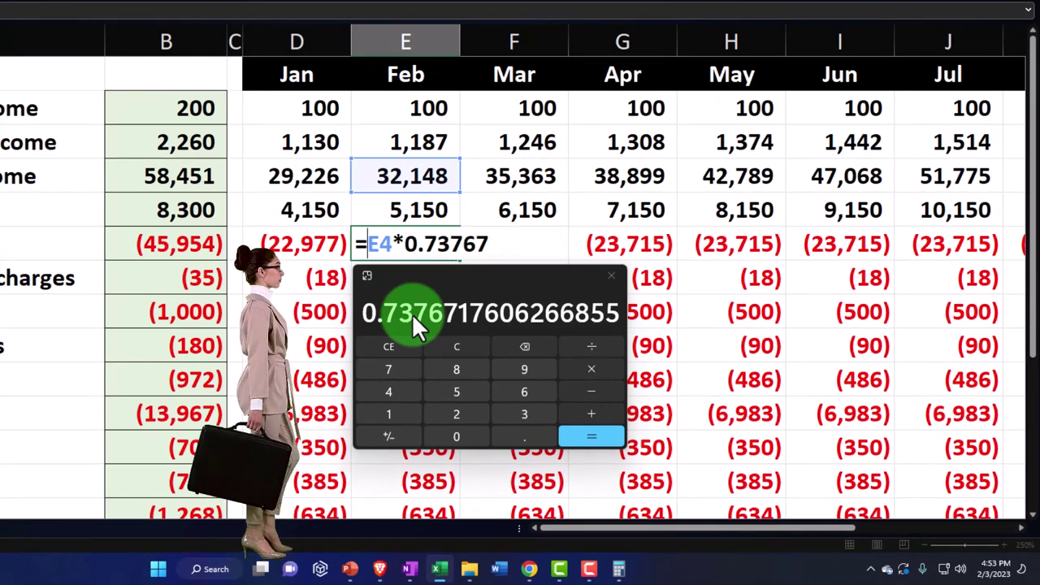
pyautogui.press('BackSpace')
pyautogui.press('BackSpace')
pyautogui.press('BackSpace')
pyautogui.press('BackSpace')
pyautogui.press('BackSpace')
pyautogui.press('BackSpace')
pyautogui.press('BackSpace')
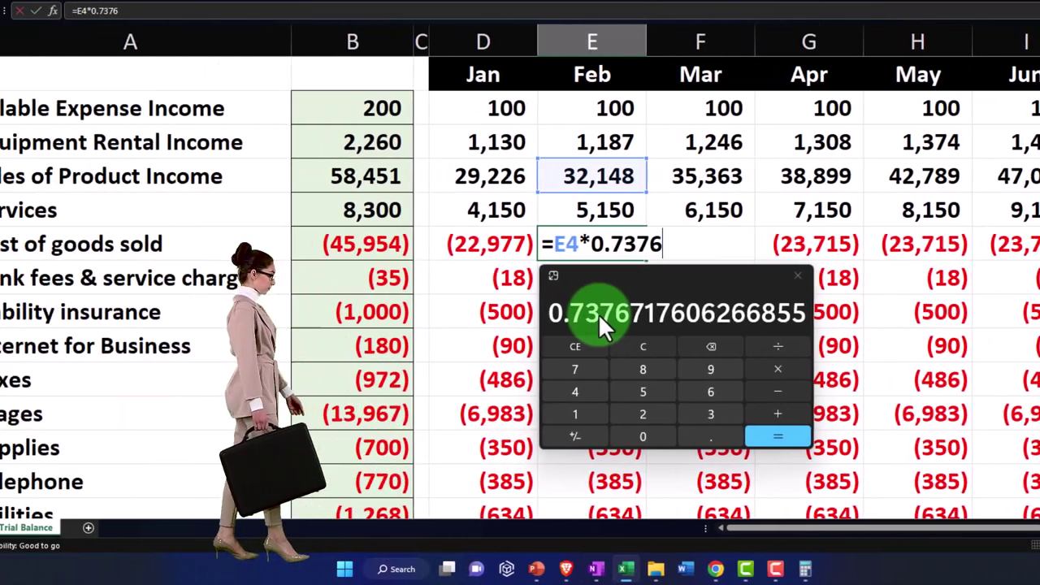
pyautogui.press('BackSpace')
pyautogui.press('BackSpace')
pyautogui.press('BackSpace')
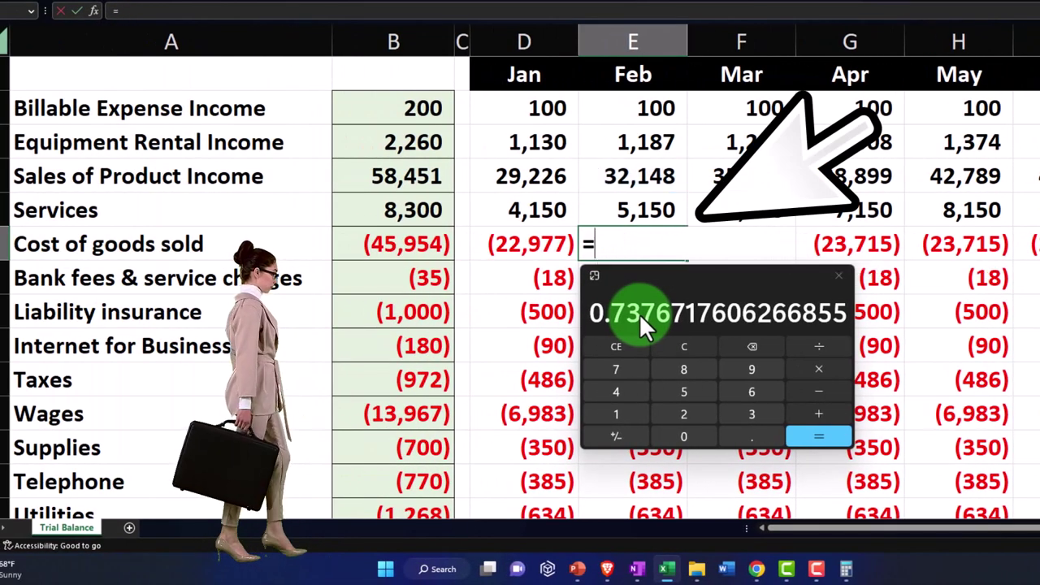
pyautogui.click(530, 243)
pyautogui.write('*')
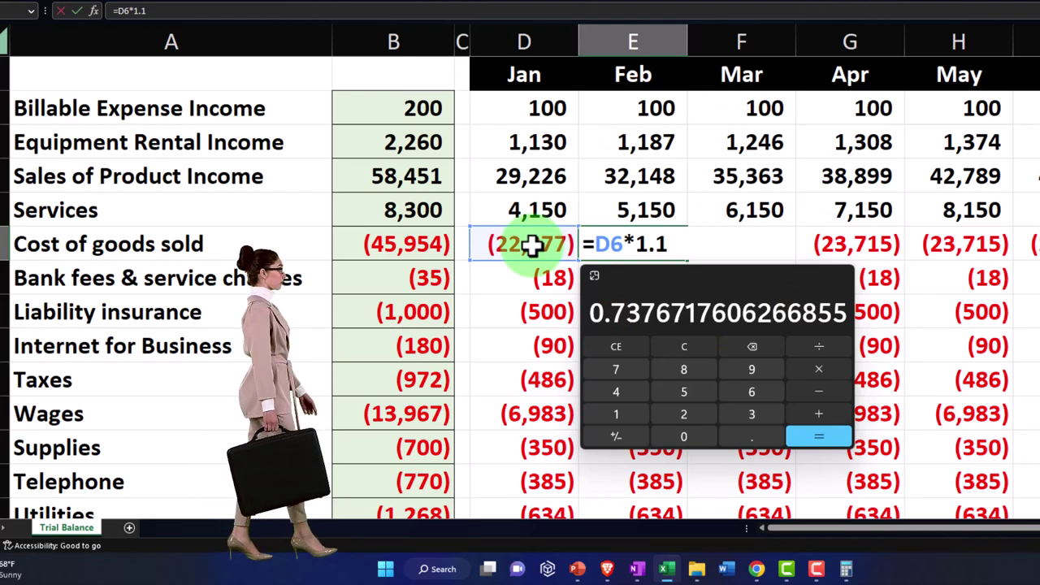
pyautogui.press('Return')
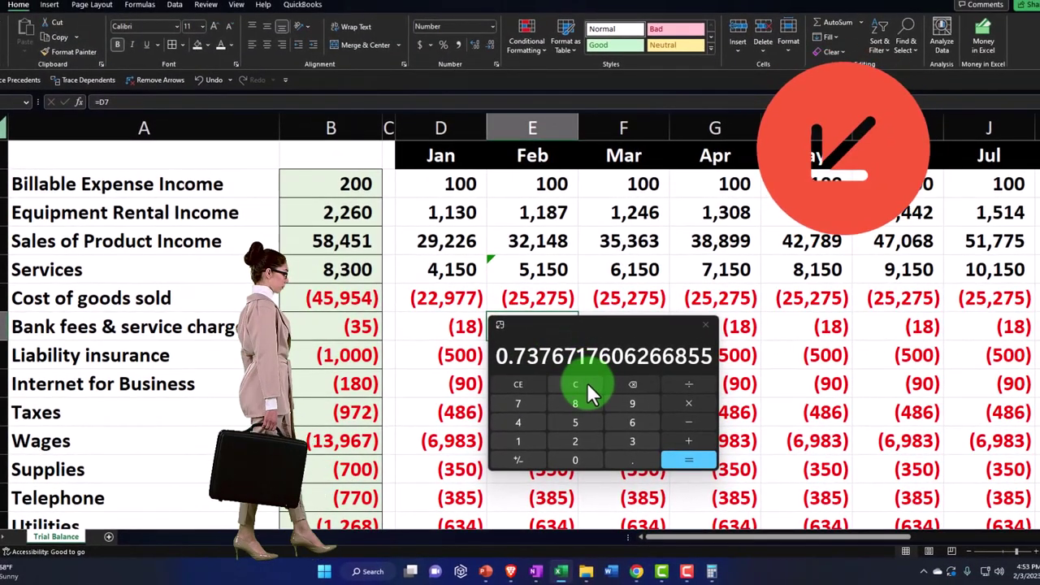
pyautogui.click(588, 387)
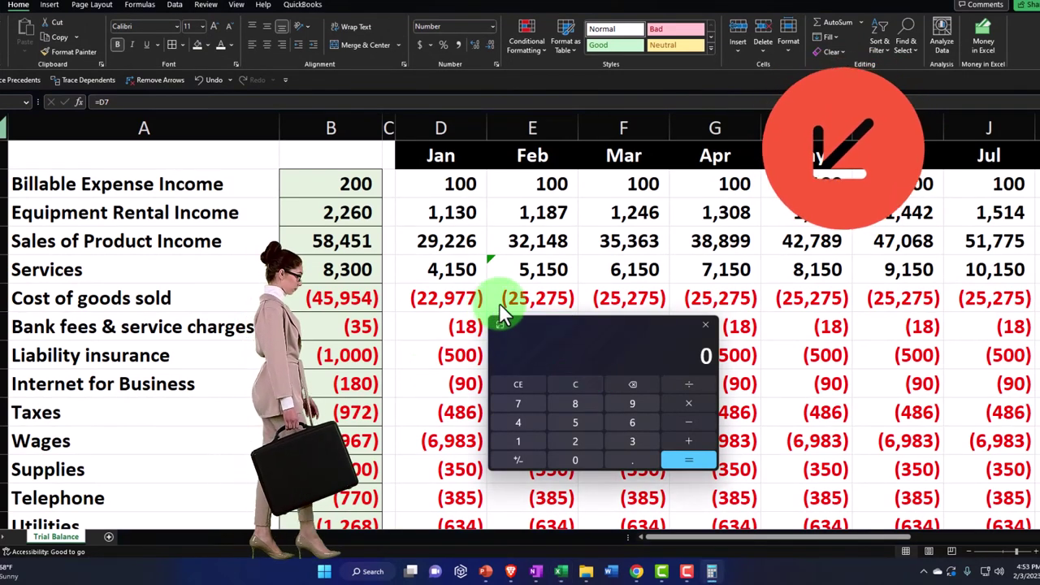
pyautogui.write('25275')
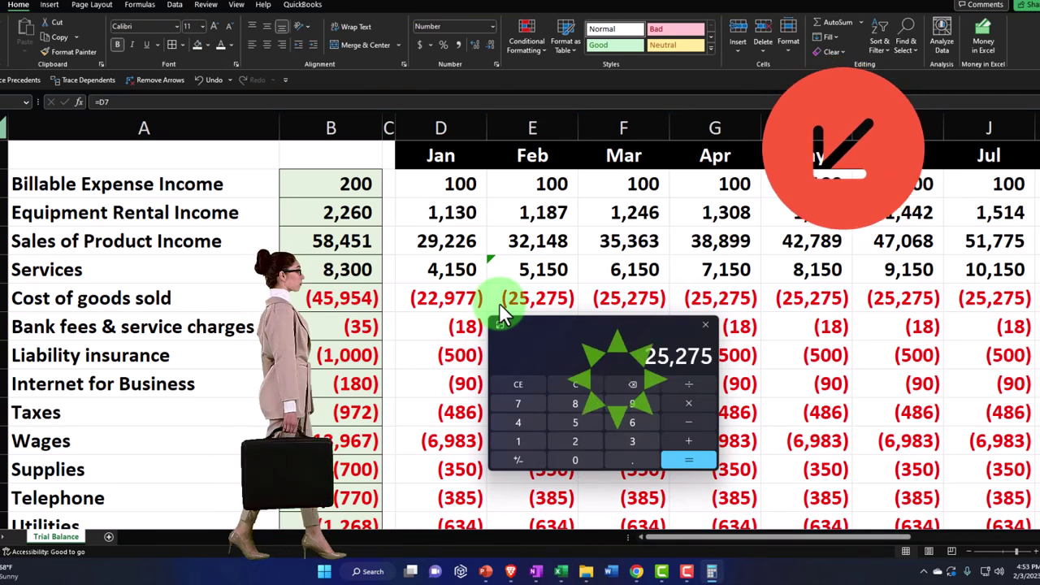
pyautogui.write('/32148')
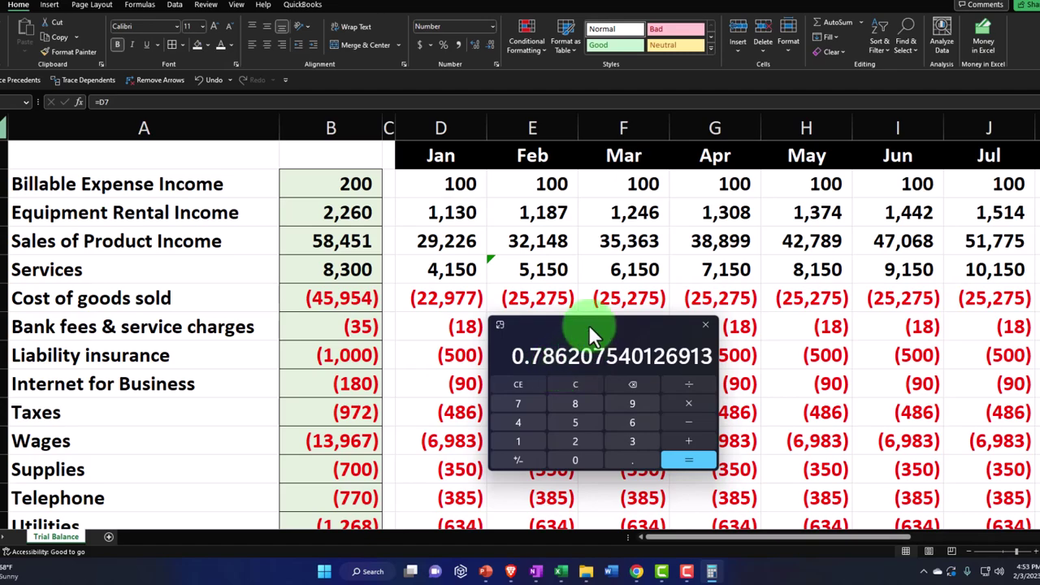
# Fill the 10% cost of goods sold growth through Dec (65,556), check it, and close Calculator.
pyautogui.moveTo(589, 329); pyautogui.dragTo(591, 379)
pyautogui.click(562, 299)
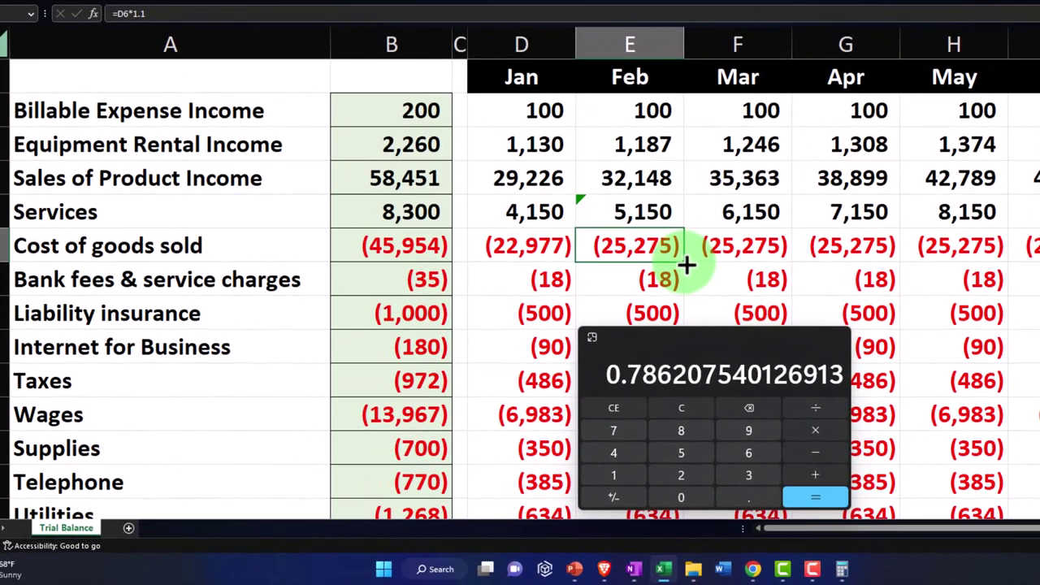
pyautogui.moveTo(577, 312); pyautogui.dragTo(918, 298)
pyautogui.moveTo(1034, 245); pyautogui.dragTo(991, 274)
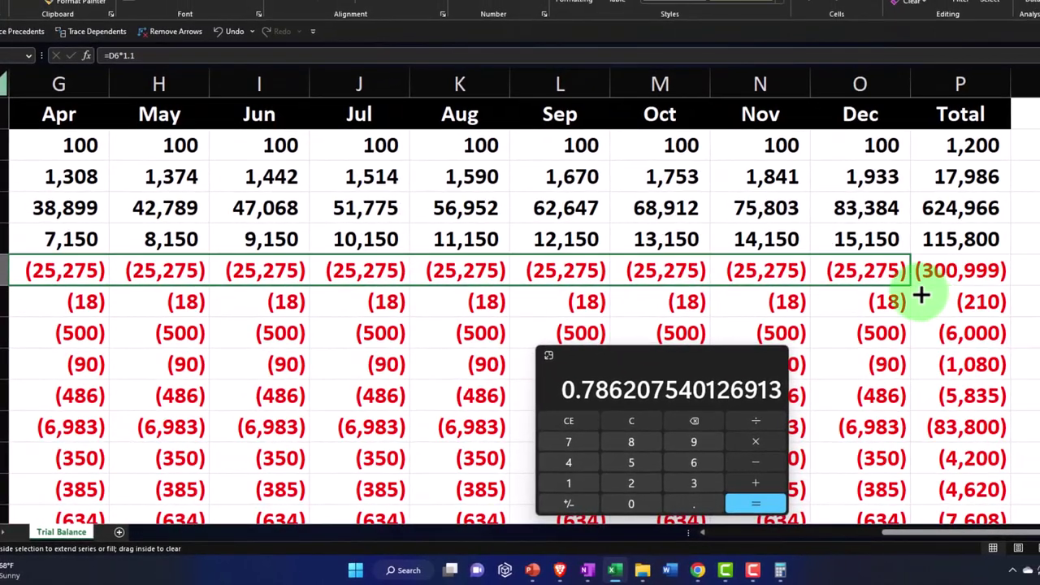
pyautogui.moveTo(920, 297); pyautogui.dragTo(852, 302)
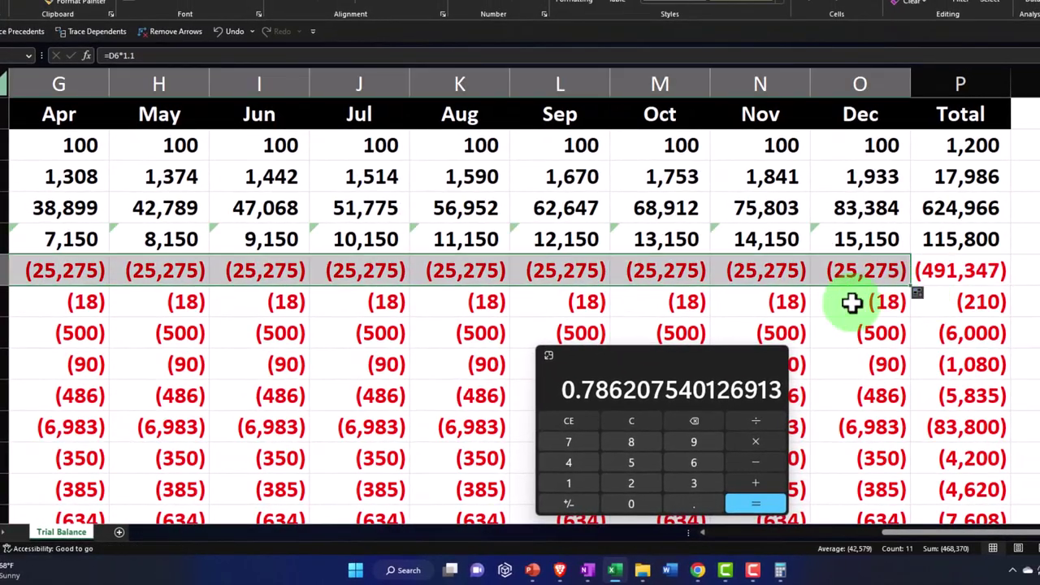
pyautogui.moveTo(686, 361); pyautogui.dragTo(829, 313)
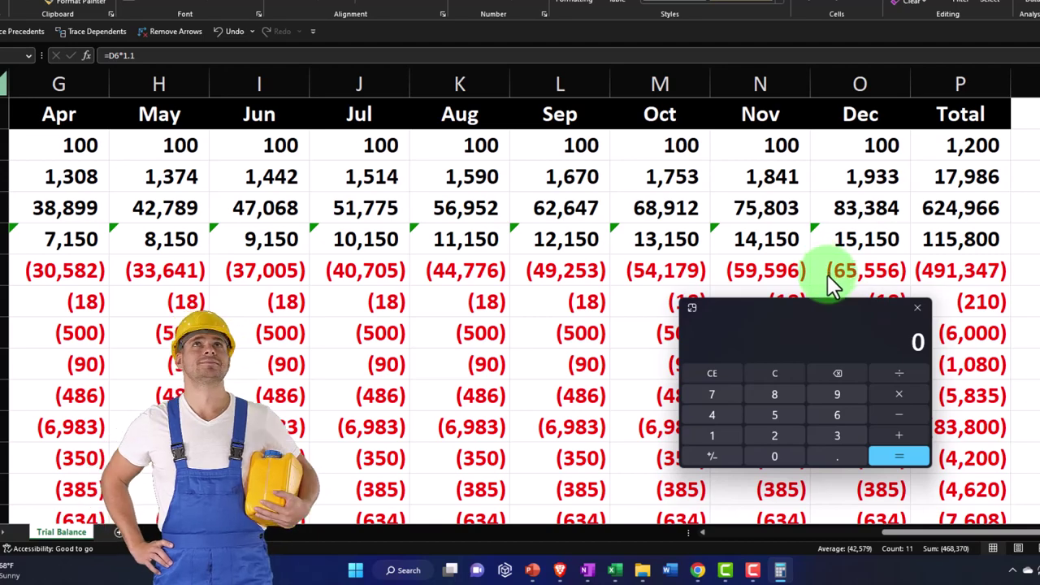
pyautogui.write('65,5')
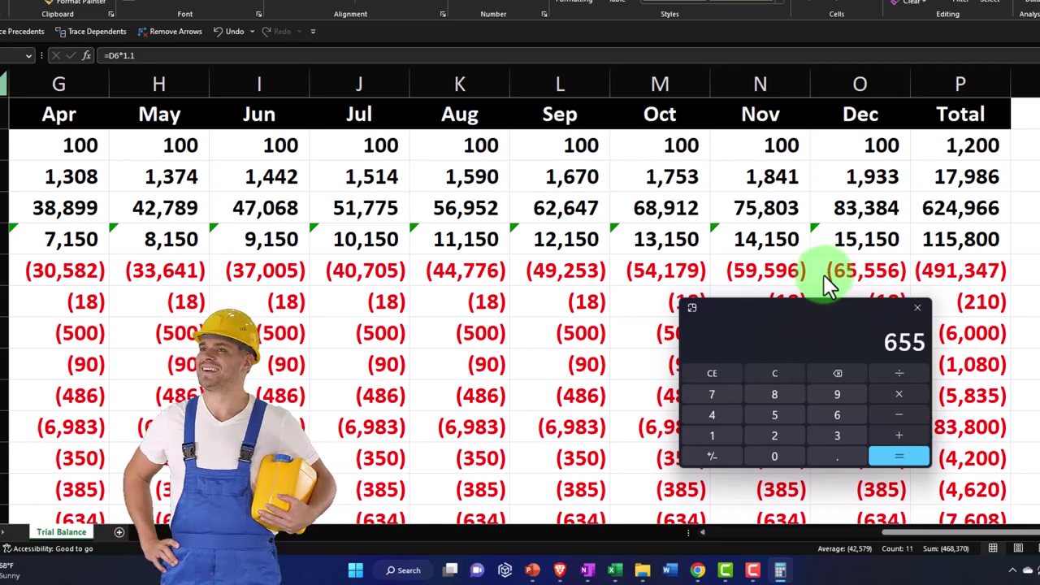
pyautogui.write('56')
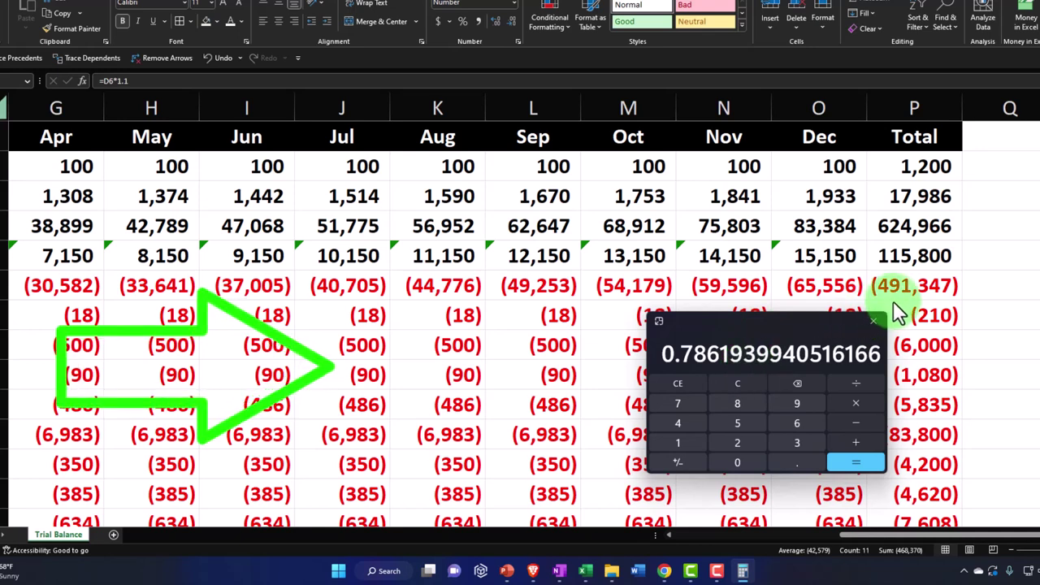
pyautogui.click(873, 320)
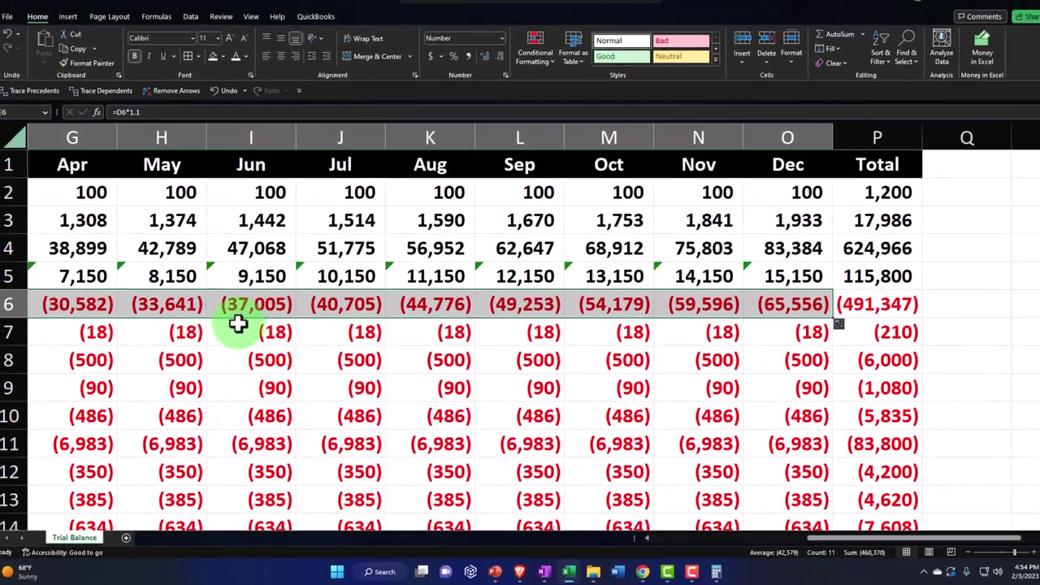
pyautogui.click(232, 311)
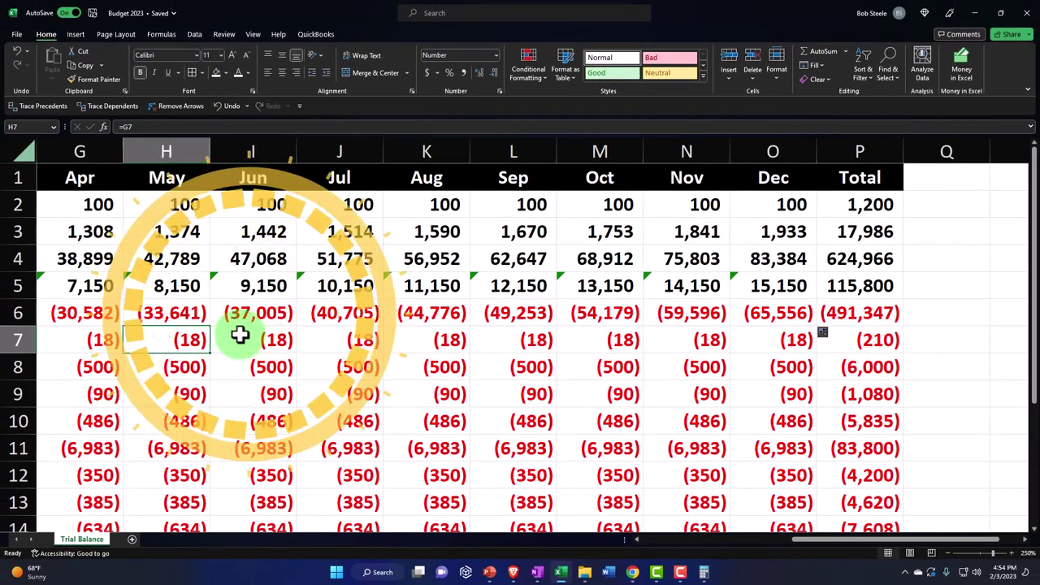
pyautogui.hotkey('ctrl', 'Left')
pyautogui.hotkey('ctrl', 'Left')
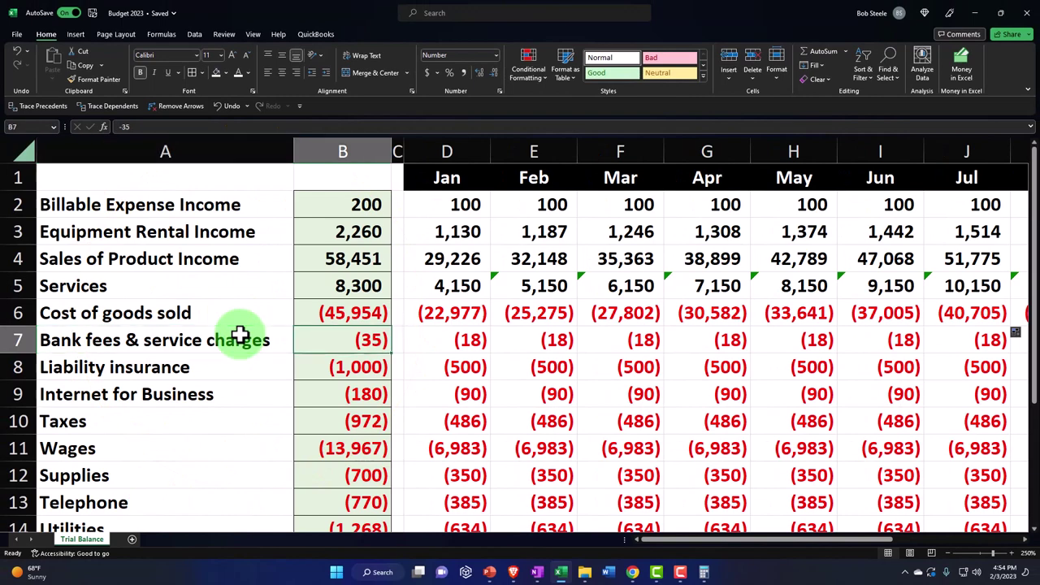
pyautogui.press('Right')
pyautogui.press('Right')
pyautogui.press('Right')
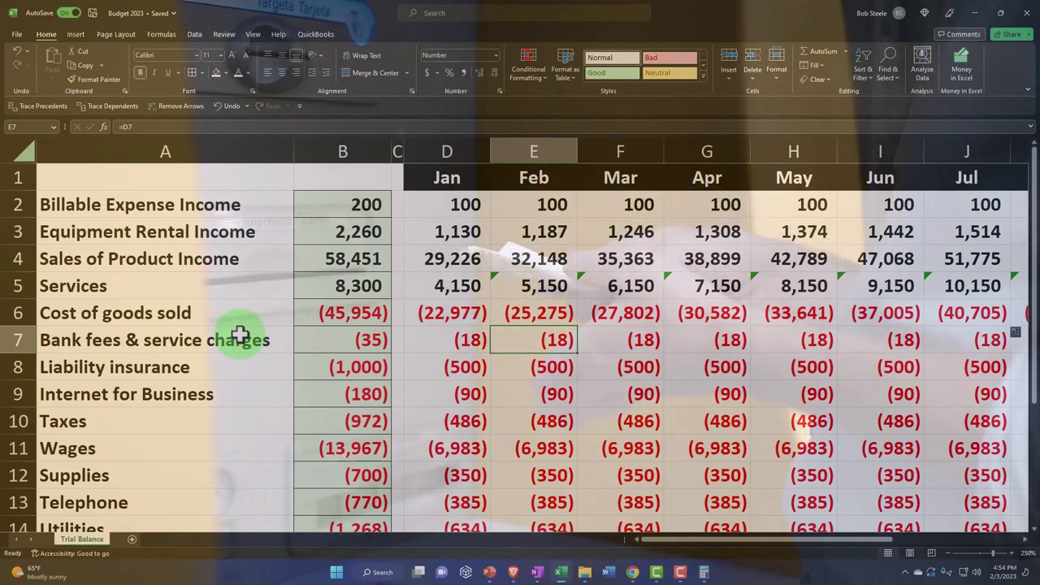
pyautogui.press('Down')
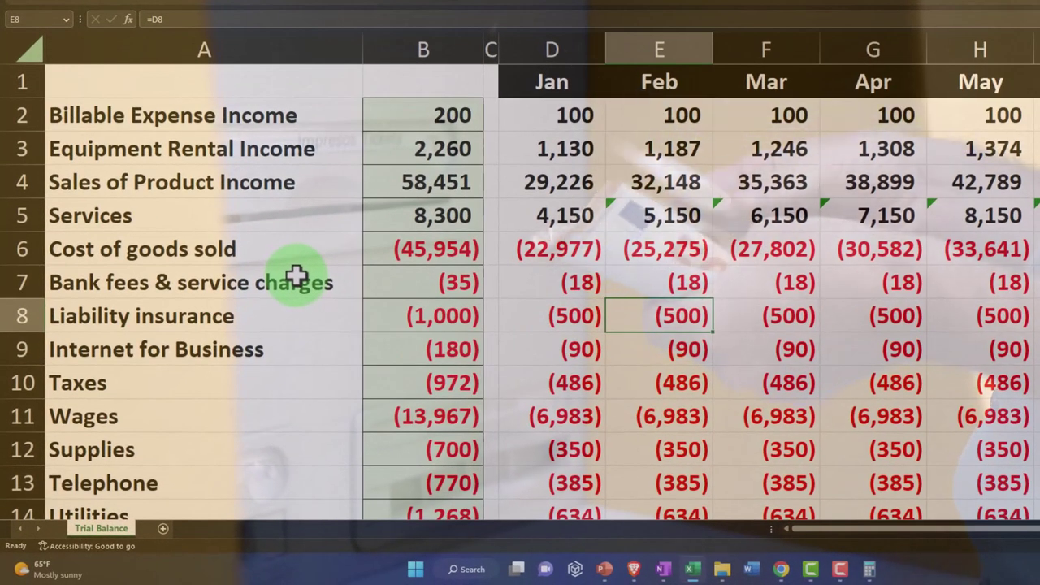
pyautogui.press('Left')
pyautogui.press('Left')
pyautogui.press('Left')
pyautogui.press('Left')
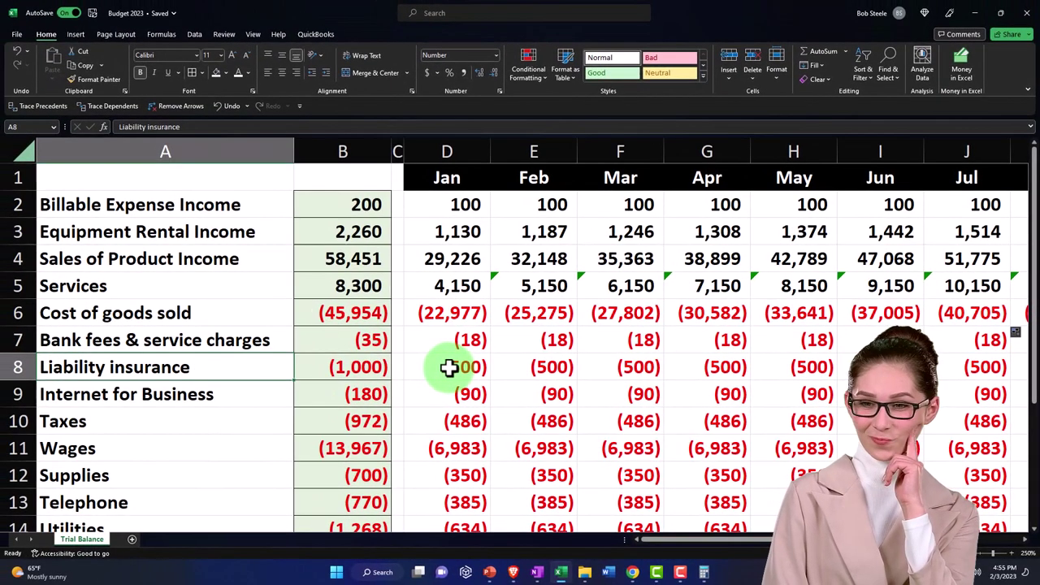
# Clear the monthly (500) liability insurance amounts and enter (6,000) payments in Feb and Sep.
pyautogui.click(449, 368)
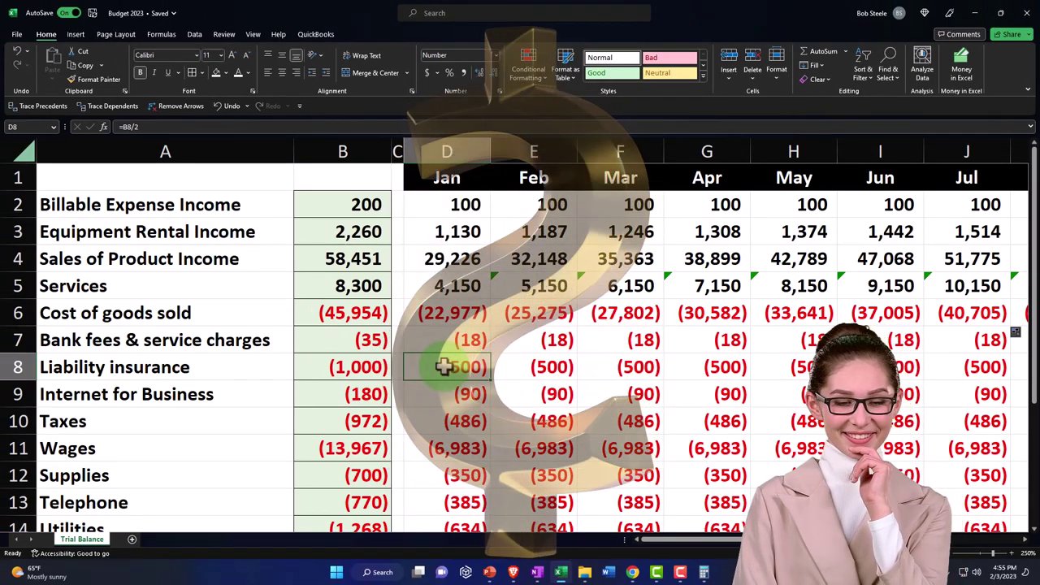
pyautogui.moveTo(446, 367); pyautogui.dragTo(799, 369)
pyautogui.press('Delete')
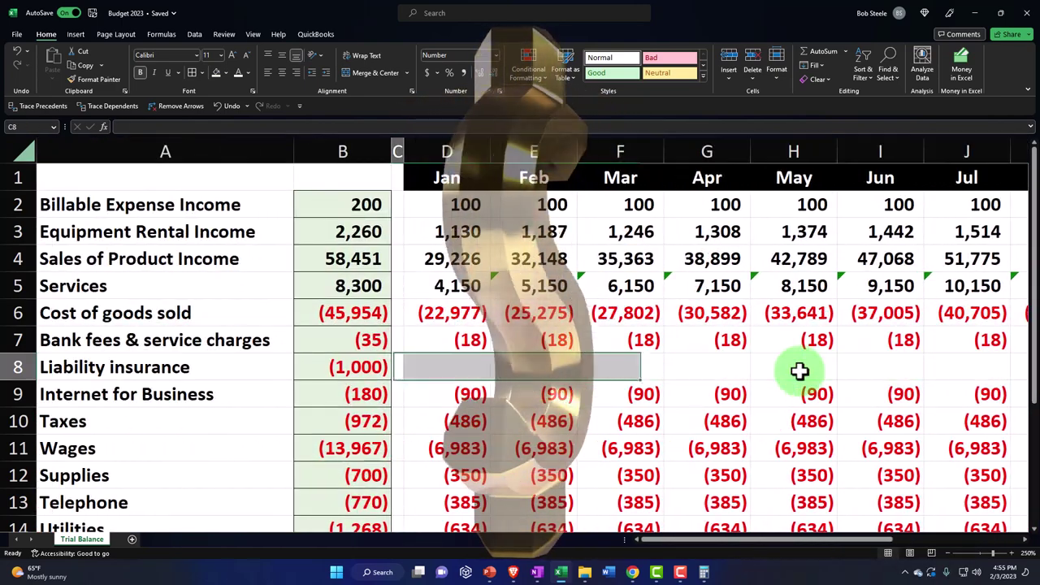
pyautogui.press('Right')
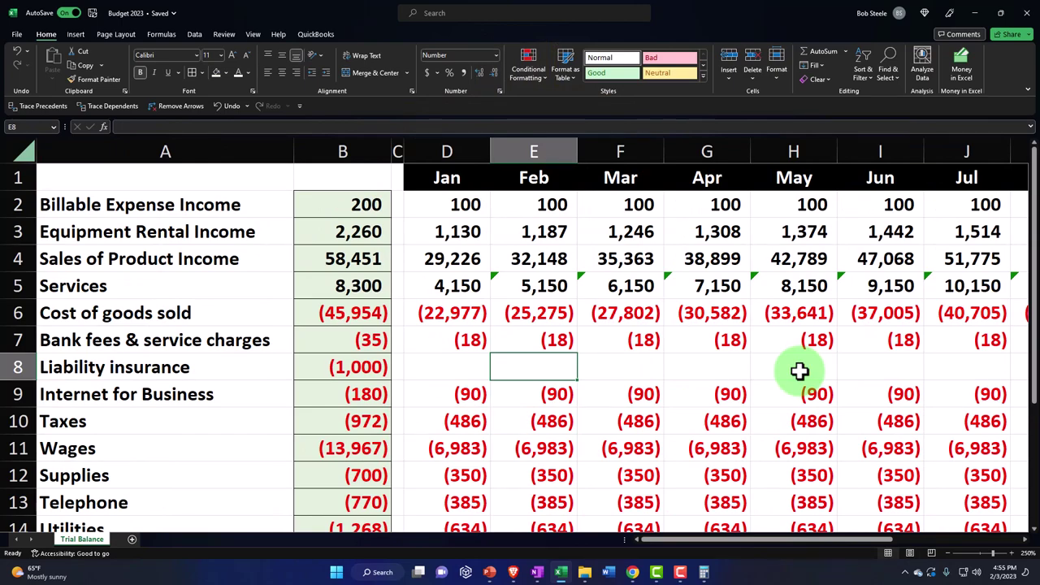
pyautogui.write('6000')
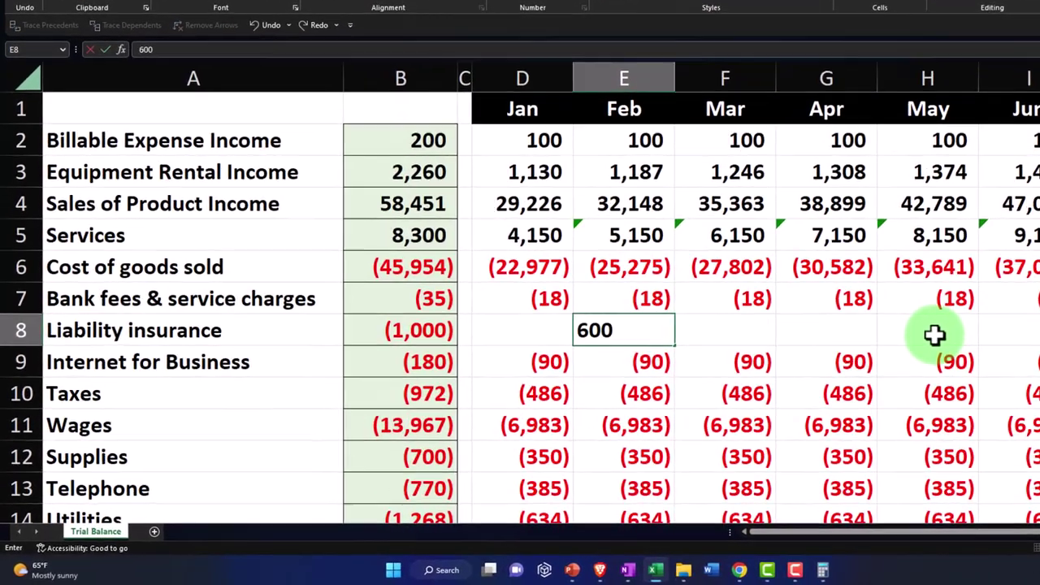
pyautogui.press('Return')
pyautogui.press('Up')
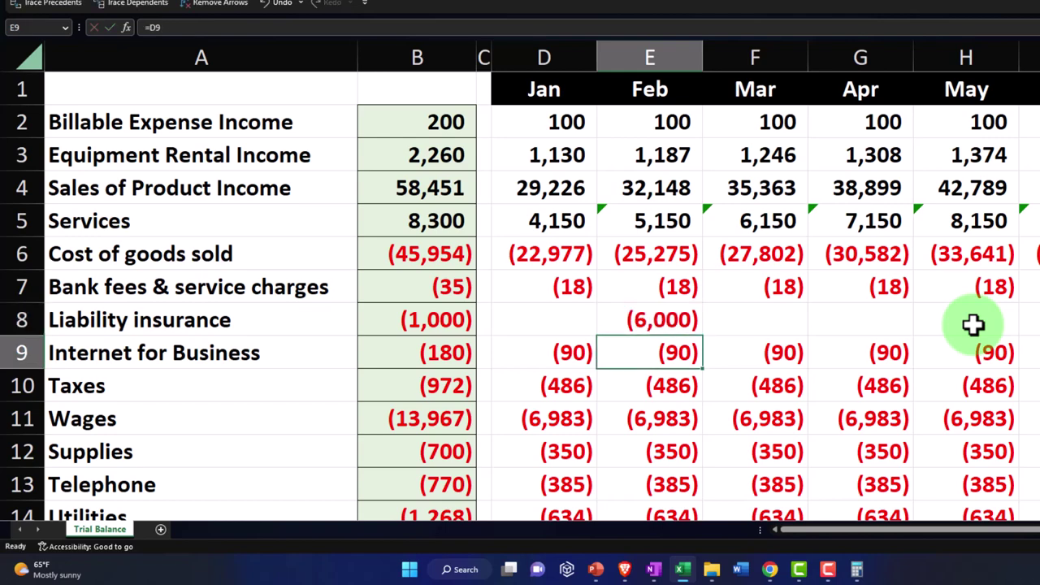
pyautogui.press('Right')
pyautogui.press('Right')
pyautogui.press('Right')
pyautogui.press('Right')
pyautogui.press('Right')
pyautogui.press('Right')
pyautogui.press('Right')
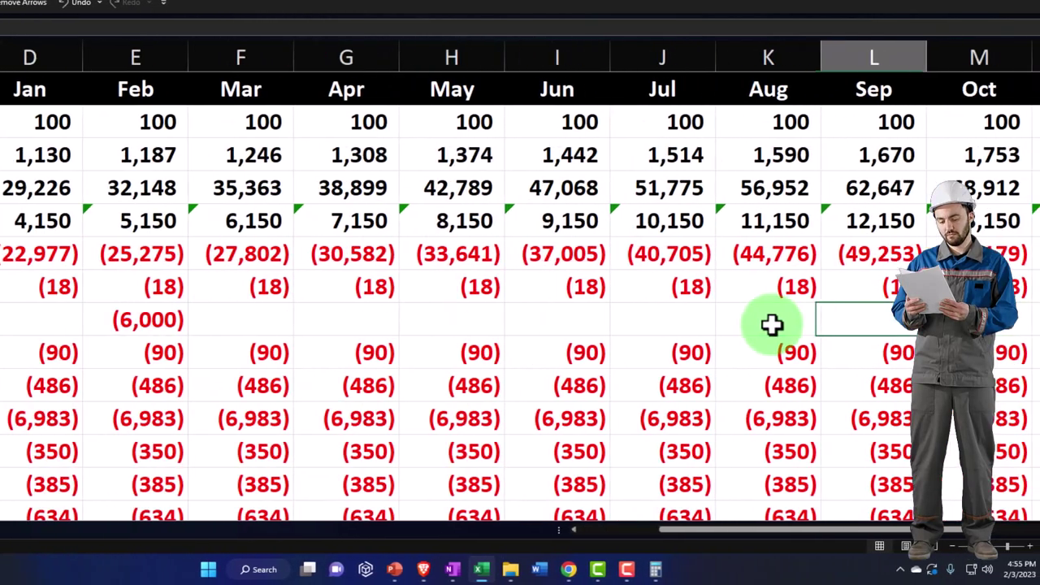
pyautogui.write('-6')
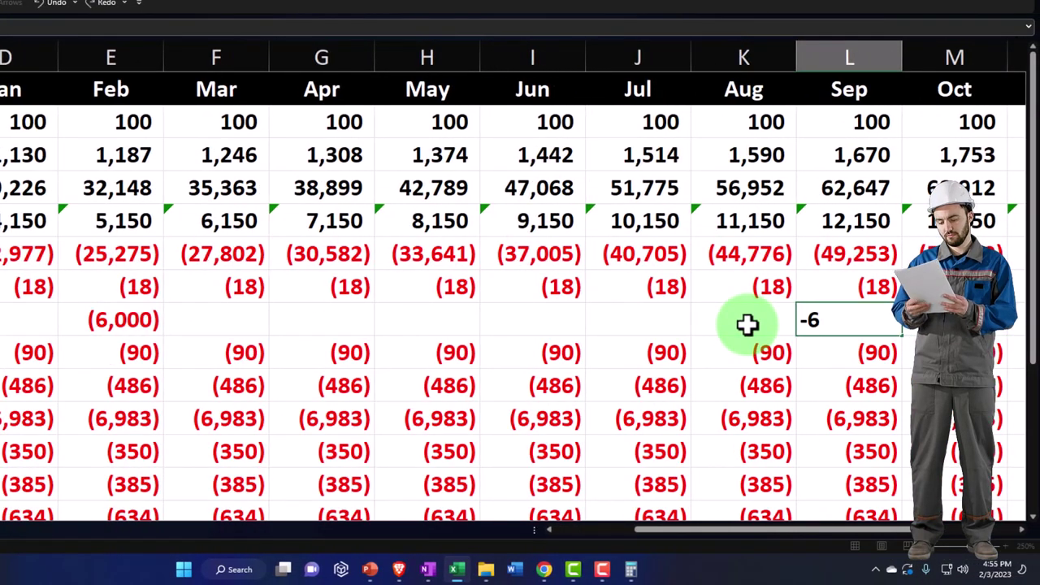
pyautogui.write('000')
pyautogui.press('Return')
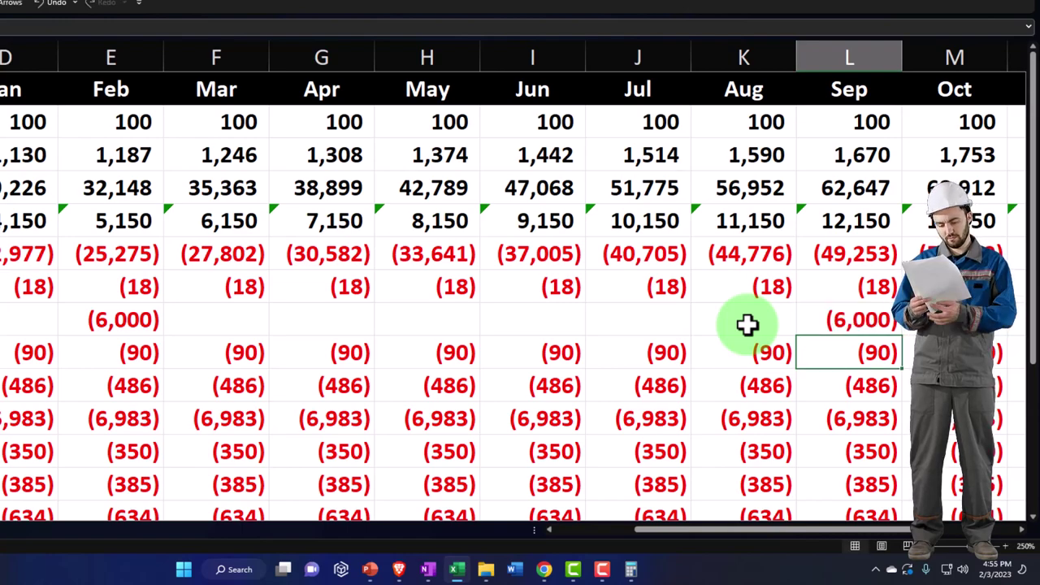
pyautogui.press('Left')
pyautogui.press('Left')
pyautogui.press('Left')
pyautogui.press('Left')
pyautogui.press('Left')
pyautogui.press('Left')
pyautogui.press('Left')
pyautogui.press('Left')
pyautogui.press('Left')
pyautogui.press('Left')
pyautogui.press('Left')
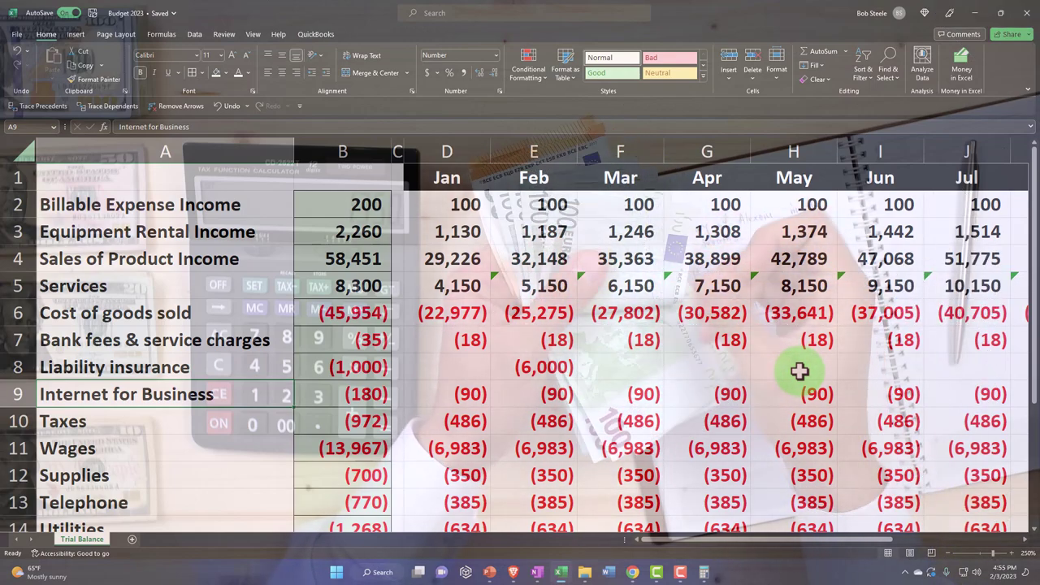
# Move along row 11 to the June Wages cell holding =H11, with all months at (6,983).
pyautogui.press('Down')
pyautogui.press('Down')
pyautogui.press('Up')
pyautogui.press('Up')
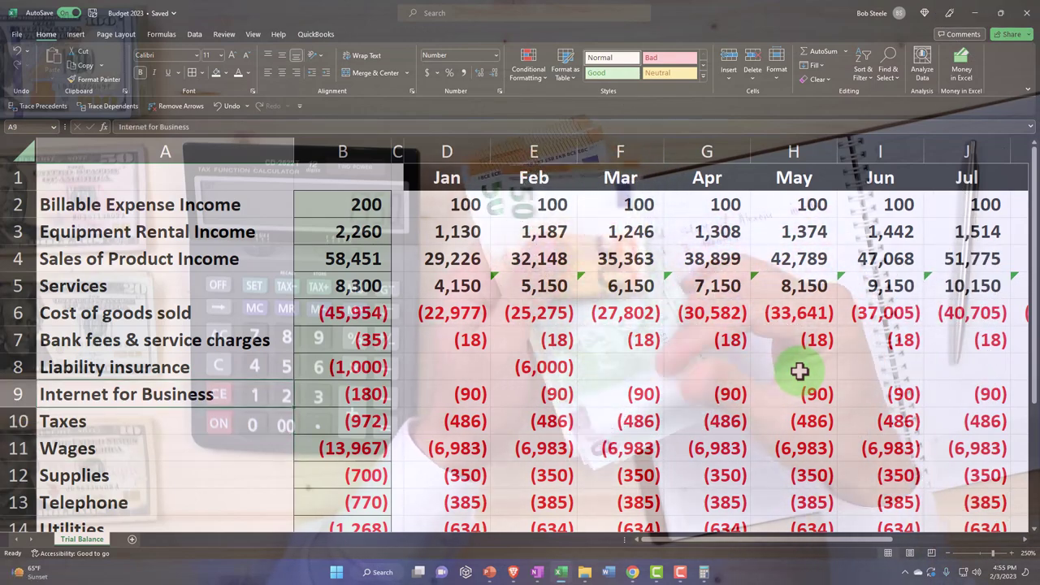
pyautogui.press('Right')
pyautogui.press('Right')
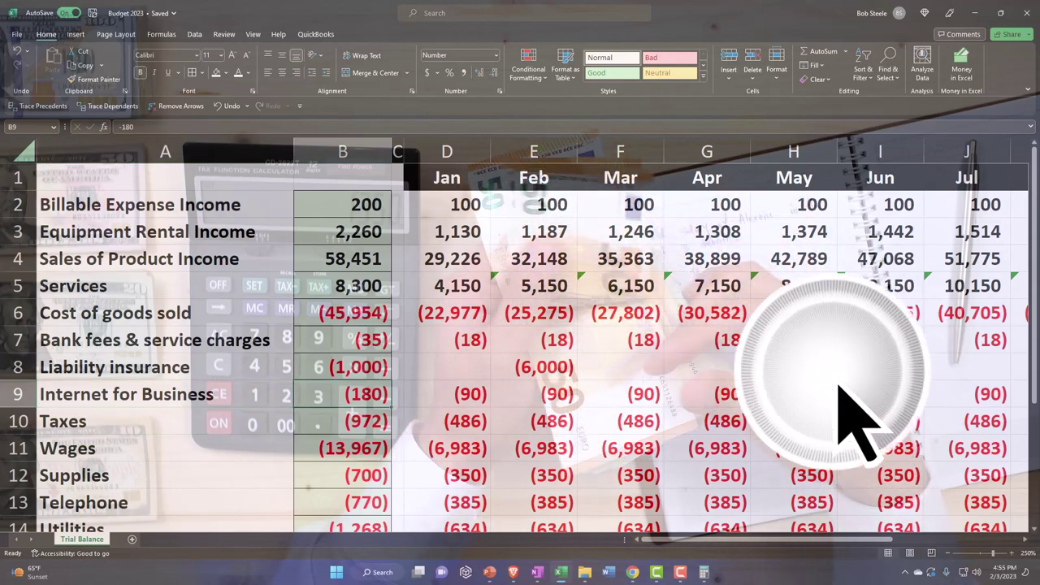
pyautogui.press('Right')
pyautogui.press('Right')
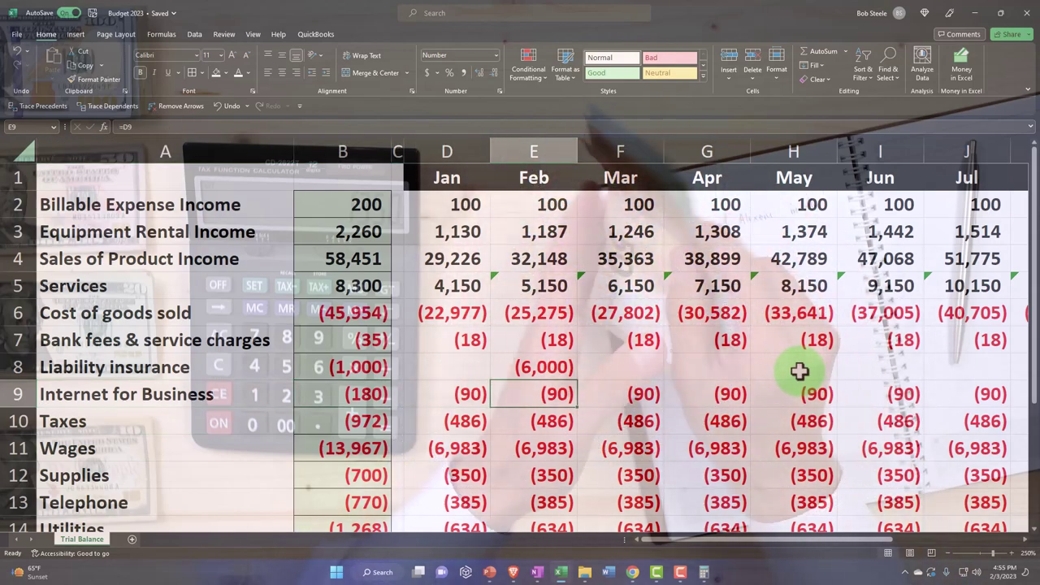
pyautogui.press('Home')
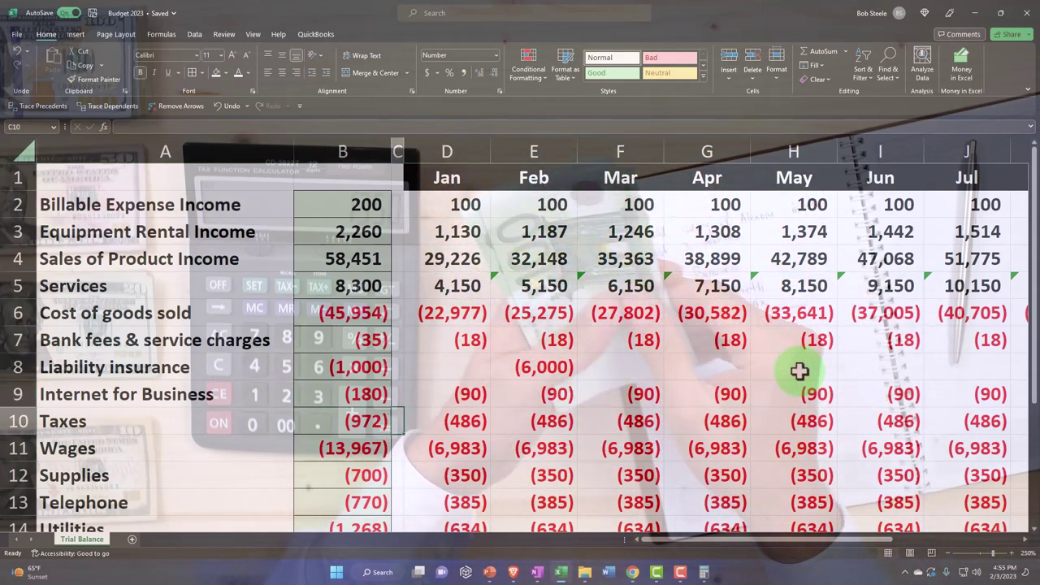
pyautogui.press('Down')
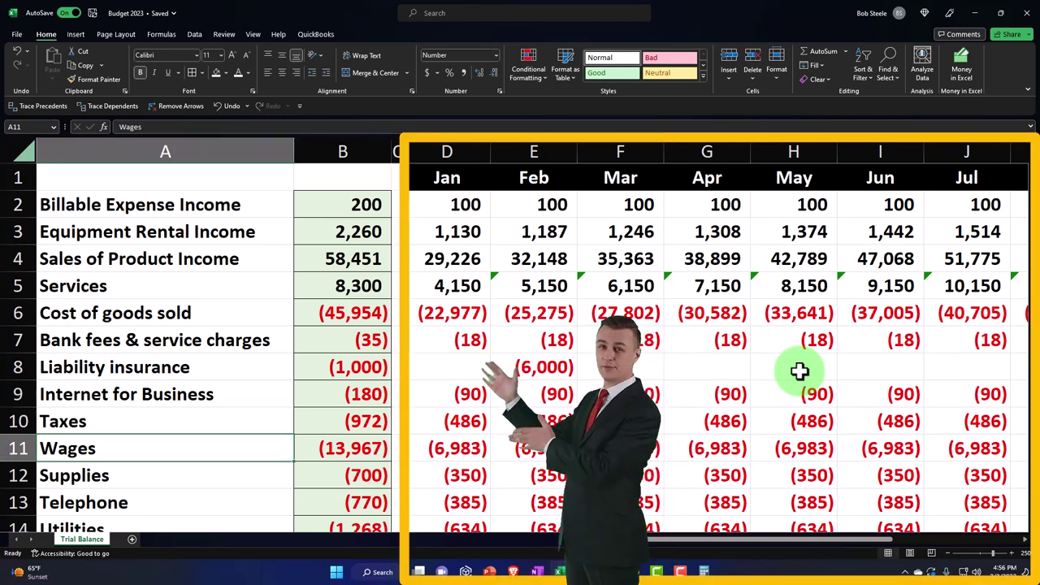
pyautogui.press('Right')
pyautogui.press('Right')
pyautogui.press('Right')
pyautogui.press('Right')
pyautogui.press('Right')
pyautogui.press('Right')
pyautogui.press('Right')
pyautogui.press('Right')
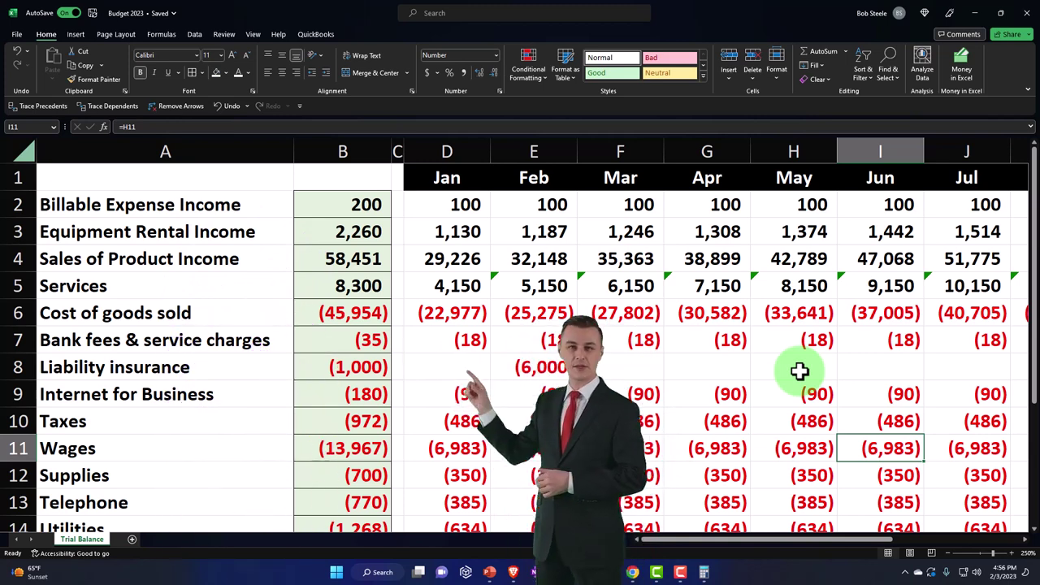
pyautogui.press('Left')
pyautogui.press('Left')
pyautogui.press('Left')
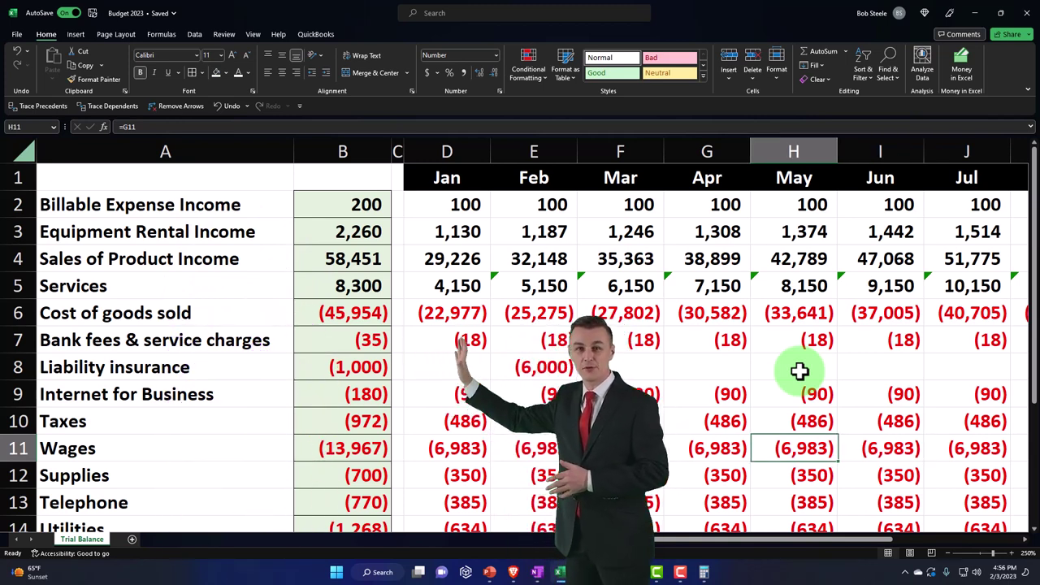
pyautogui.press('Right')
pyautogui.press('Right')
pyautogui.press('Right')
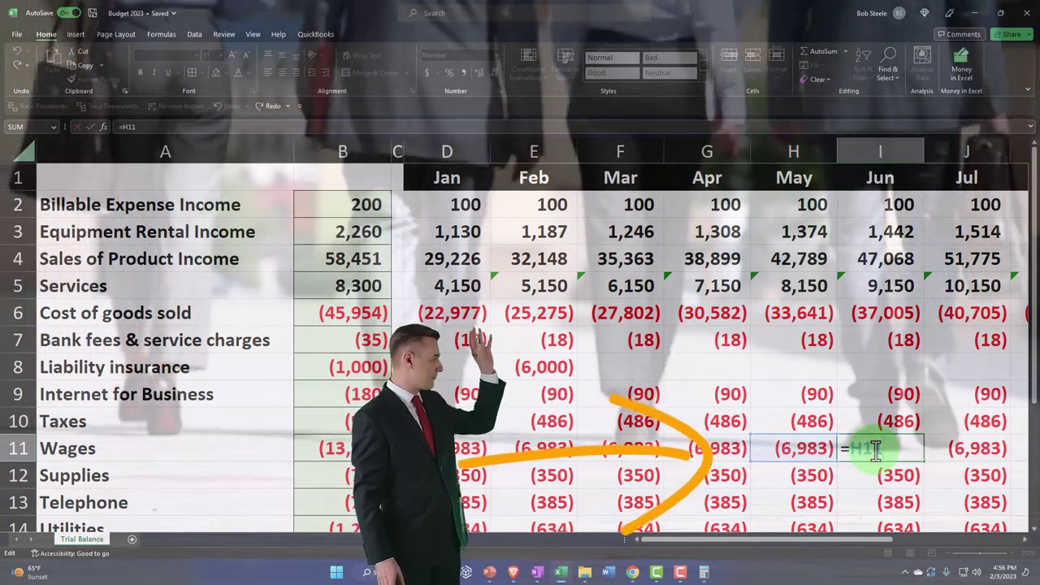
# Undo a trial 10% raise on June wages by filling May's formula back into June.
pyautogui.write('*1.1')
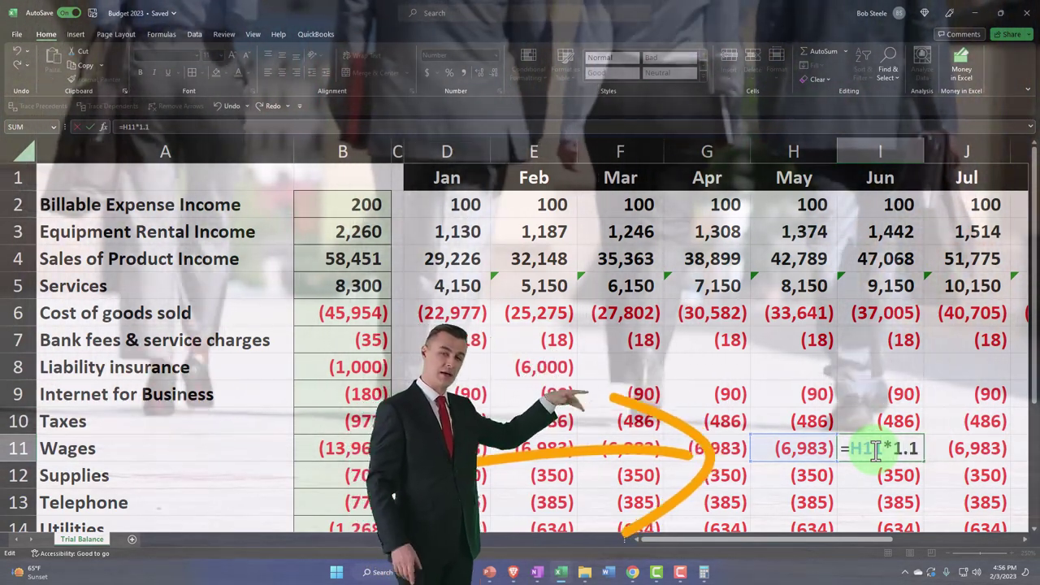
pyautogui.write('0')
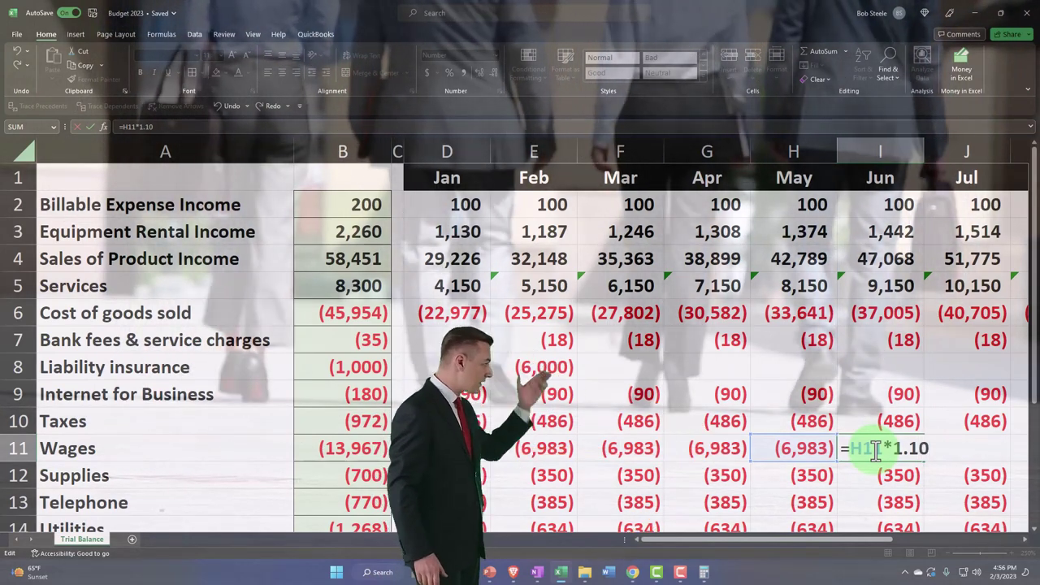
pyautogui.hotkey('ctrl', 'Return')
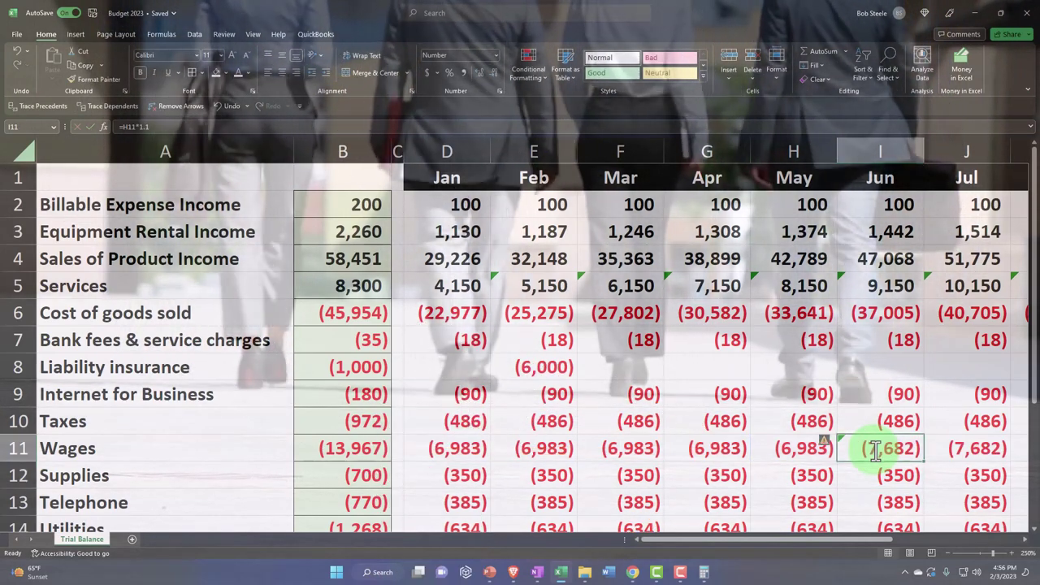
pyautogui.press('Right')
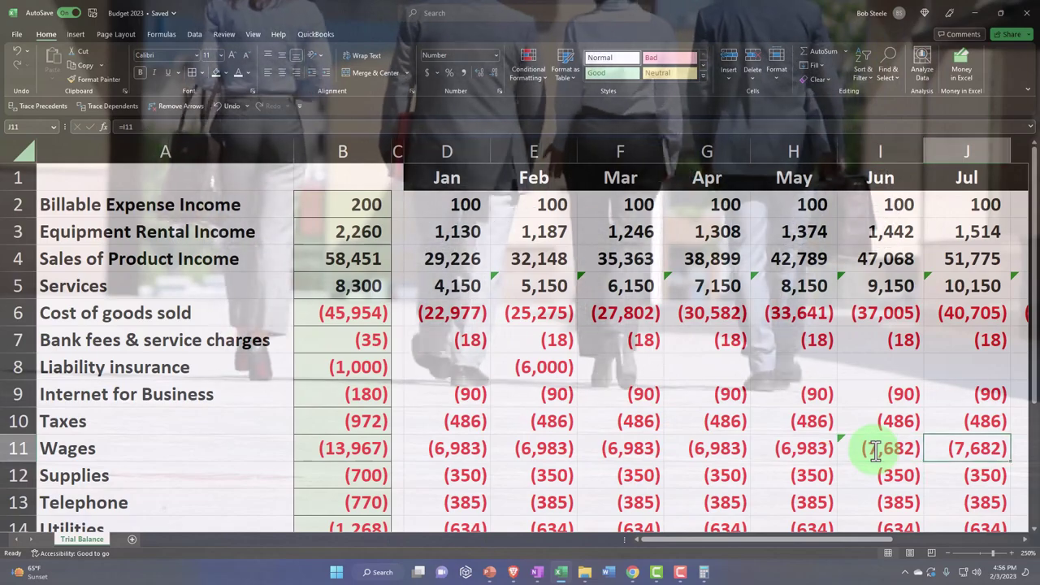
pyautogui.press('Right')
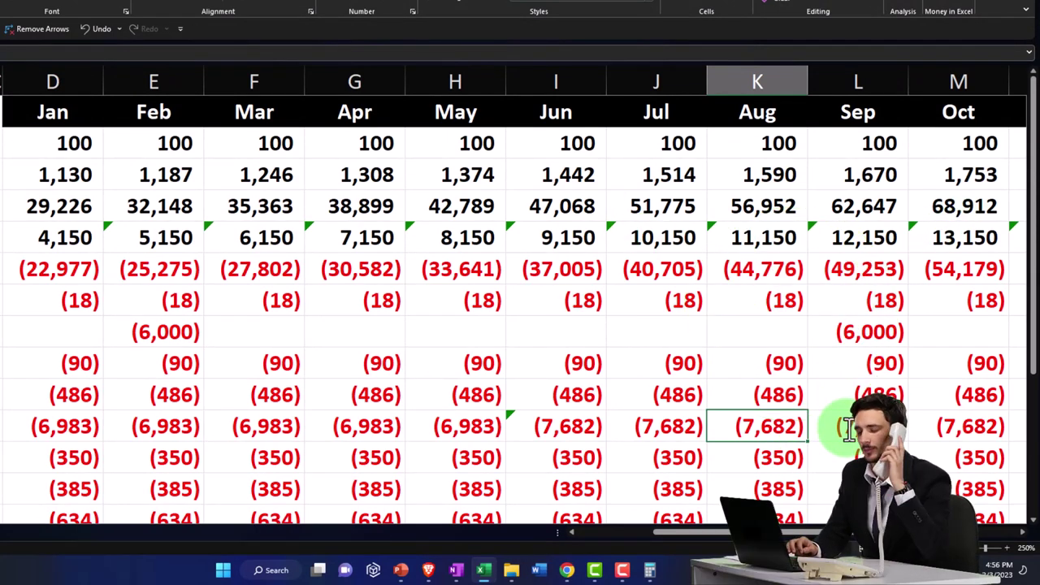
pyautogui.press('Left')
pyautogui.press('Left')
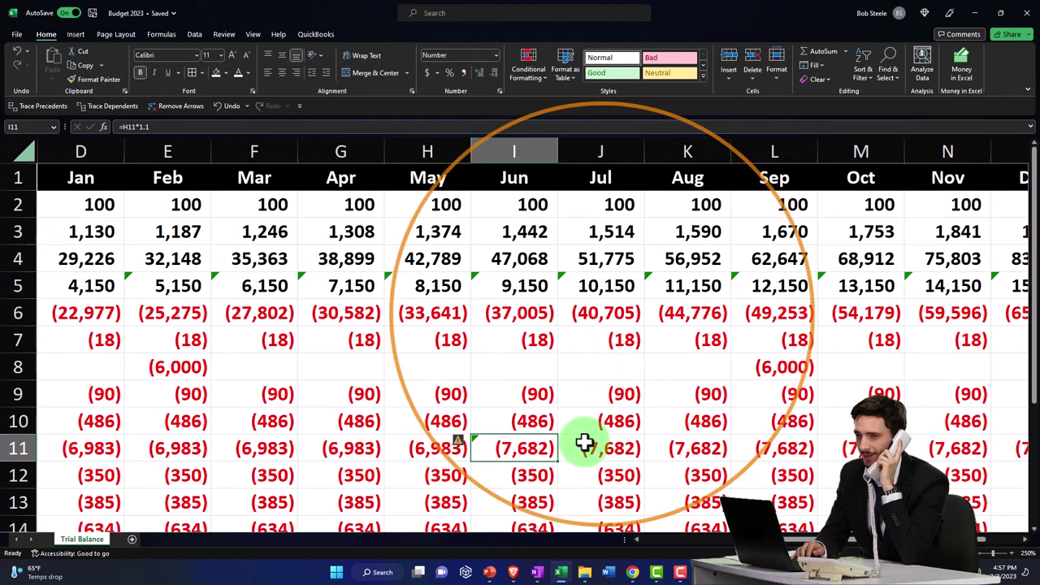
pyautogui.click(585, 445)
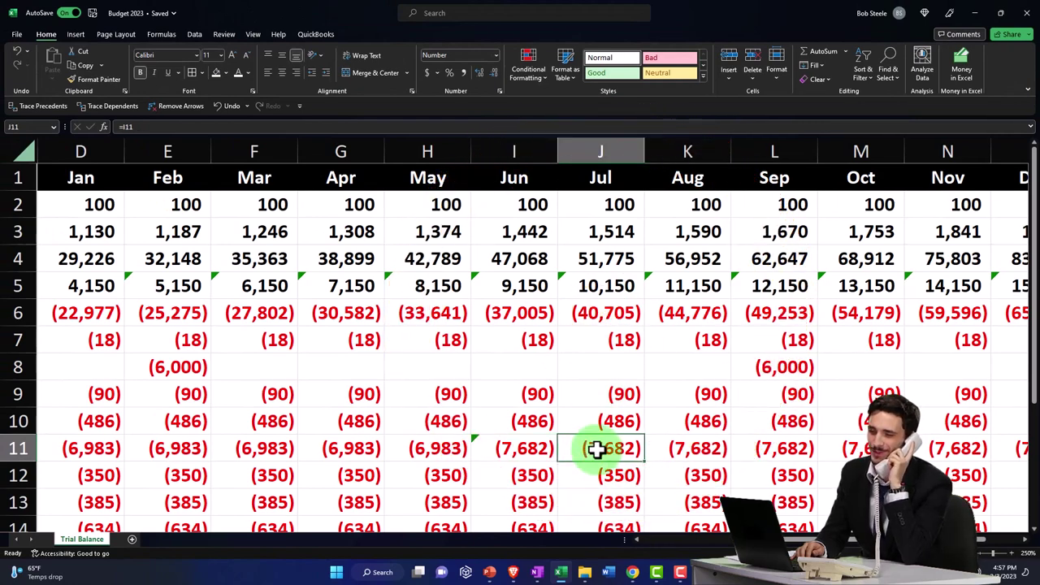
pyautogui.click(448, 452)
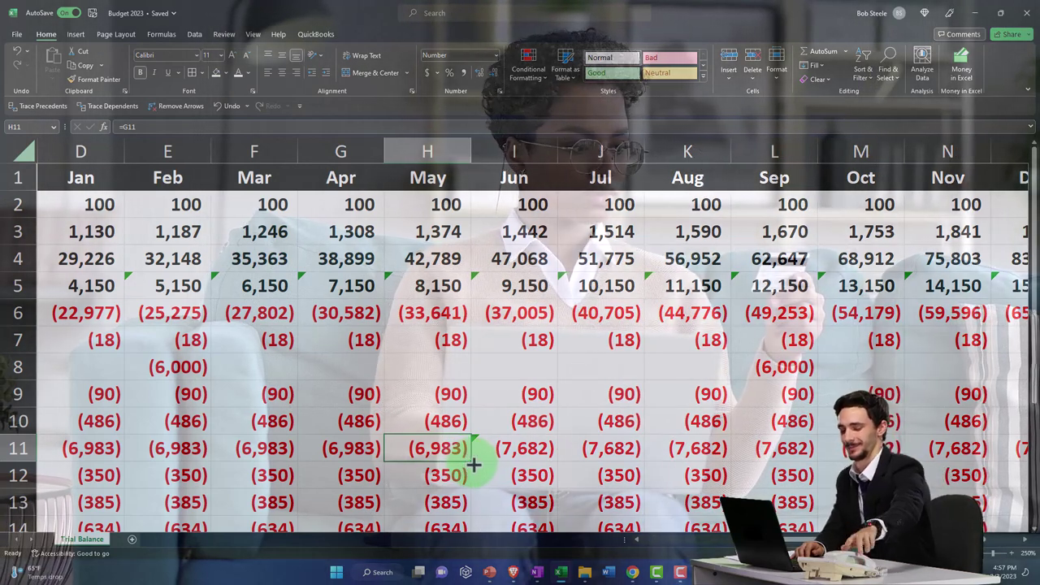
pyautogui.moveTo(471, 460); pyautogui.dragTo(529, 460)
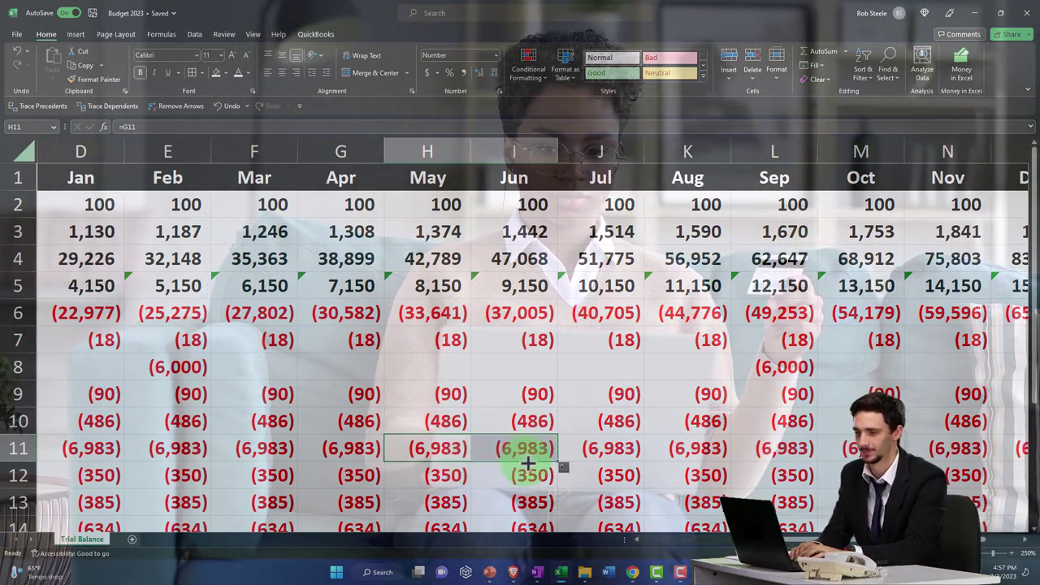
# Set July Wages to =I11*1.1 so Jul–Dec rise to (7,682).
pyautogui.doubleClick(589, 444)
pyautogui.write('=I11')
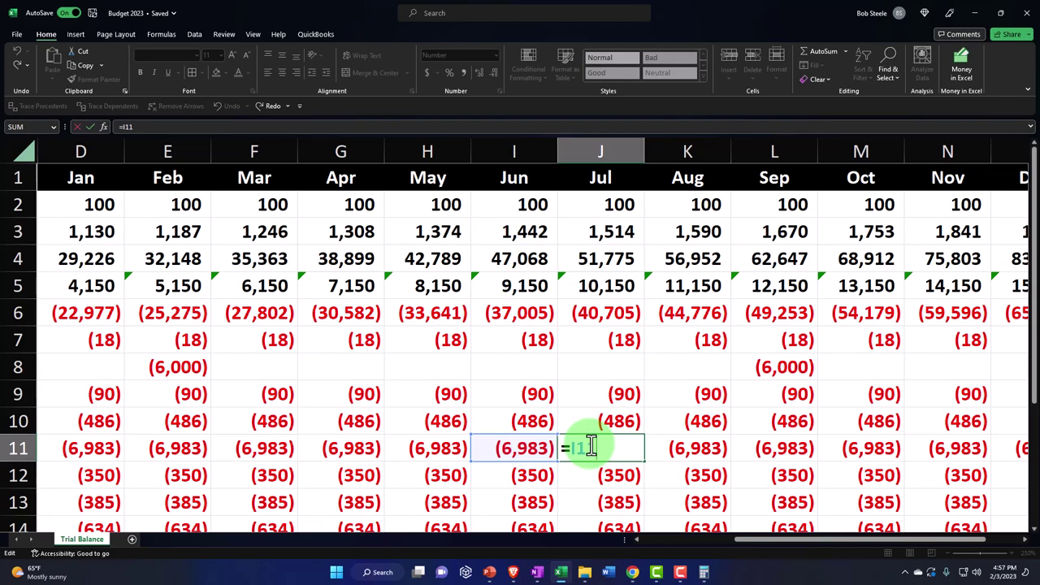
pyautogui.write('*1')
pyautogui.write('.')
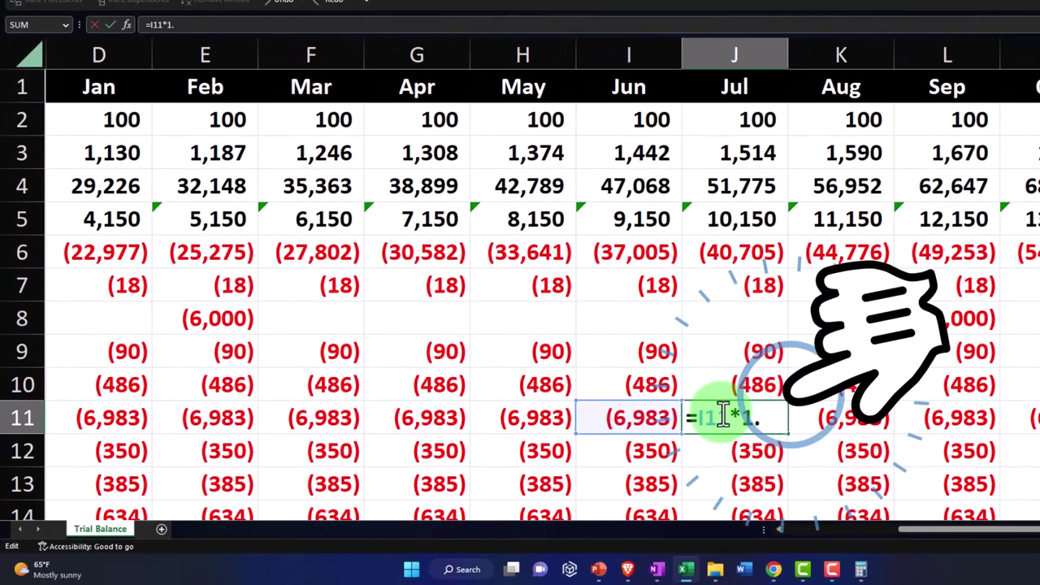
pyautogui.write('1')
pyautogui.press('Return')
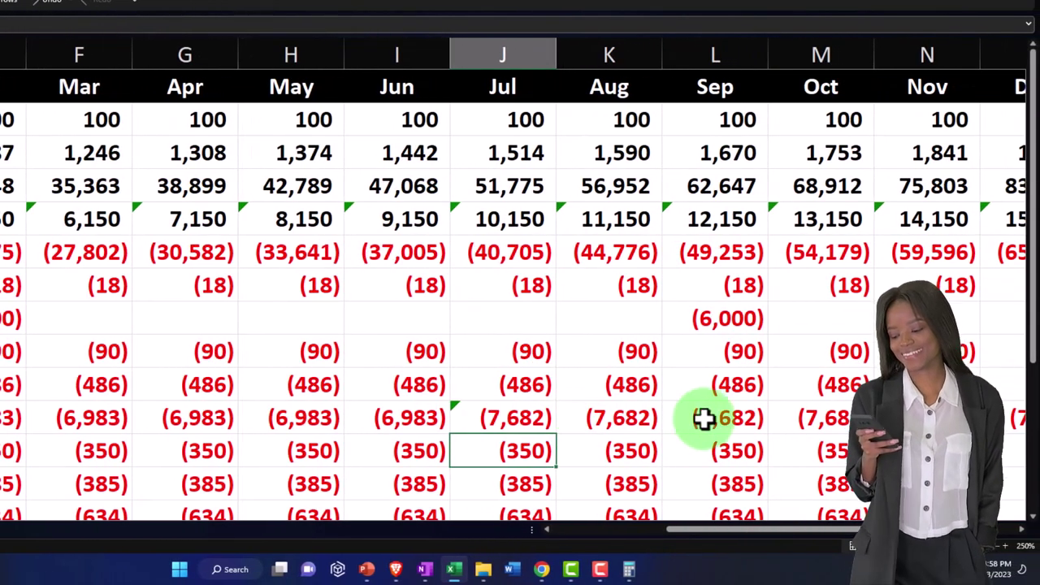
pyautogui.click(704, 417)
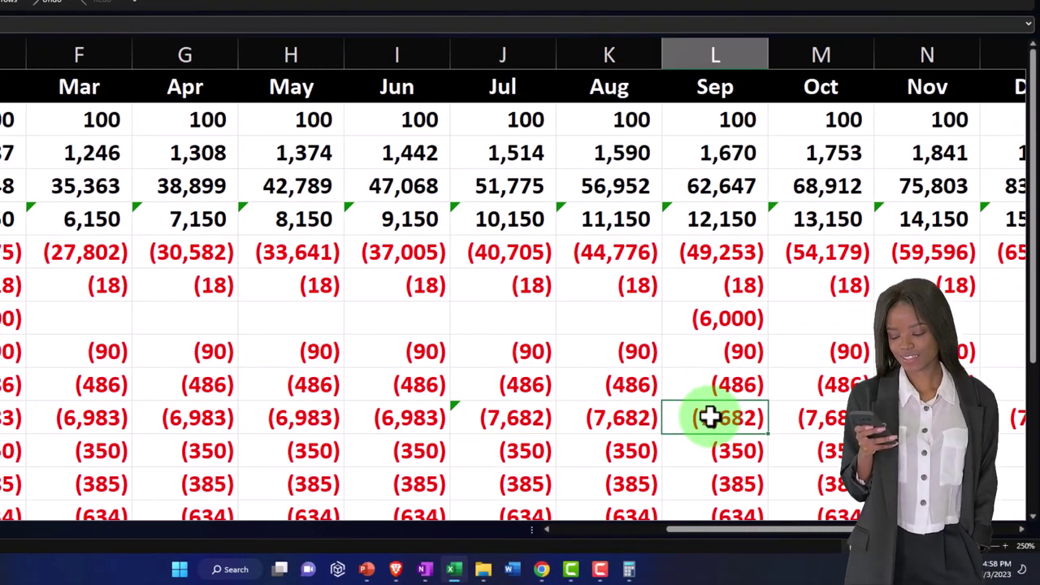
pyautogui.press('Right')
pyautogui.press('Right')
pyautogui.press('Right')
pyautogui.press('Right')
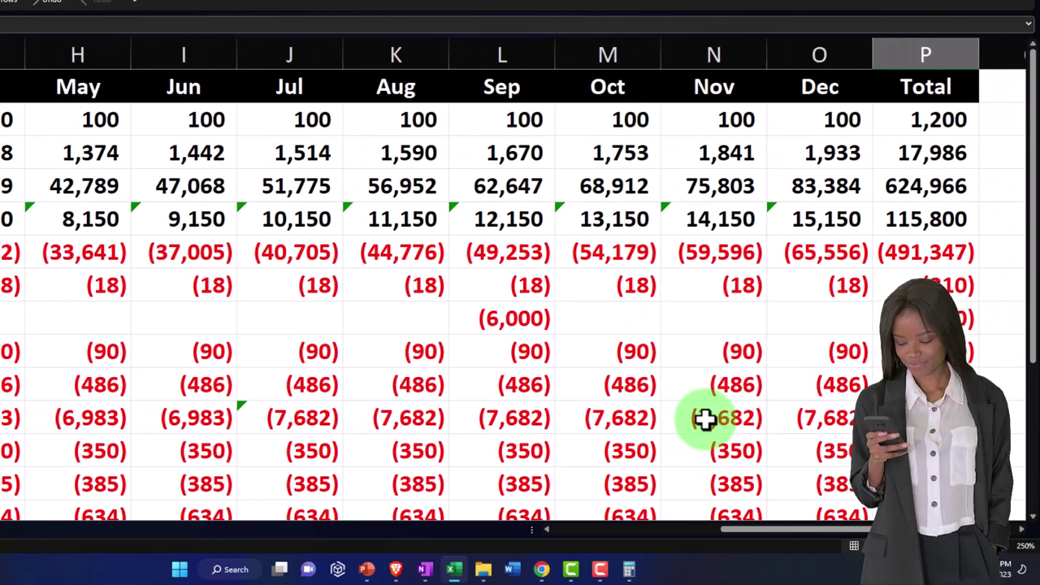
pyautogui.press('Left')
pyautogui.press('Left')
pyautogui.press('Left')
pyautogui.press('Left')
pyautogui.press('Left')
pyautogui.press('Left')
pyautogui.press('Left')
pyautogui.press('Left')
pyautogui.press('Left')
pyautogui.press('Left')
pyautogui.press('Left')
pyautogui.press('Left')
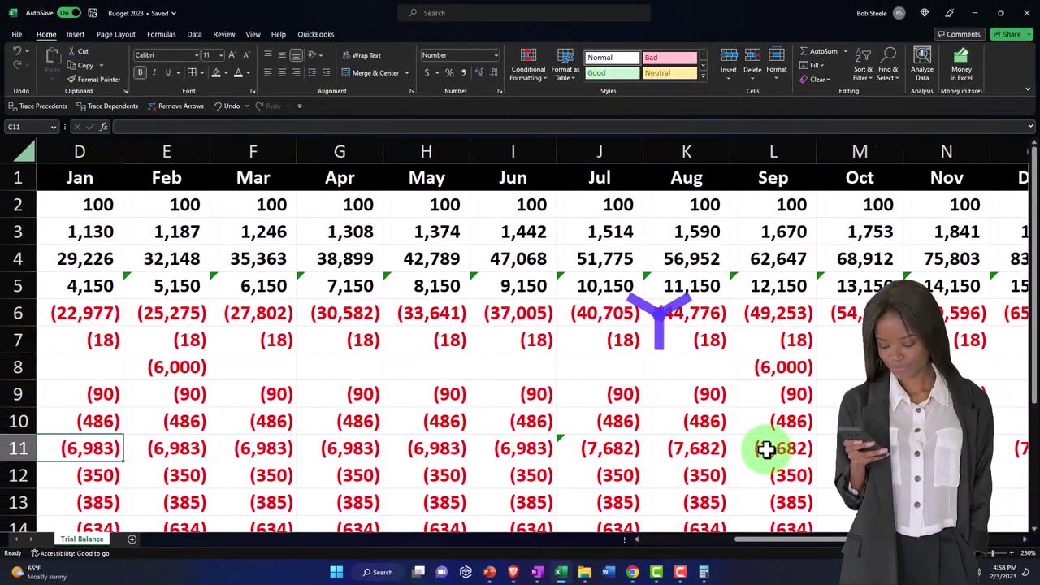
pyautogui.press('Left')
pyautogui.press('Left')
pyautogui.press('Left')
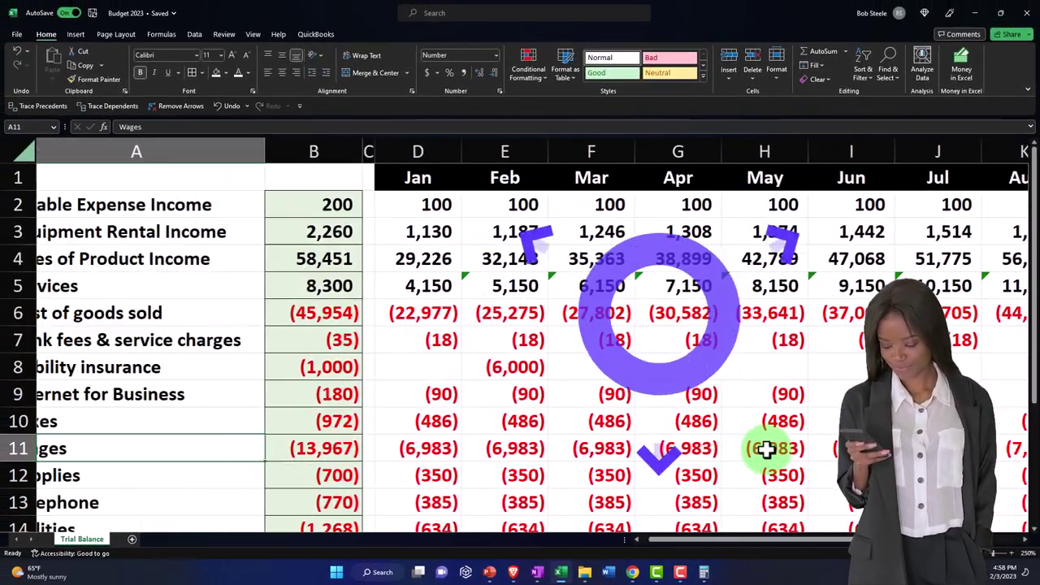
# Compute the taxes-to-wages ratio 486 ÷ 6983 in Calculator and open July Taxes for editing.
pyautogui.press('Up')
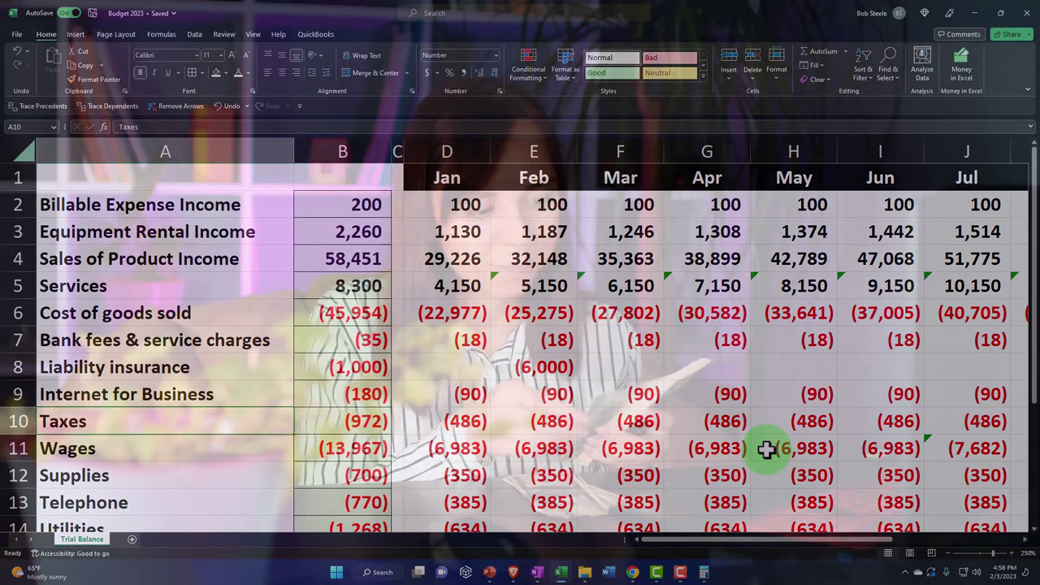
pyautogui.press('Right')
pyautogui.press('Right')
pyautogui.press('Right')
pyautogui.press('Right')
pyautogui.press('Right')
pyautogui.press('Right')
pyautogui.press('Right')
pyautogui.press('Right')
pyautogui.press('Right')
pyautogui.press('Right')
pyautogui.press('Right')
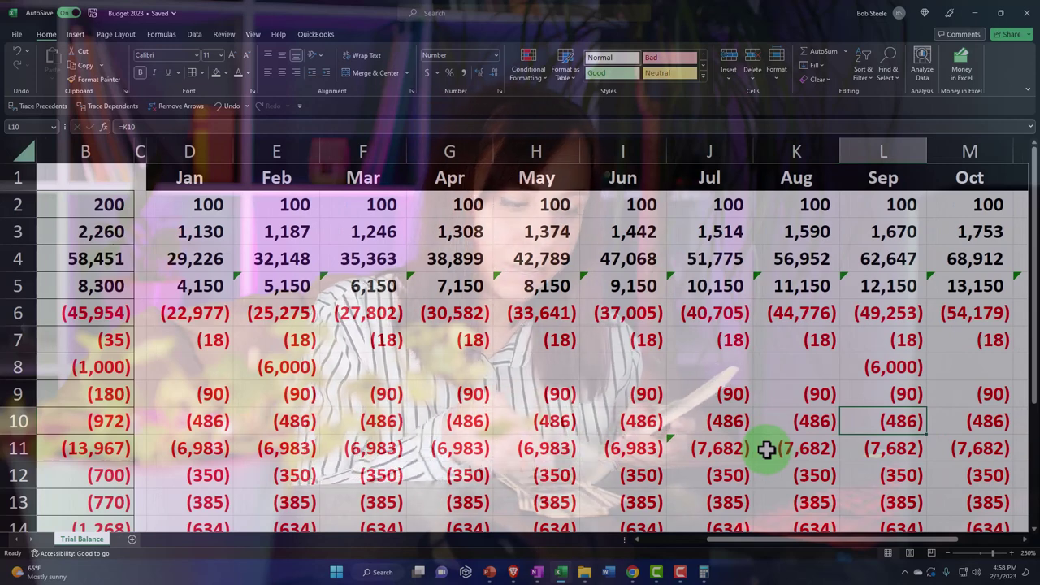
pyautogui.press('Left')
pyautogui.press('Left')
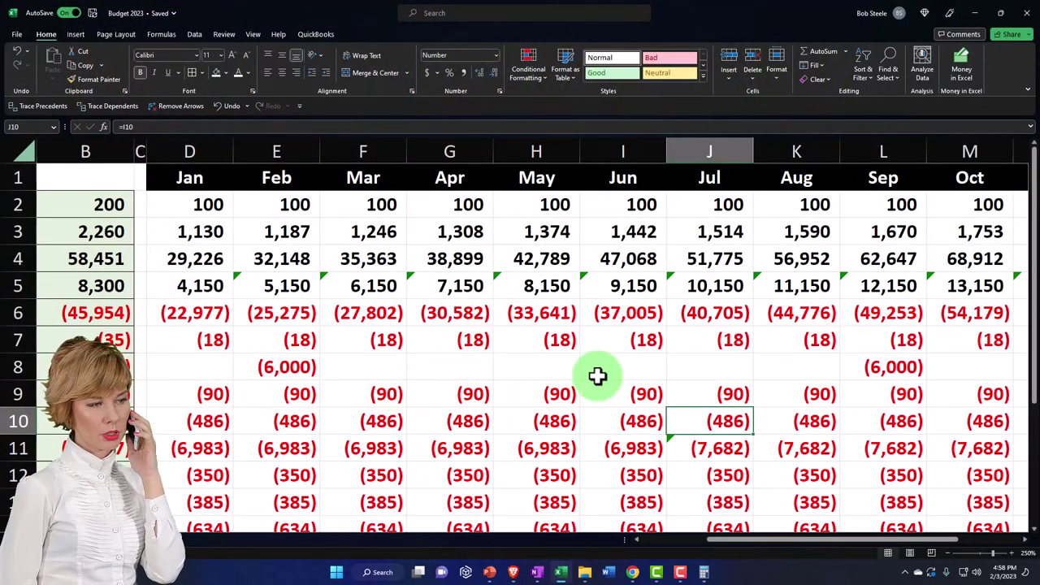
pyautogui.click(703, 572)
pyautogui.moveTo(856, 363); pyautogui.dragTo(569, 224)
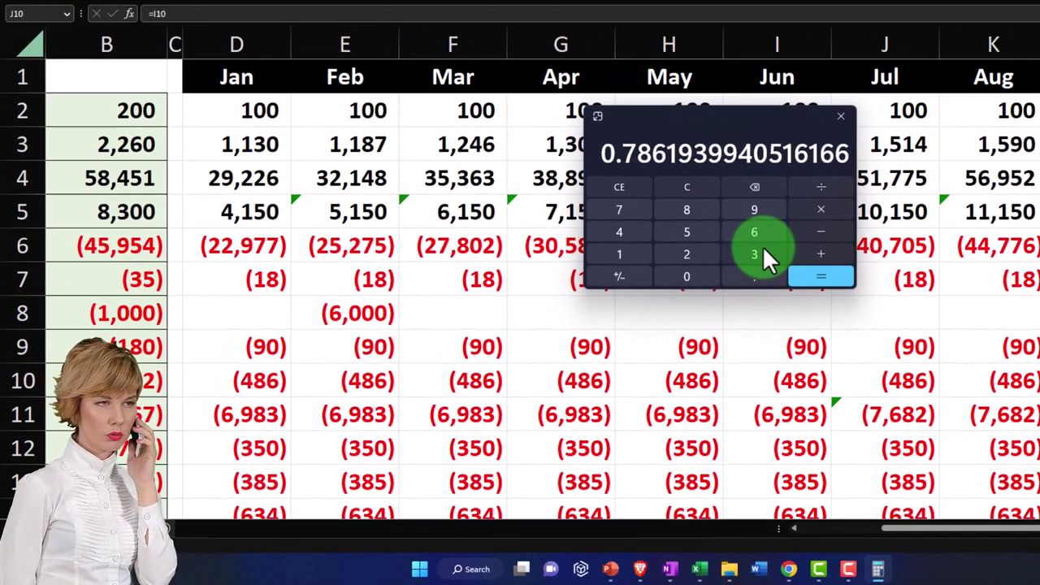
pyautogui.click(689, 189)
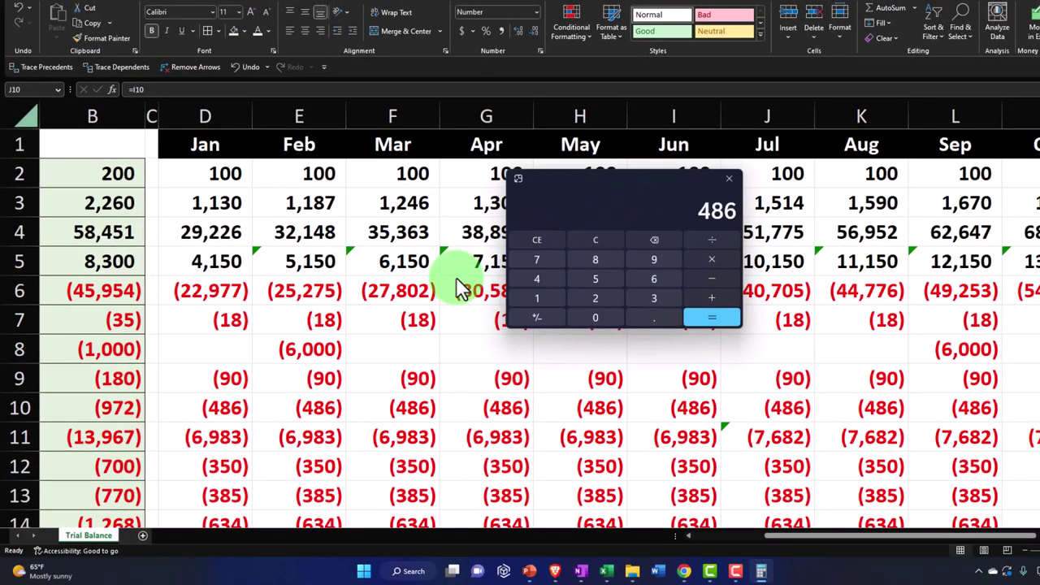
pyautogui.write('6983')
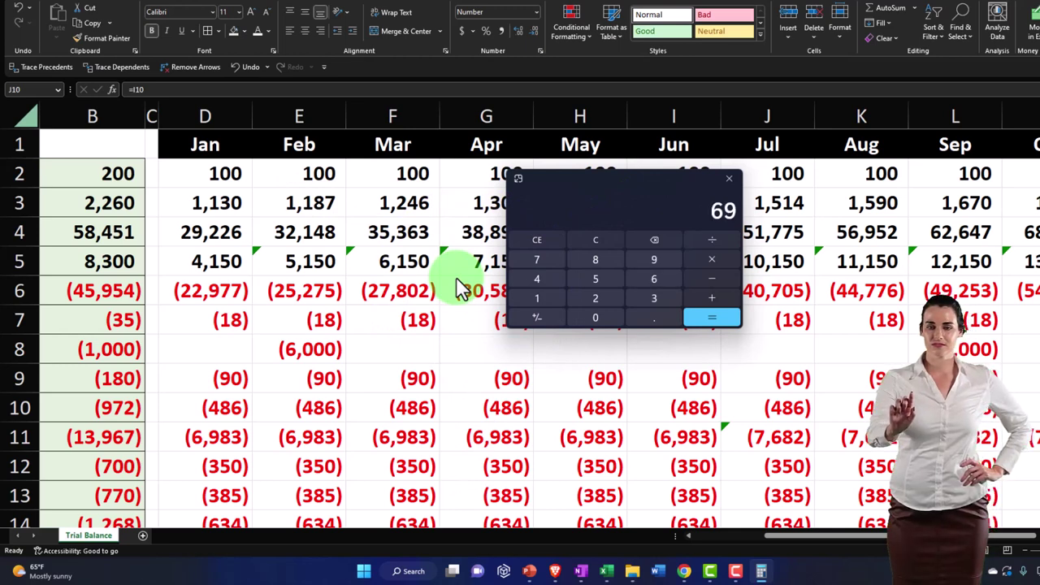
pyautogui.press('Return')
pyautogui.moveTo(594, 187); pyautogui.dragTo(603, 241)
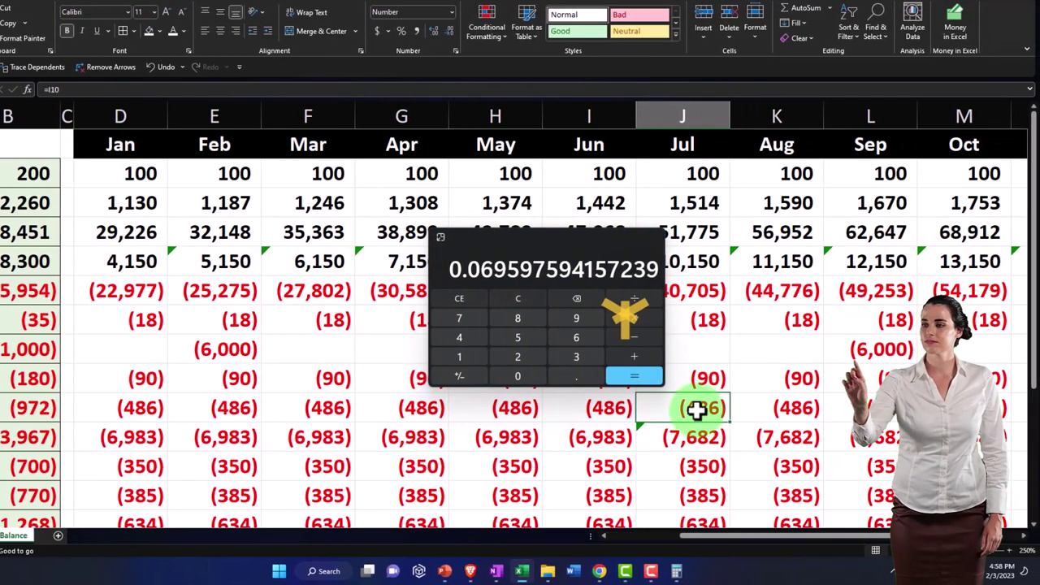
pyautogui.doubleClick(764, 409)
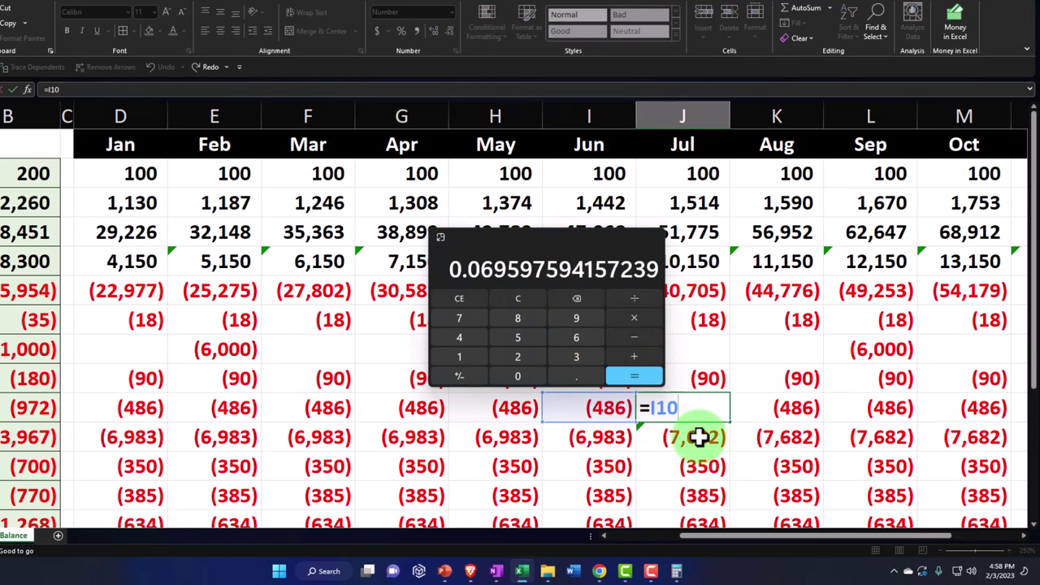
# Try July Taxes at 6.95% of wages, then set it to =I10*1.1, giving (535).
pyautogui.press('Return')
pyautogui.press('Up')
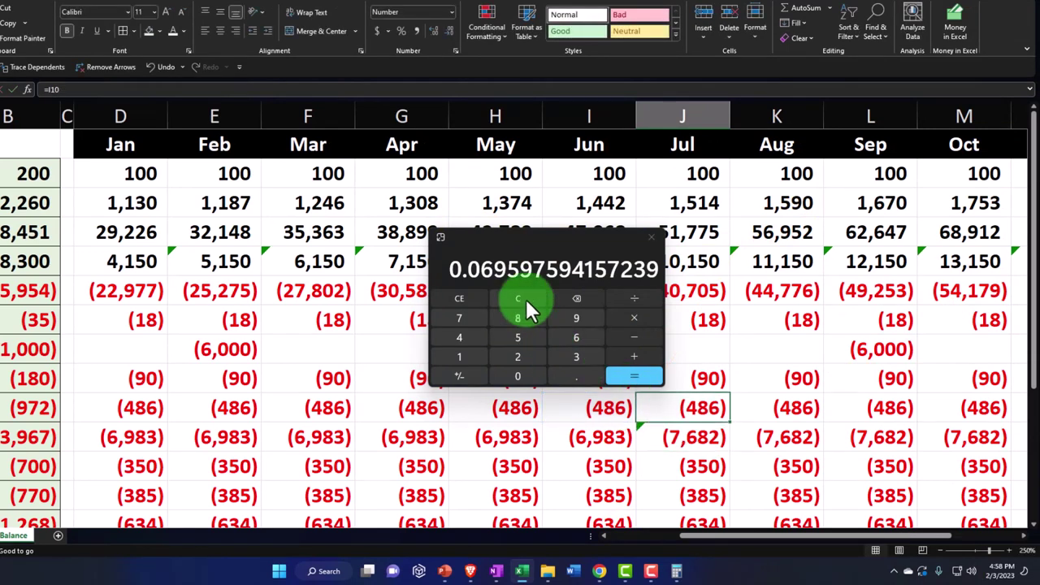
pyautogui.write('=')
pyautogui.press('Down')
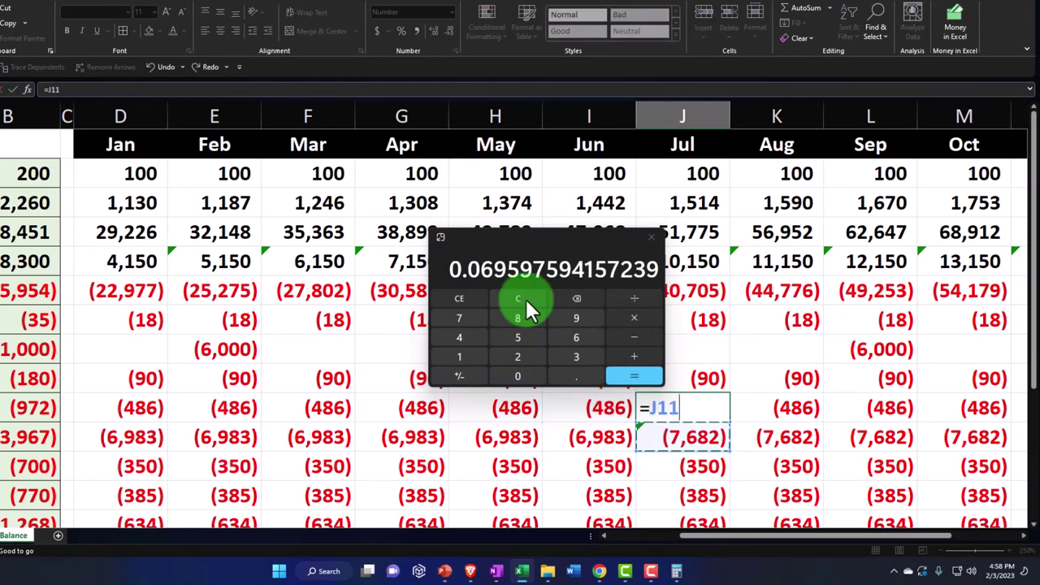
pyautogui.write('*.069')
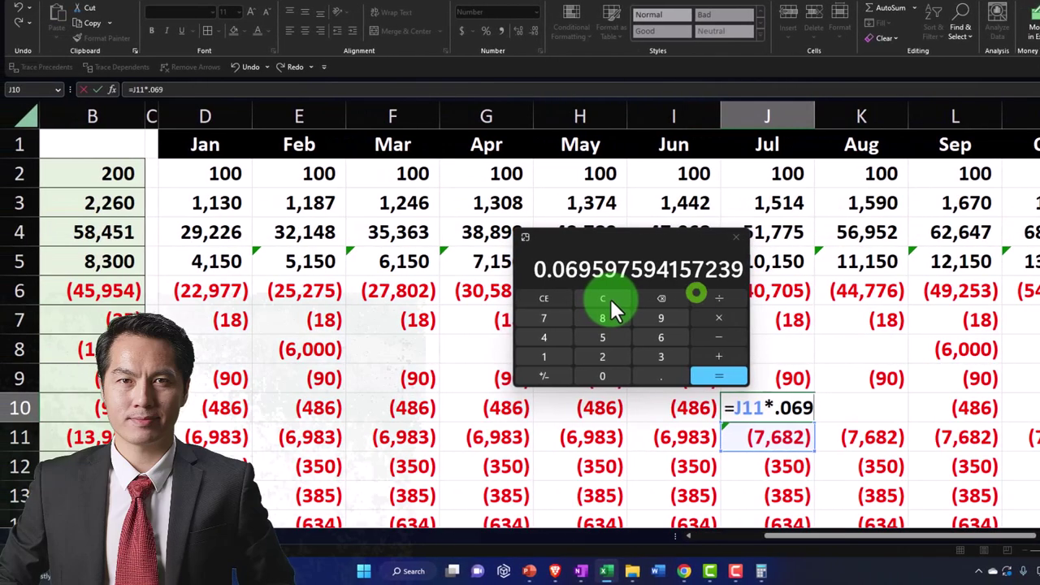
pyautogui.write('5')
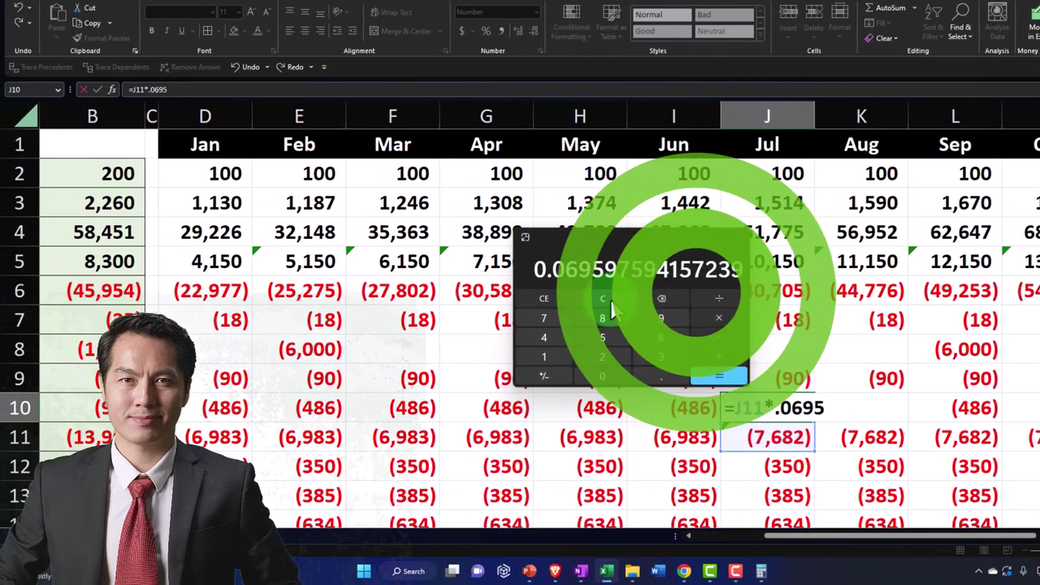
pyautogui.press('Return')
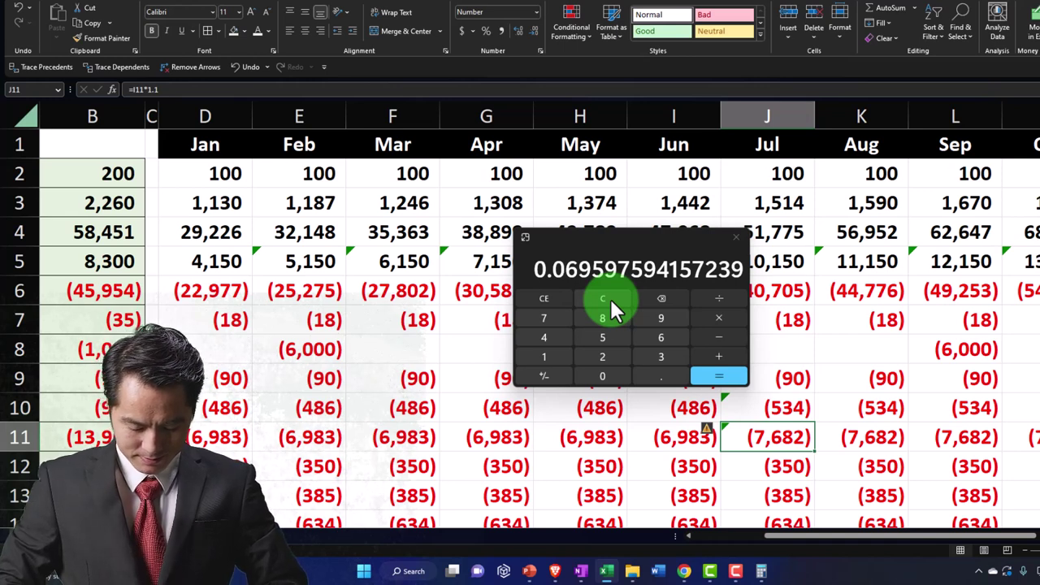
pyautogui.press('Up')
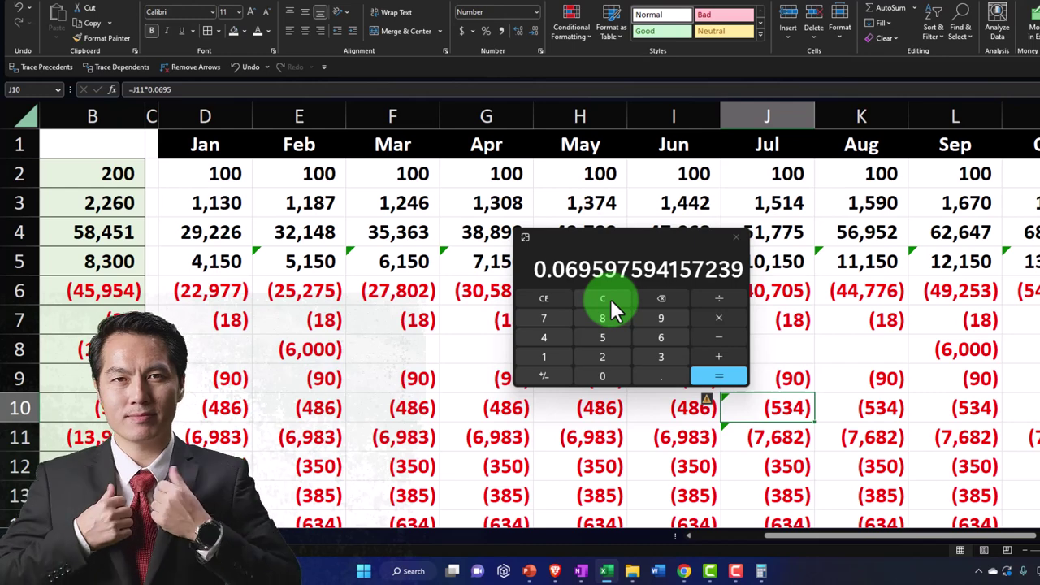
pyautogui.write('=')
pyautogui.press('Left')
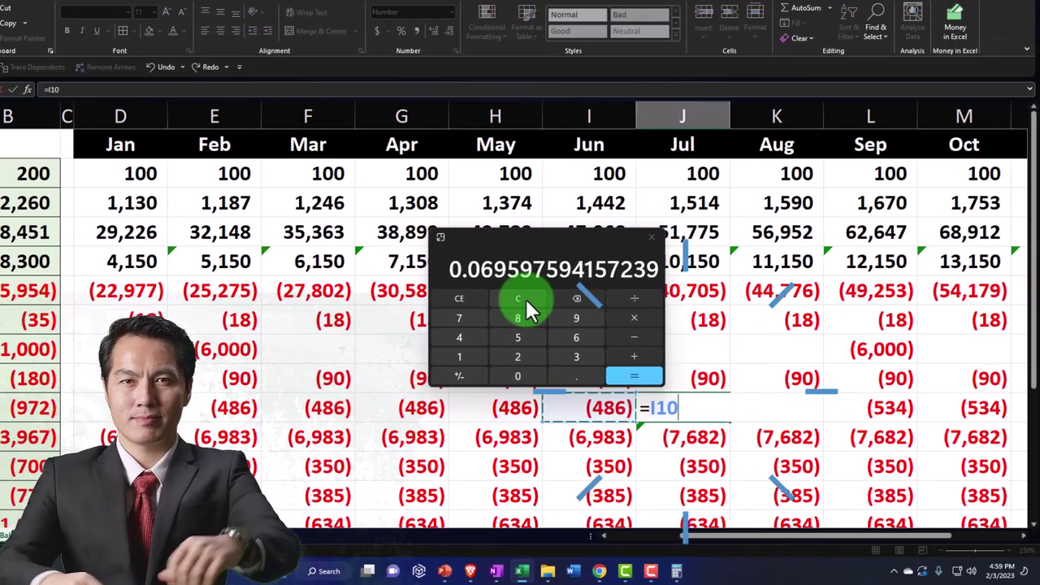
pyautogui.write('*1.')
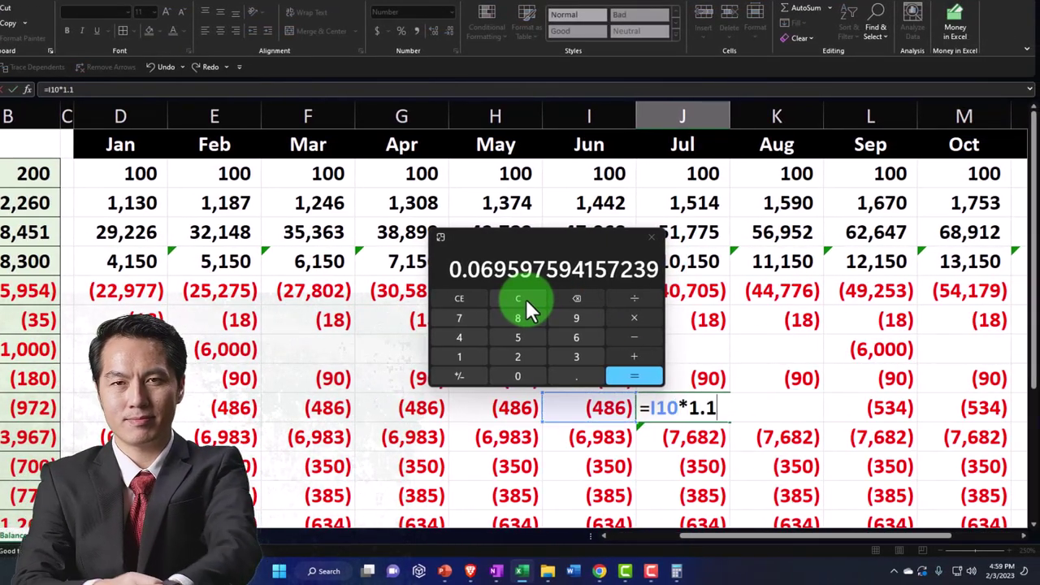
pyautogui.write('1')
pyautogui.press('Return')
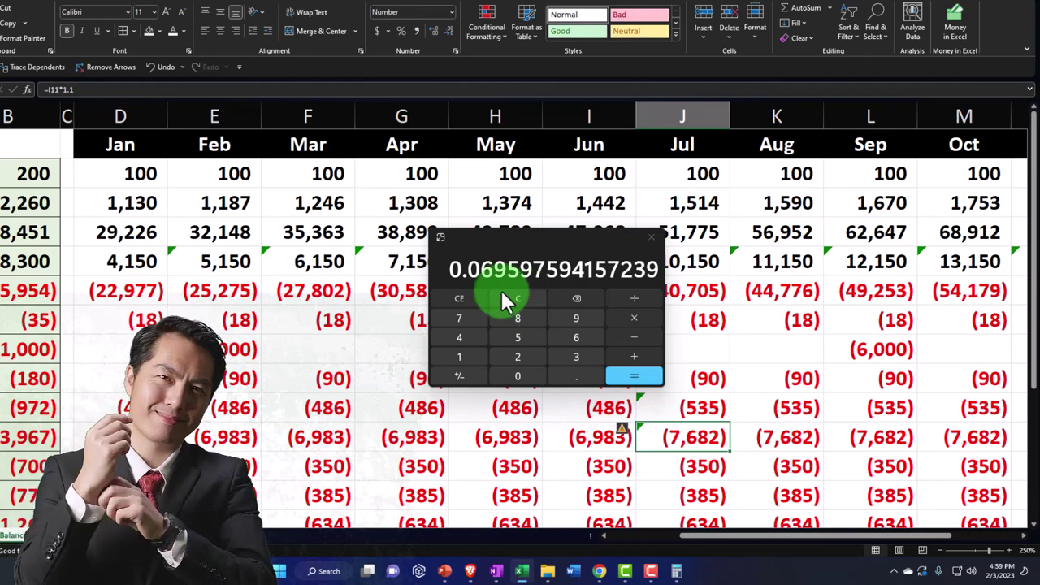
# Check 535 against 7,682 wages in Calculator, close it, and scroll right to the totals.
pyautogui.click(514, 298)
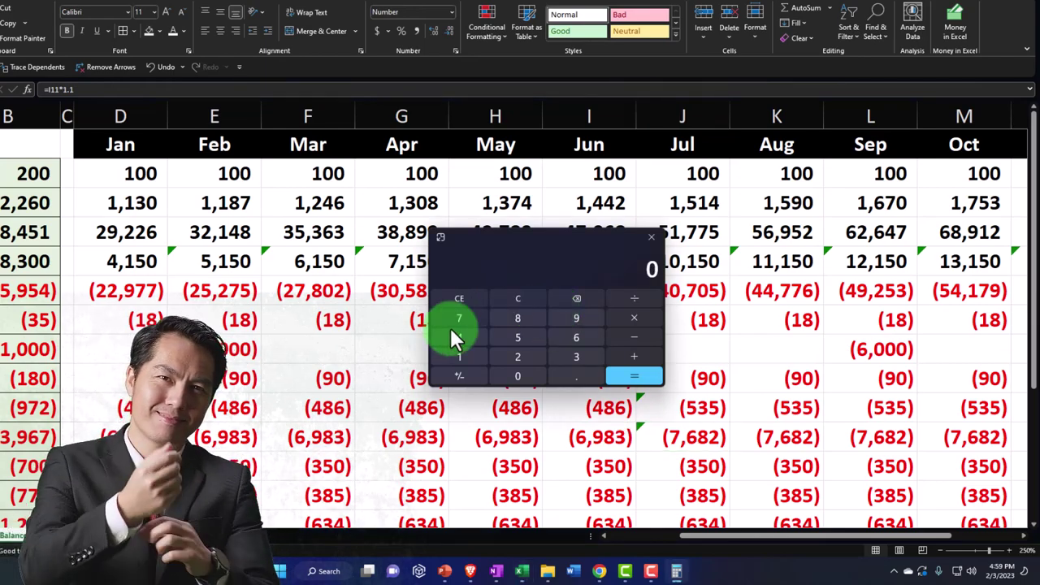
pyautogui.write('535+768')
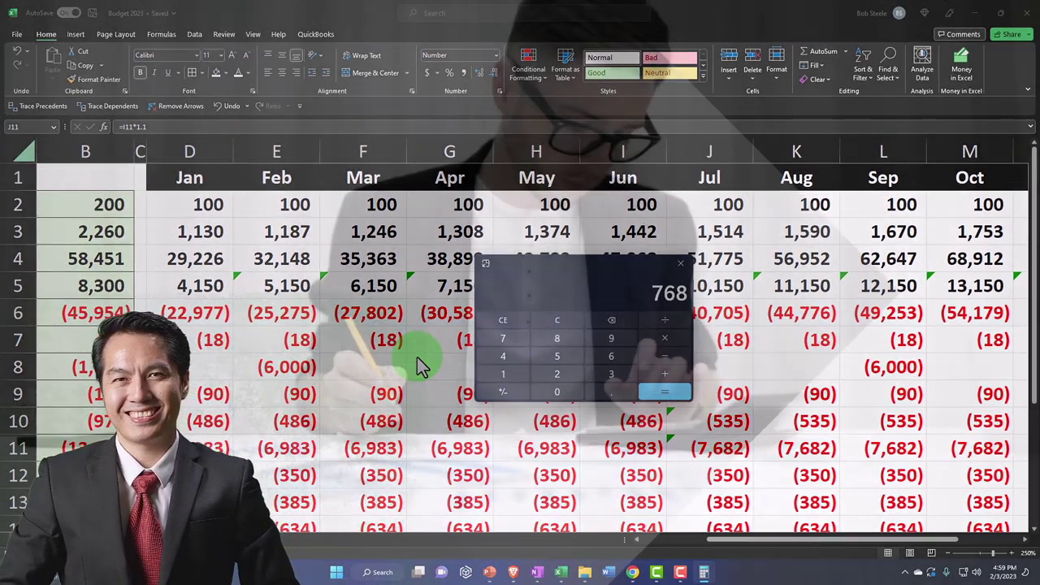
pyautogui.write('2')
pyautogui.press('Return')
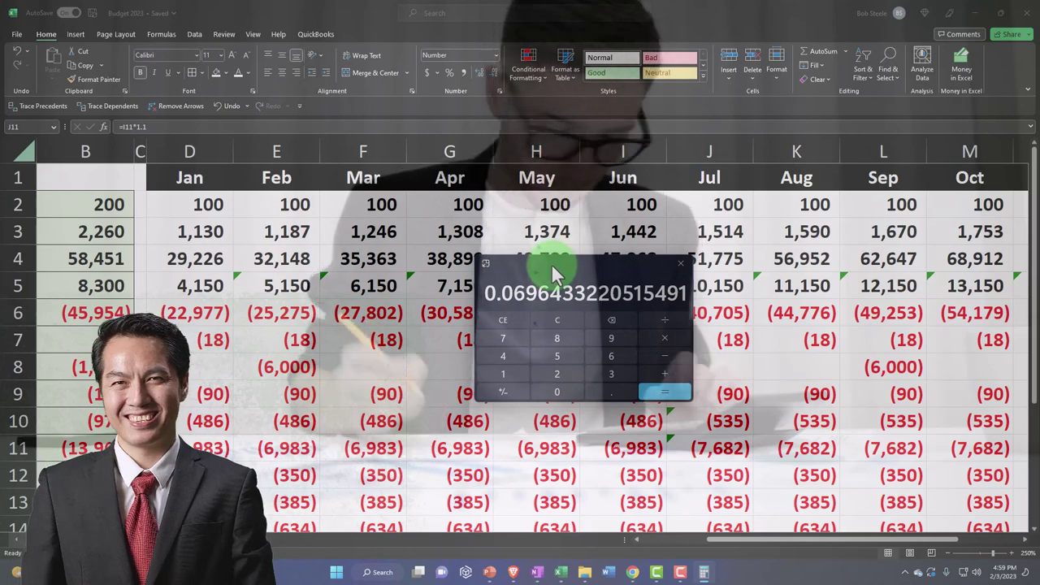
pyautogui.hotkey('alt', 'F4')
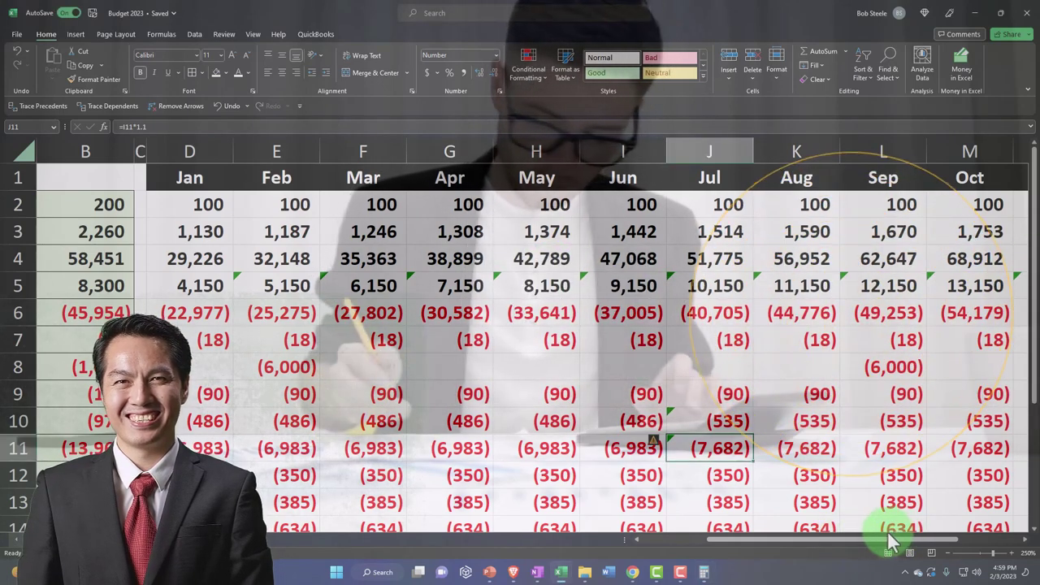
pyautogui.moveTo(894, 542); pyautogui.dragTo(966, 543)
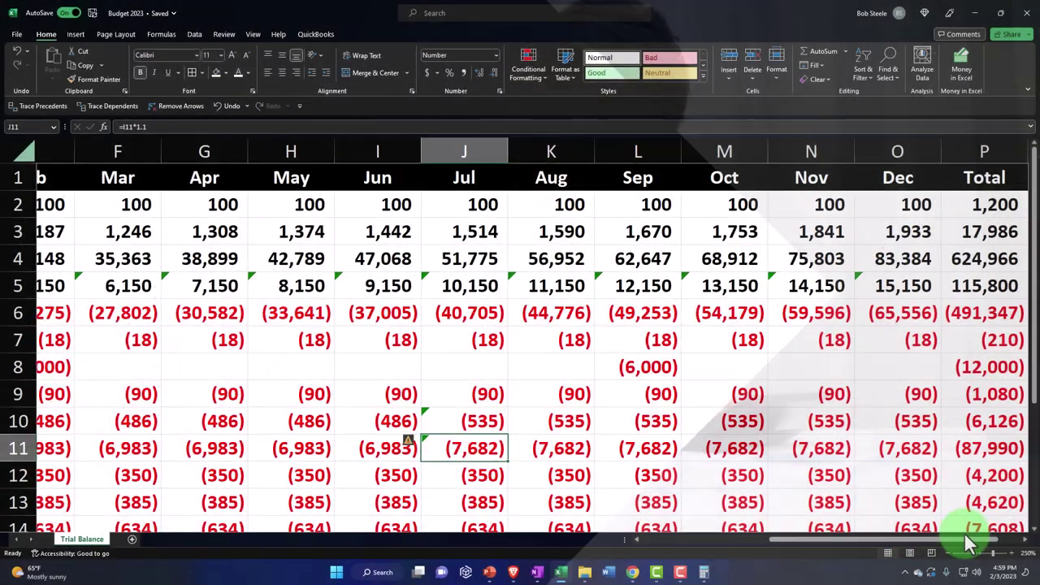
pyautogui.click(573, 395)
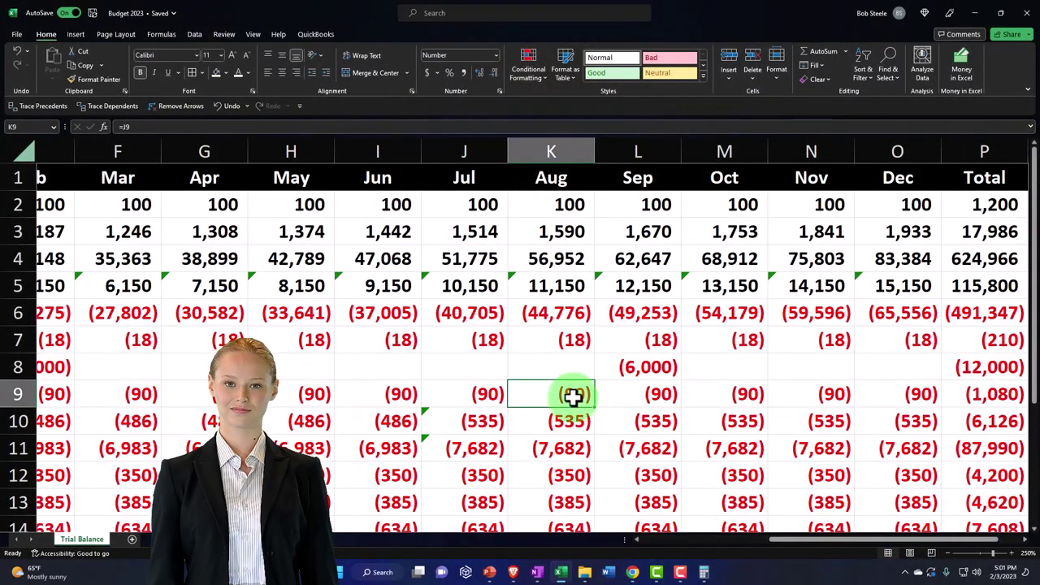
pyautogui.press('Left')
pyautogui.press('Home')
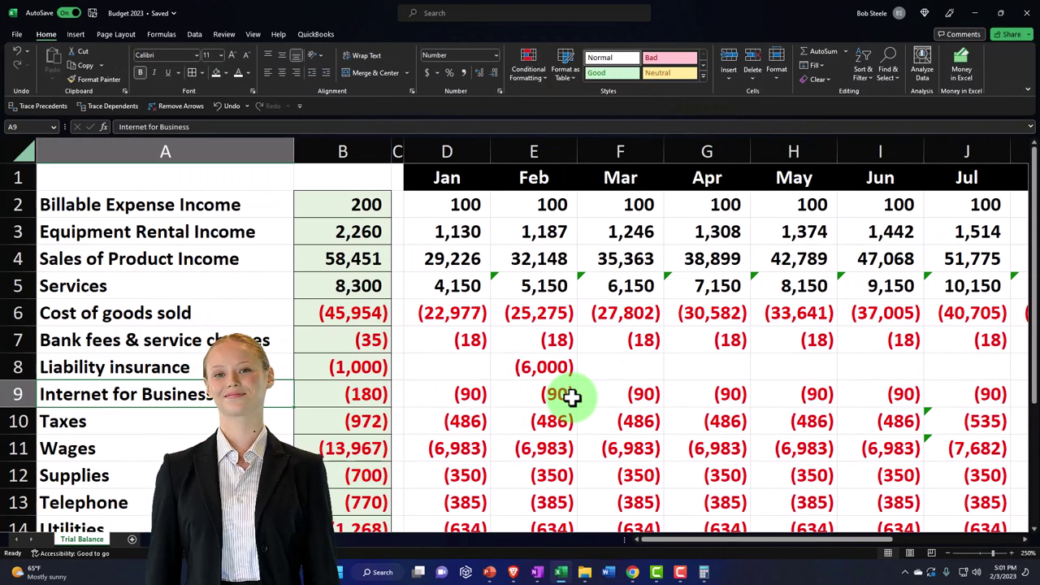
pyautogui.press('Down')
pyautogui.press('Down')
pyautogui.press('Down')
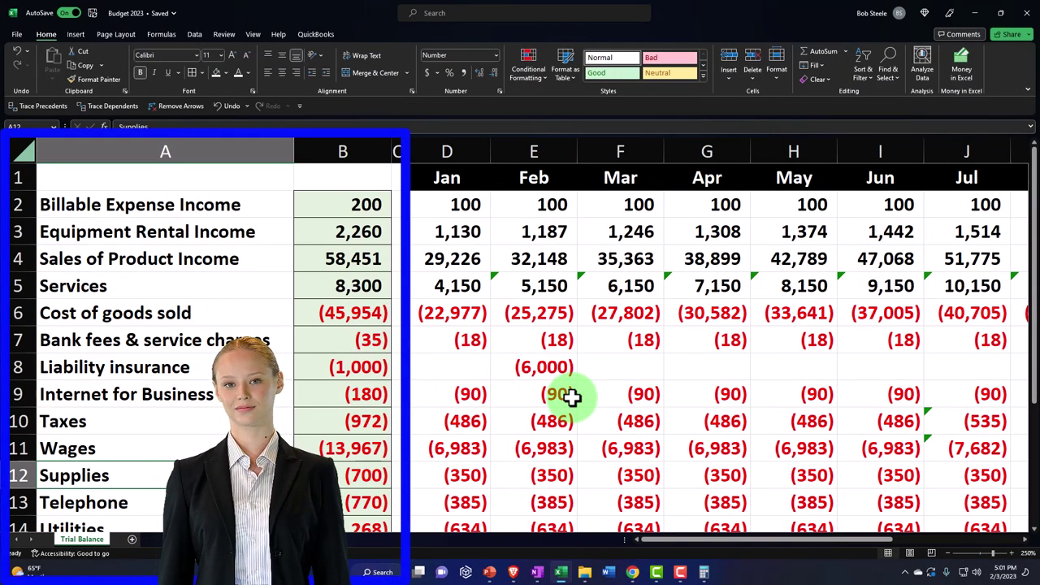
pyautogui.press('Right')
pyautogui.press('Right')
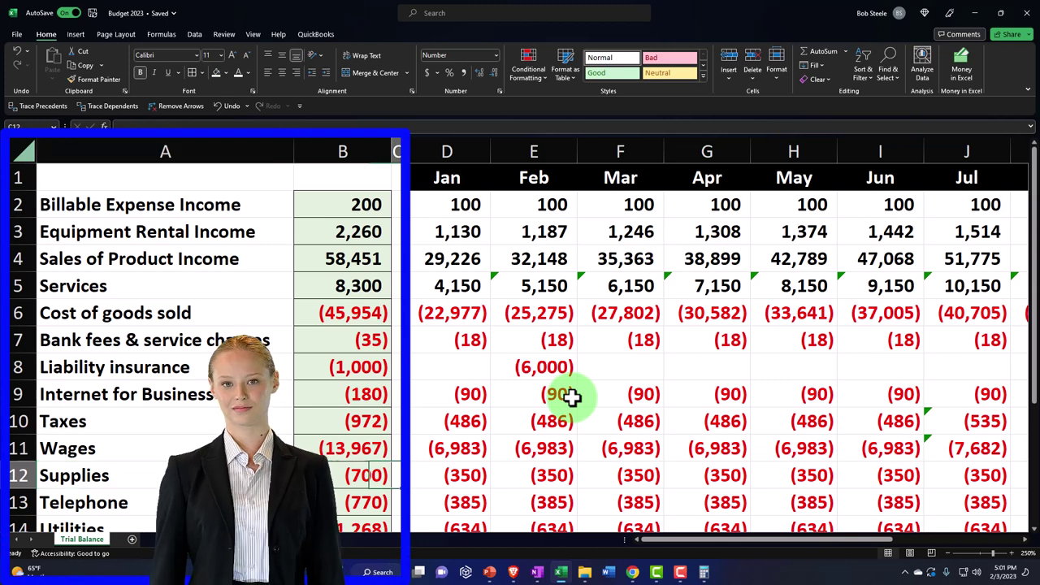
pyautogui.press('Down')
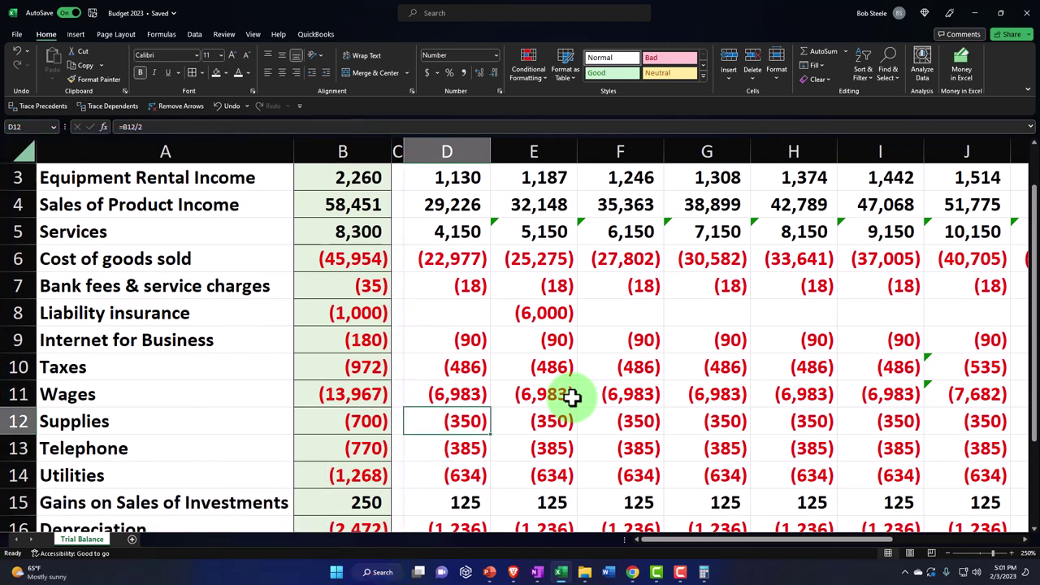
pyautogui.press('Down')
pyautogui.scroll(-1, 573, 395)
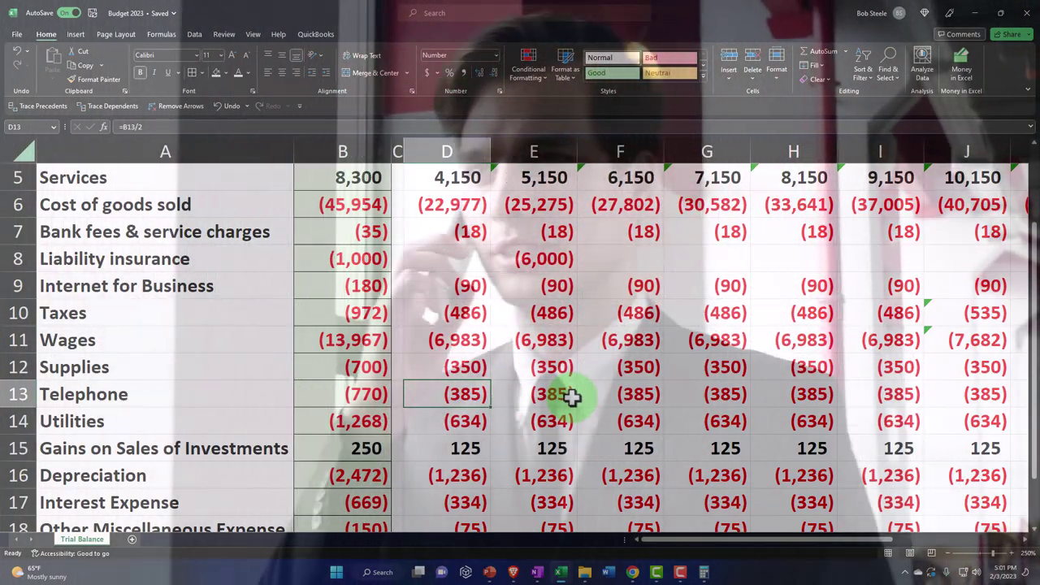
pyautogui.press('Down')
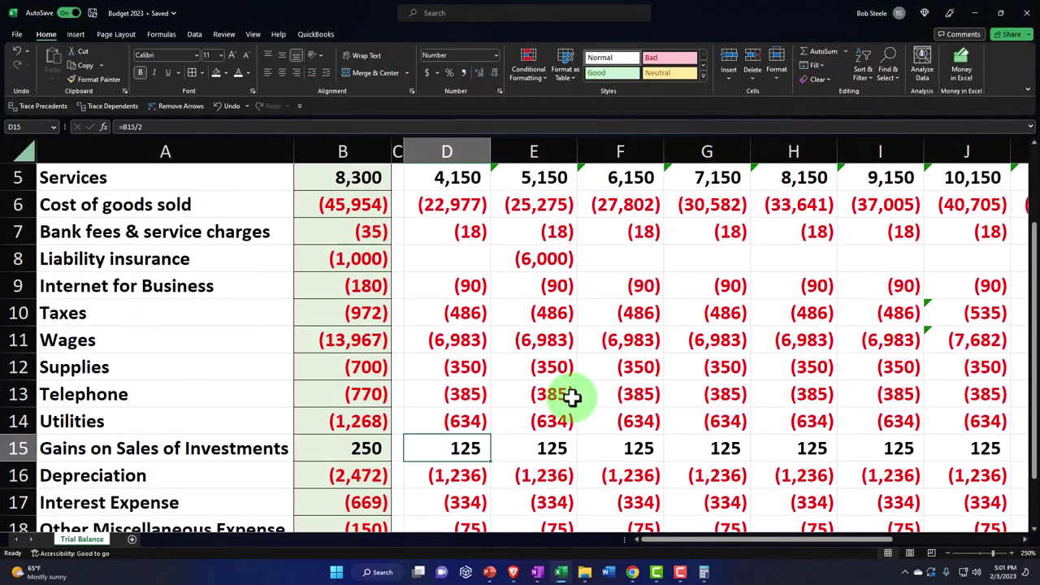
pyautogui.press('Home')
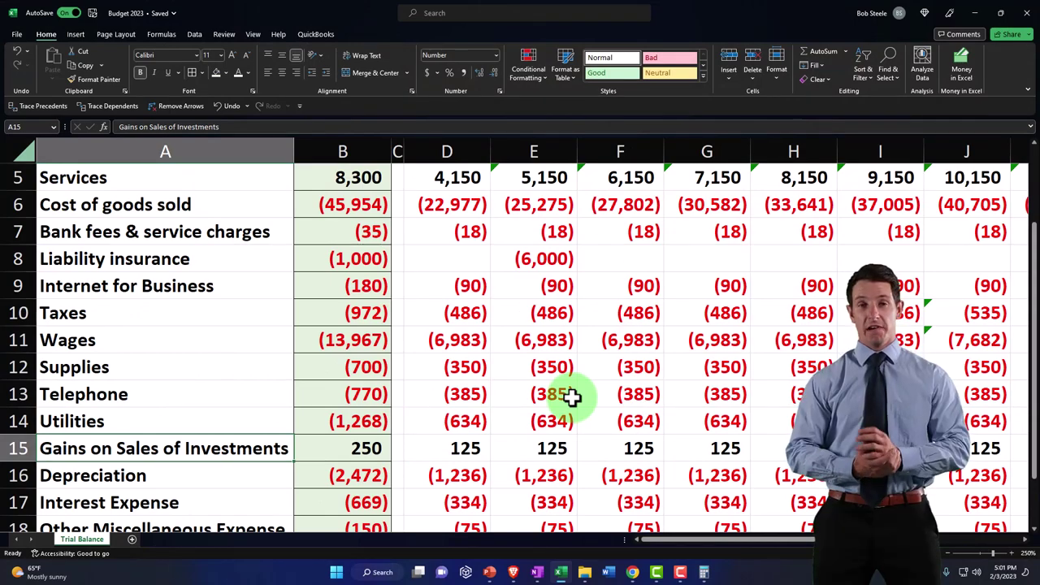
pyautogui.press('Right')
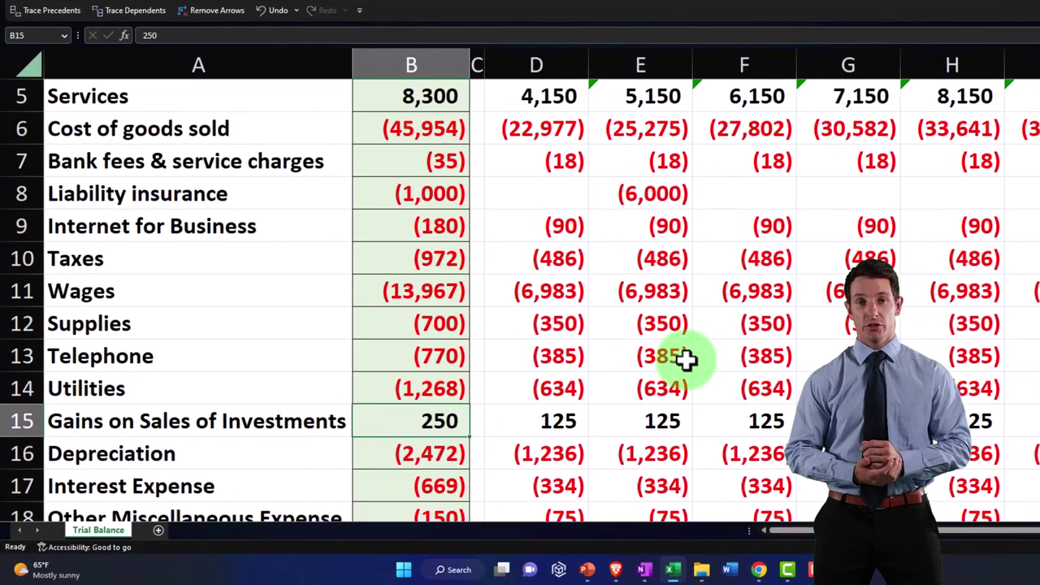
# Delete the monthly Gains on Sales of Investments values and check Jan Net Income shows 1,037.
pyautogui.press('Right')
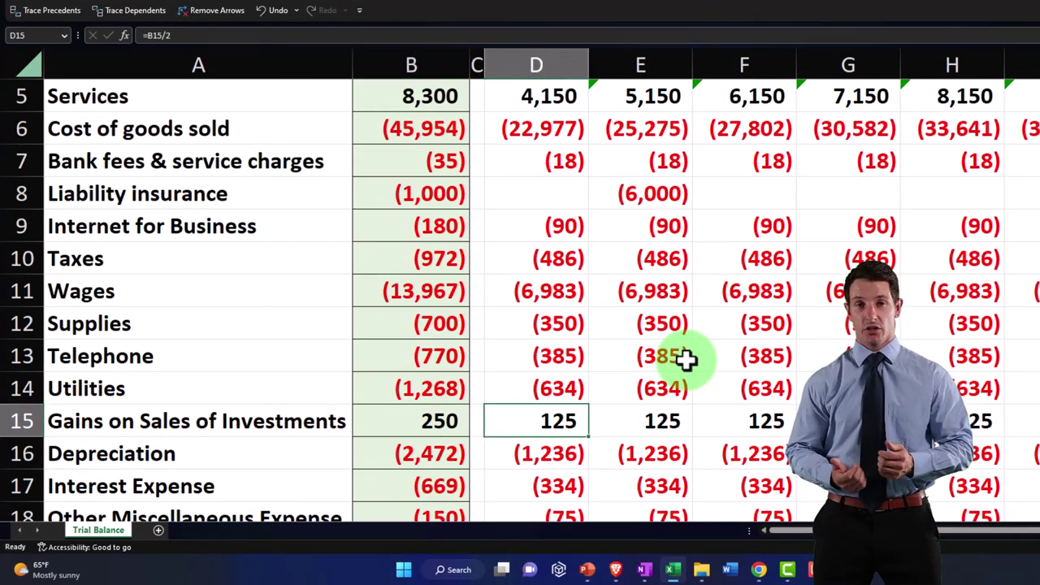
pyautogui.hotkey('shift', 'Right')
pyautogui.hotkey('shift', 'Right')
pyautogui.hotkey('shift', 'Right')
pyautogui.hotkey('shift', 'Right')
pyautogui.hotkey('shift', 'Right')
pyautogui.hotkey('shift', 'Right')
pyautogui.hotkey('shift', 'Right')
pyautogui.hotkey('shift', 'Right')
pyautogui.hotkey('shift', 'Right')
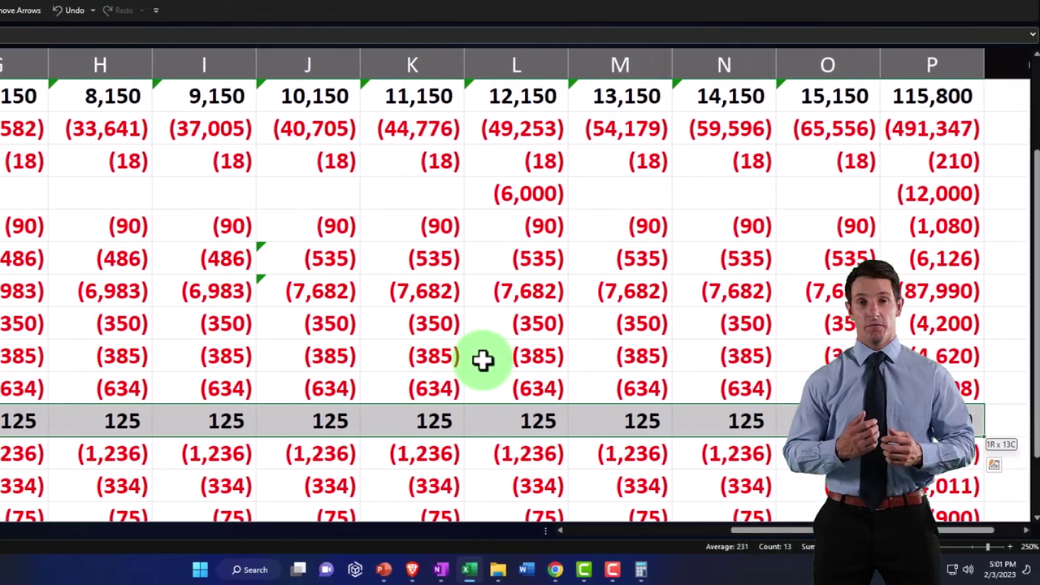
pyautogui.hotkey('shift', 'Left')
pyautogui.hotkey('shift', 'Left')
pyautogui.hotkey('shift', 'Left')
pyautogui.hotkey('shift', 'Left')
pyautogui.hotkey('shift', 'Left')
pyautogui.hotkey('shift', 'Left')
pyautogui.hotkey('shift', 'Left')
pyautogui.hotkey('shift', 'Left')
pyautogui.hotkey('shift', 'Left')
pyautogui.hotkey('shift', 'Left')
pyautogui.hotkey('shift', 'Left')
pyautogui.hotkey('shift', 'Left')
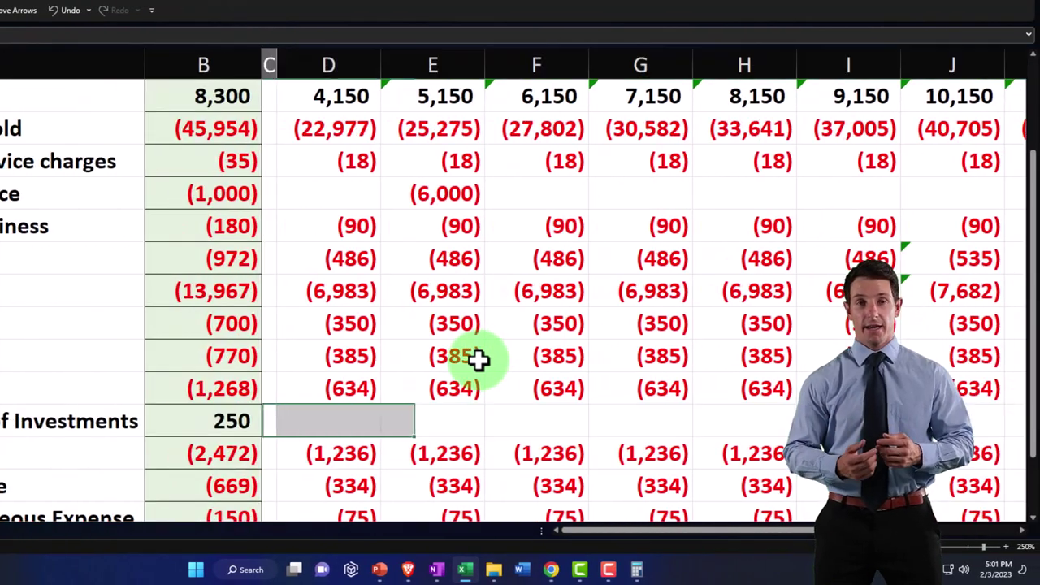
pyautogui.press('Right')
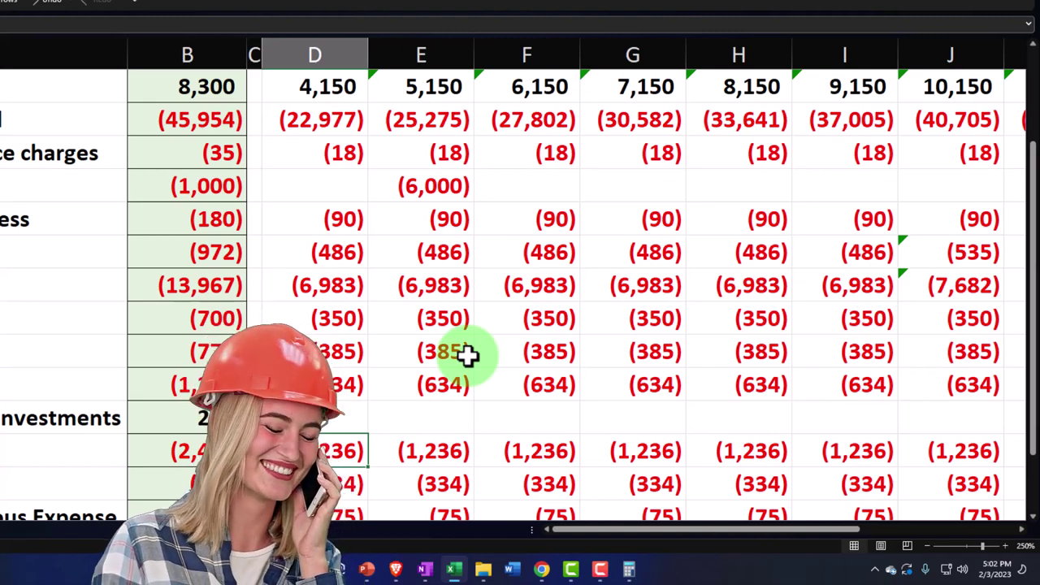
pyautogui.press('Down')
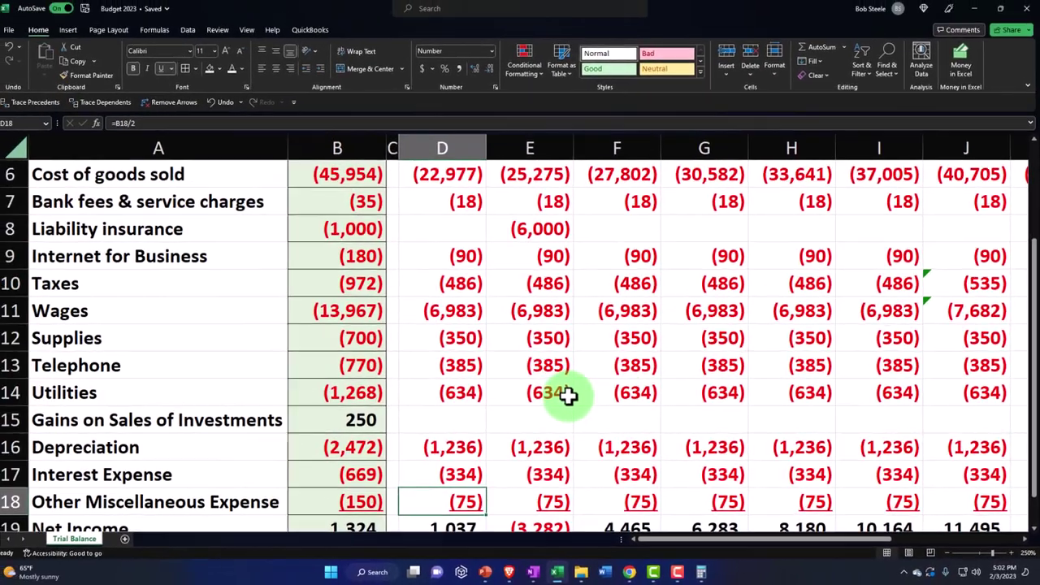
pyautogui.press('Down')
pyautogui.press('Up')
pyautogui.press('Up')
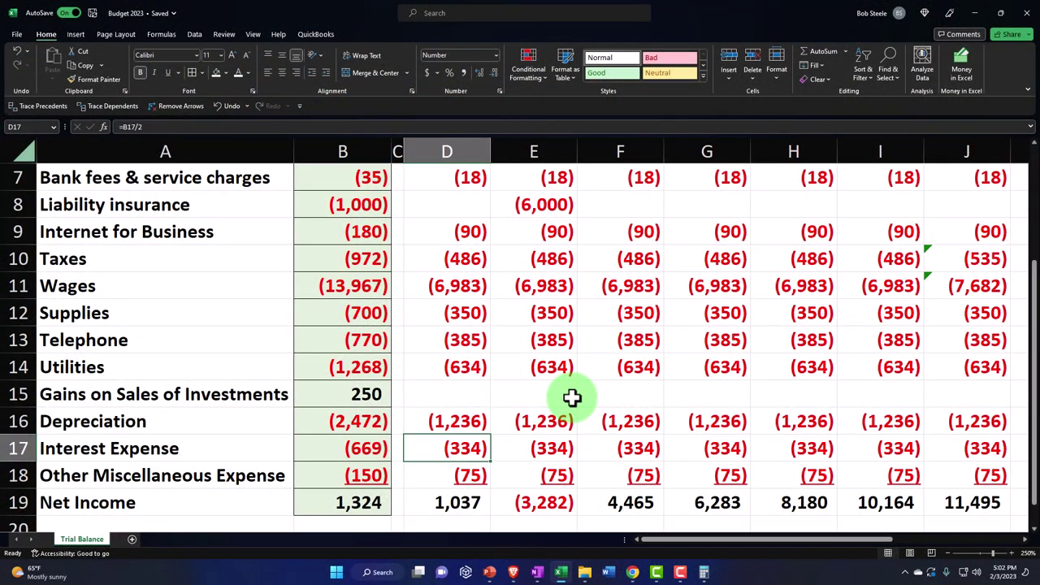
# Enter =D17*.95 in E17 and fill it through O17 so Interest Expense drops 5% monthly.
pyautogui.write('=')
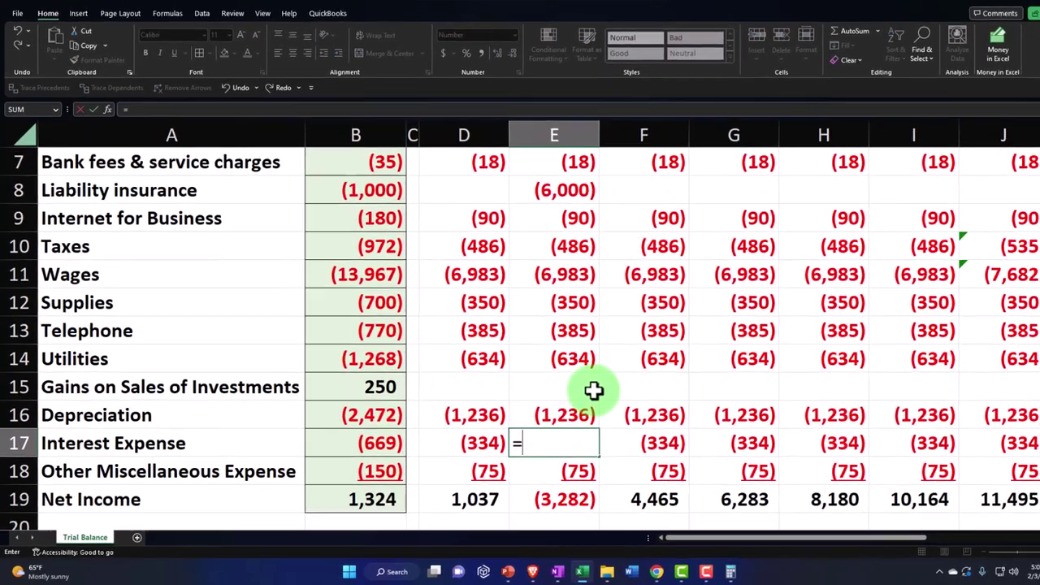
pyautogui.press('Left')
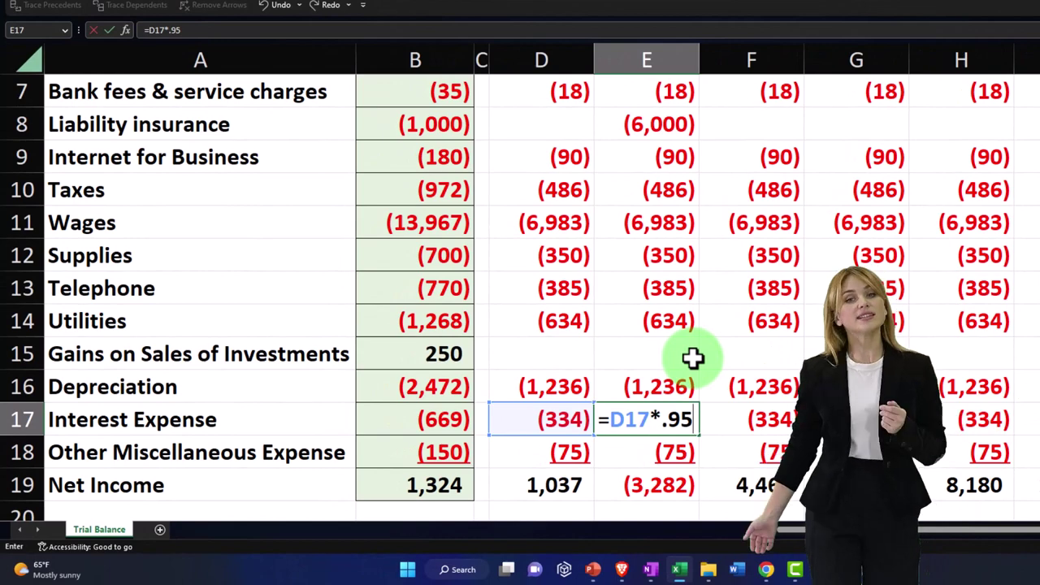
pyautogui.press('Return')
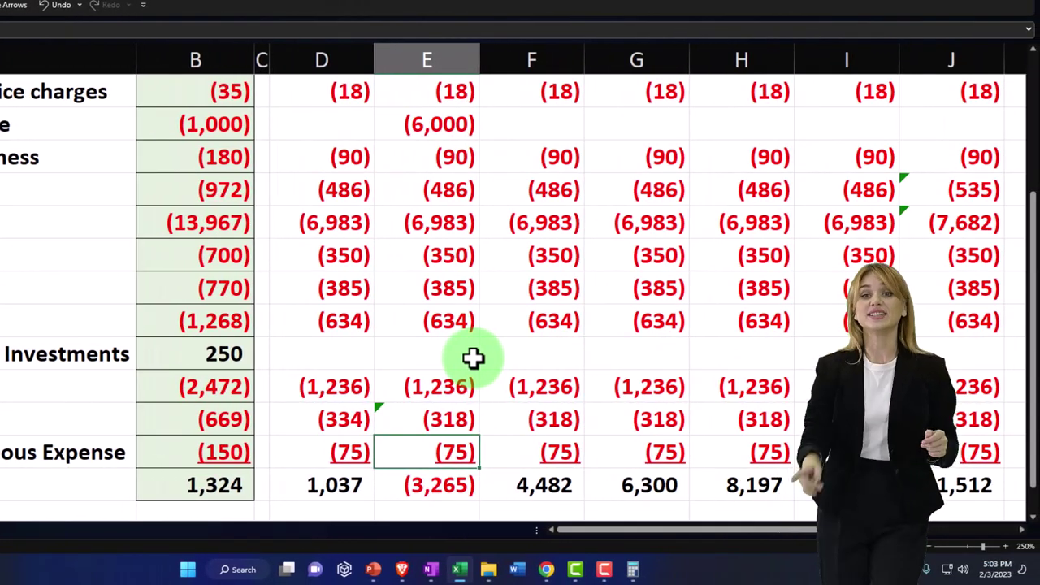
pyautogui.click(467, 420)
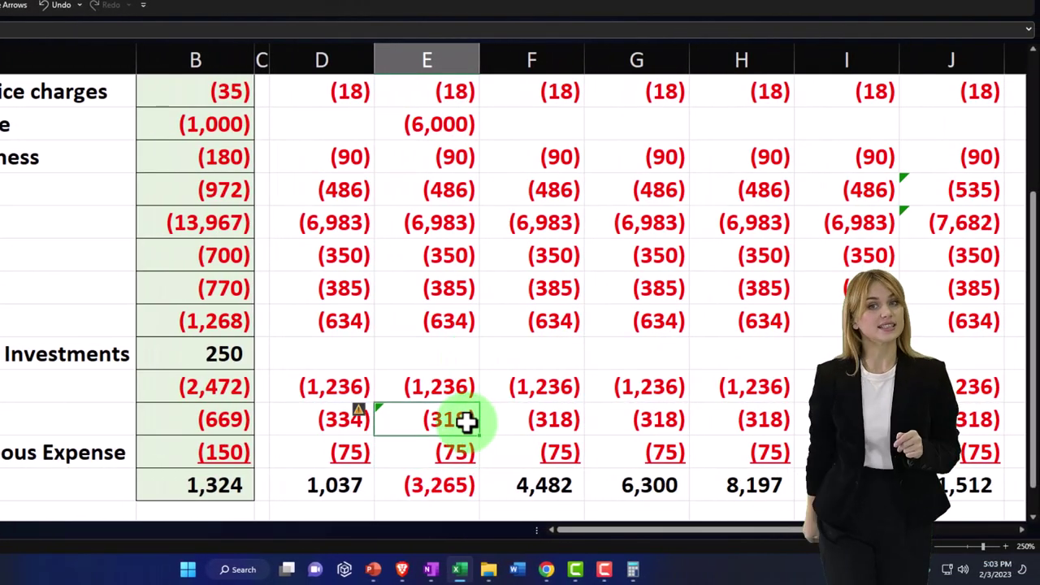
pyautogui.moveTo(481, 436); pyautogui.dragTo(993, 463)
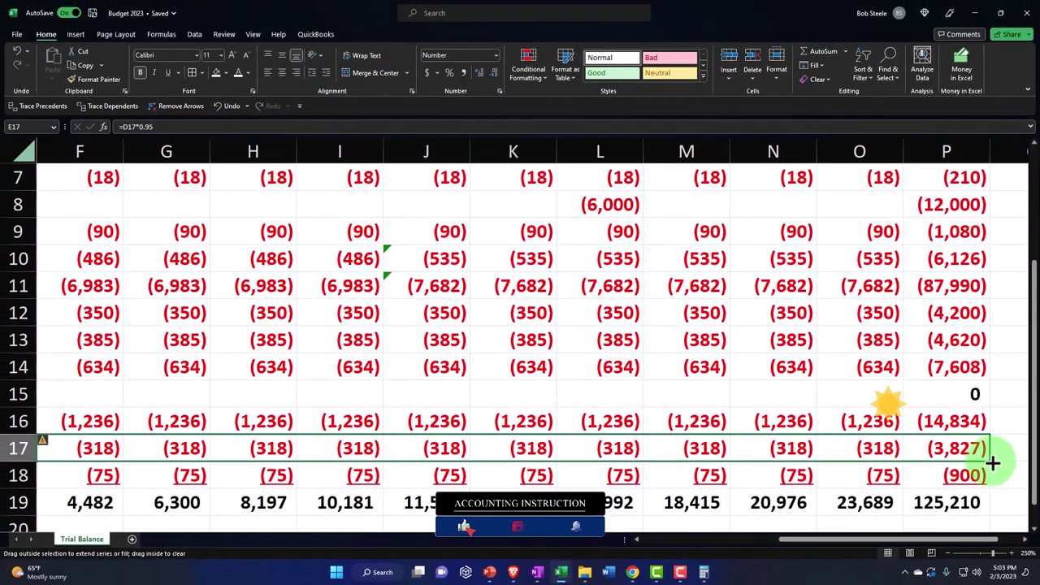
pyautogui.moveTo(914, 464); pyautogui.dragTo(915, 471)
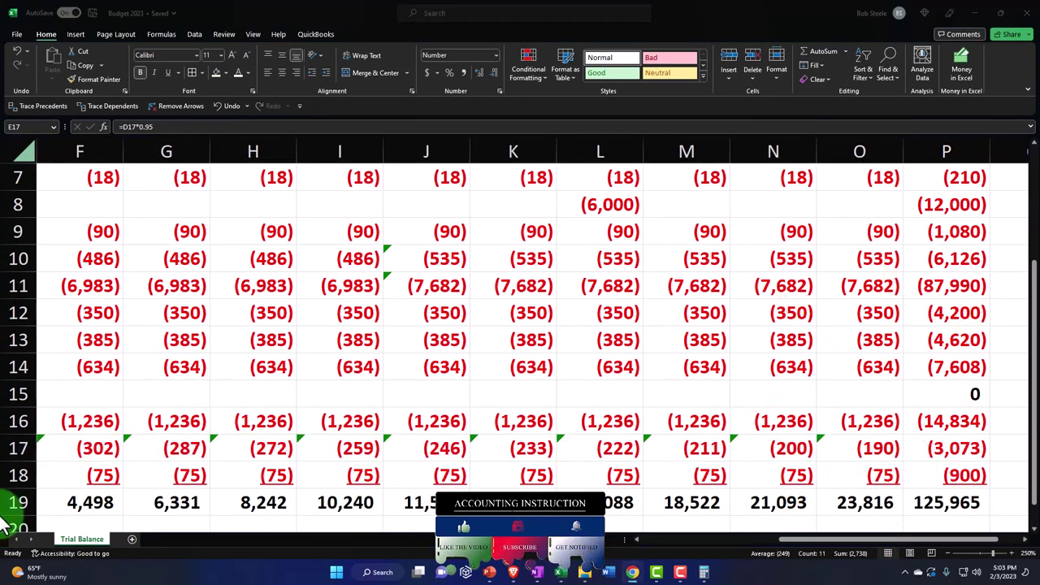
pyautogui.scroll(-1, 337, 391)
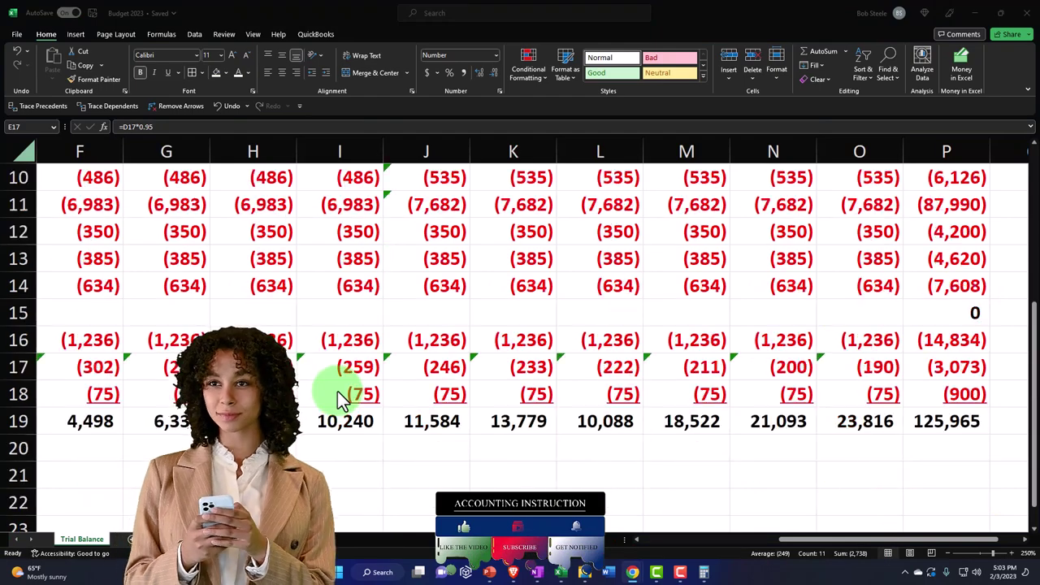
pyautogui.click(777, 539)
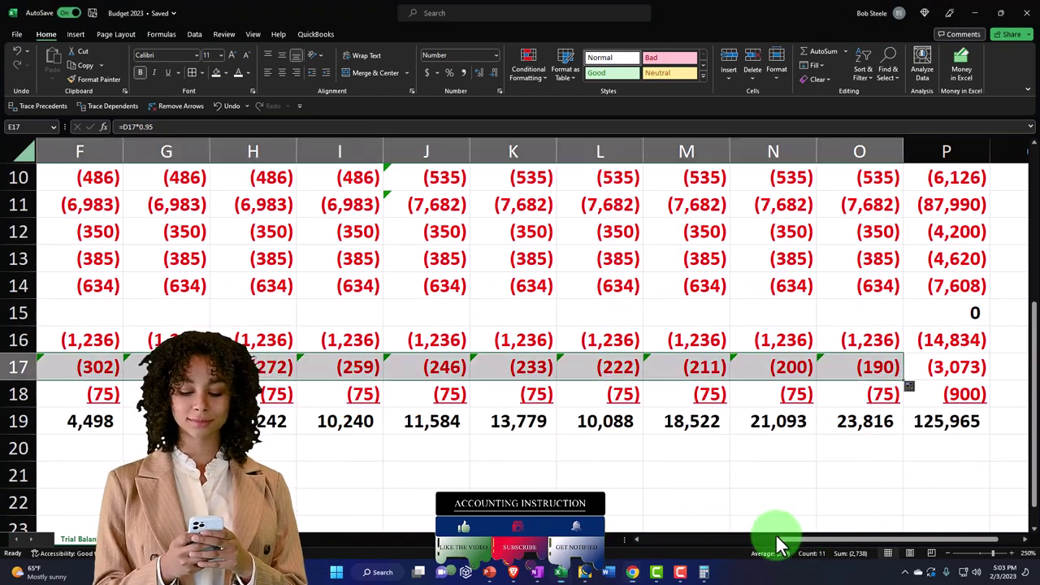
pyautogui.moveTo(777, 549); pyautogui.dragTo(666, 550)
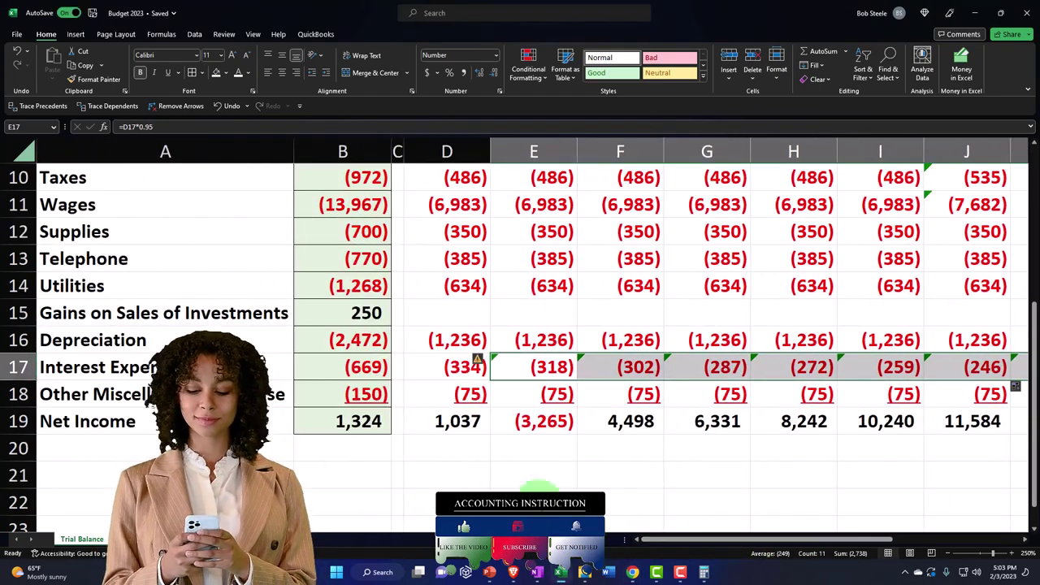
pyautogui.click(429, 394)
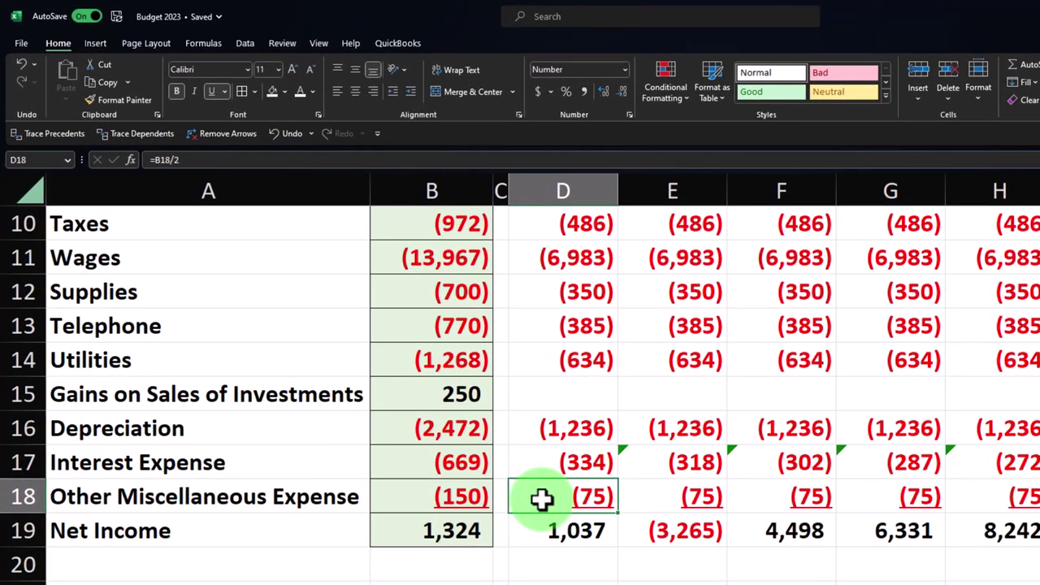
pyautogui.scroll(3, 543, 512)
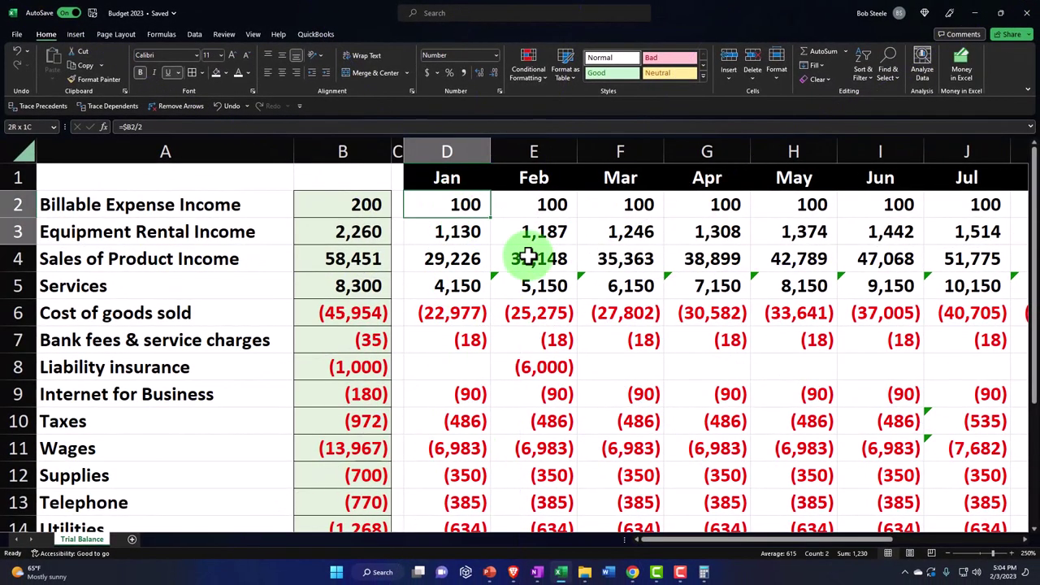
# Apply All Borders to the budget range D2:P19.
pyautogui.moveTo(528, 258); pyautogui.dragTo(860, 478)
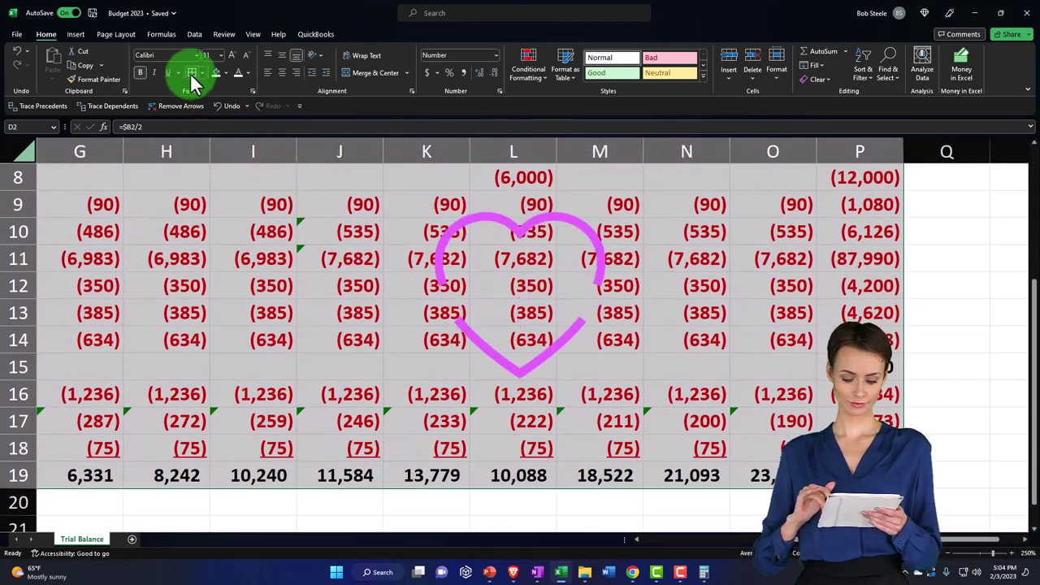
pyautogui.hotkey('ctrl', 'Home')
pyautogui.click(598, 452)
pyautogui.scroll(-2, 600, 452)
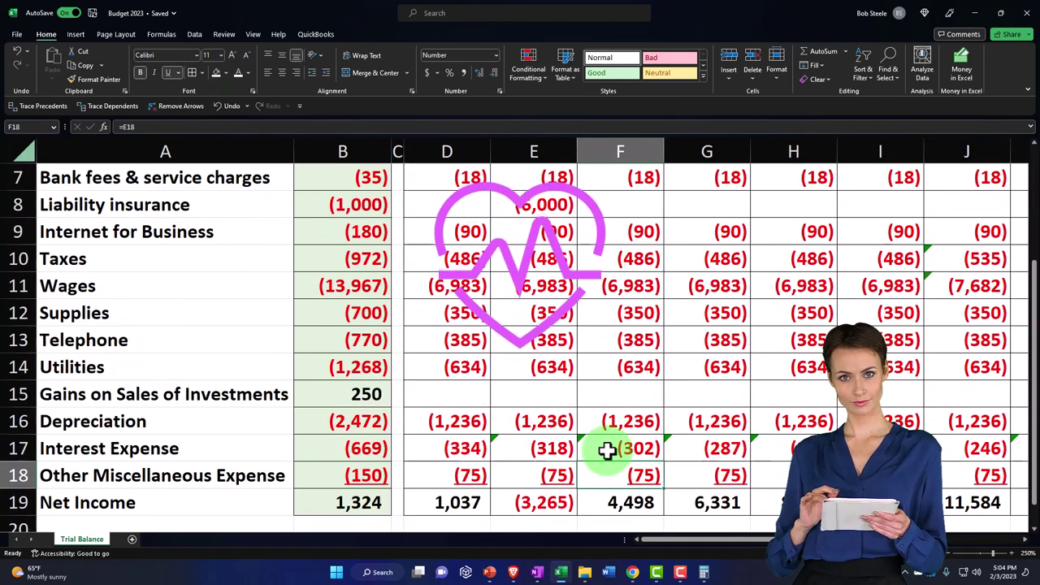
pyautogui.scroll(-1, 607, 451)
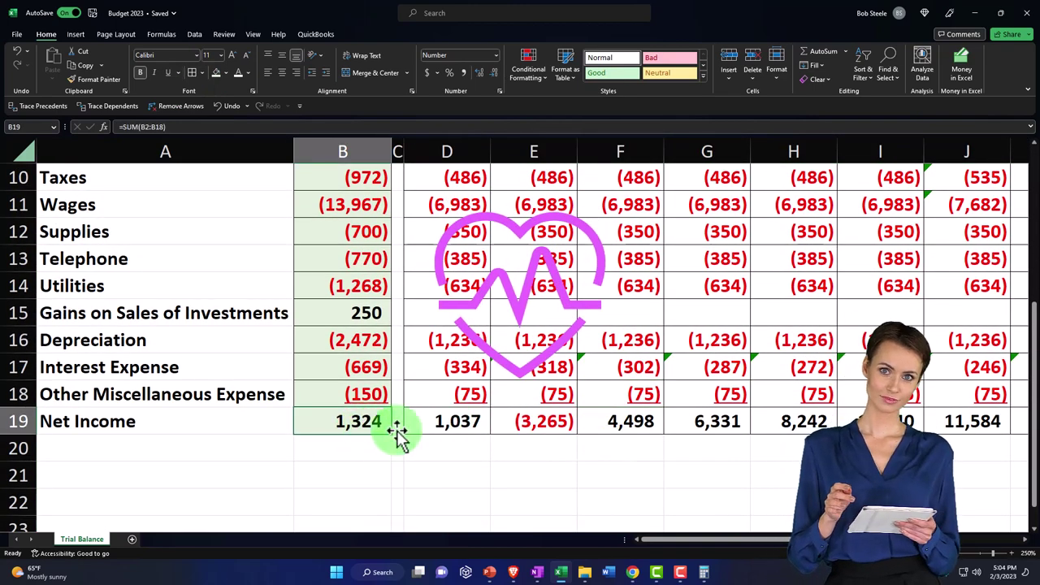
# Select the Net Income row cells B19 and D19:P19.
pyautogui.keyDown('ctrl'); pyautogui.click(434, 422); pyautogui.keyUp('ctrl')
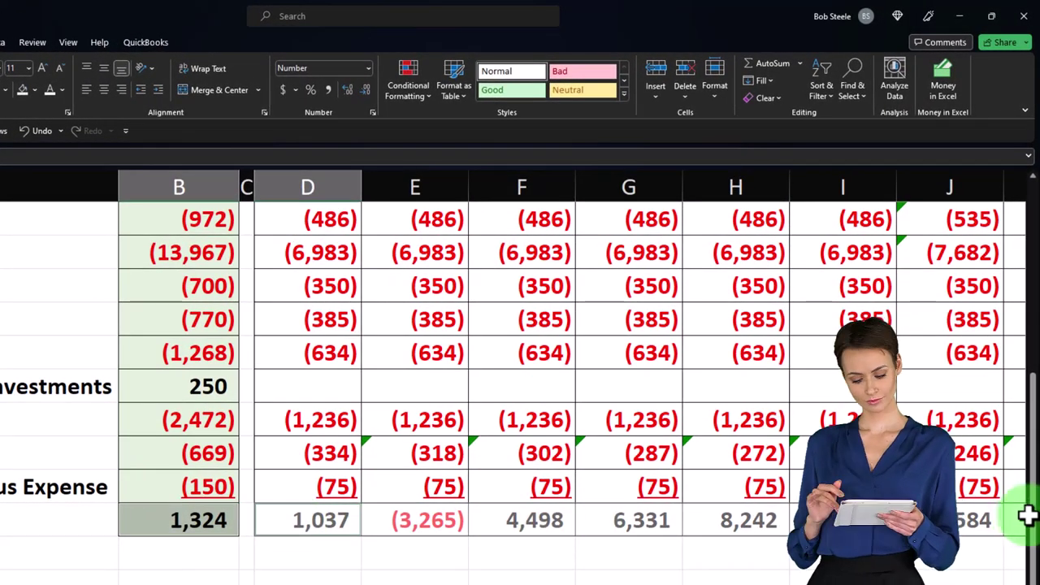
pyautogui.click(520, 571)
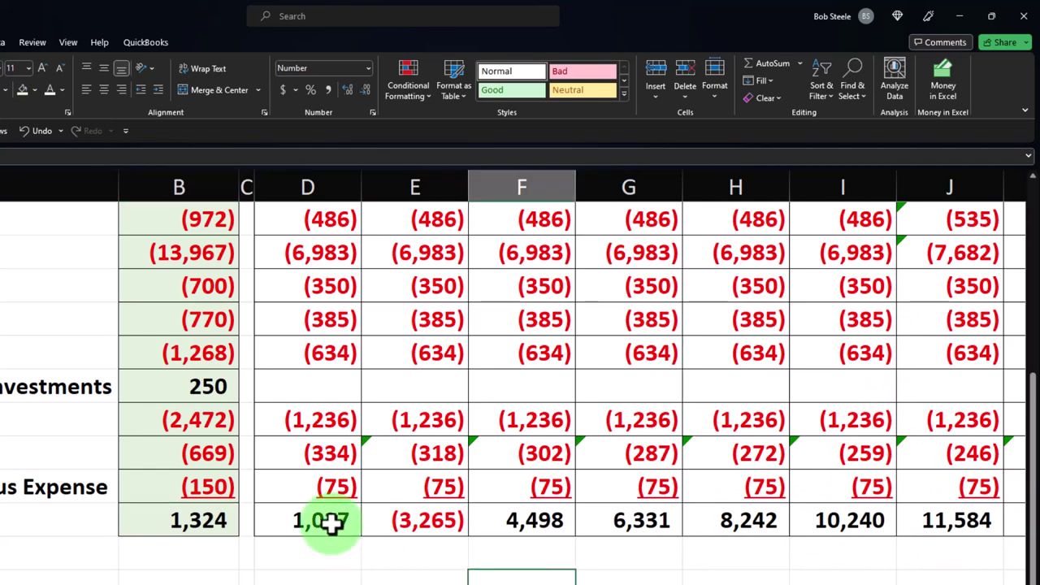
pyautogui.moveTo(325, 520); pyautogui.dragTo(859, 527)
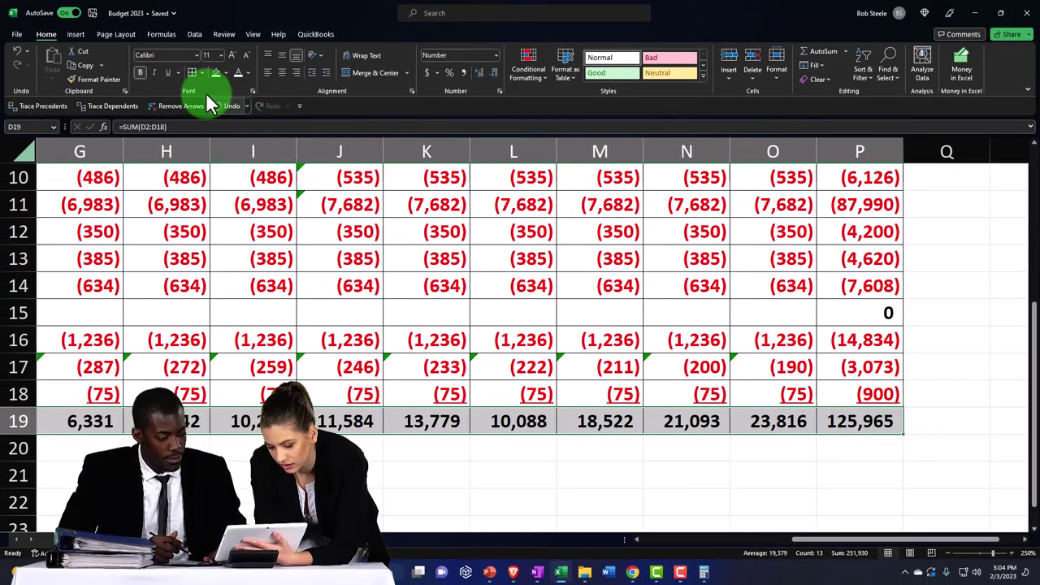
# Double-underline the Net Income figures and select the full-year Net Income total.
pyautogui.click(176, 72)
pyautogui.click(187, 102)
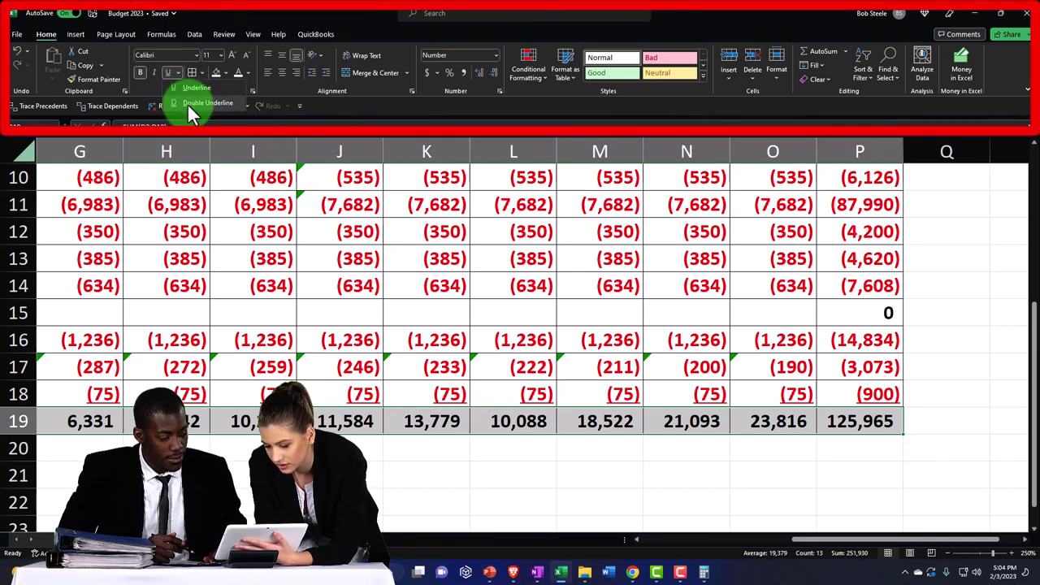
pyautogui.hscroll(-6, 589, 398)
pyautogui.hscroll(-2, 589, 398)
pyautogui.click(358, 423)
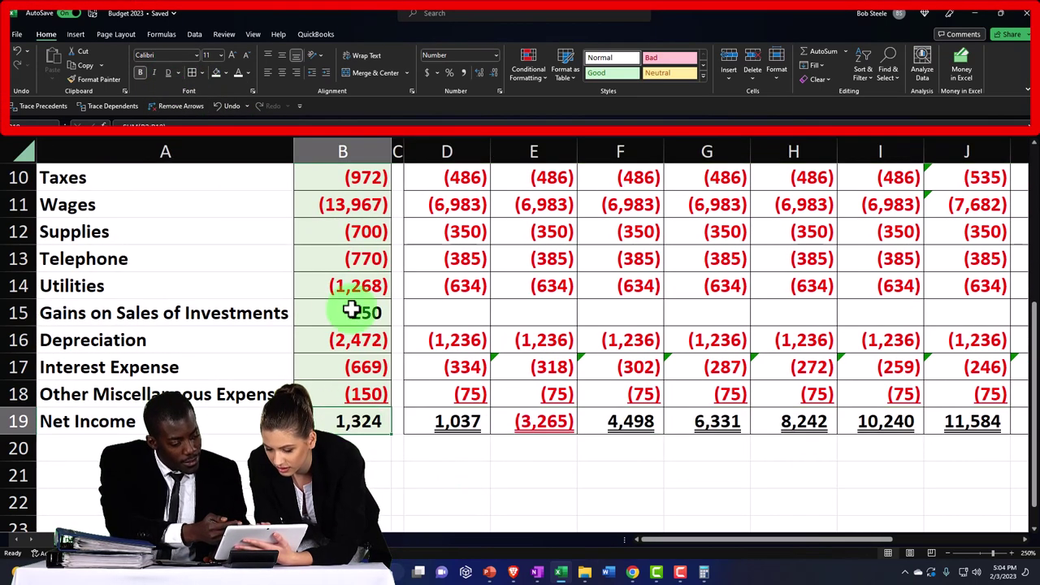
# Check February's Net Income sum and its liability insurance entry.
pyautogui.click(586, 416)
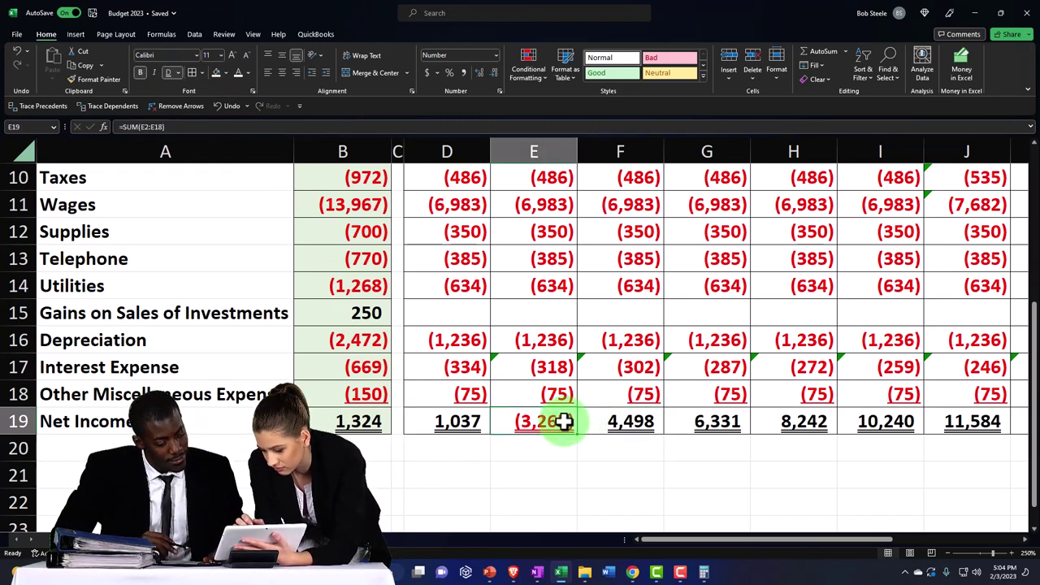
pyautogui.scroll(3, 563, 421)
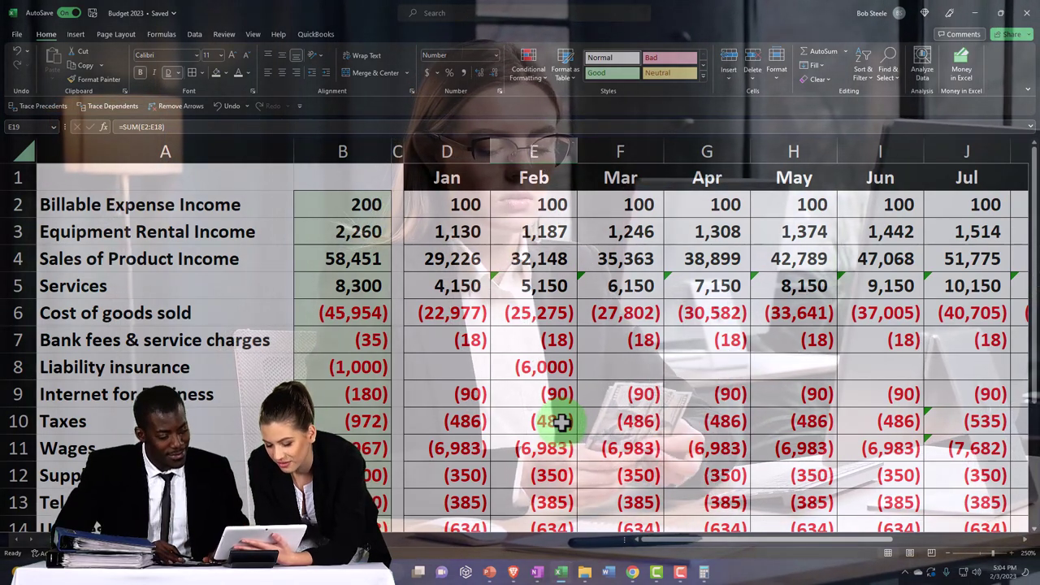
pyautogui.click(559, 364)
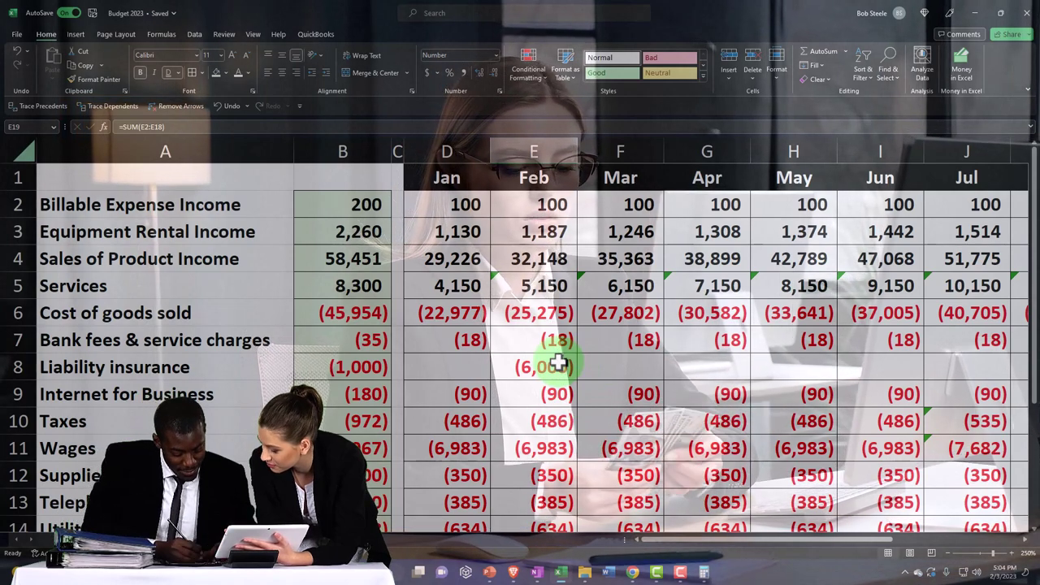
pyautogui.scroll(-1, 559, 363)
pyautogui.scroll(-2, 559, 363)
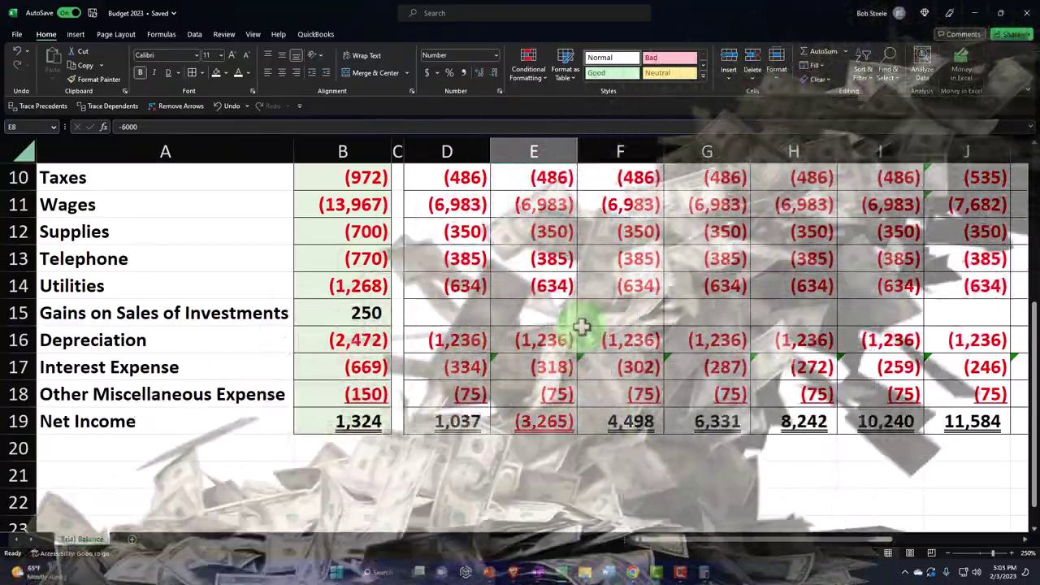
# Check March's Net Income formula and the row total =SUM(P2:P18) in P19.
pyautogui.click(634, 420)
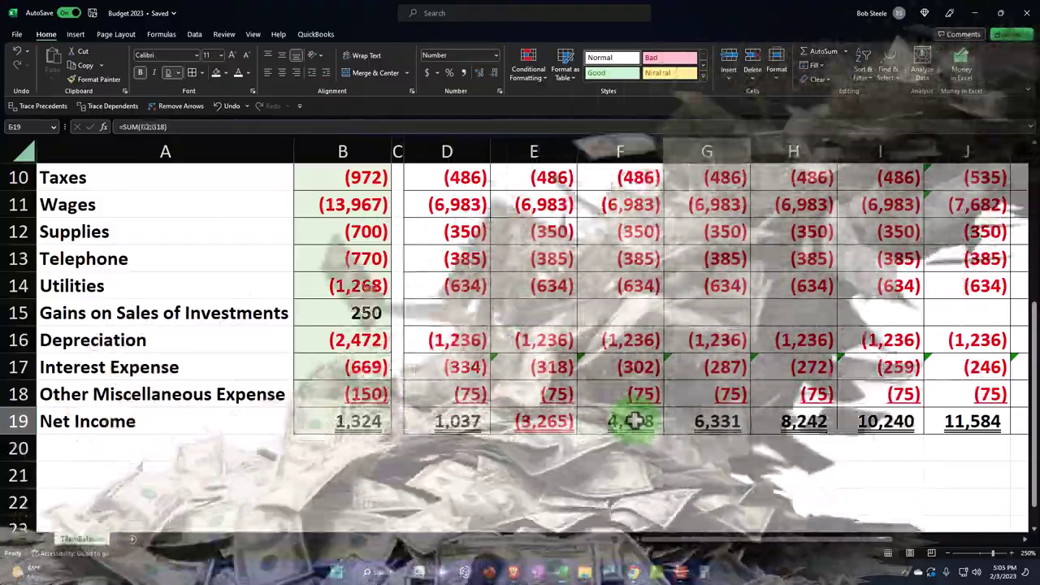
pyautogui.hscroll(5, 634, 420)
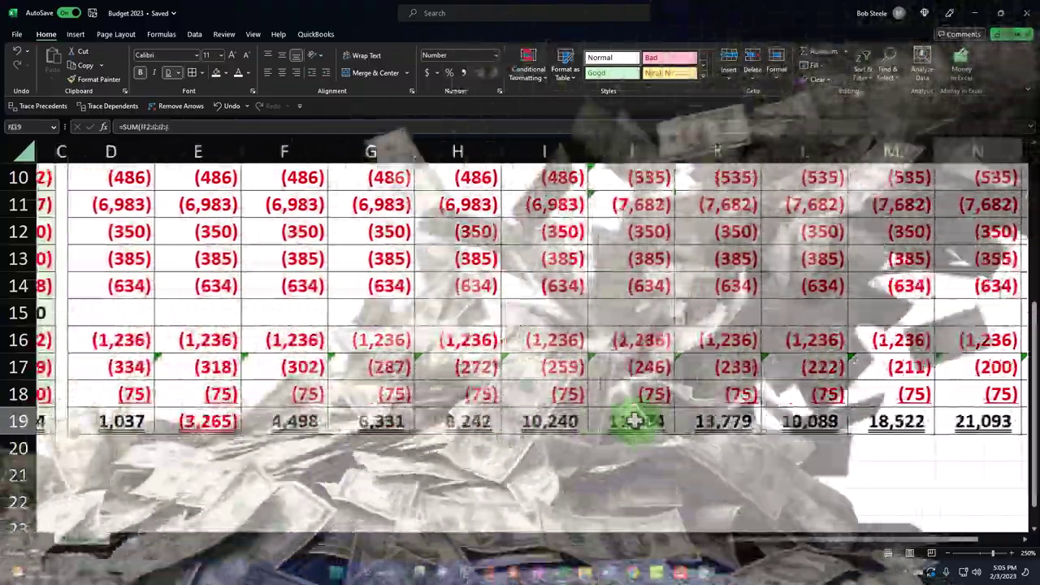
pyautogui.press('Right')
pyautogui.press('Right')
pyautogui.press('Right')
pyautogui.press('Right')
pyautogui.press('Right')
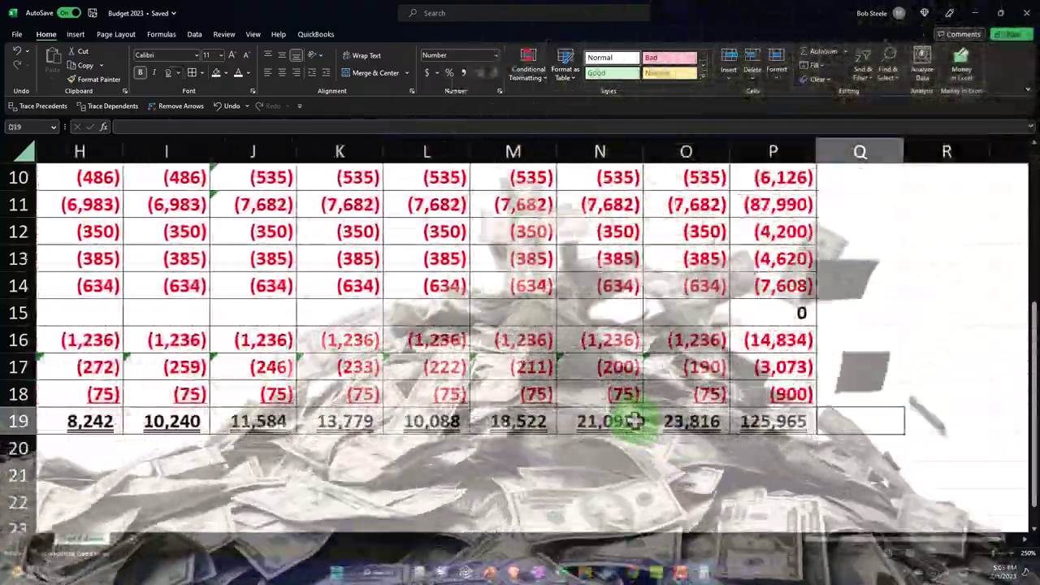
pyautogui.press('Left')
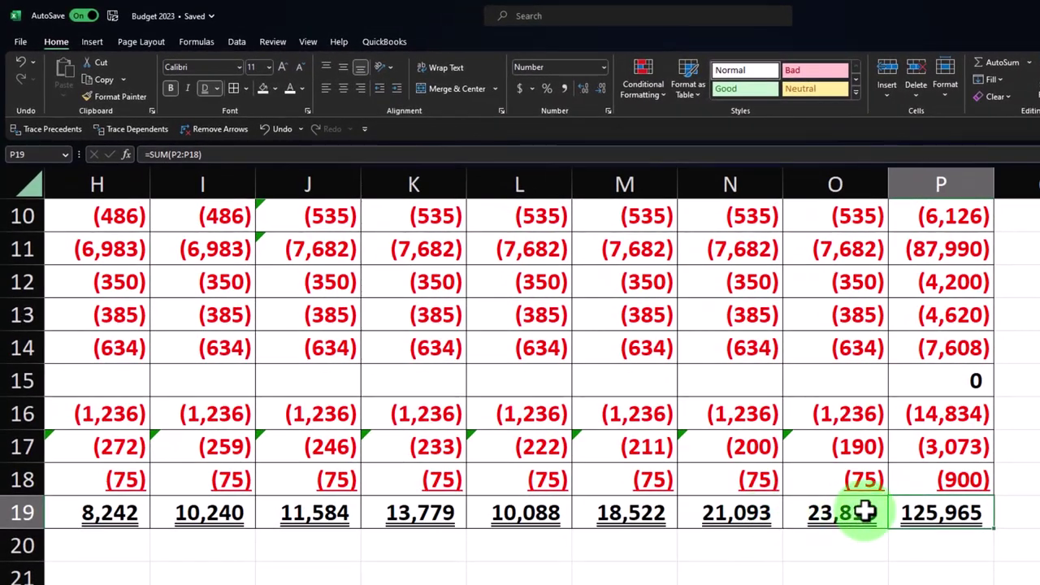
pyautogui.scroll(3, 861, 503)
pyautogui.scroll(-3, 863, 509)
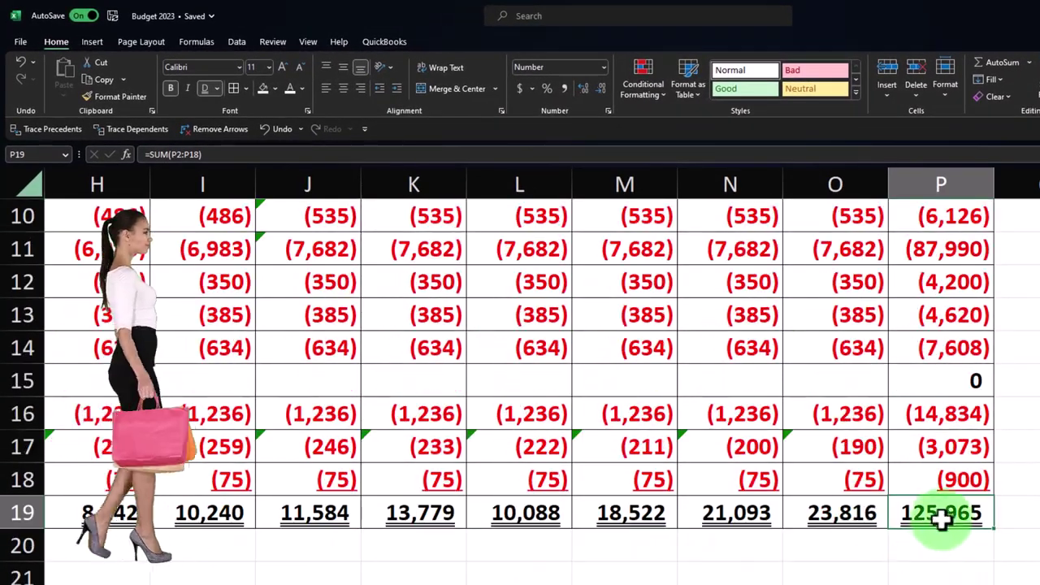
# Enter =SUM(D19:O19) in Q19 as a cross-check of the Net Income total.
pyautogui.press('Tab')
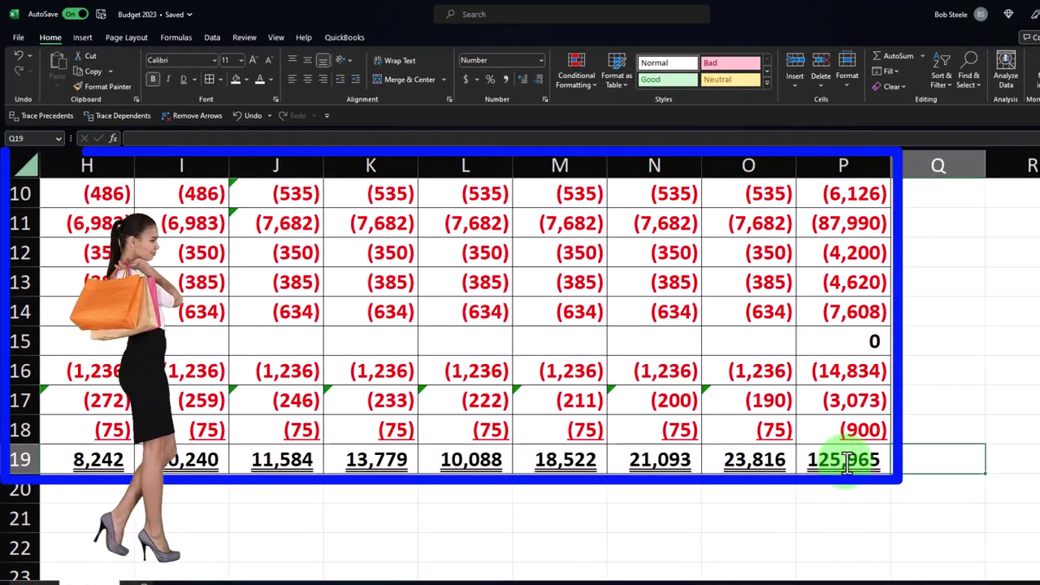
pyautogui.write('=sum(O19')
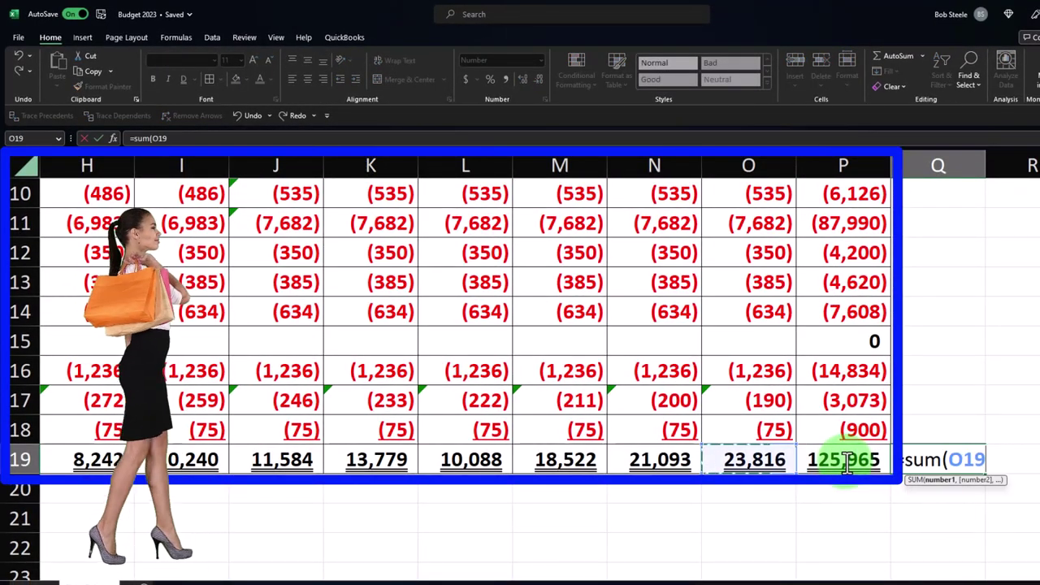
pyautogui.hotkey('shift', 'Left')
pyautogui.hotkey('shift', 'Left')
pyautogui.hotkey('shift', 'Left')
pyautogui.hotkey('shift', 'Left')
pyautogui.hotkey('shift', 'Left')
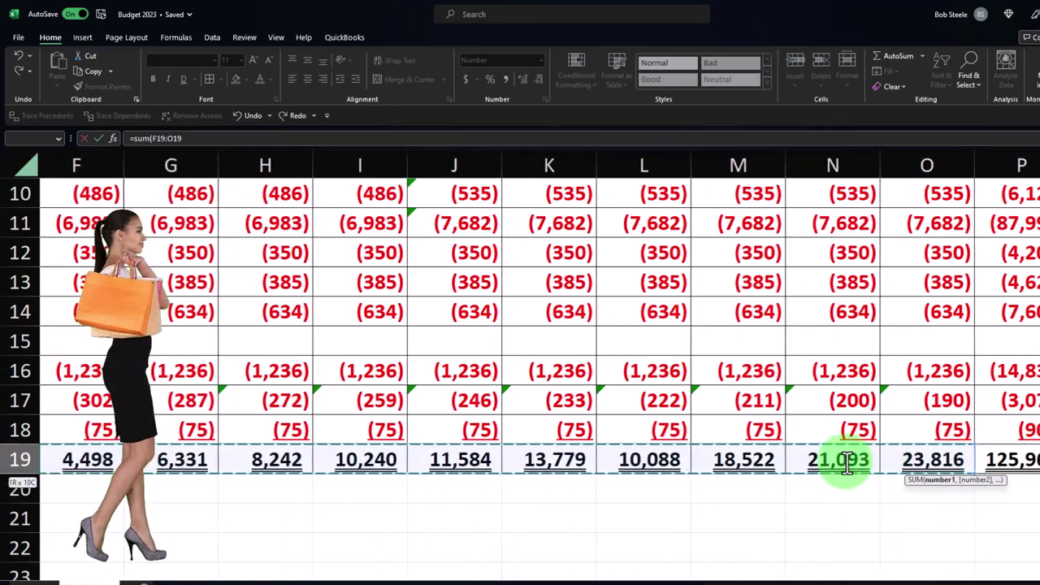
pyautogui.hotkey('shift', 'Right')
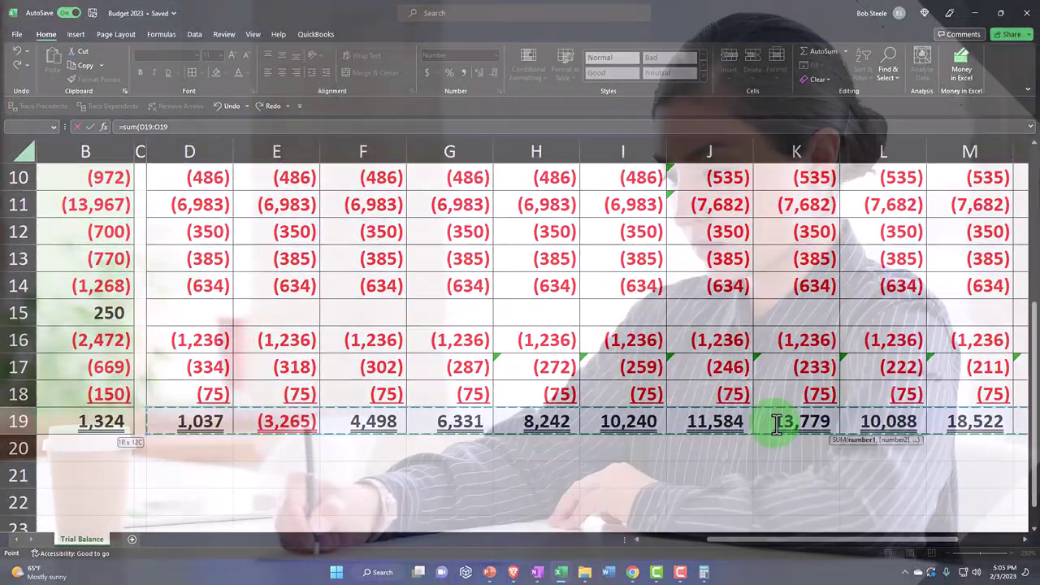
pyautogui.press('Return')
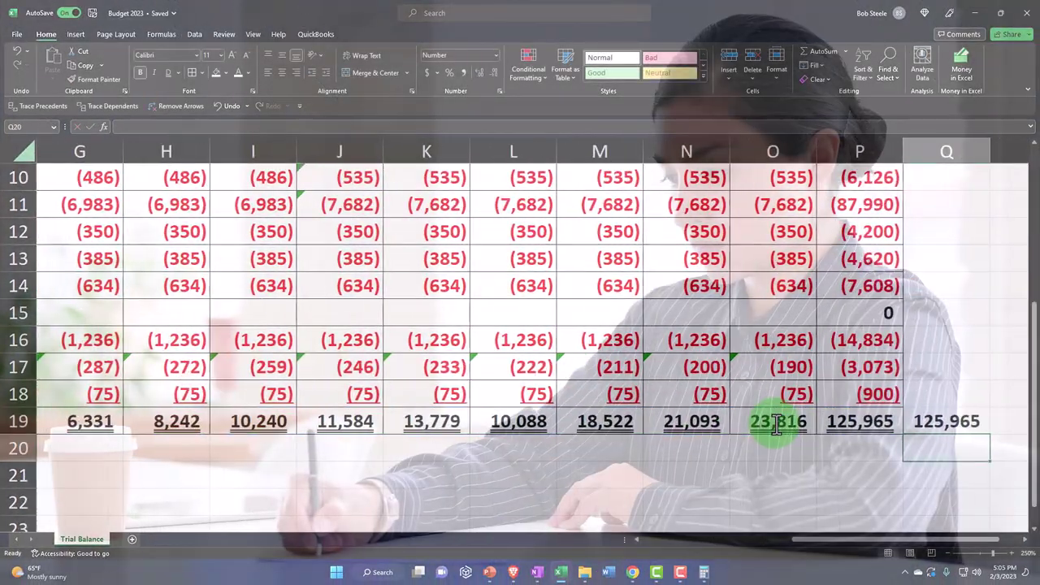
# Compare the P19 and Q19 formulas, both giving 125,965, then return to column A.
pyautogui.press('Up')
pyautogui.press('Left')
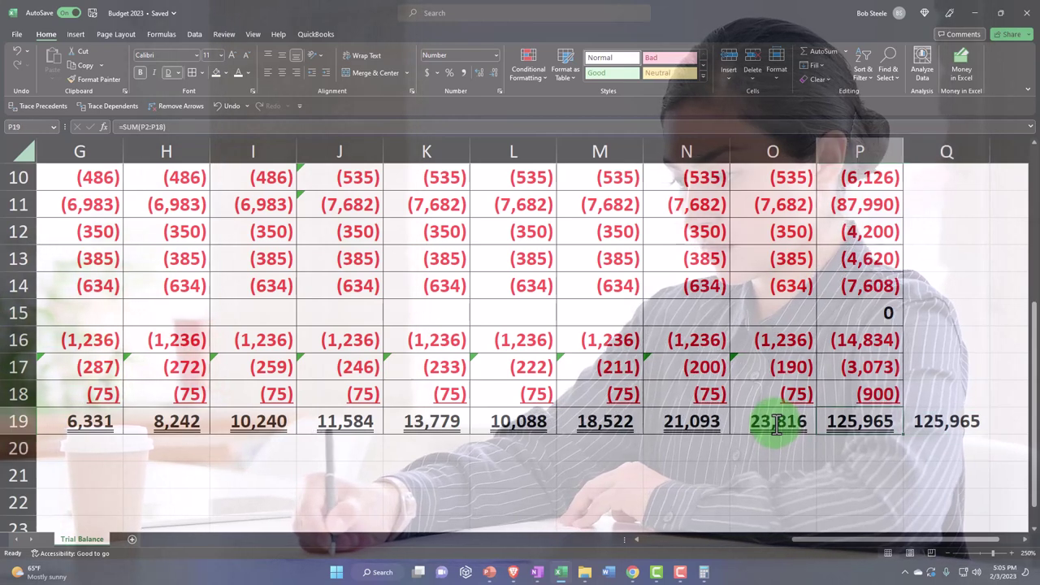
pyautogui.doubleClick(857, 431)
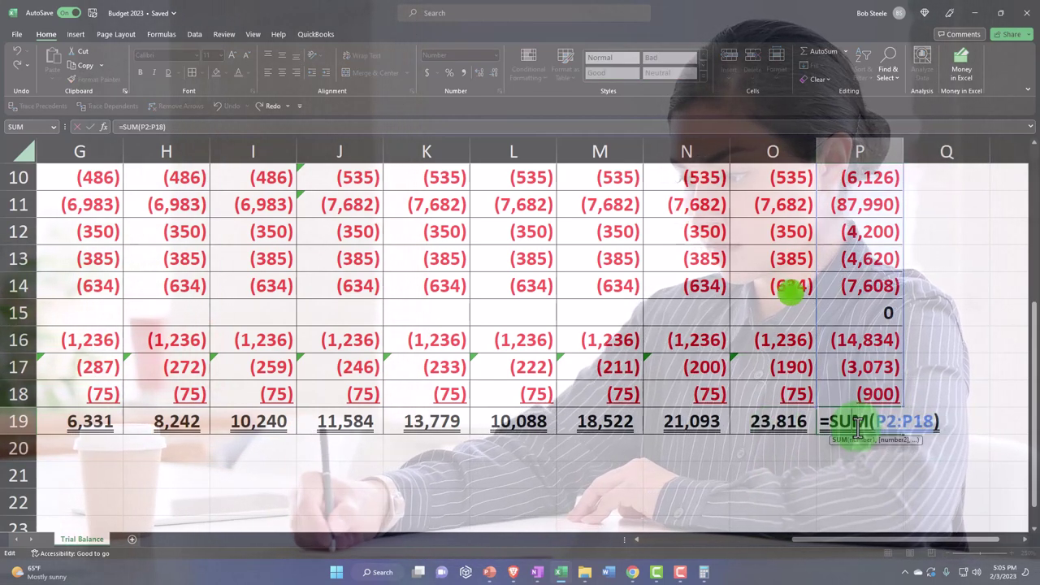
pyautogui.press('Return')
pyautogui.doubleClick(930, 421)
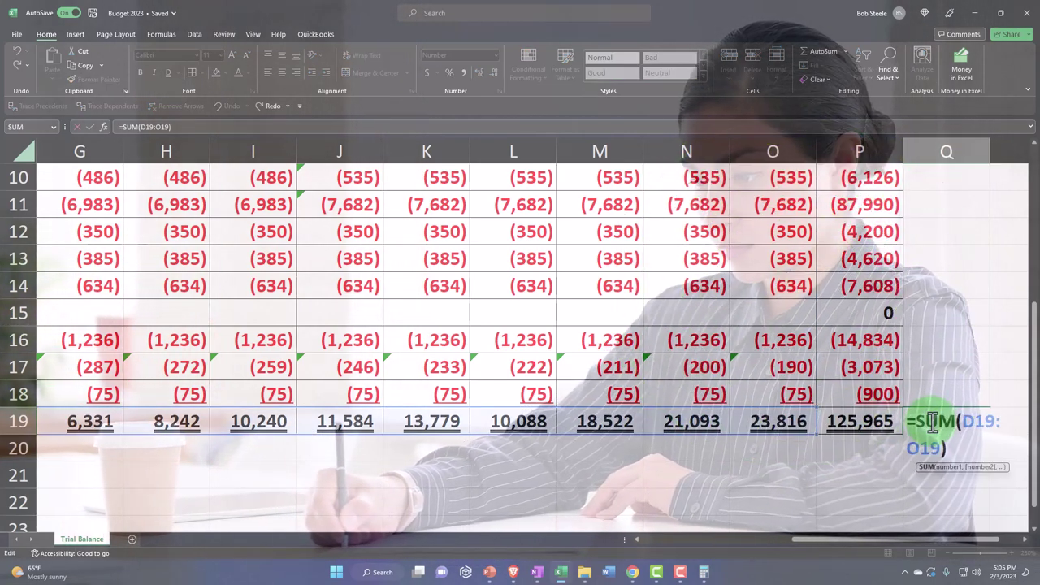
pyautogui.press('Return')
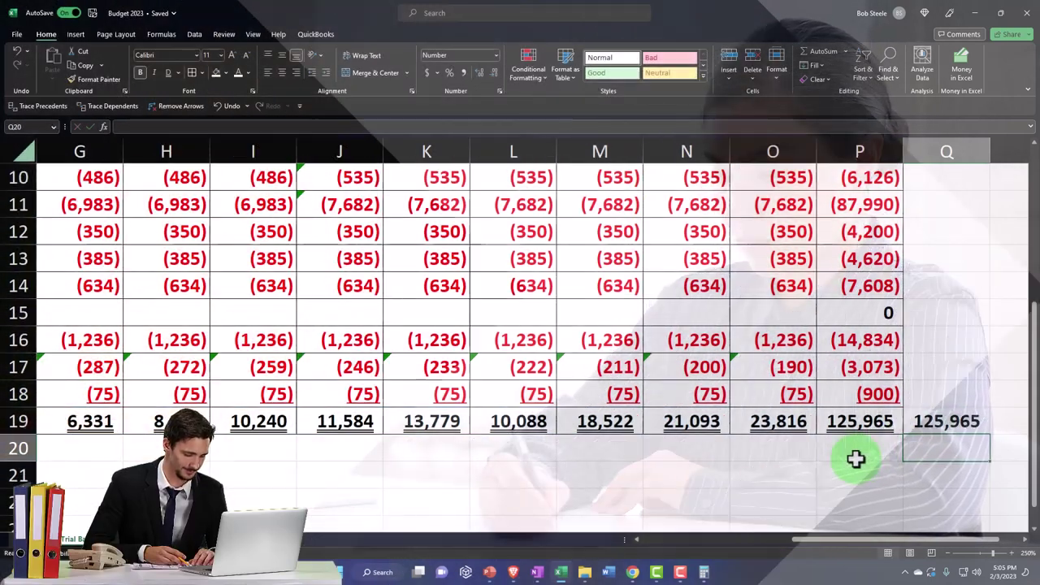
pyautogui.scroll(3, 856, 459)
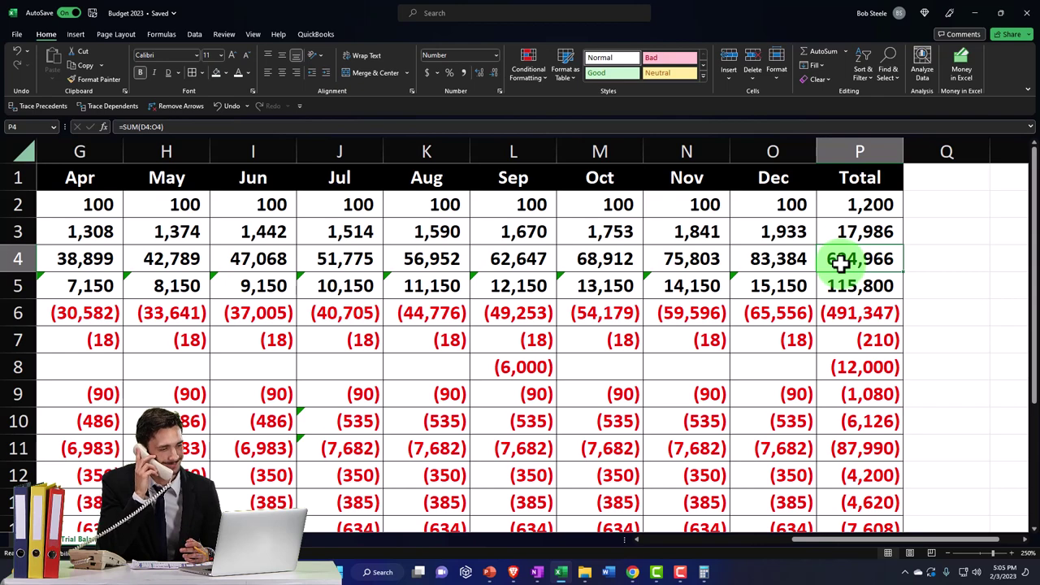
pyautogui.press('Home')
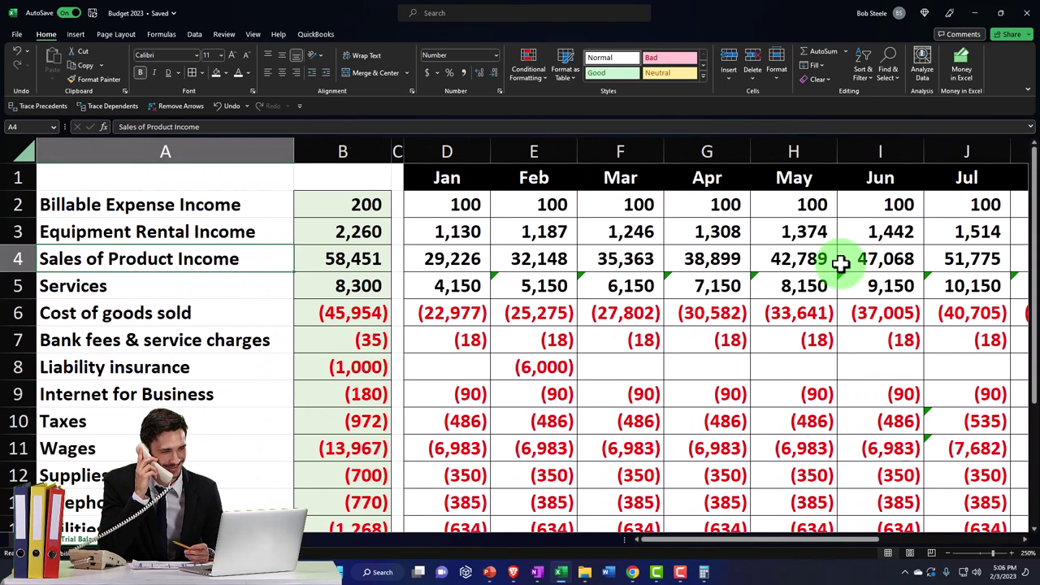
# Bring up the Get Great Guitars January–February 2023 Profit and Loss report in QuickBooks Online.
pyautogui.moveTo(637, 575)
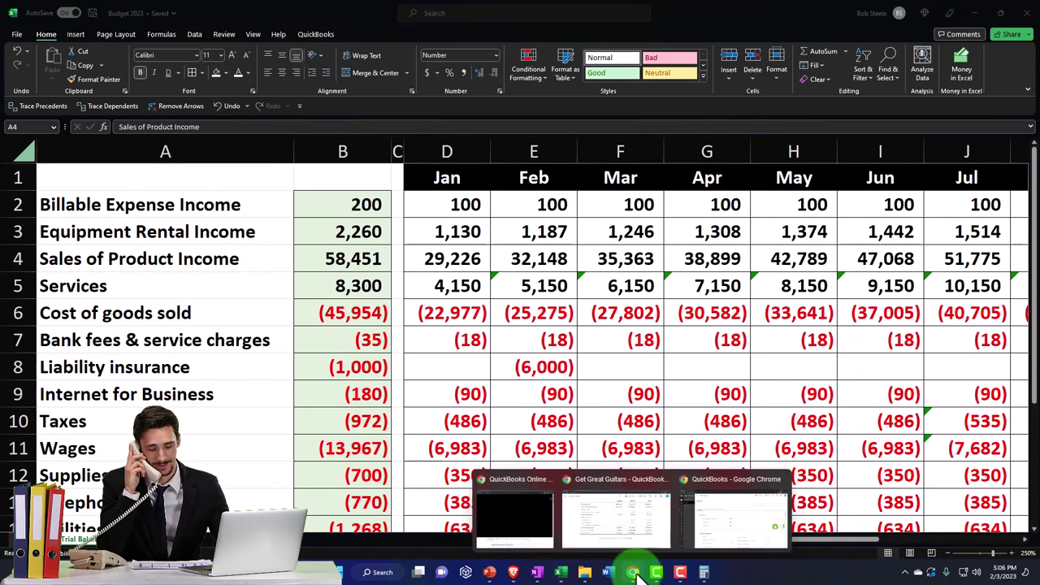
pyautogui.click(633, 538)
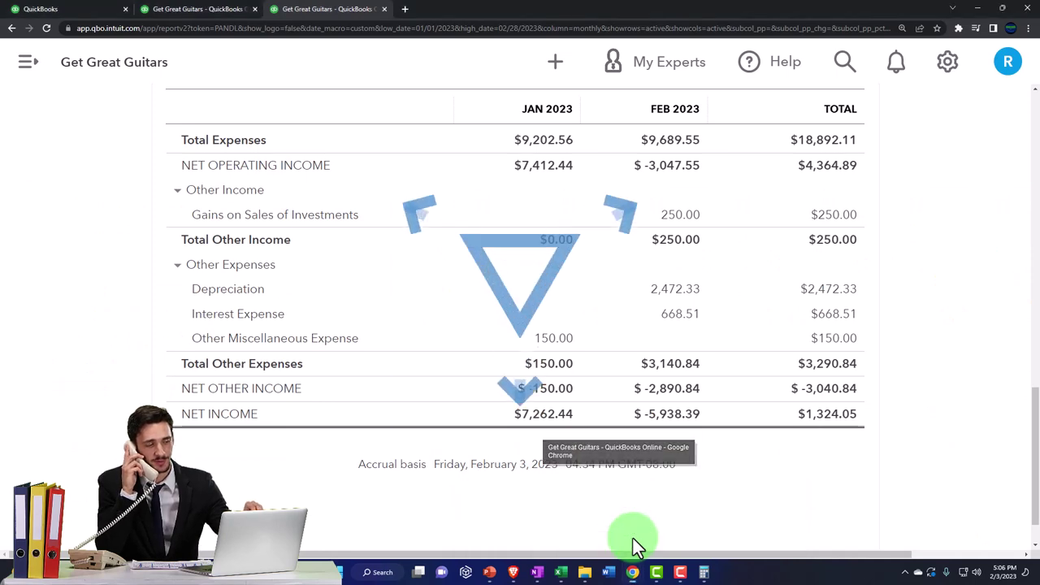
pyautogui.scroll(10, 584, 277)
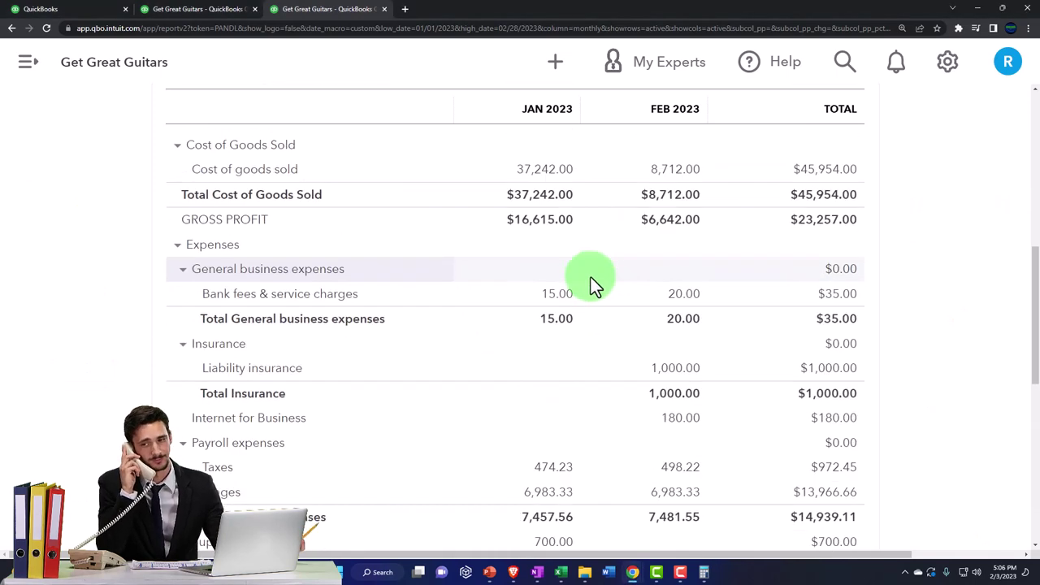
pyautogui.click(948, 62)
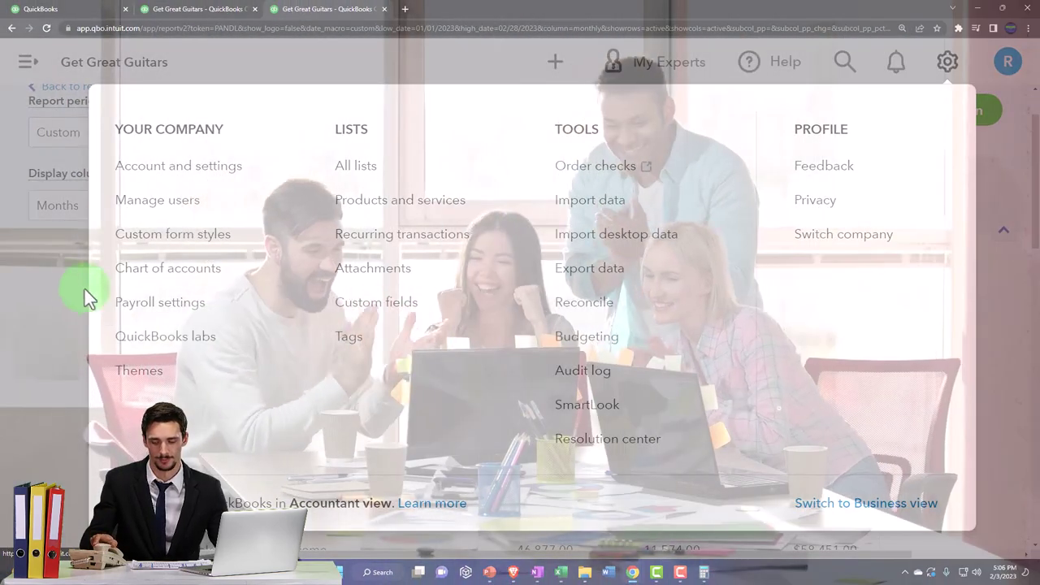
pyautogui.click(84, 289)
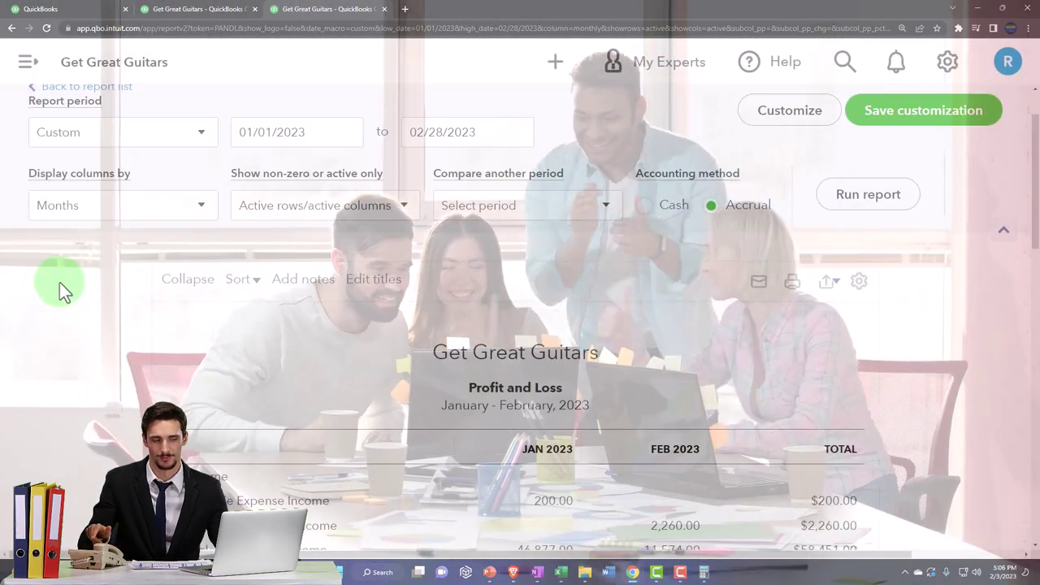